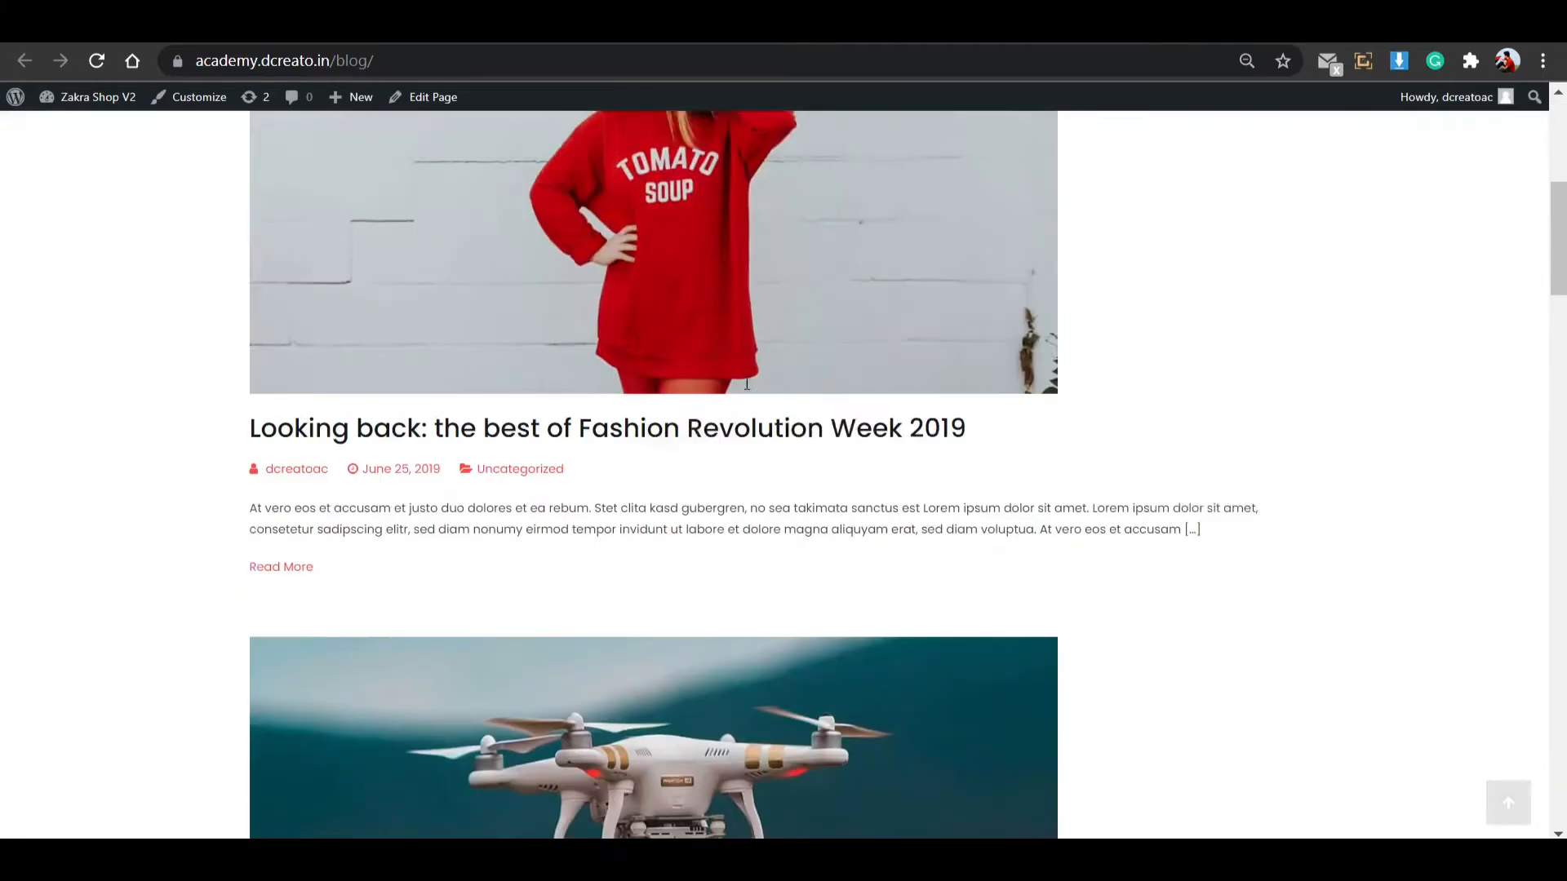
# Compare the post layout of the default blog page with that of the Custom Blog page.
pyautogui.scroll(-20, 718, 417)
pyautogui.scroll(20, 908, 425)
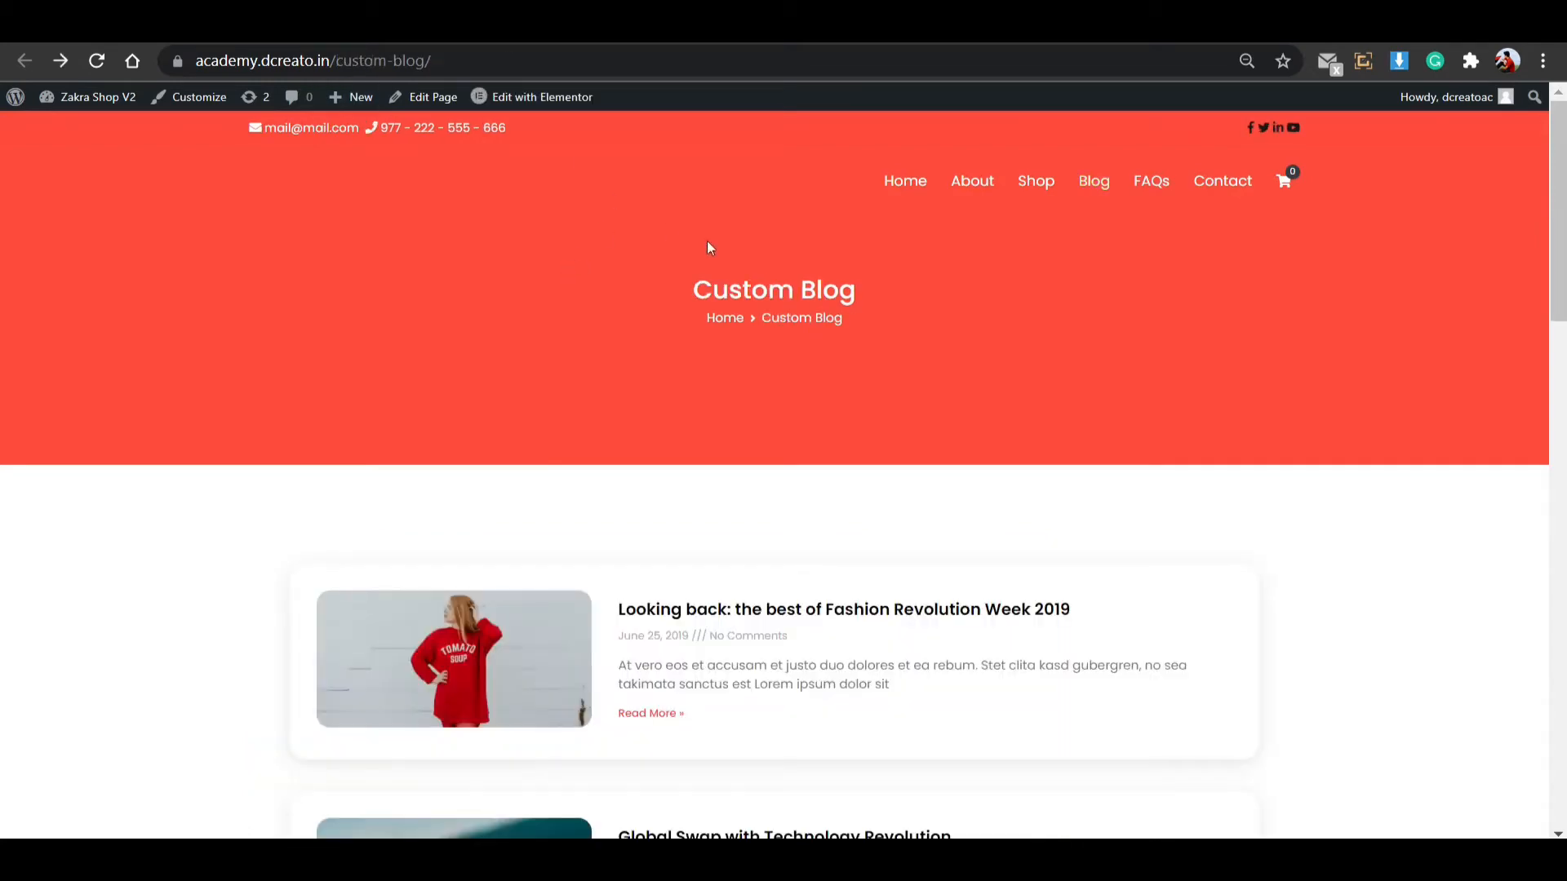
pyautogui.scroll(-5, 770, 311)
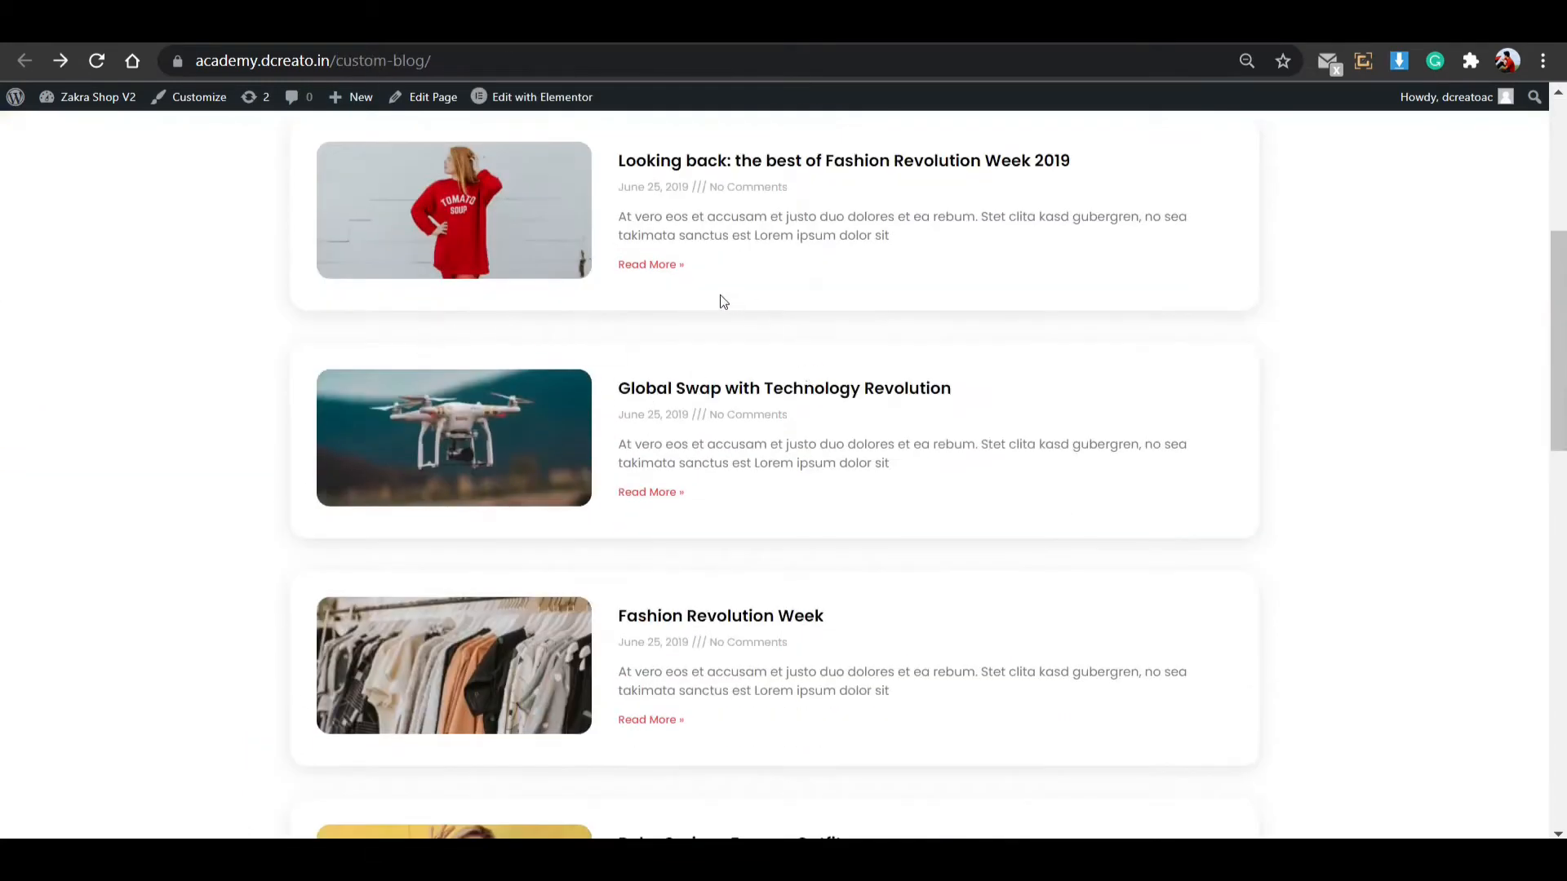
pyautogui.scroll(1, 636, 309)
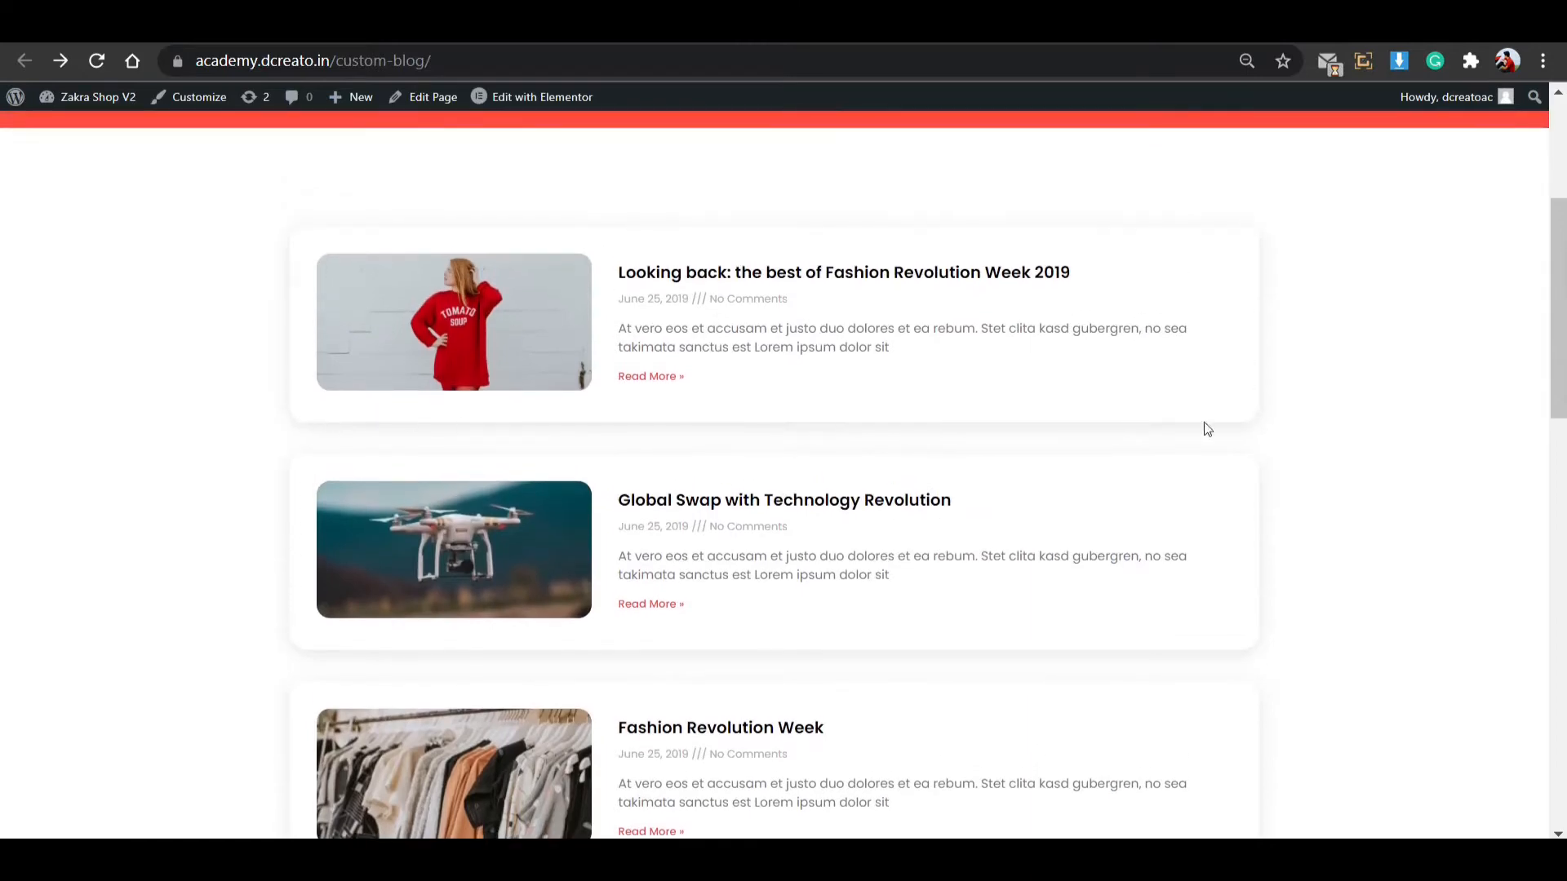
pyautogui.scroll(5, 633, 429)
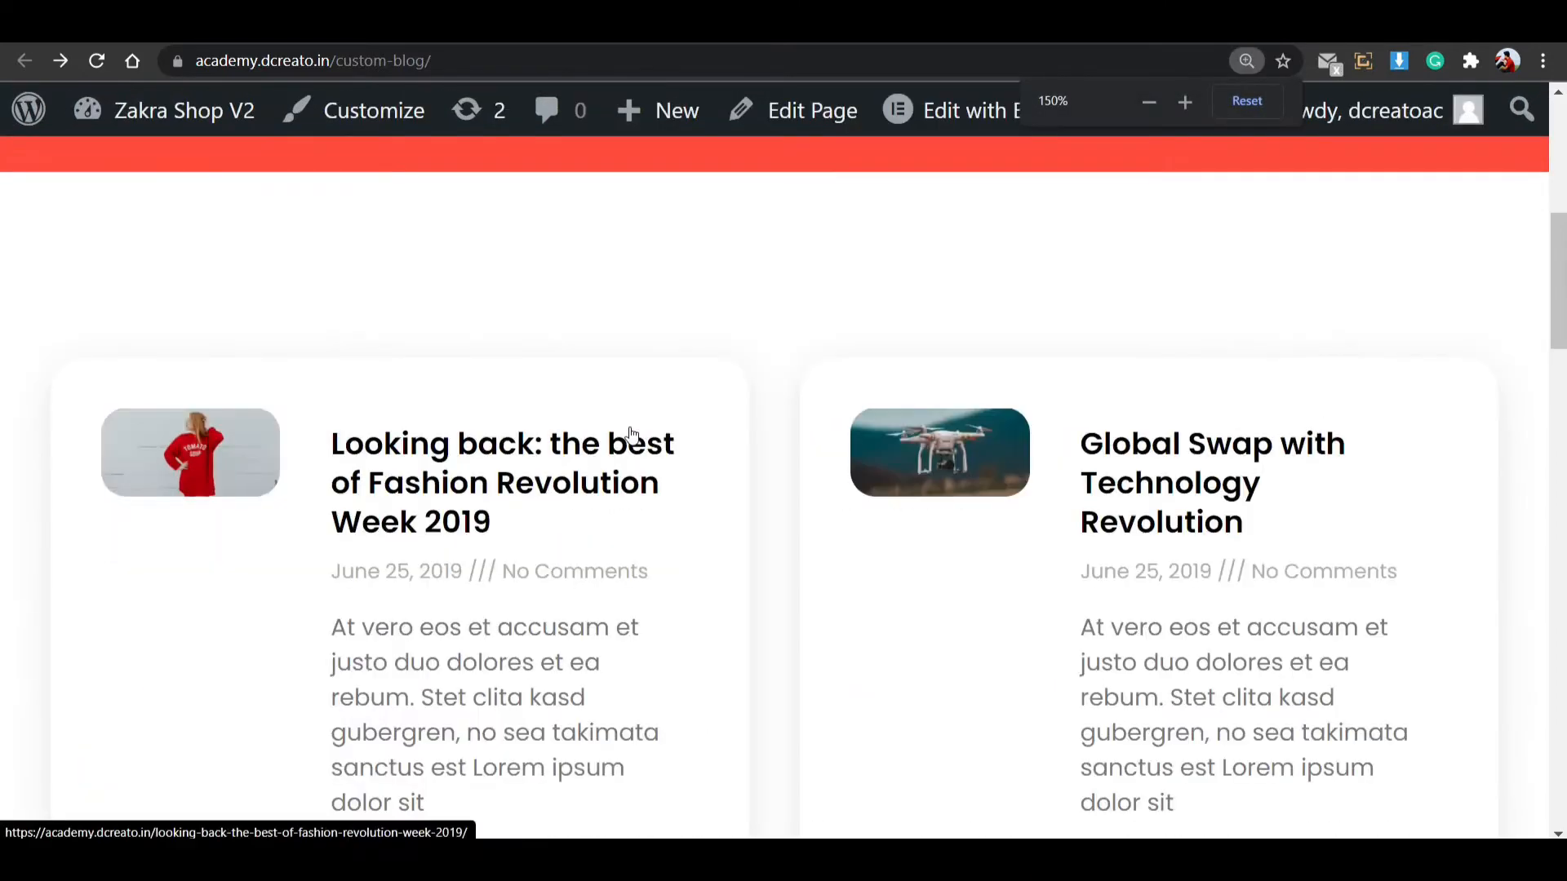
pyautogui.scroll(-4, 633, 427)
pyautogui.scroll(1, 684, 403)
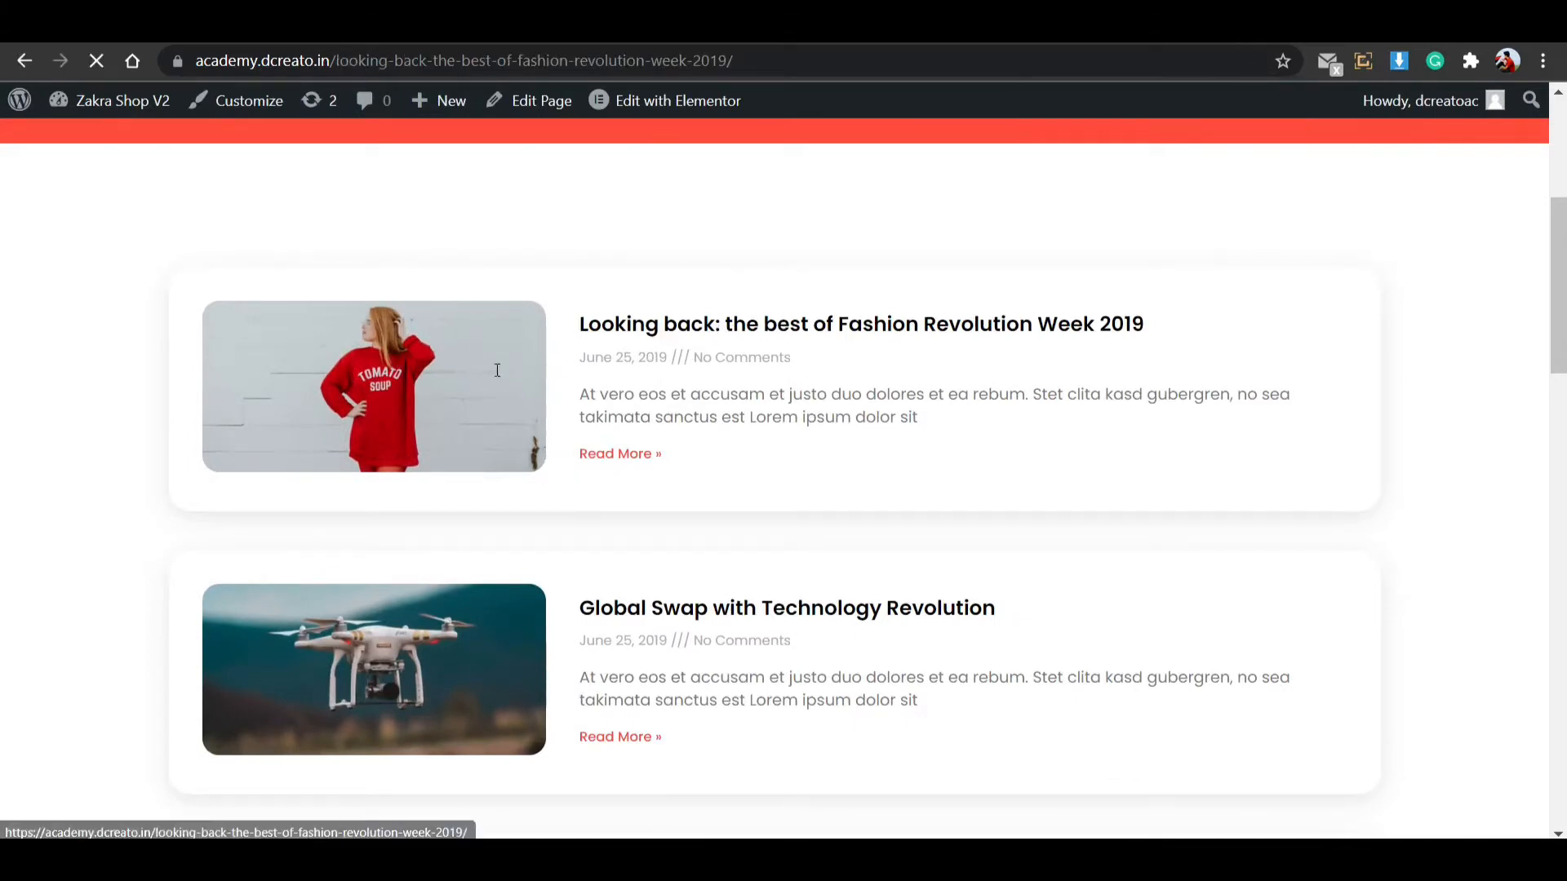
# Review the post "Looking back: the best of Fashion Revolution Week 2019" and return to the custom blog listing.
pyautogui.scroll(-5, 645, 408)
pyautogui.scroll(-2, 645, 408)
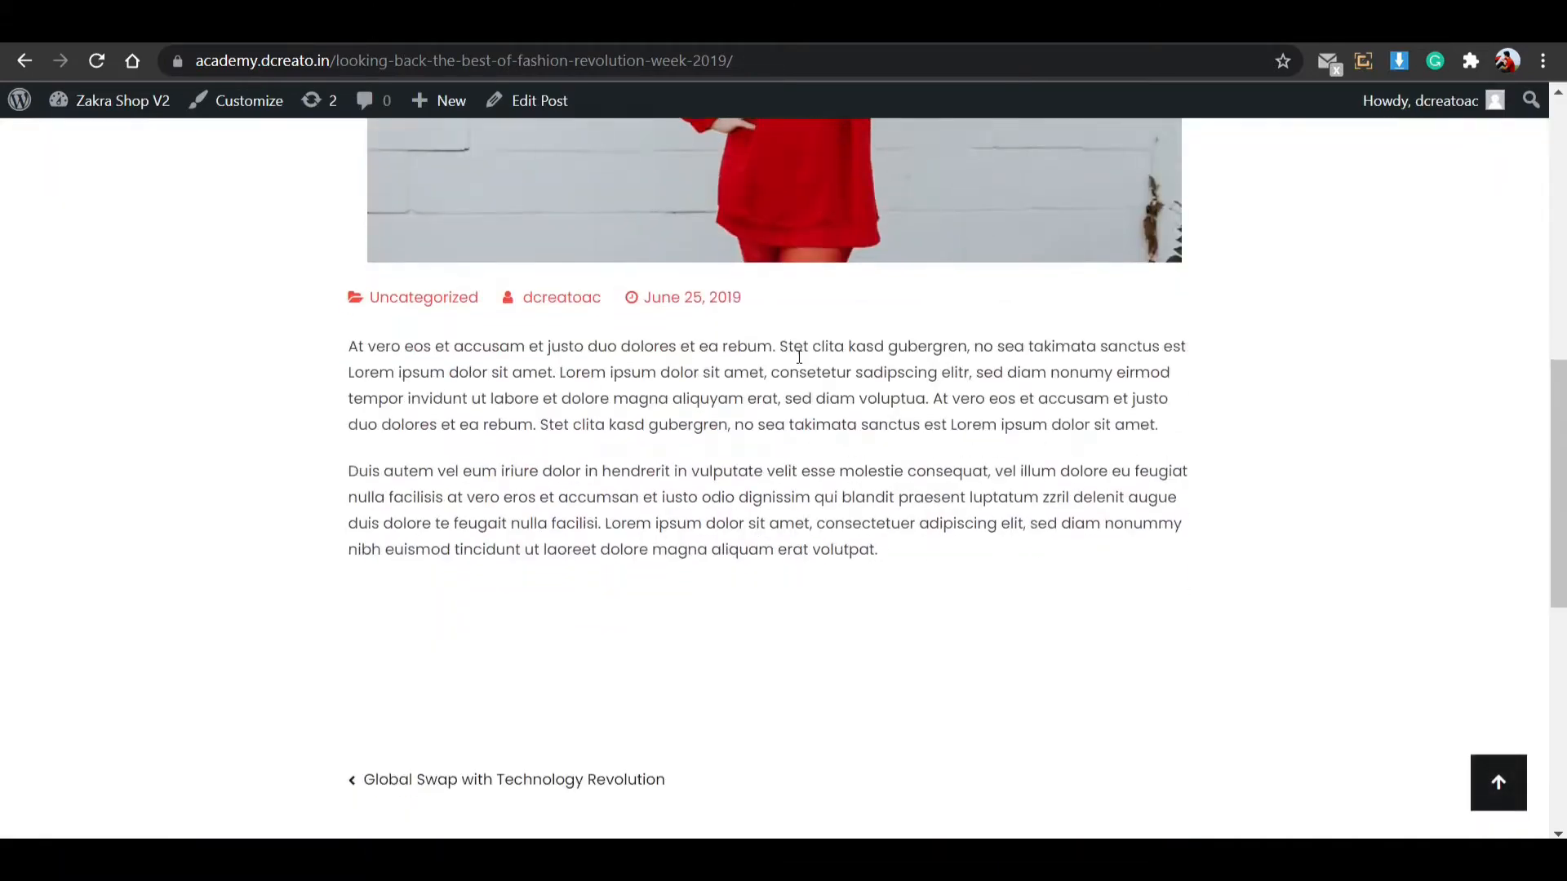
pyautogui.scroll(10, 801, 356)
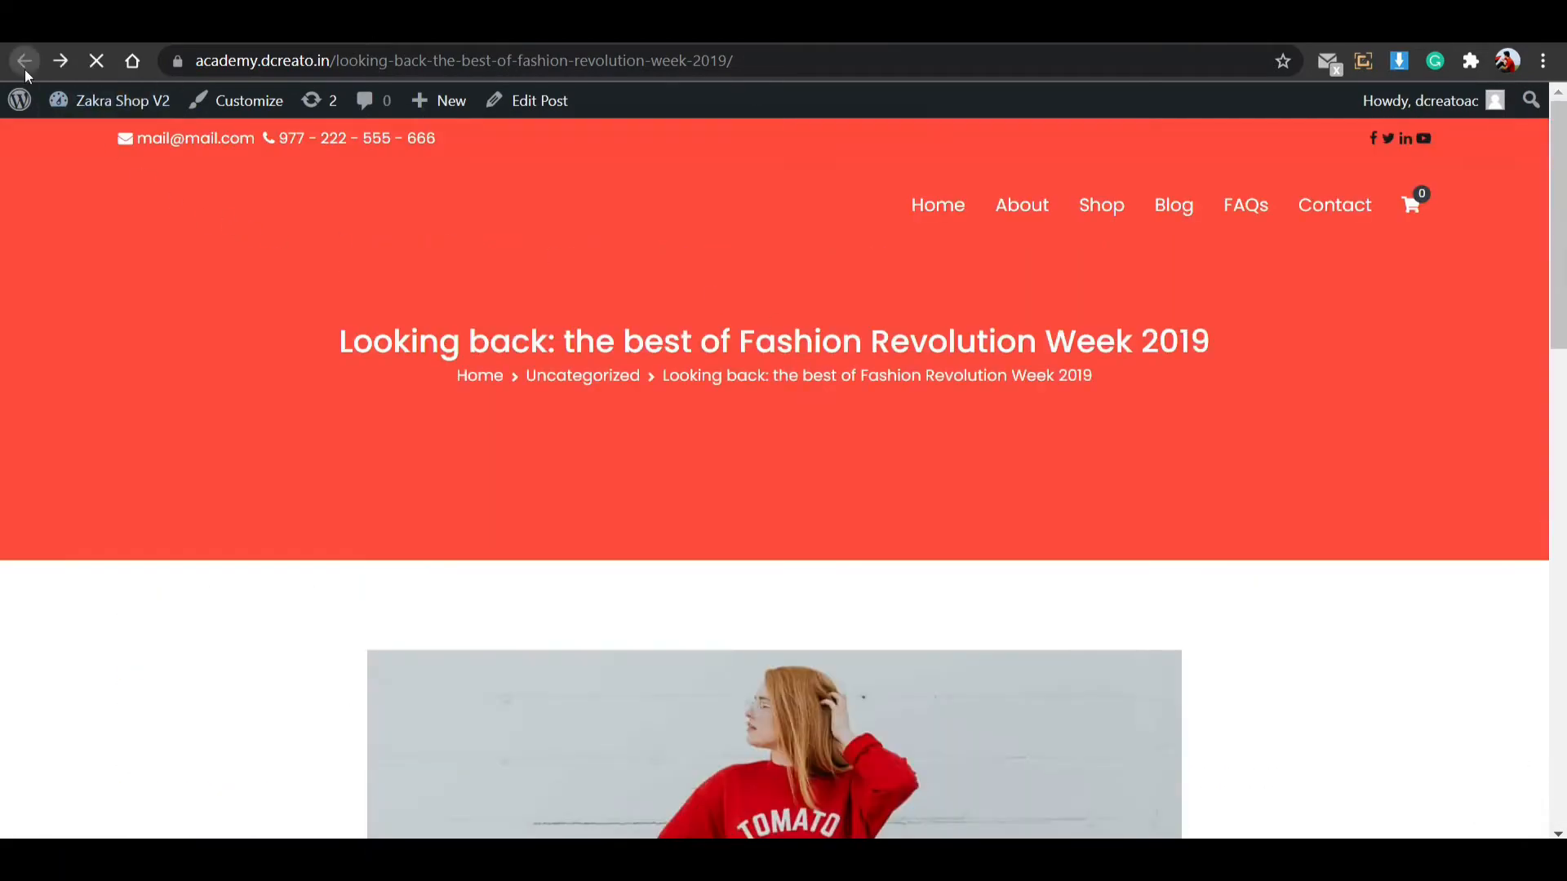
pyautogui.click(25, 70)
pyautogui.scroll(-15, 612, 227)
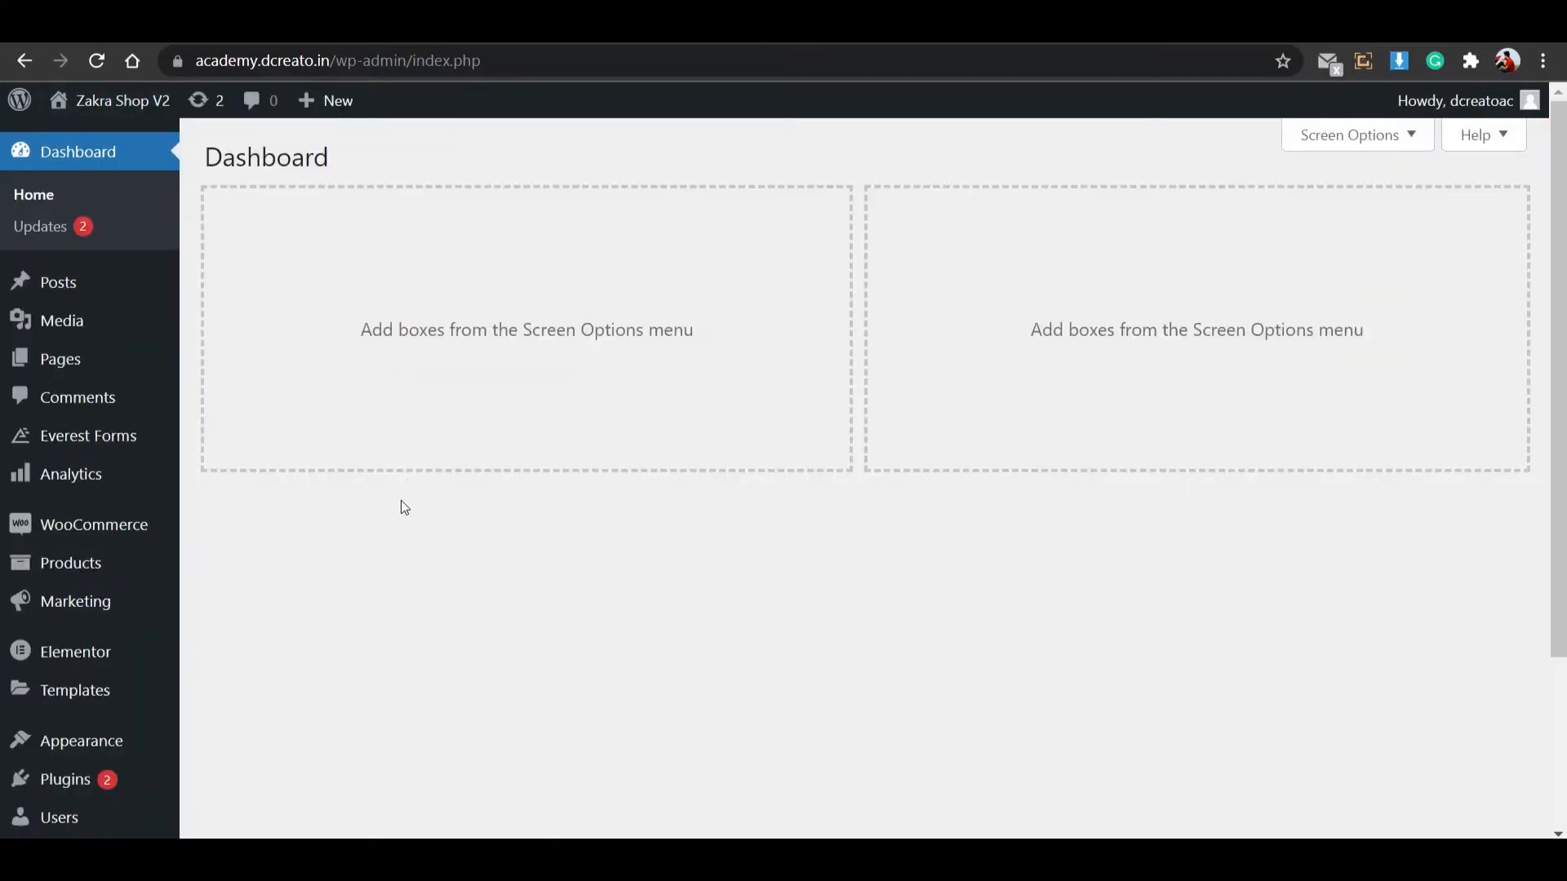
# Open the Add Plugins page in a new tab, search for "elementor" and locate the Premium Addons for Elementor plugin.
pyautogui.scroll(-3, 106, 776)
pyautogui.moveTo(123, 543)
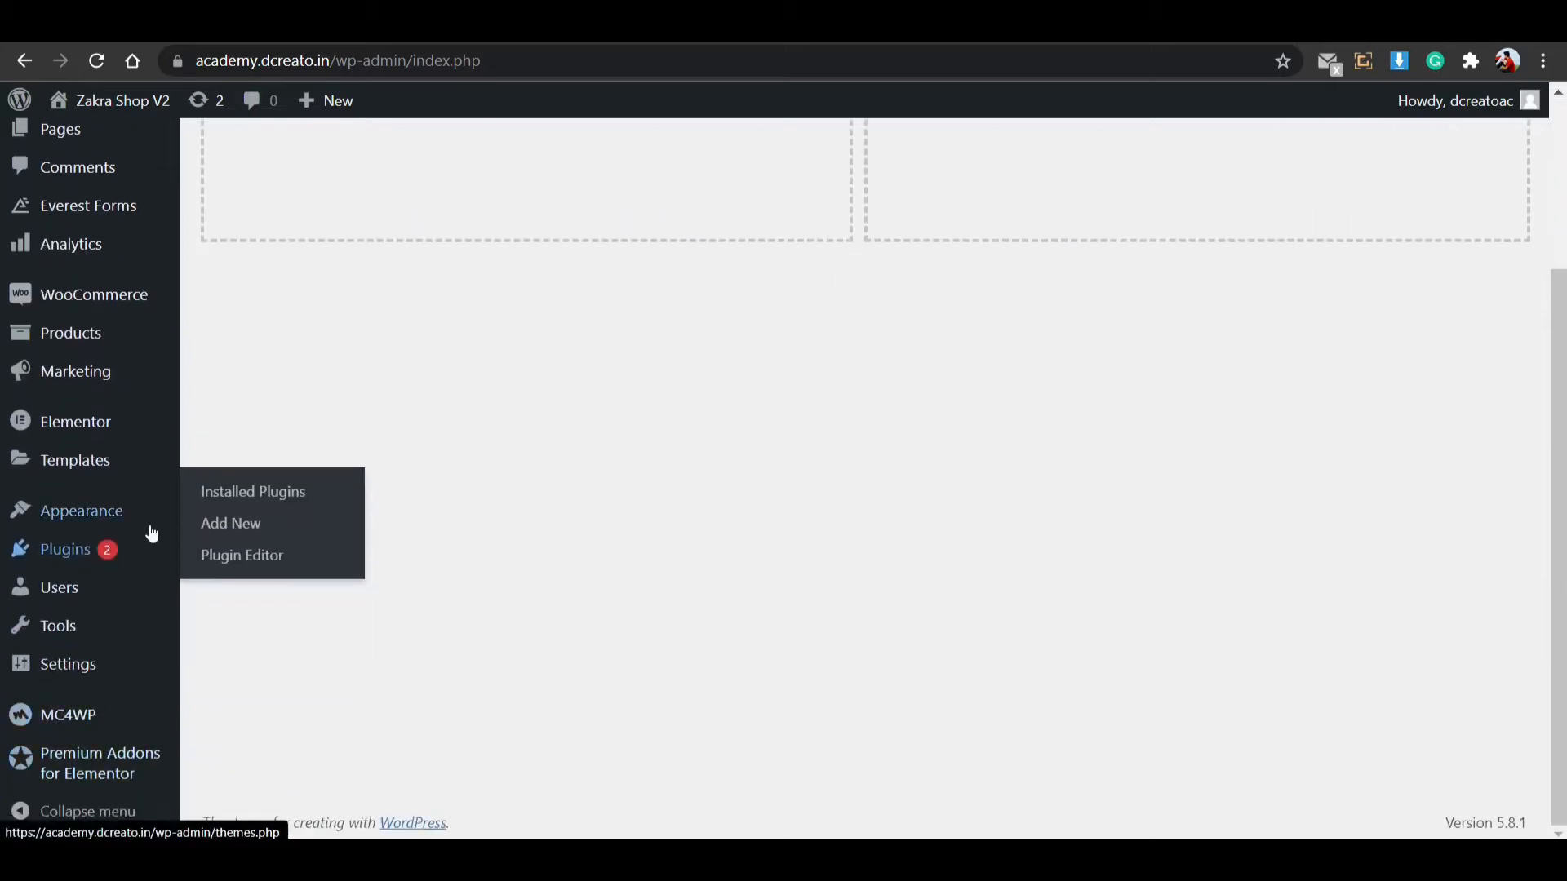
pyautogui.rightClick(254, 574)
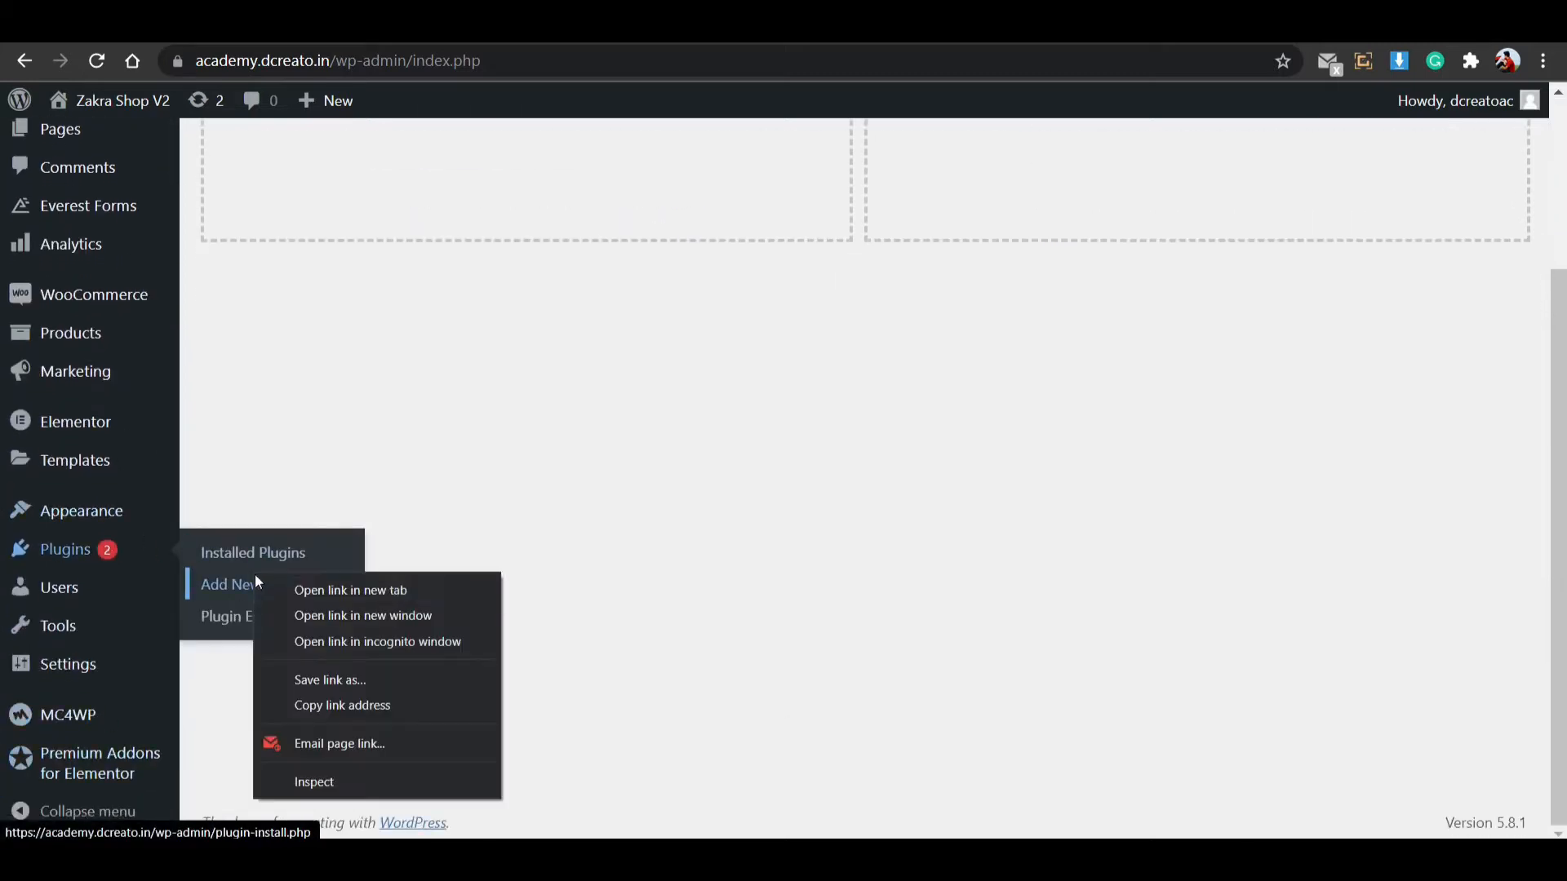
pyautogui.click(267, 589)
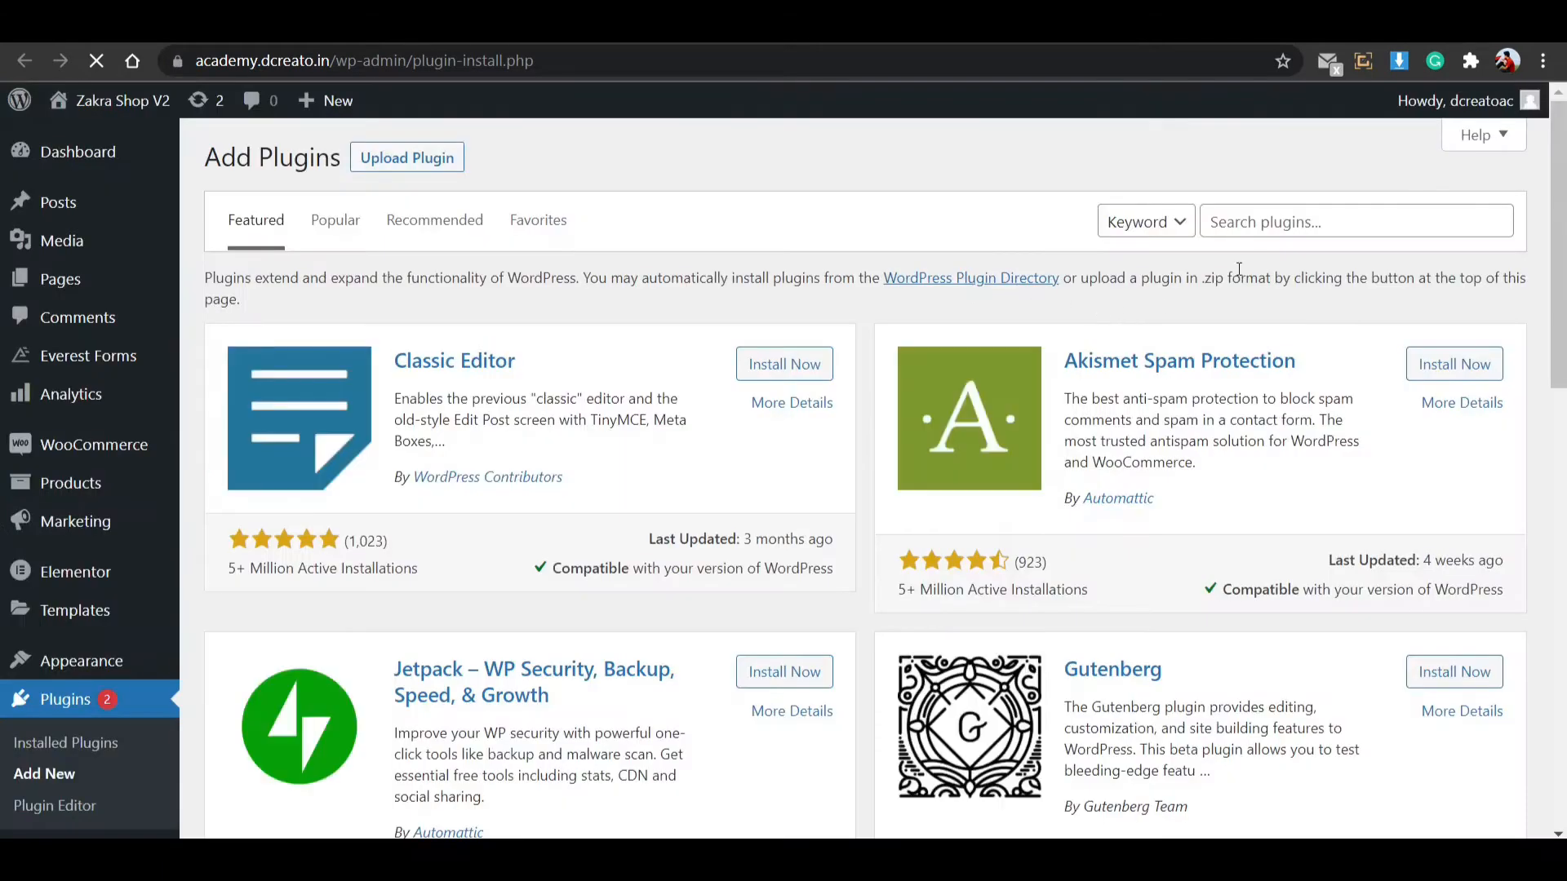
pyautogui.click(1290, 222)
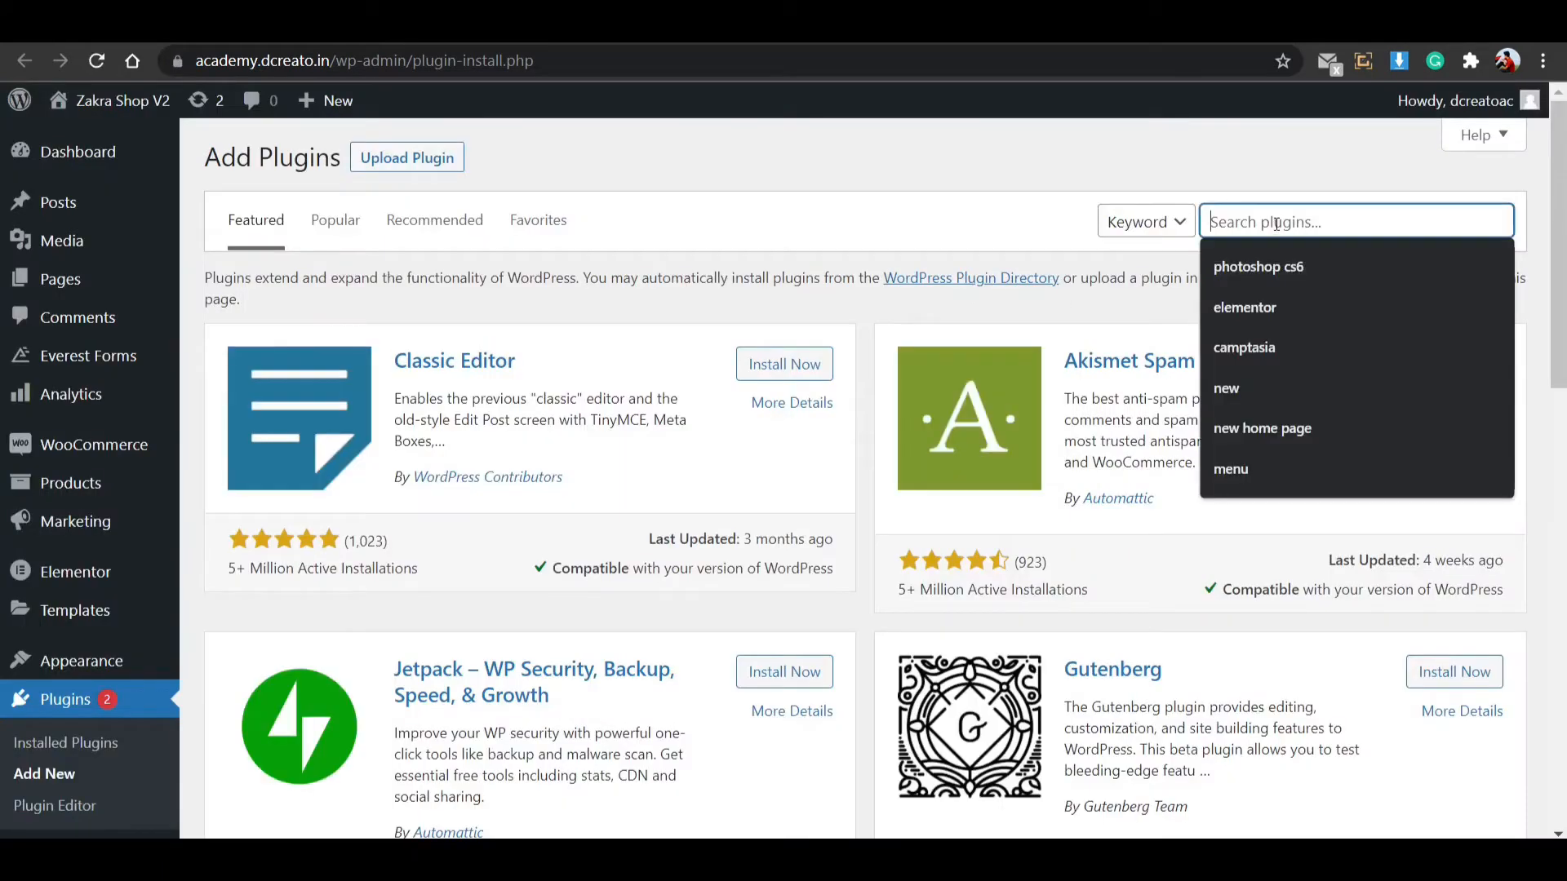
pyautogui.click(1237, 310)
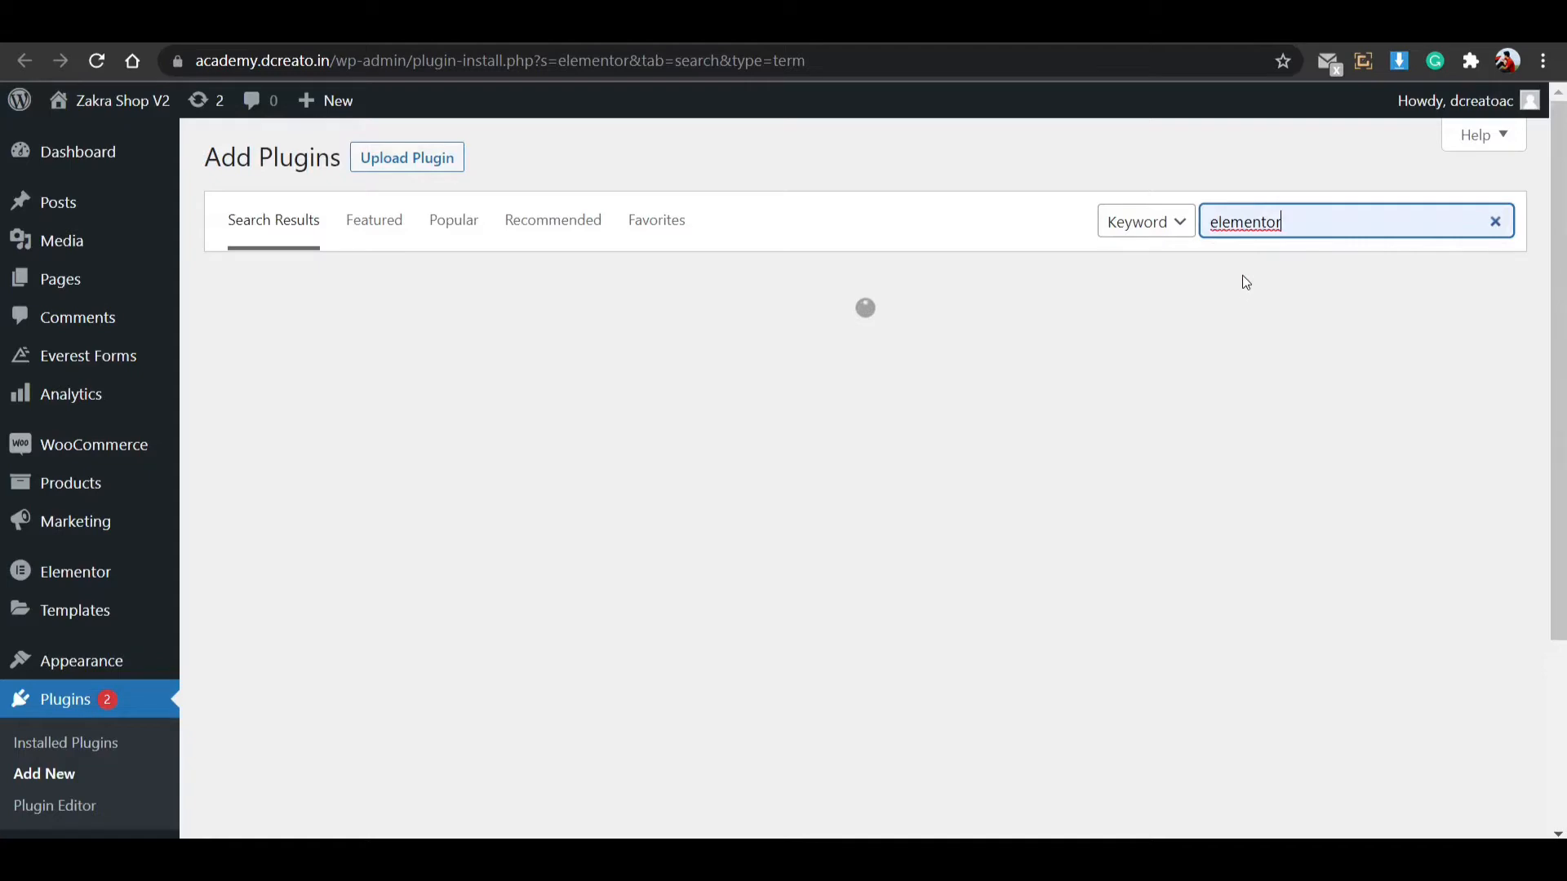
pyautogui.scroll(-3, 492, 506)
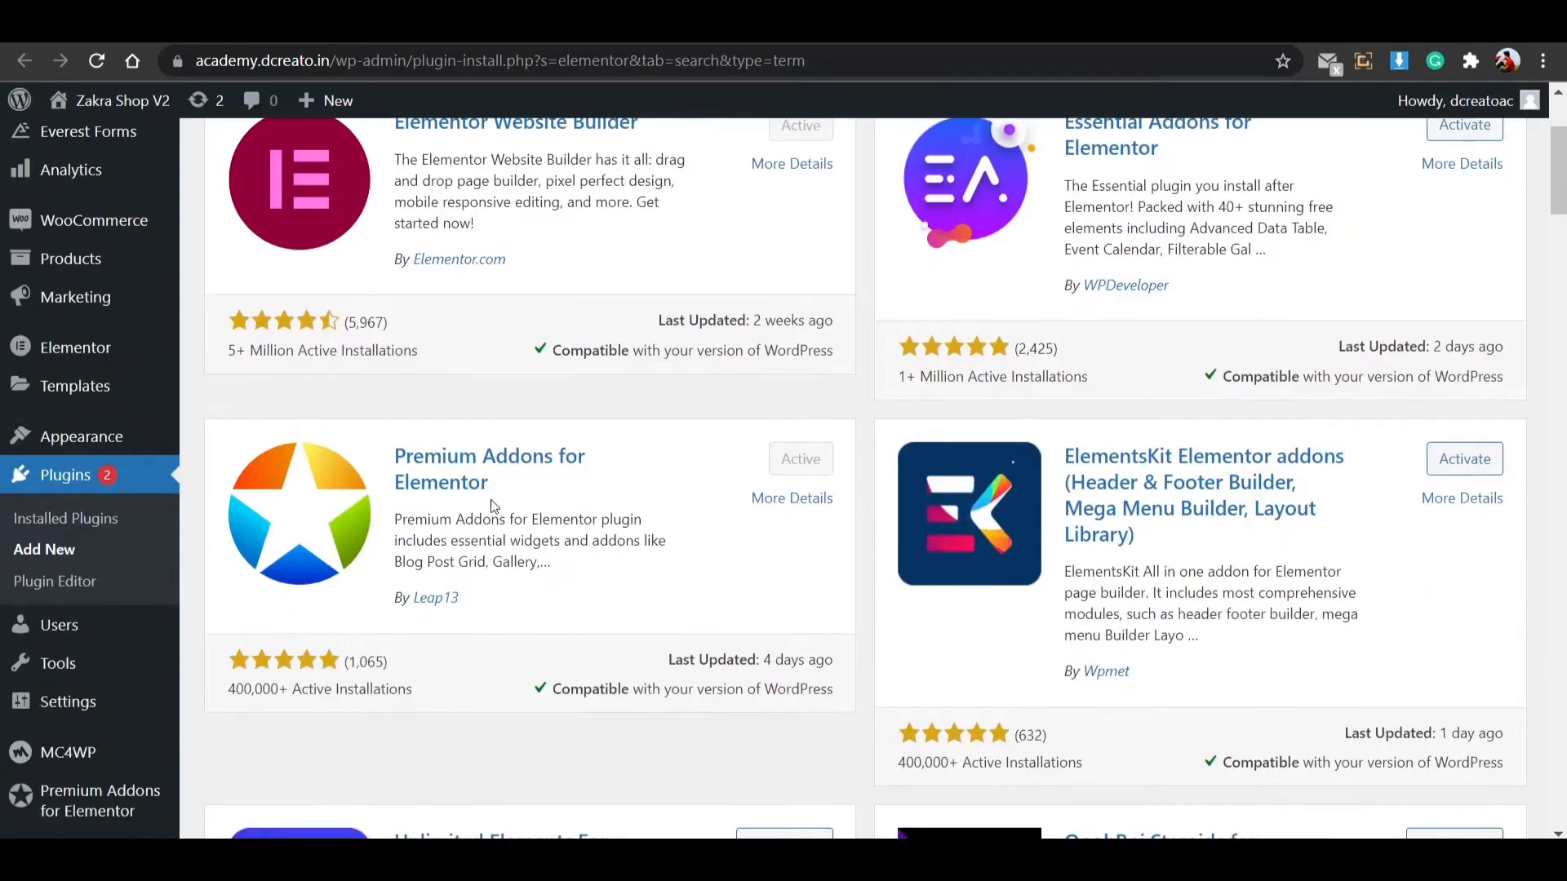
pyautogui.moveTo(492, 491); pyautogui.dragTo(382, 459)
pyautogui.click(534, 496)
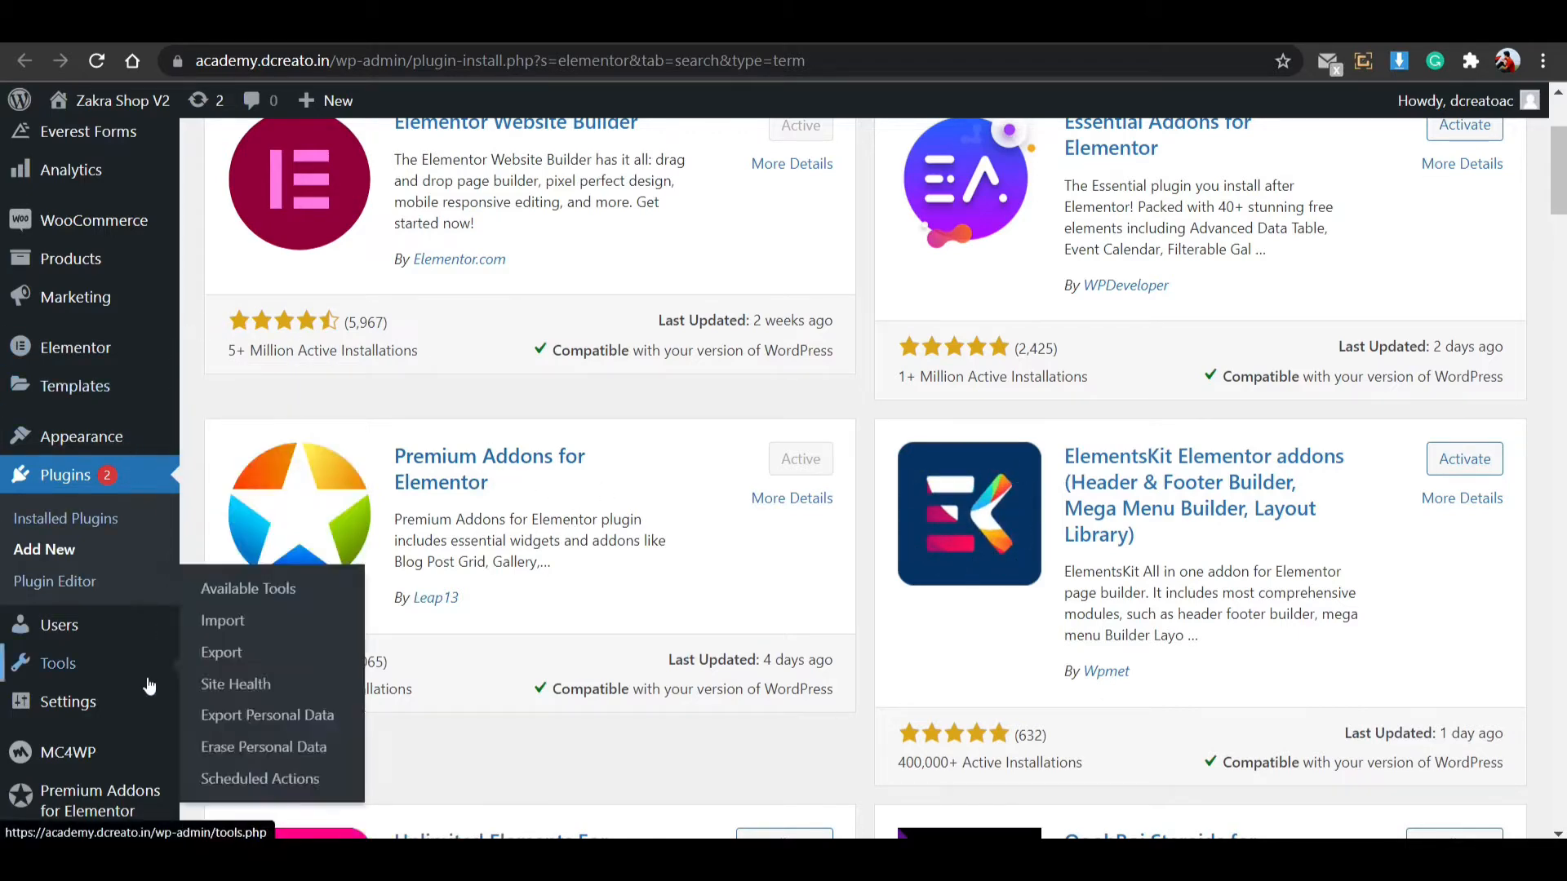
# Create a new page titled "Custom blog page".
pyautogui.scroll(3, 139, 644)
pyautogui.moveTo(94, 289)
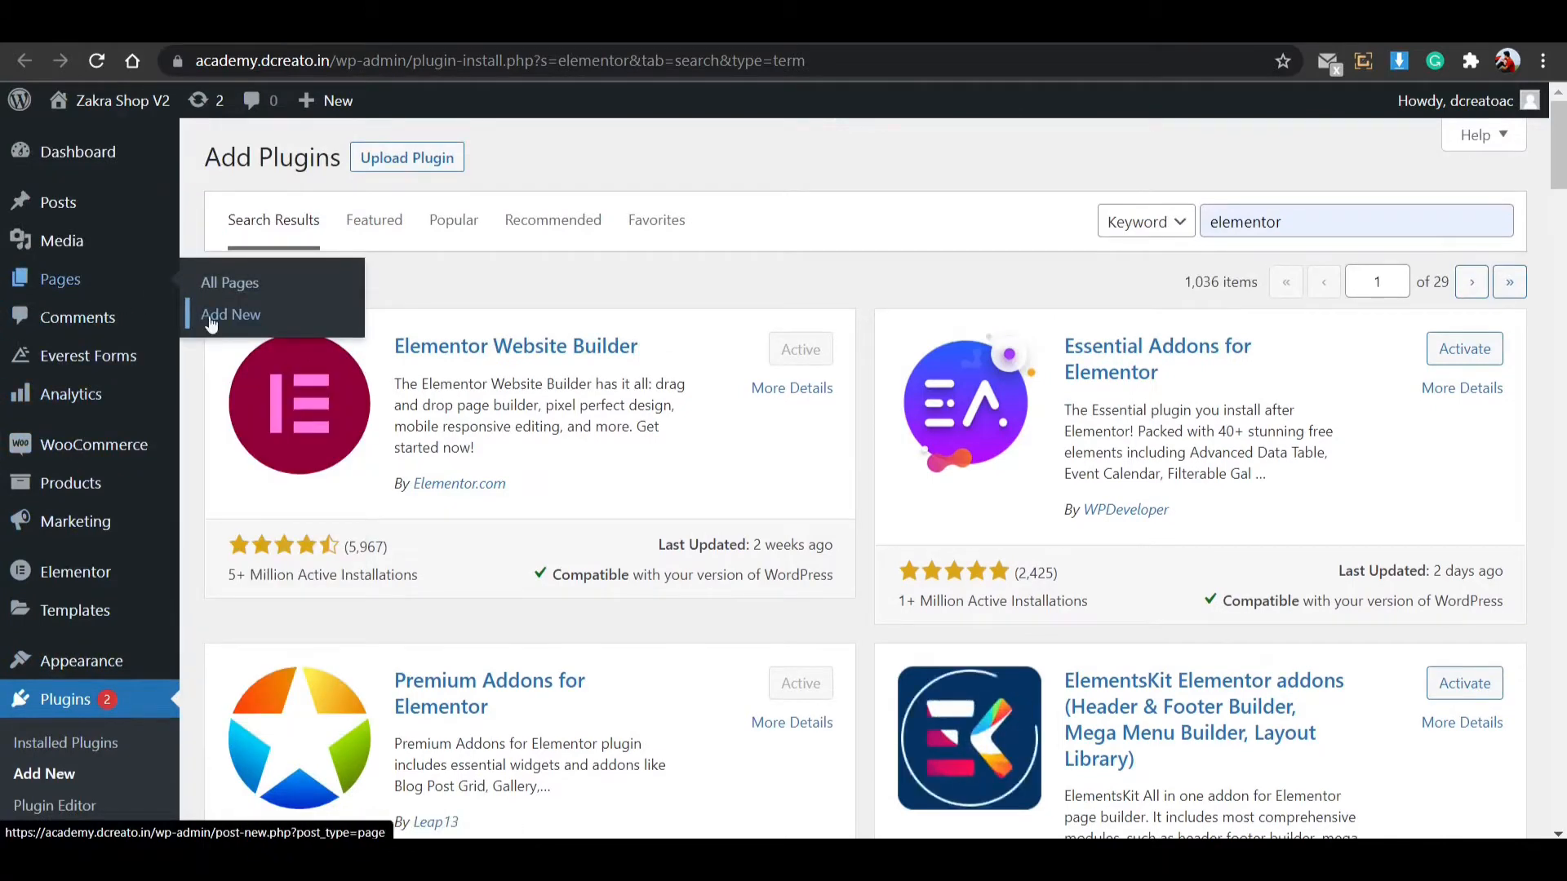
pyautogui.click(207, 324)
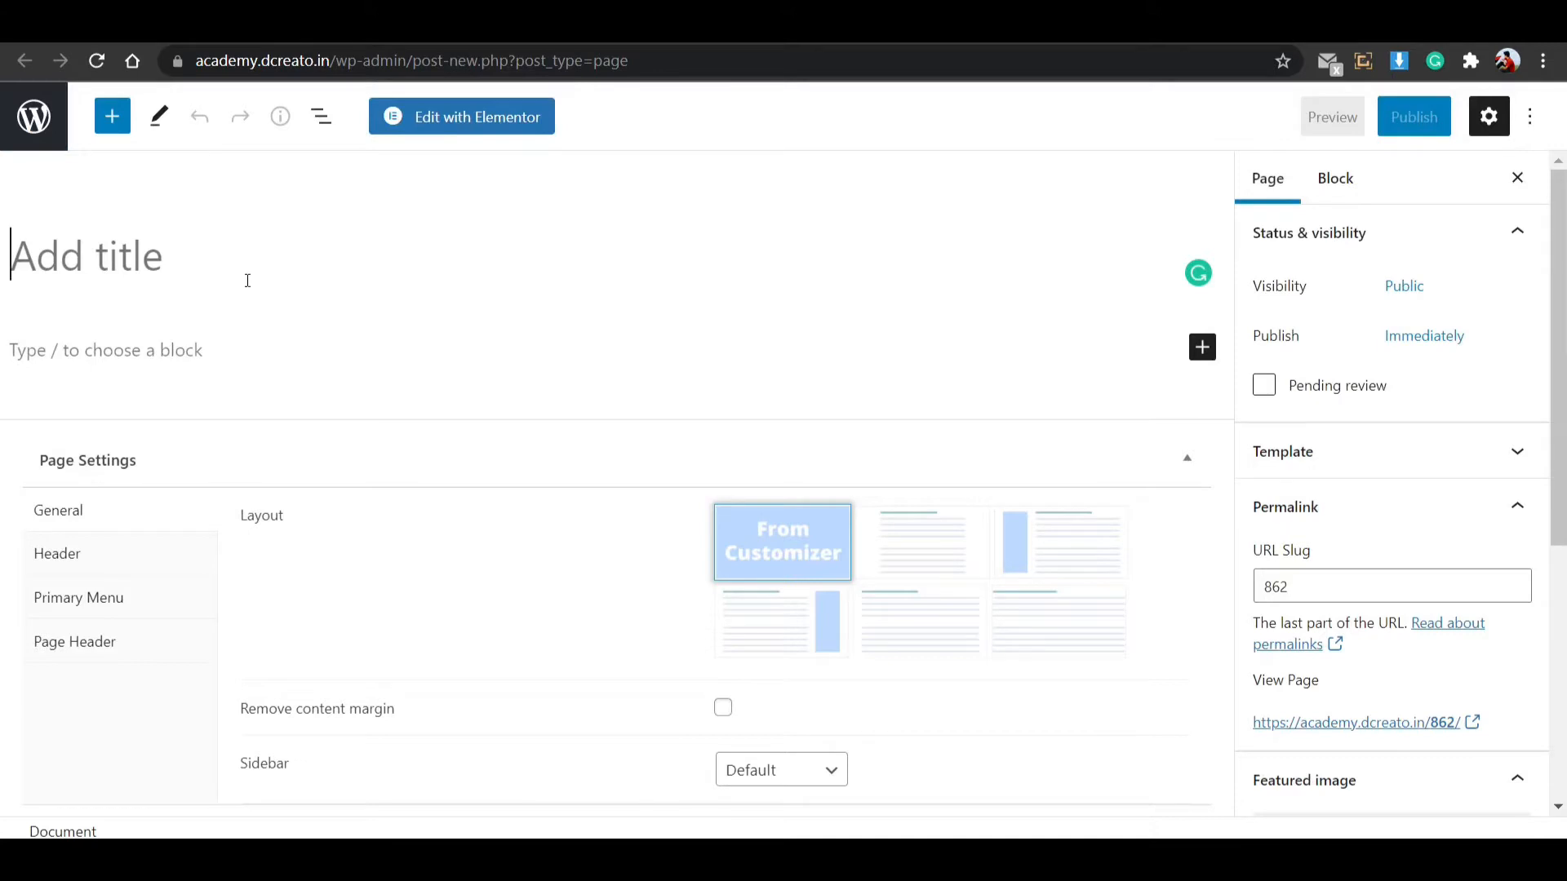
pyautogui.write('Cu')
pyautogui.press('BackSpace')
pyautogui.write('u')
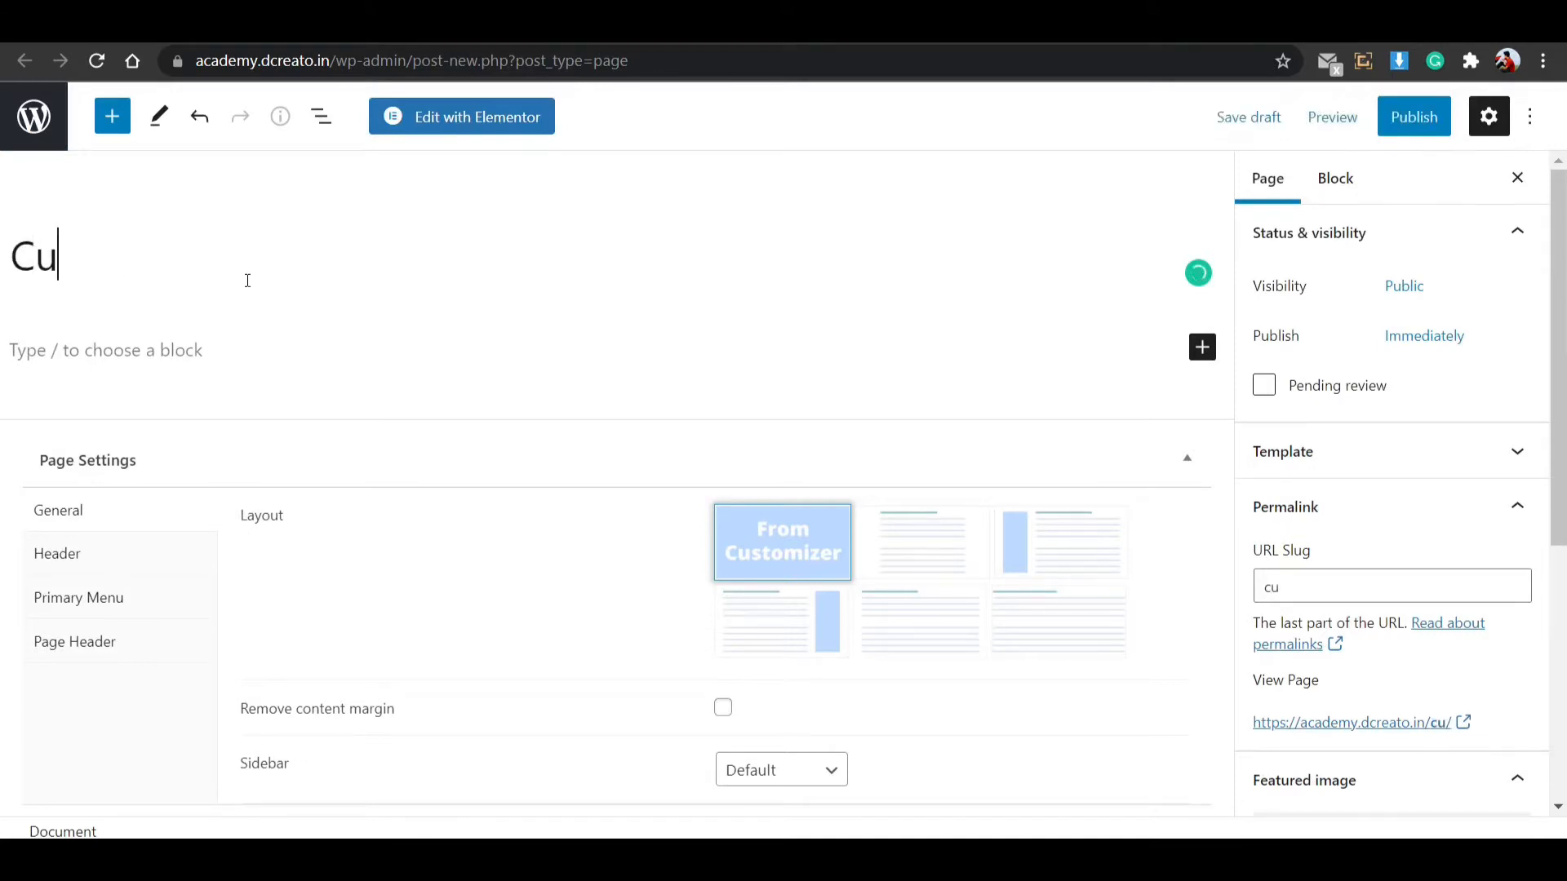
pyautogui.press('BackSpace')
pyautogui.write('ust')
pyautogui.press('BackSpace')
pyautogui.write('tom blog pagf')
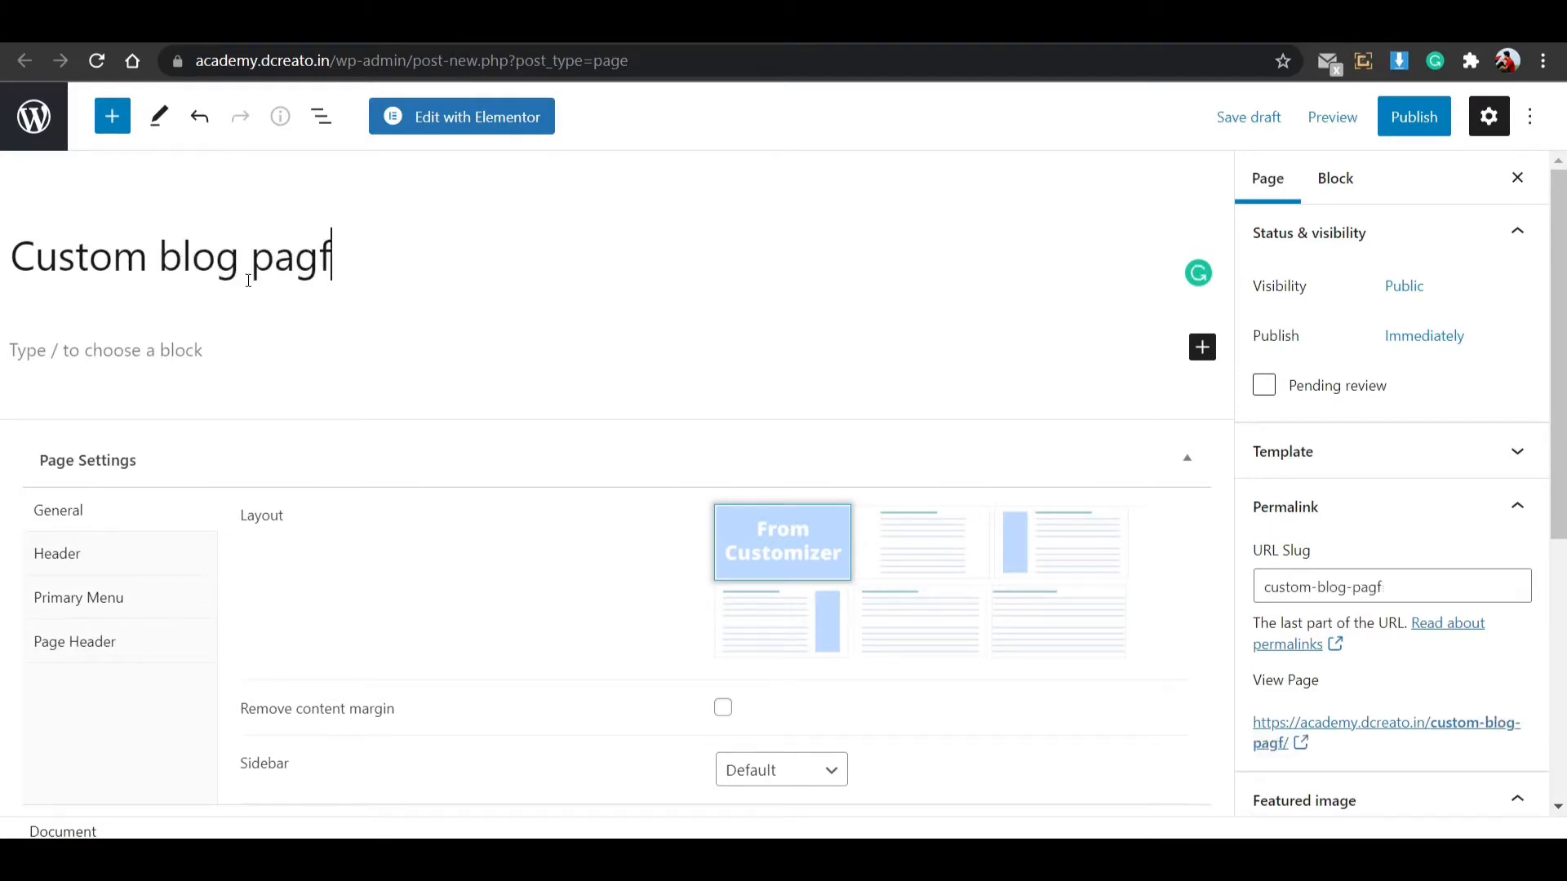
pyautogui.press('BackSpace')
pyautogui.write('ex')
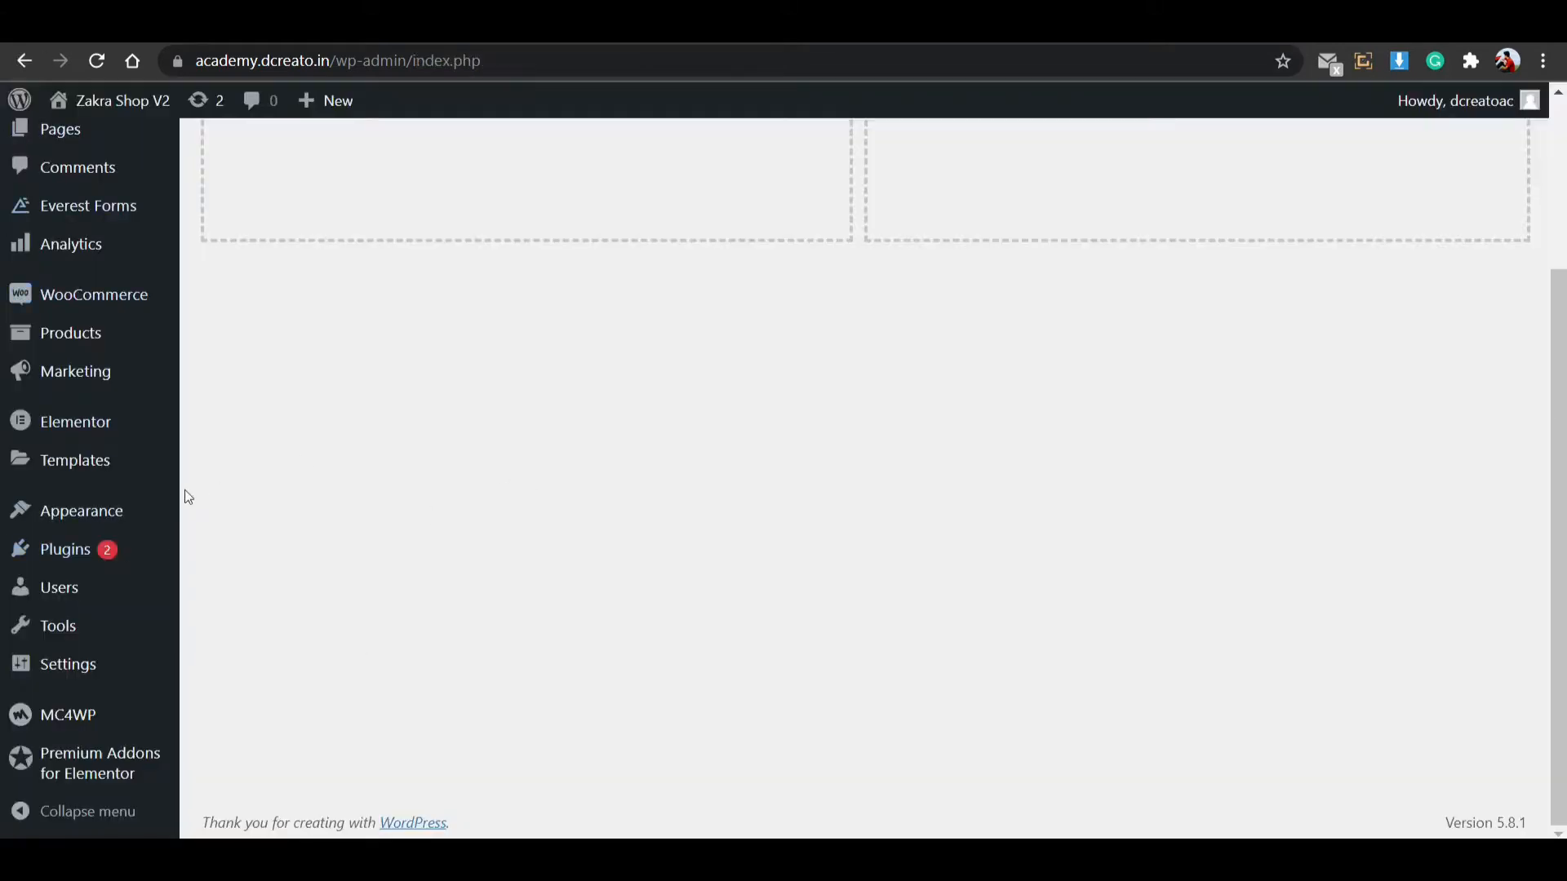
# Check the active theme on the installed Themes page, then return to the new page's editor.
pyautogui.moveTo(168, 510)
pyautogui.click(245, 448)
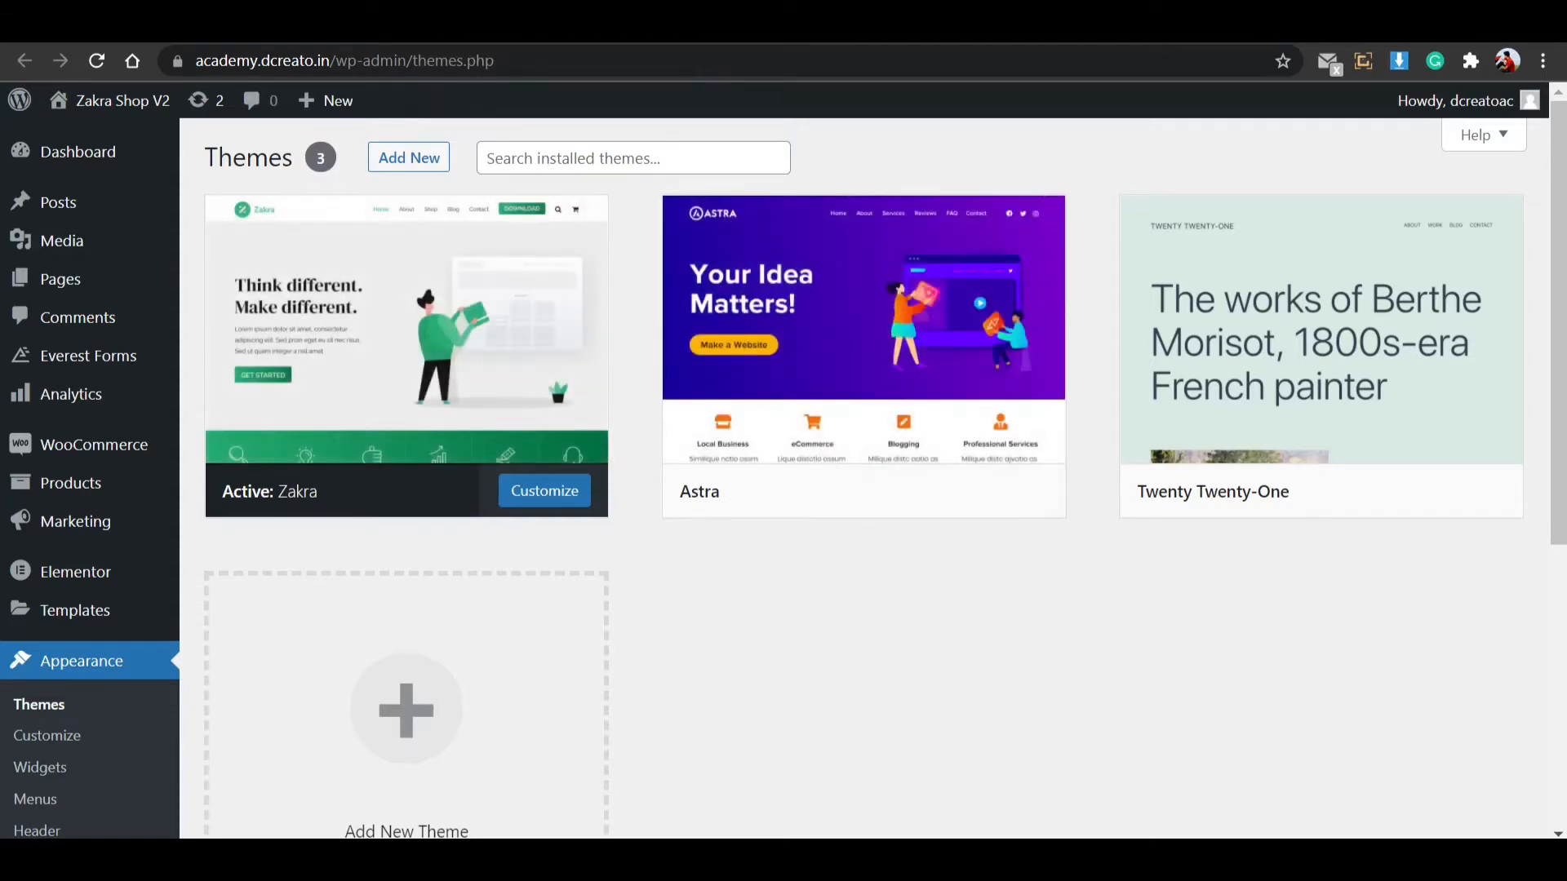
pyautogui.click(400, 25)
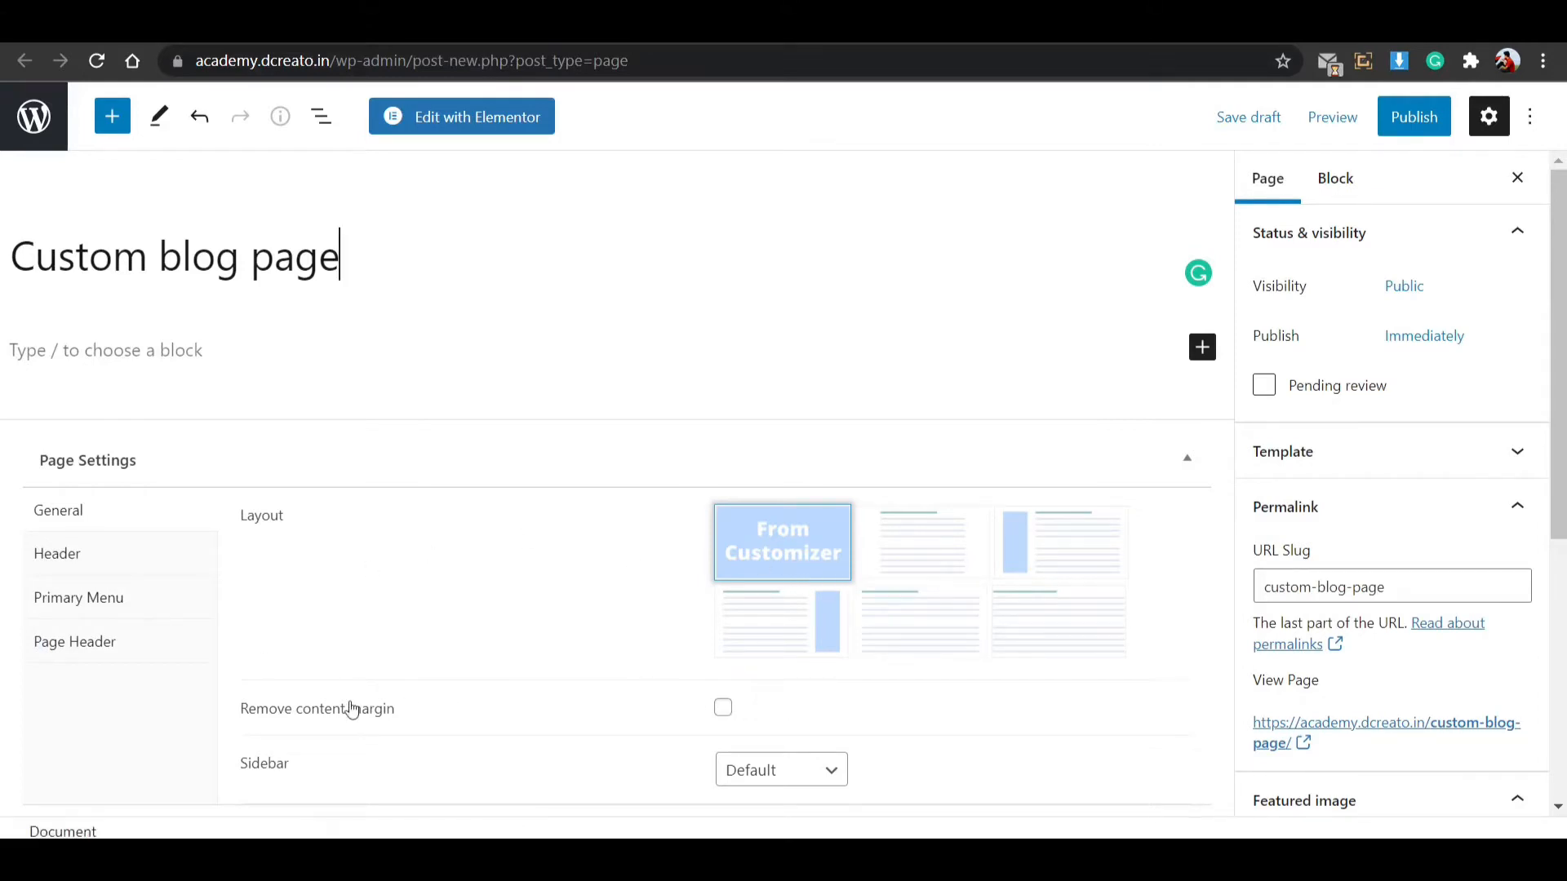
# Set the page layout to the last option, edge-to-edge content without a sidebar, and publish the page.
pyautogui.click(776, 778)
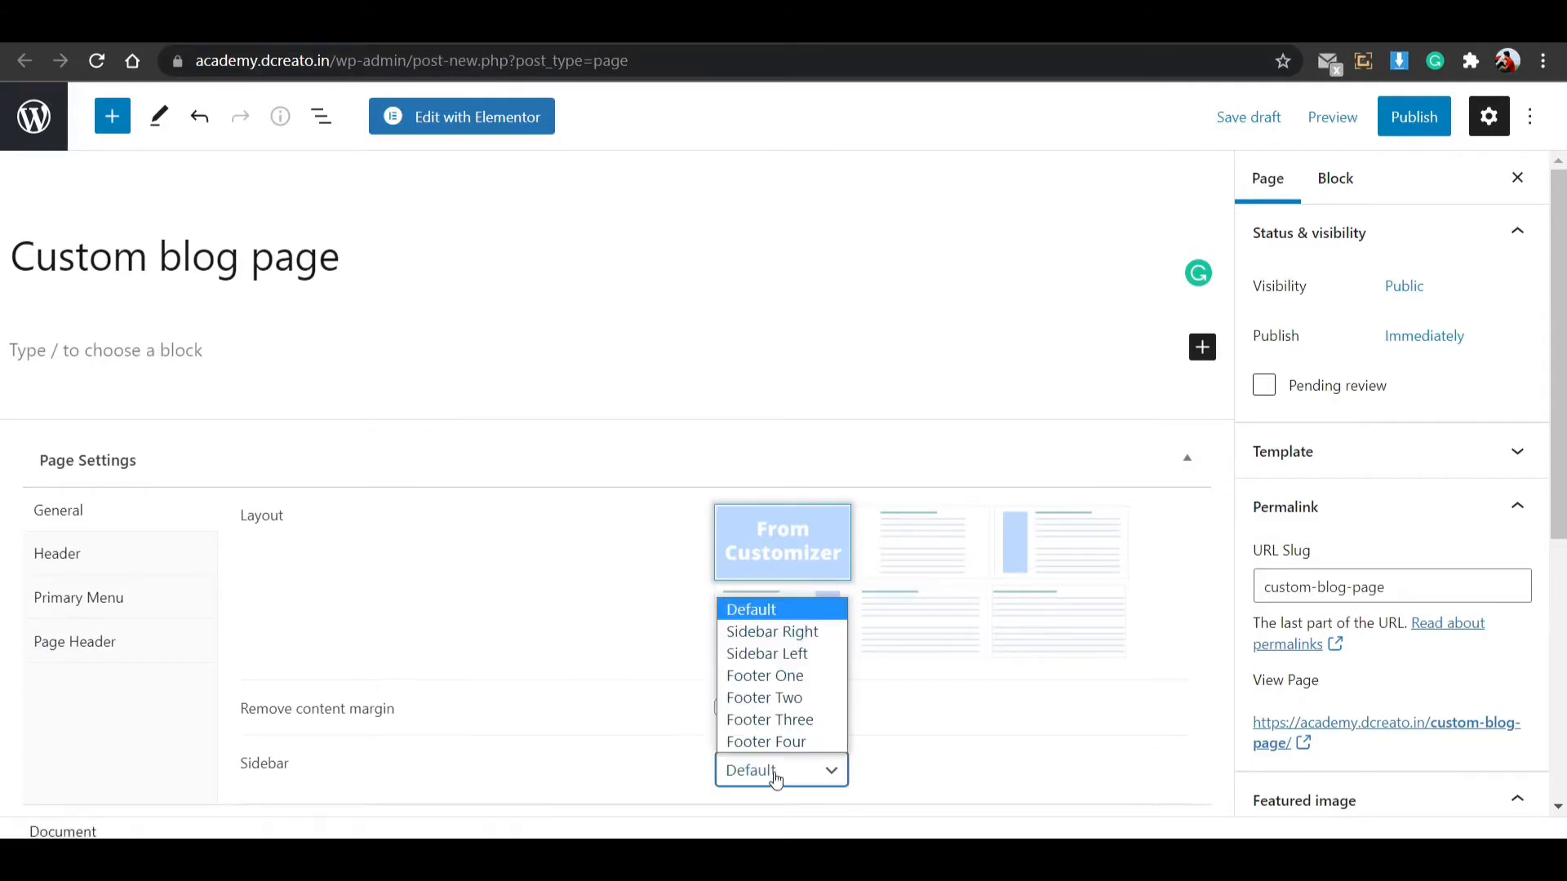
pyautogui.click(775, 777)
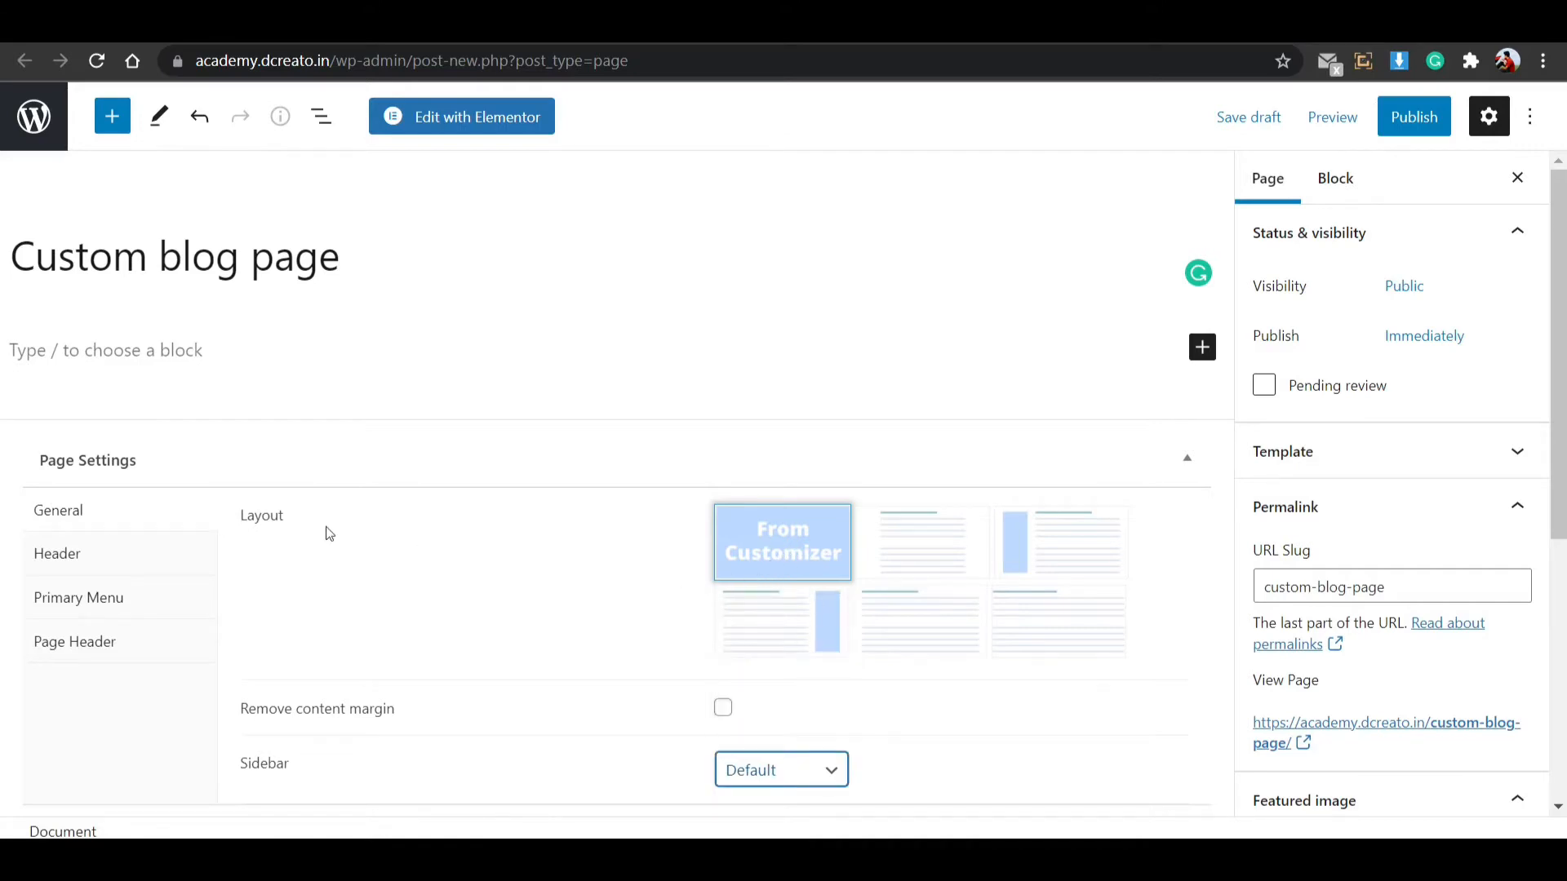
pyautogui.click(937, 626)
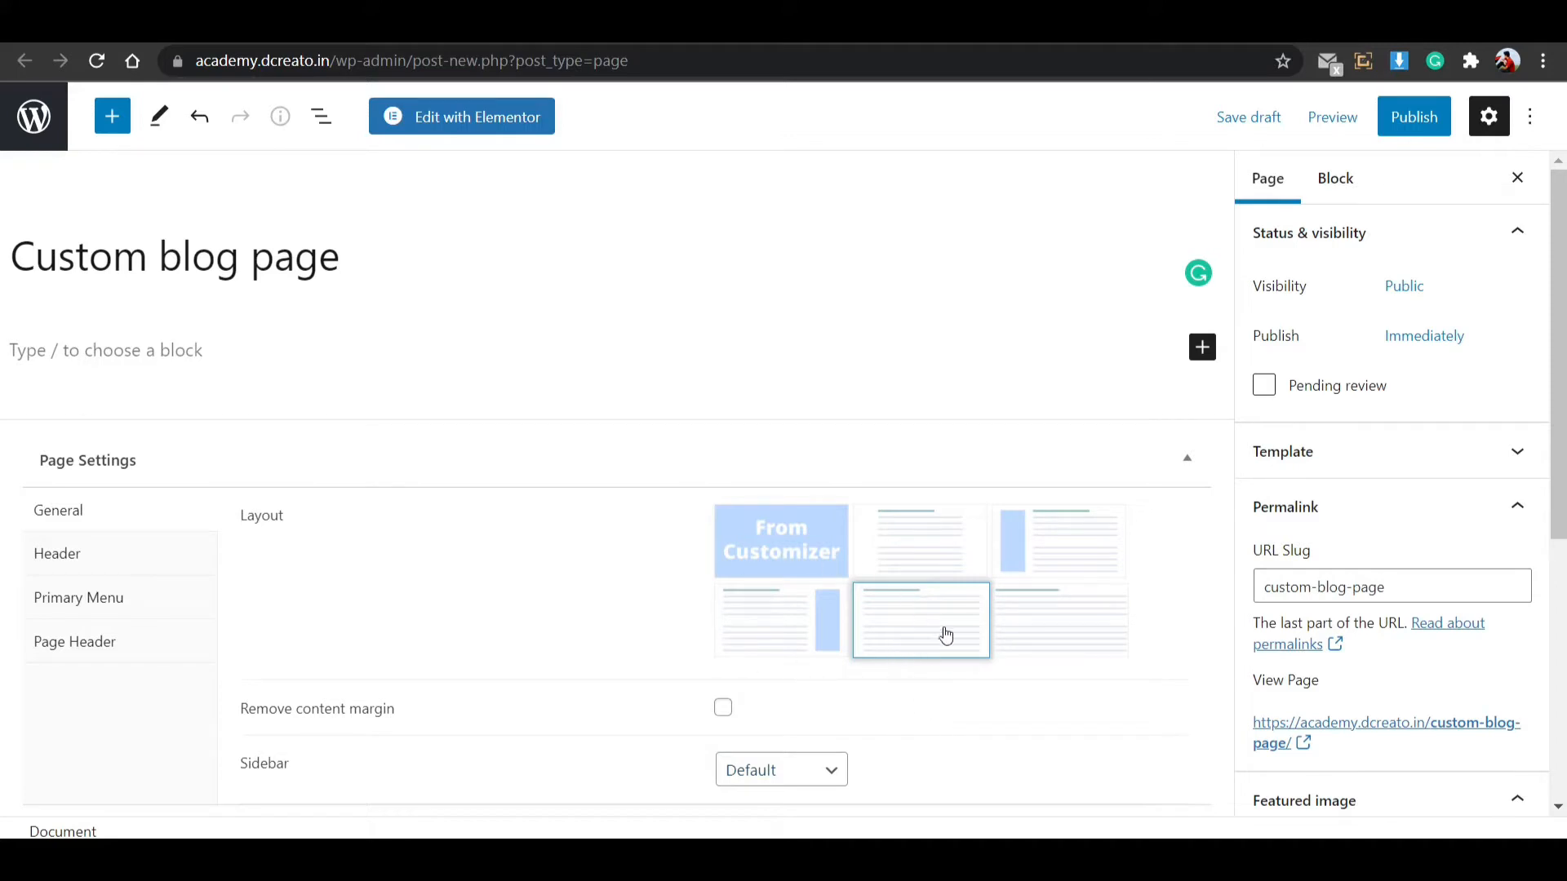
pyautogui.click(1082, 625)
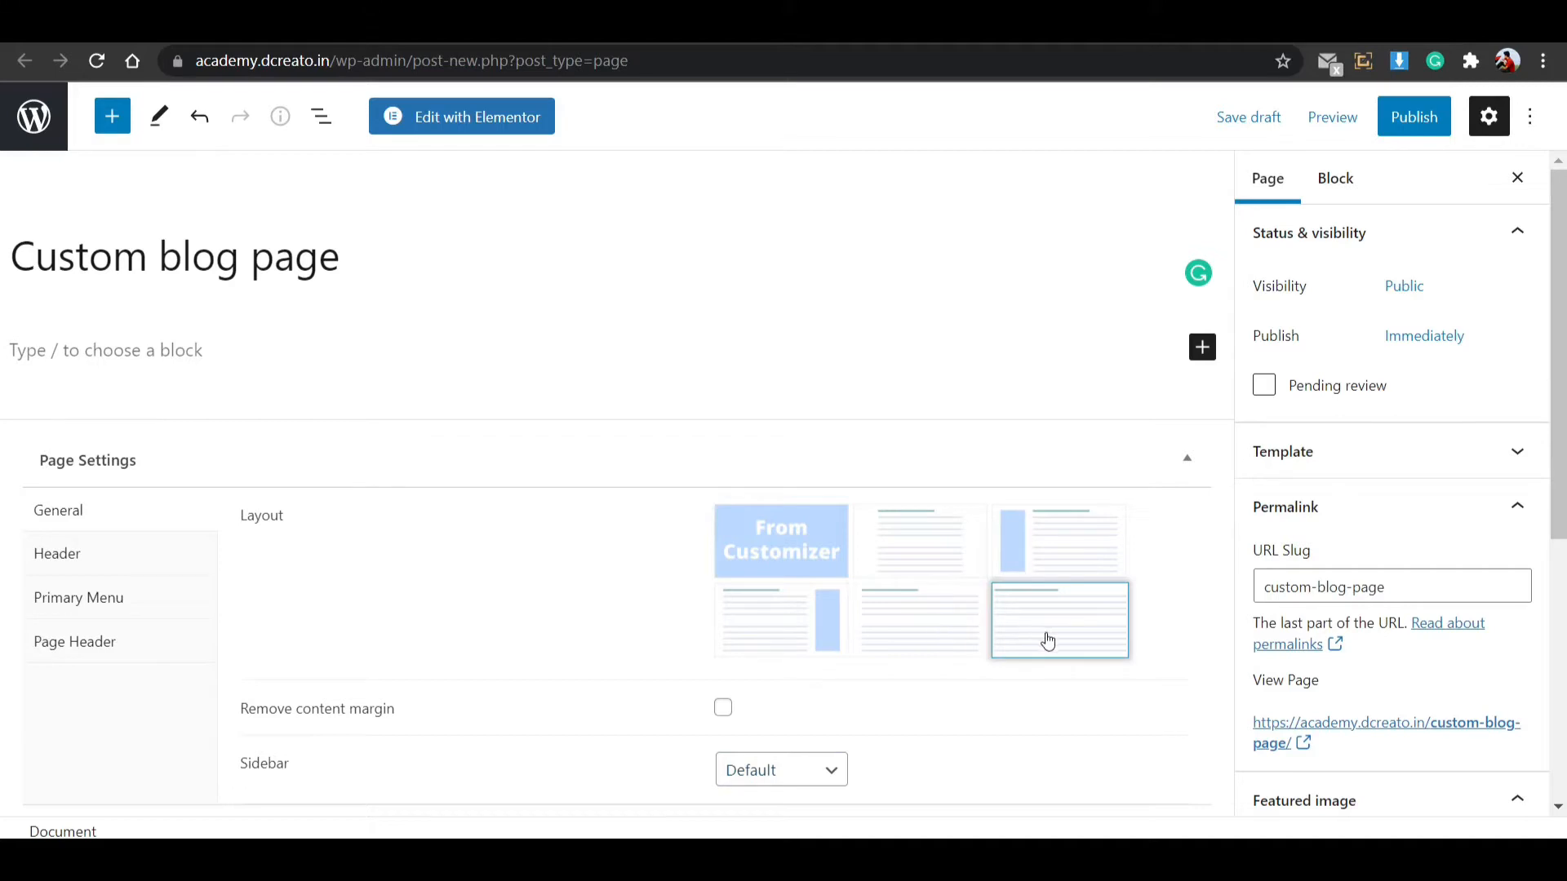
pyautogui.click(1411, 119)
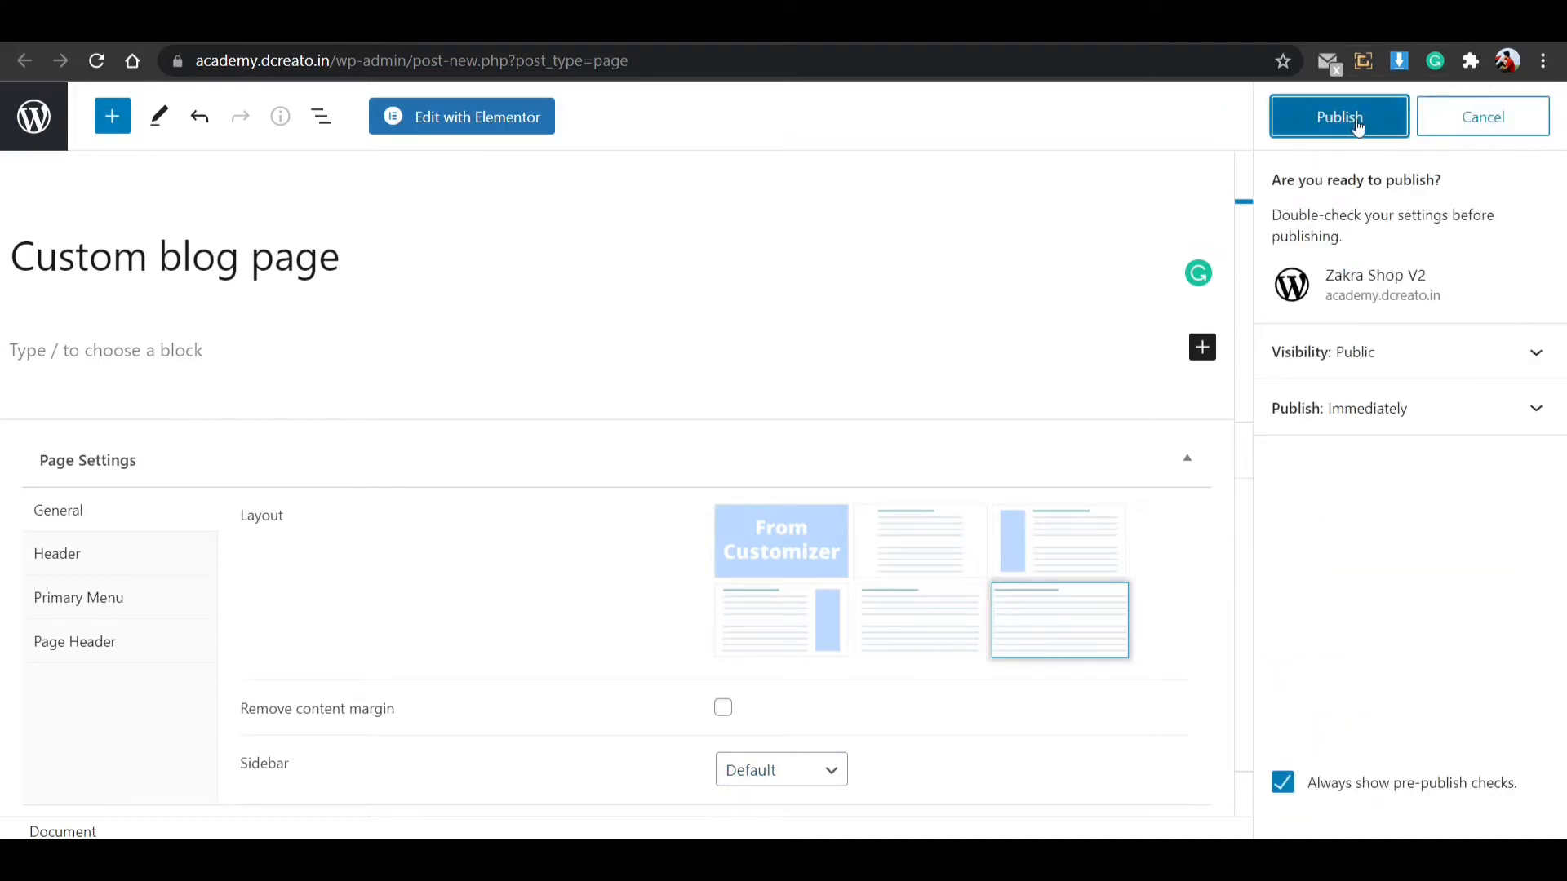
pyautogui.click(1356, 123)
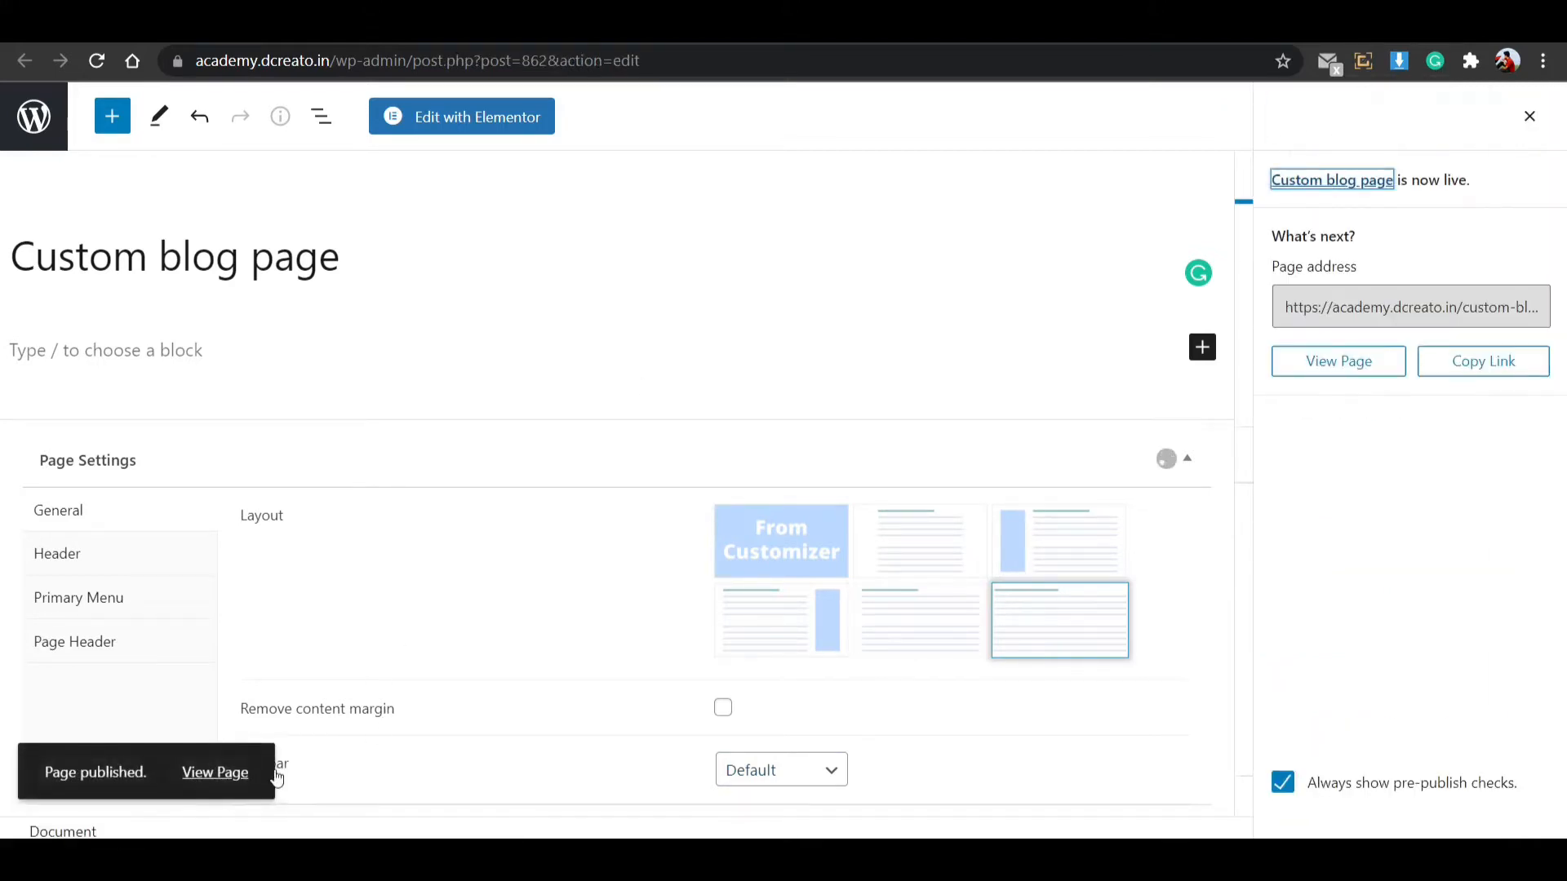
# Open the page in the Elementor editor and add a section with a single-column structure.
pyautogui.click(494, 134)
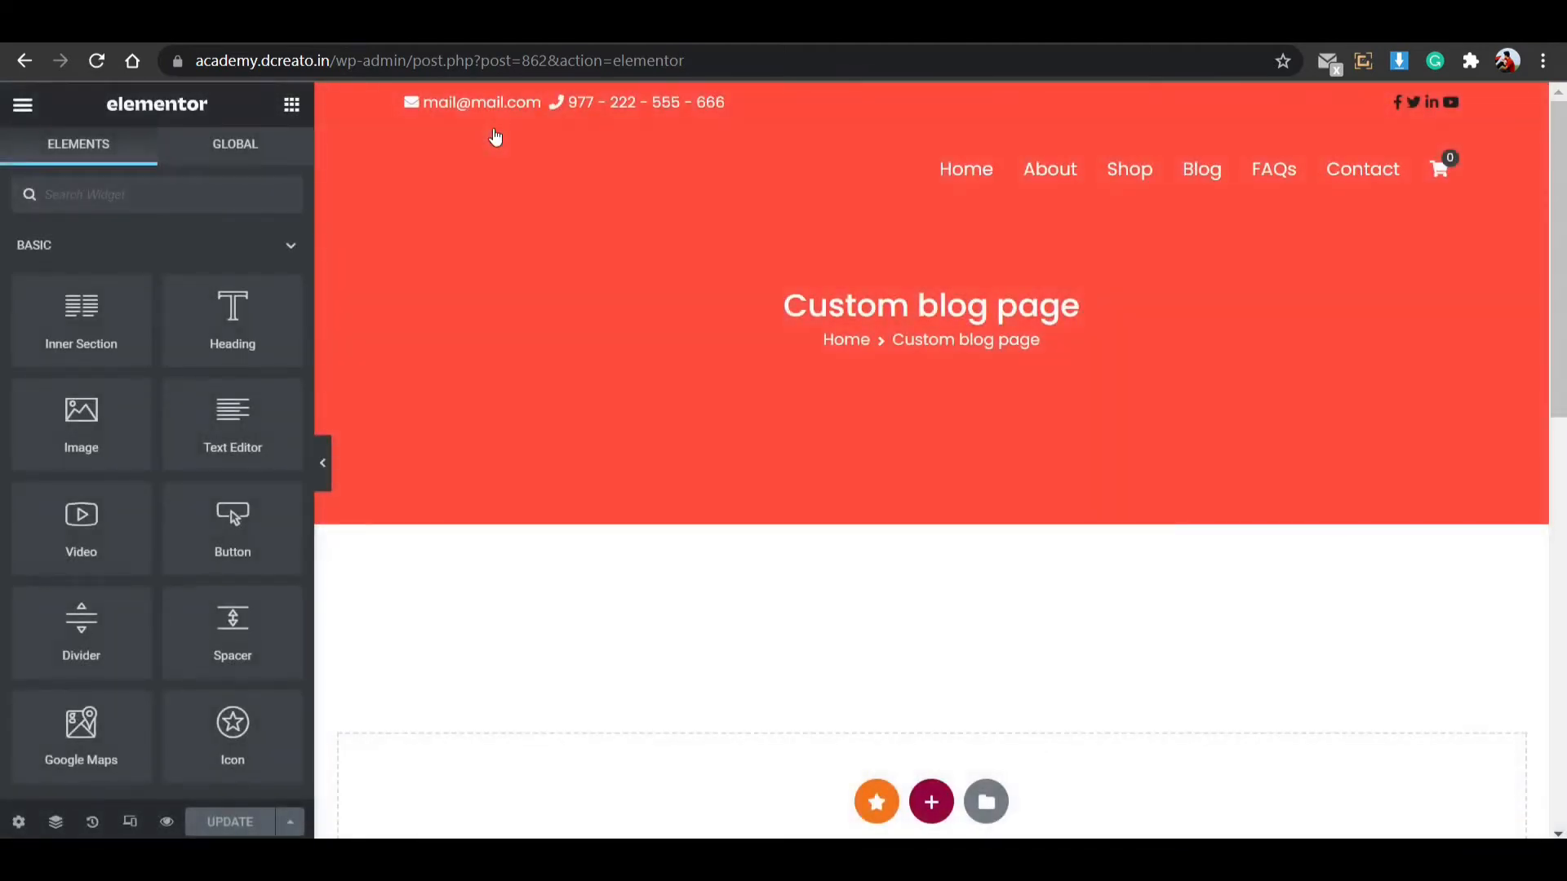
pyautogui.scroll(-3, 484, 134)
pyautogui.click(930, 577)
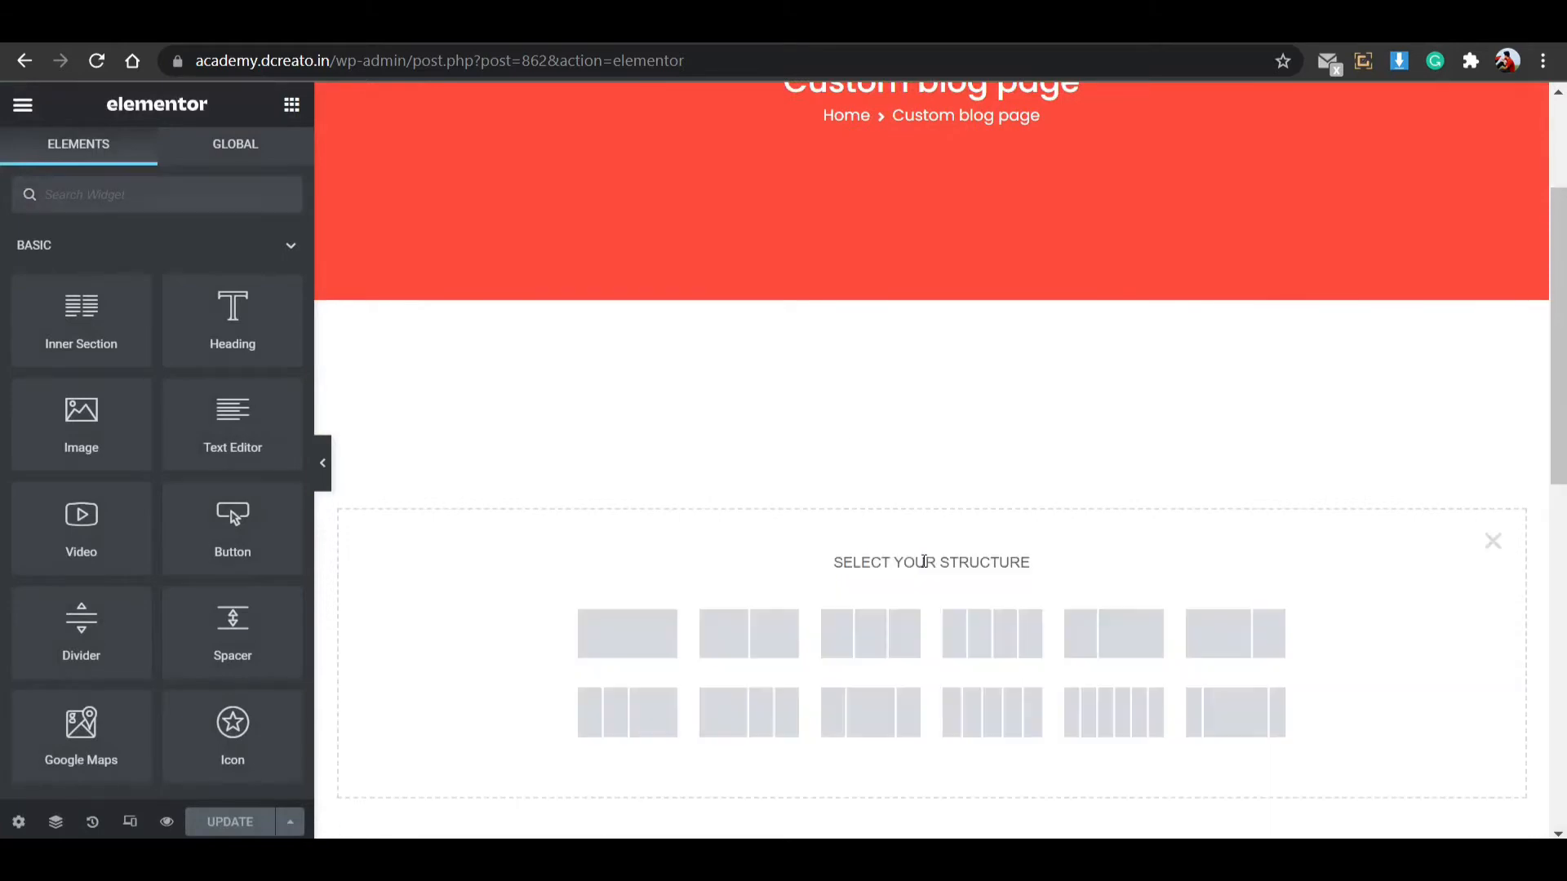
pyautogui.click(644, 646)
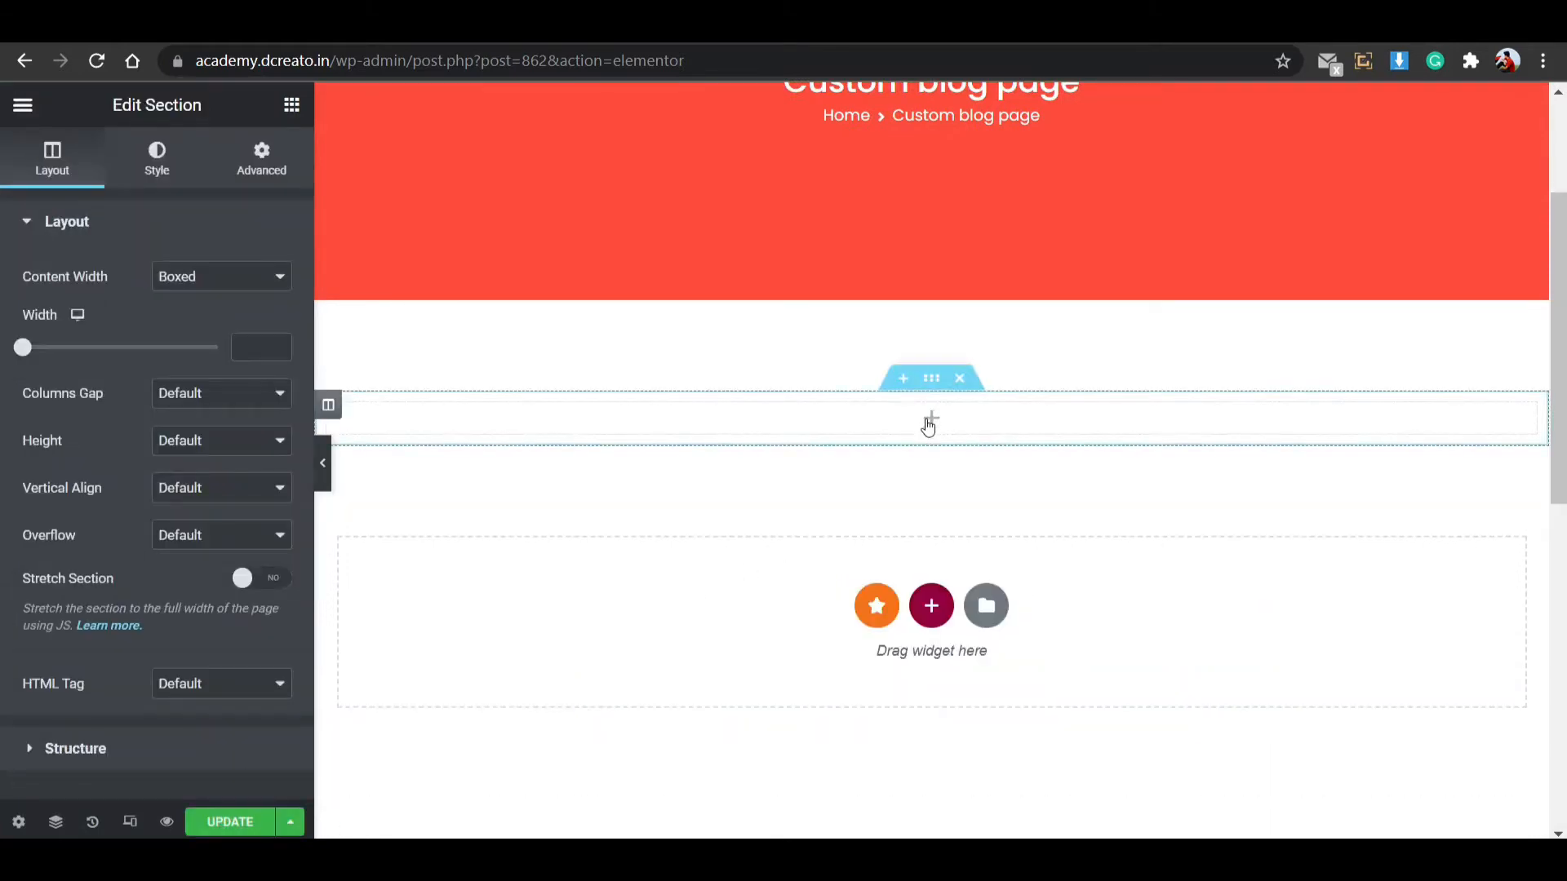
# Unlink the new section's padding values and set its top padding to 50 px.
pyautogui.click(928, 420)
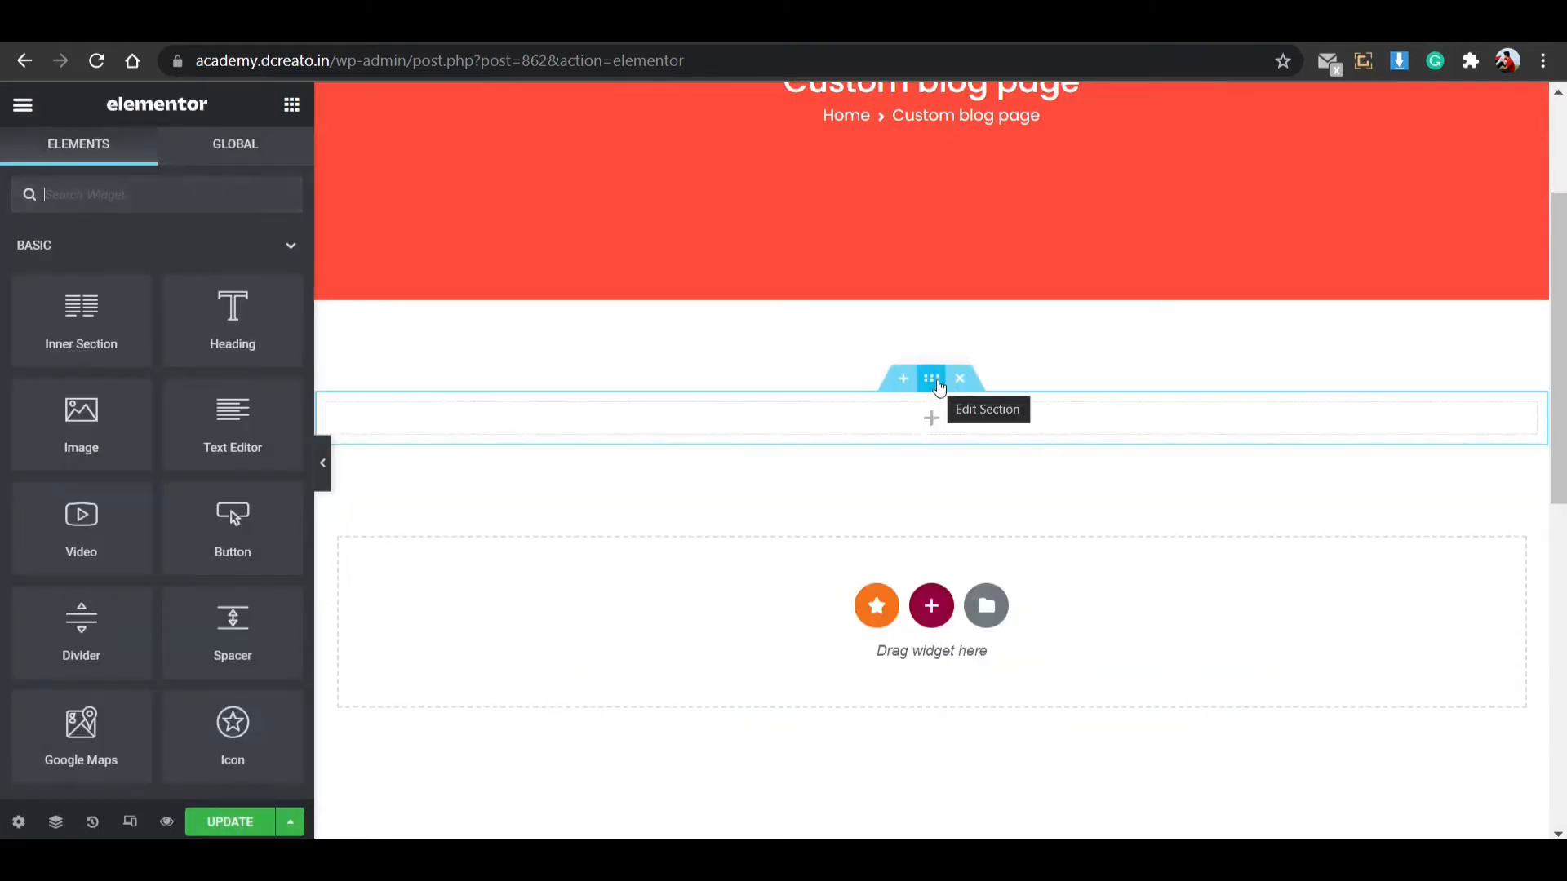
pyautogui.click(938, 383)
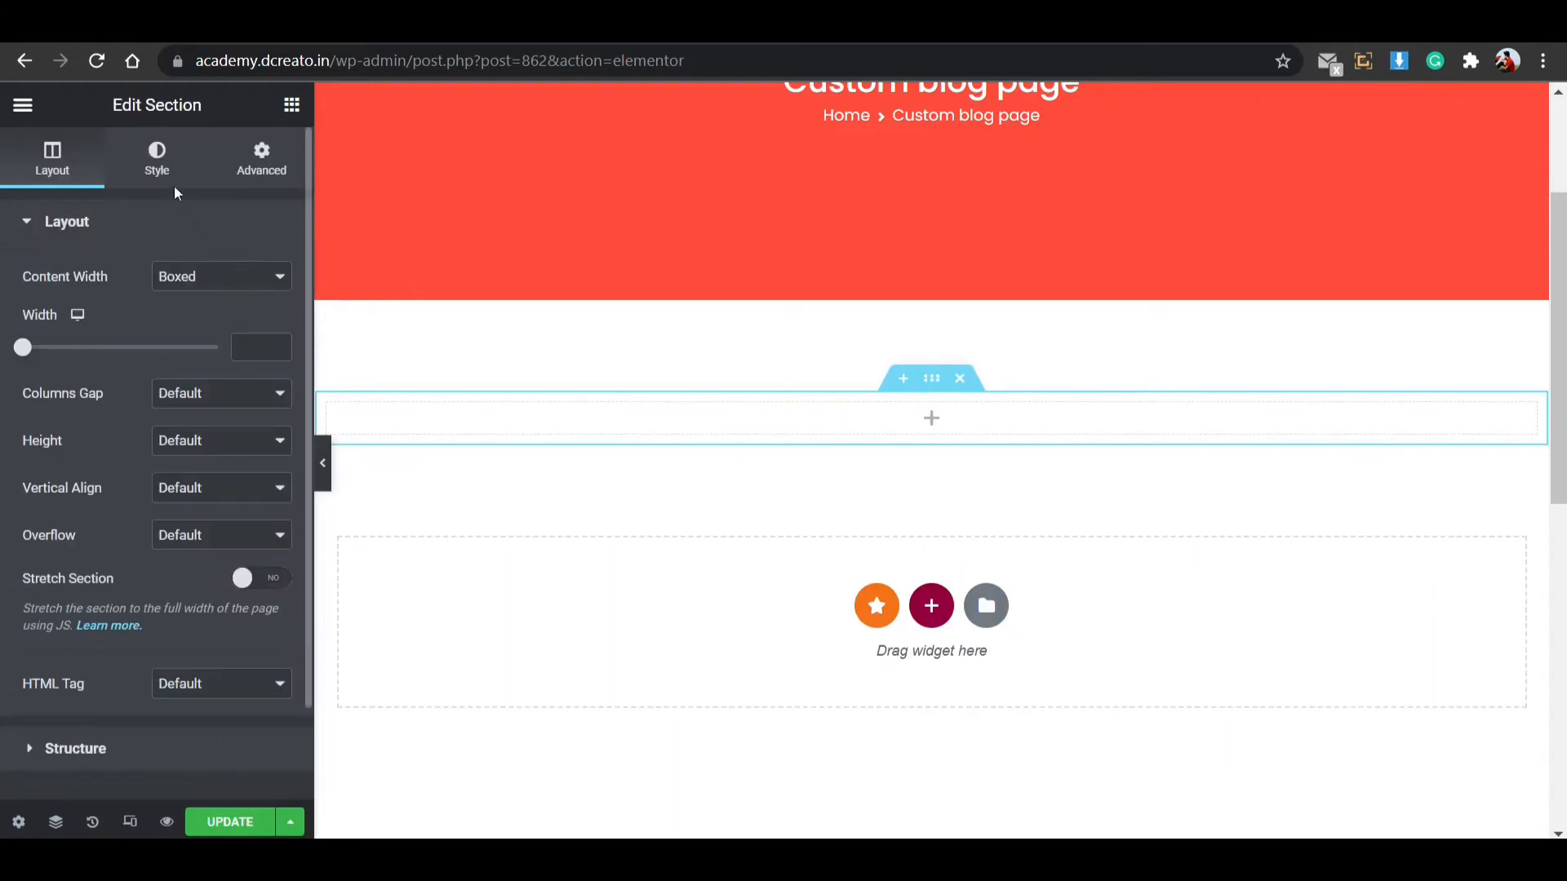
pyautogui.click(214, 172)
pyautogui.click(264, 390)
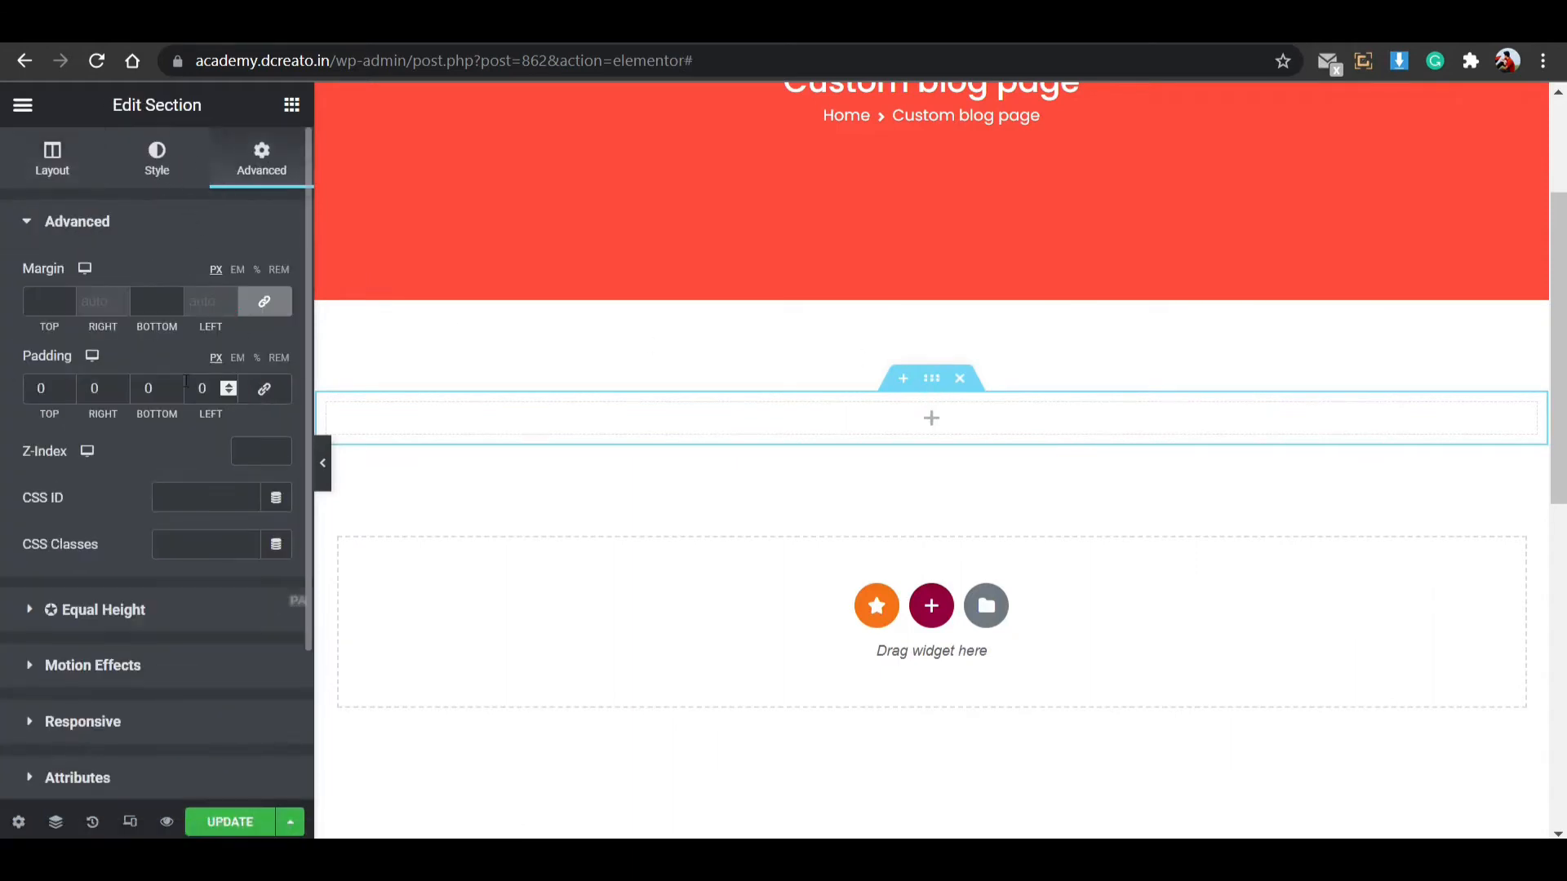
pyautogui.click(39, 389)
pyautogui.write('50')
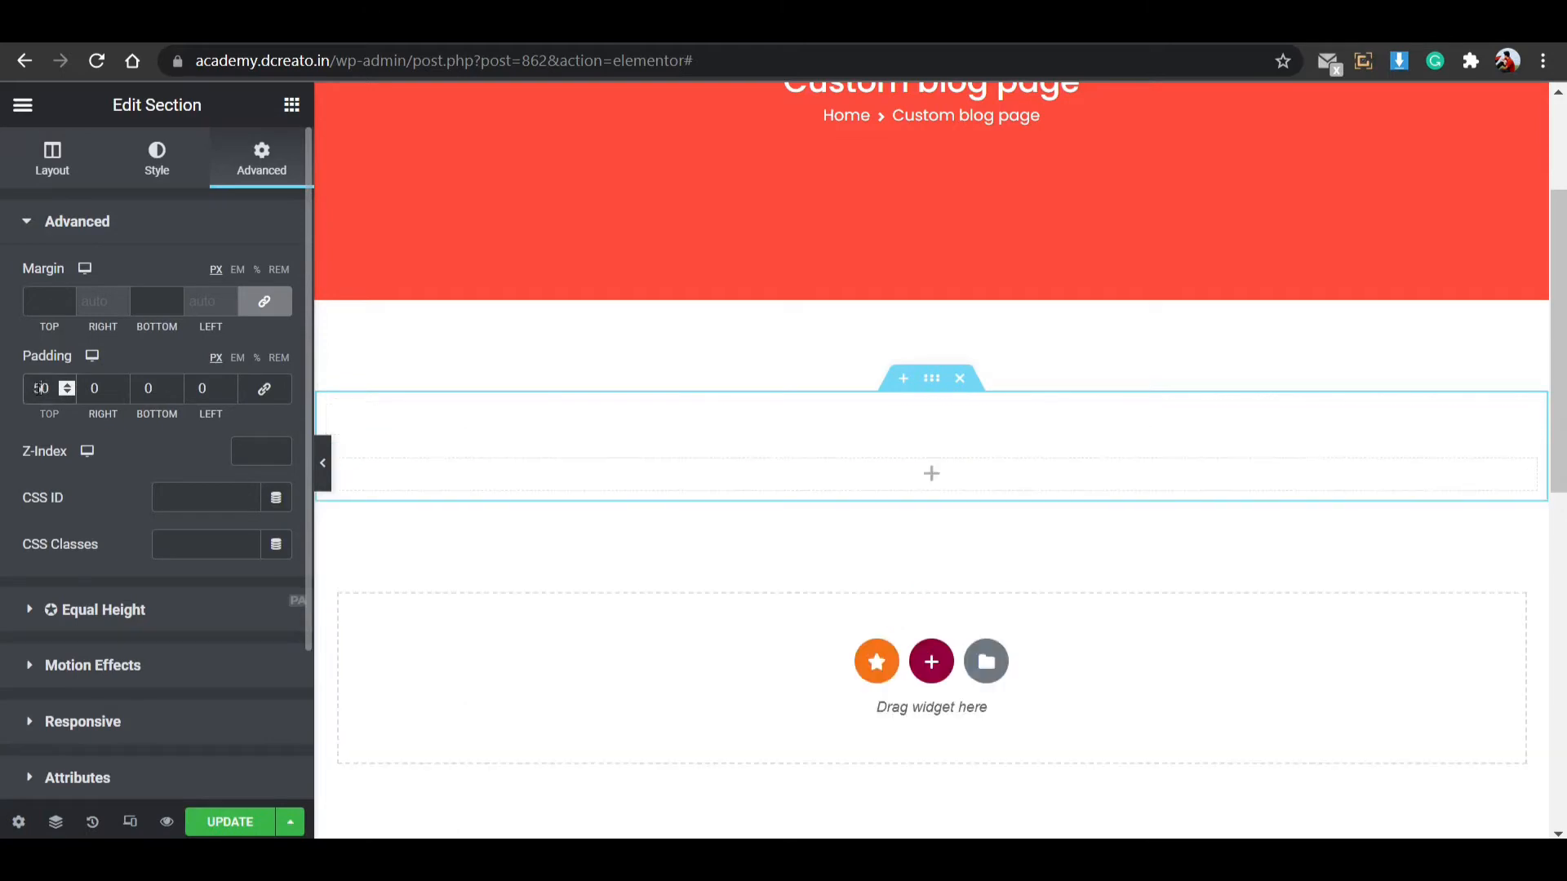
# Set the section's bottom padding to 50 px and place the Premium Blog widget in its empty column.
pyautogui.click(147, 389)
pyautogui.write('50')
pyautogui.click(934, 476)
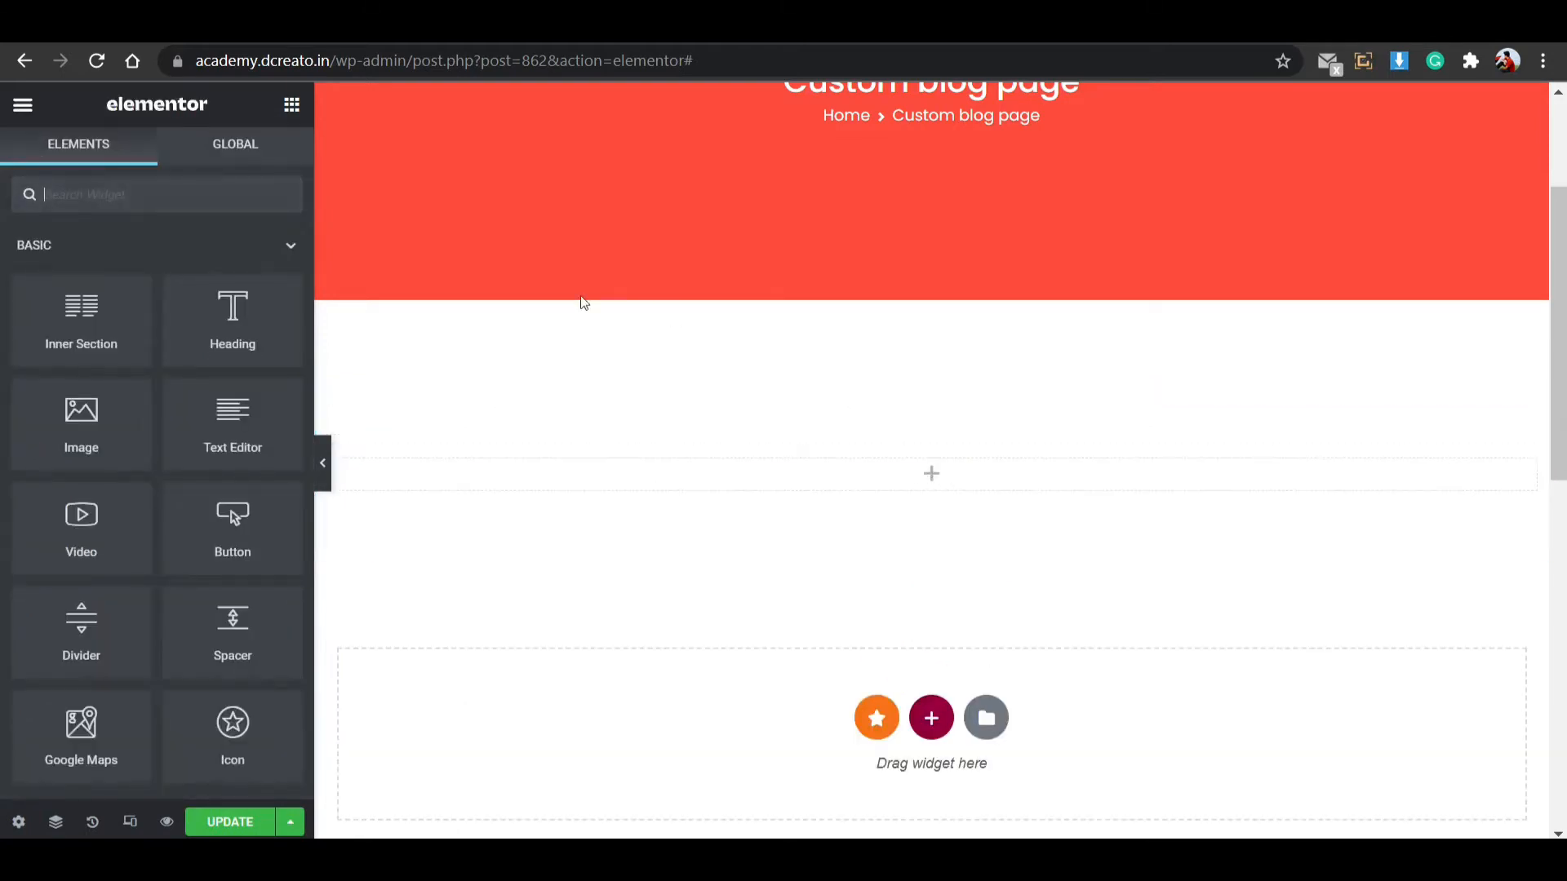
pyautogui.write('blog')
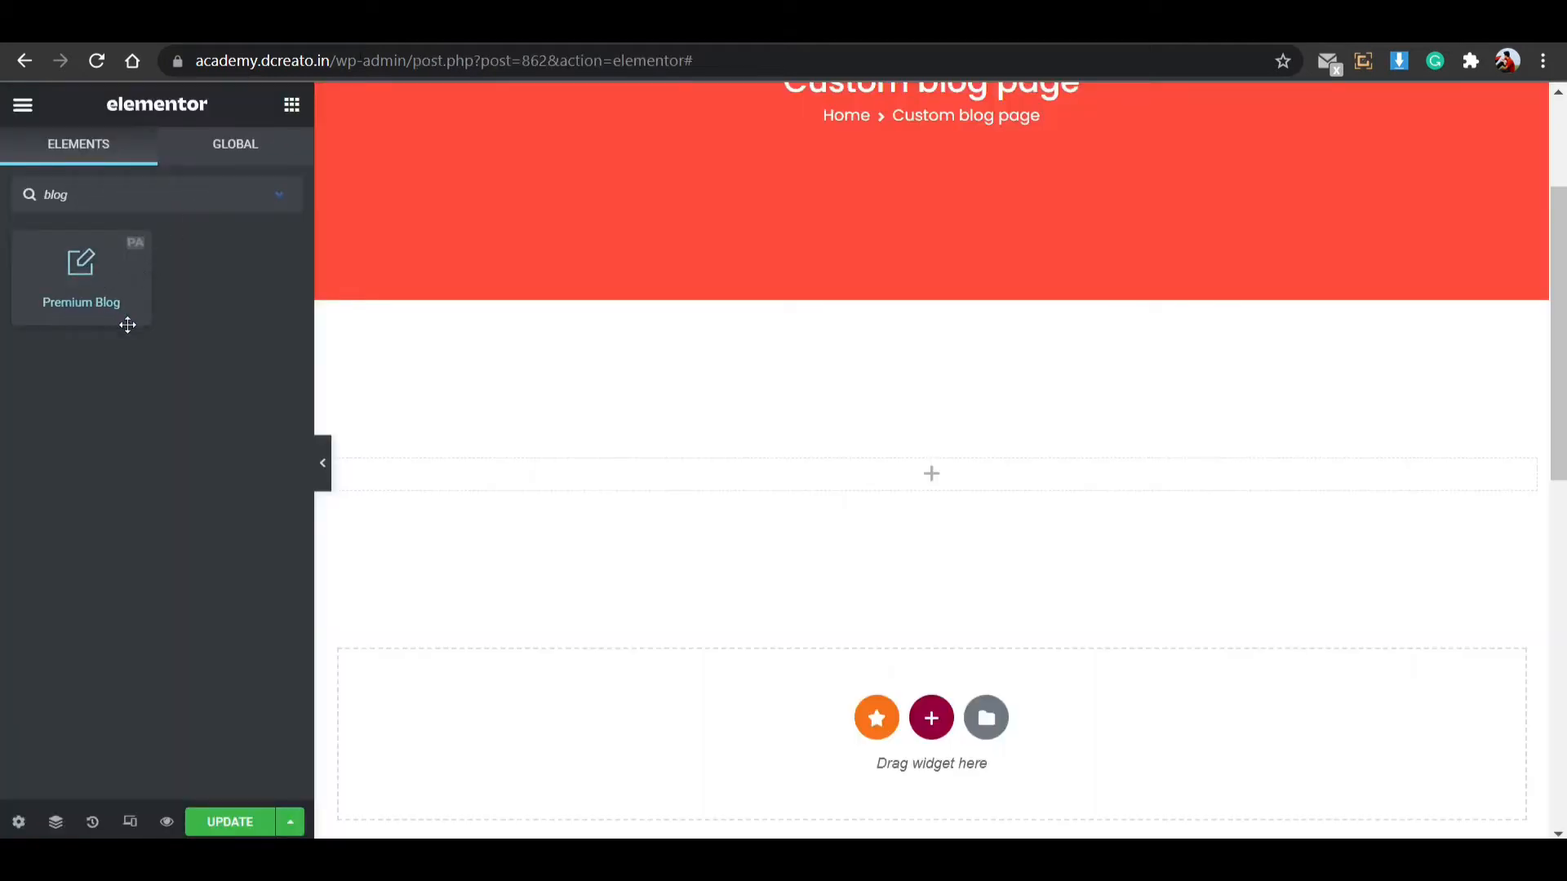
pyautogui.moveTo(97, 285); pyautogui.dragTo(862, 463)
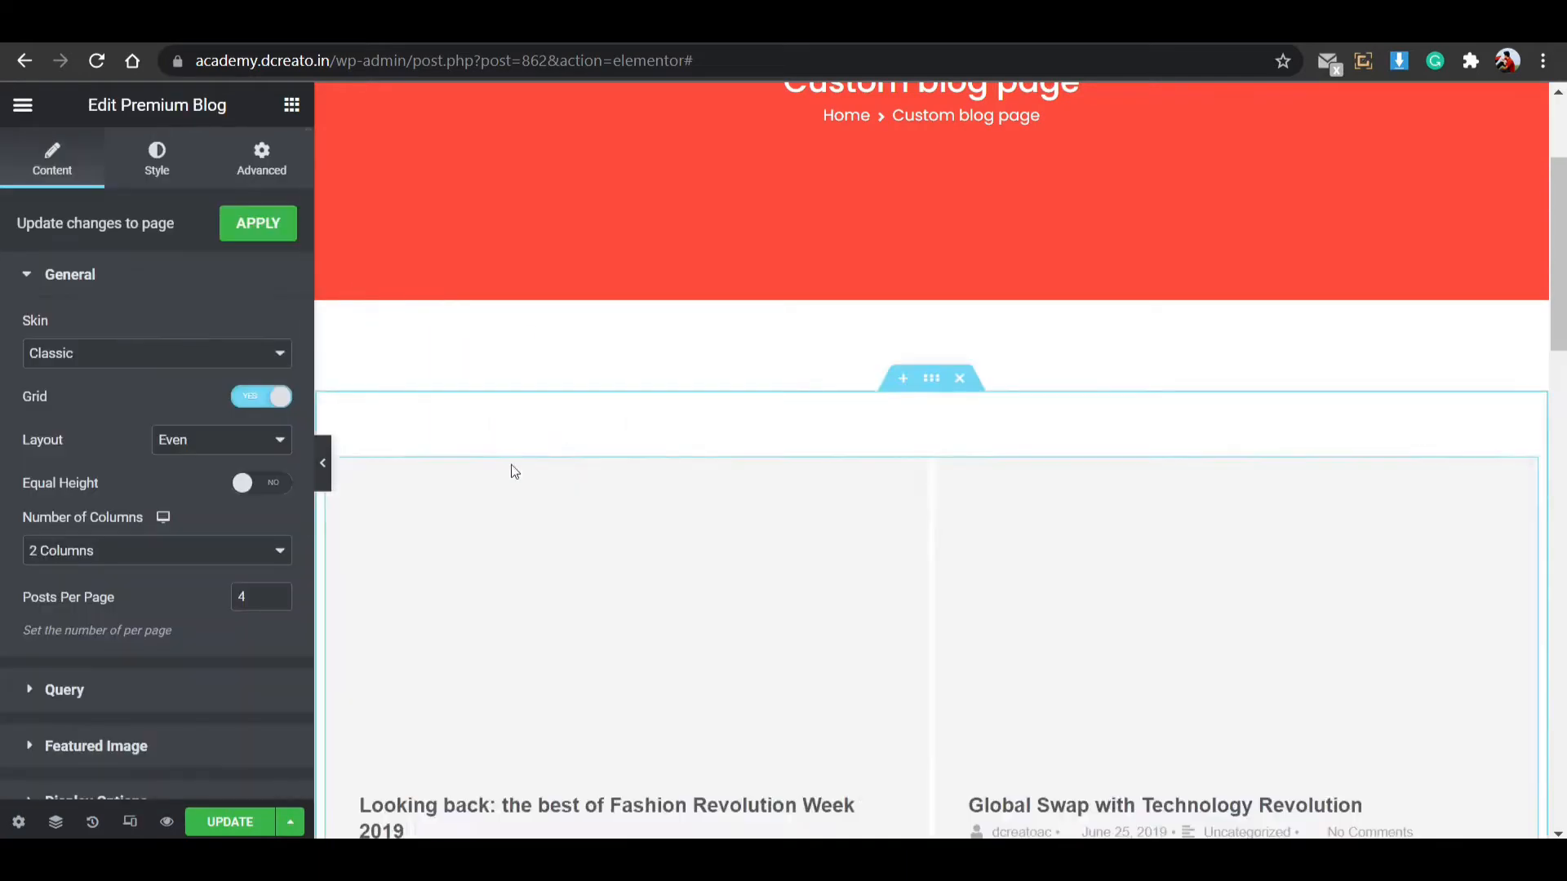
# Look over the blog grid and try the Modern skin with a content offset of -41.
pyautogui.scroll(-5, 669, 364)
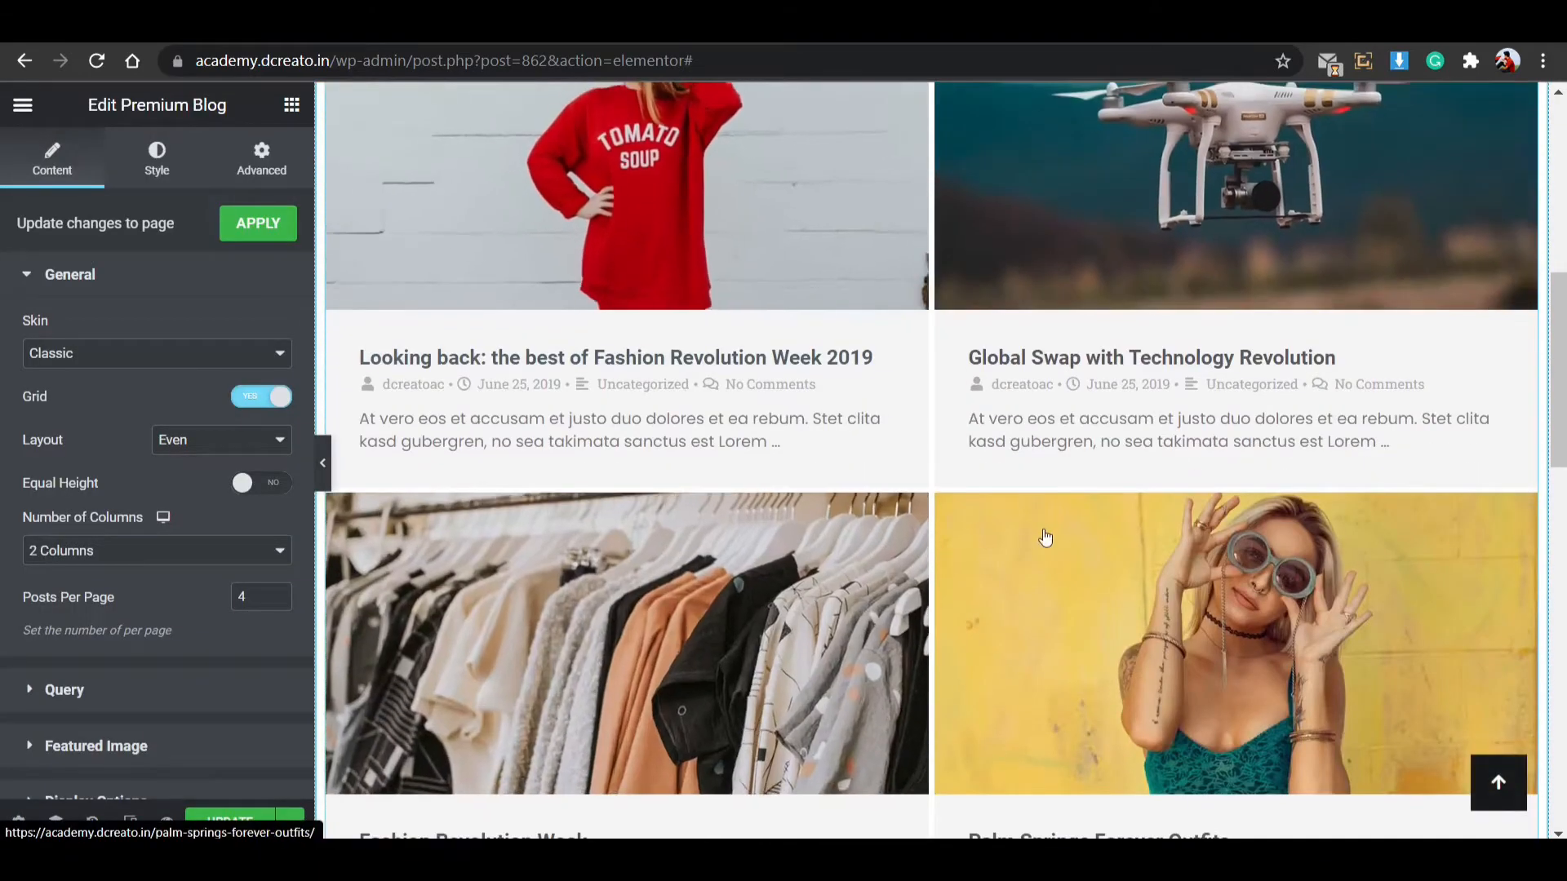
pyautogui.scroll(-5, 1046, 537)
pyautogui.scroll(7, 787, 402)
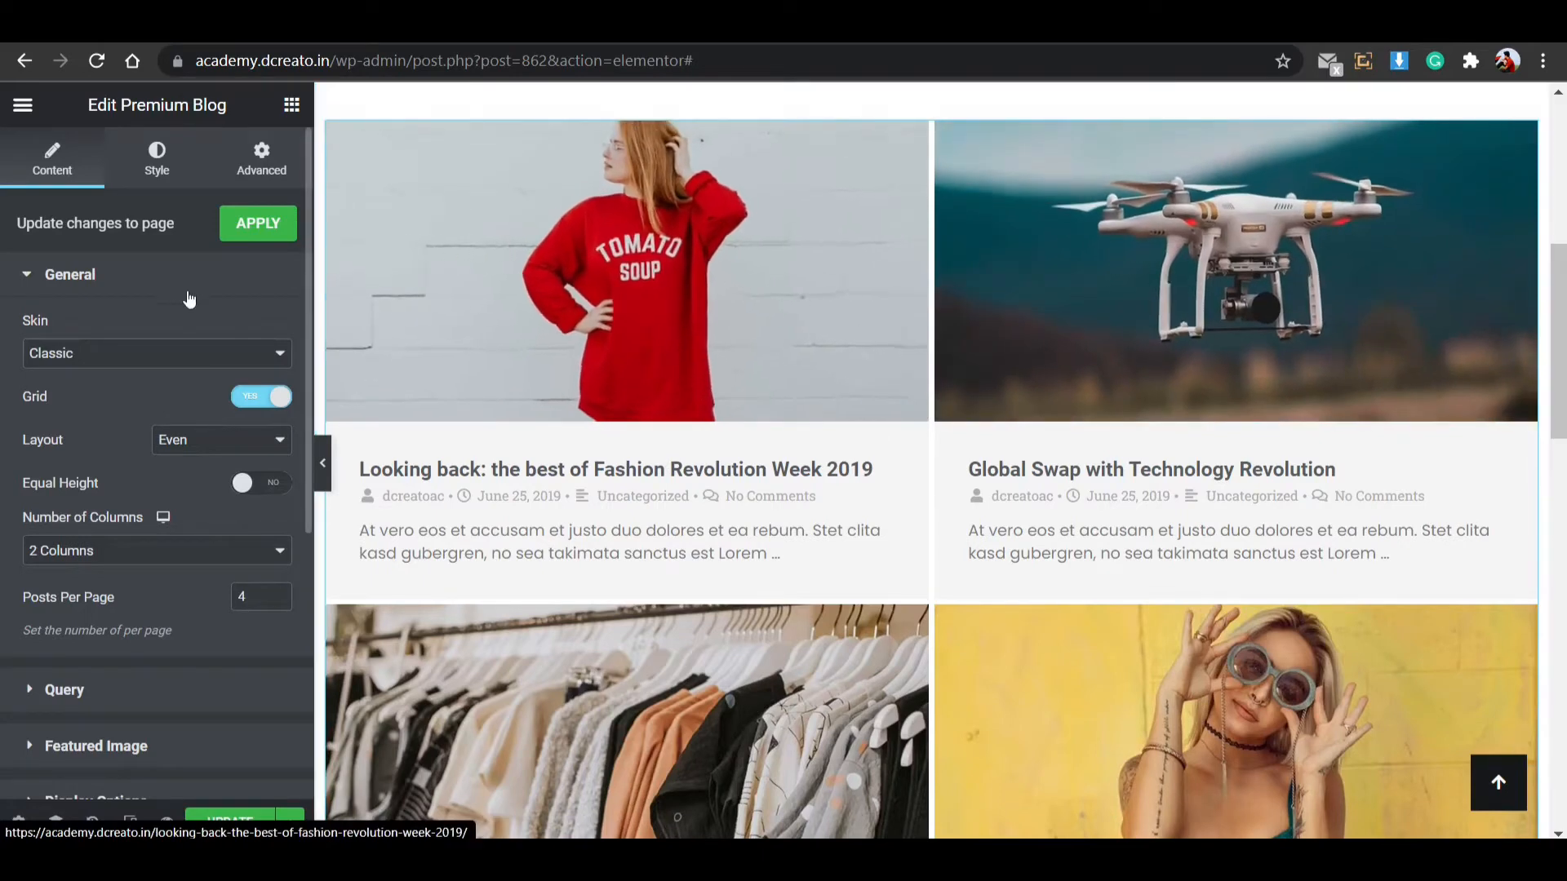
pyautogui.click(164, 355)
pyautogui.click(124, 396)
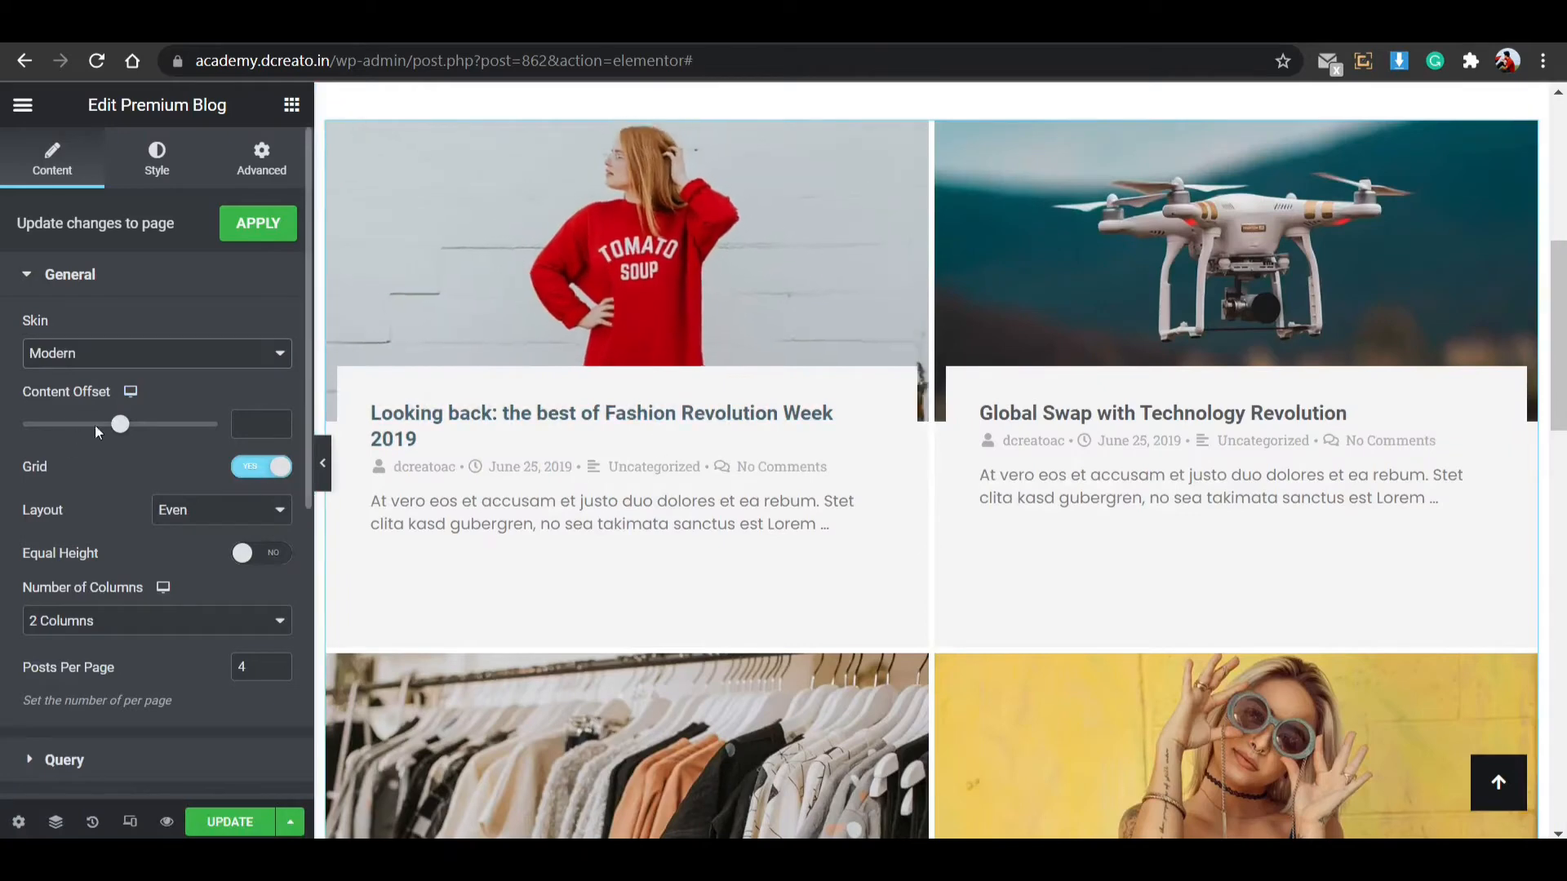
pyautogui.moveTo(124, 426); pyautogui.dragTo(84, 429)
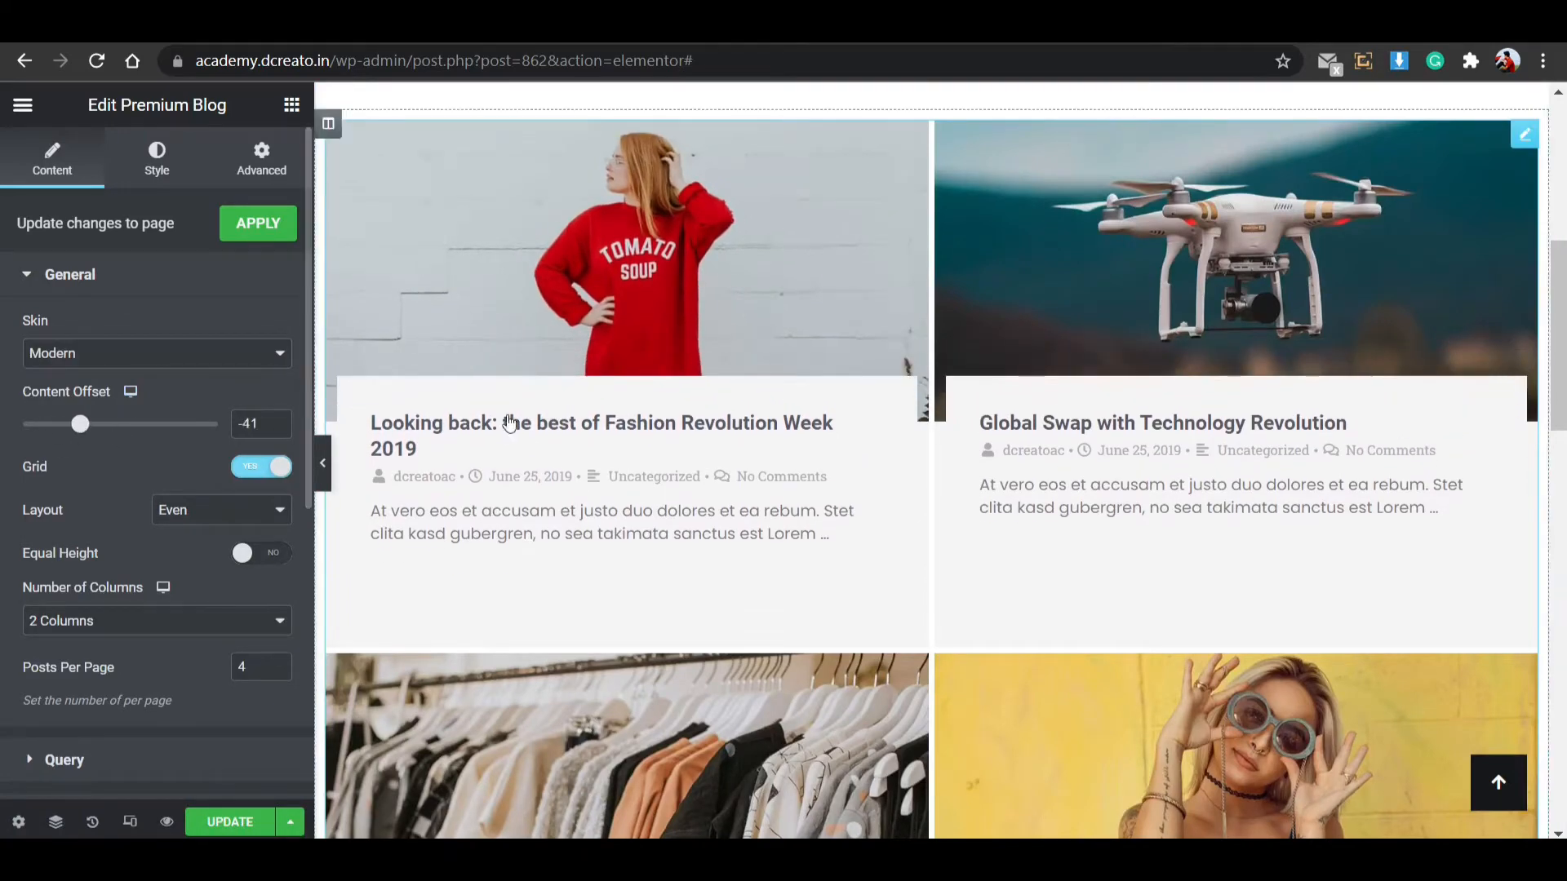
# Try the Cards and On Side skins on the blog widget, keeping the grid at 2 columns.
pyautogui.click(147, 361)
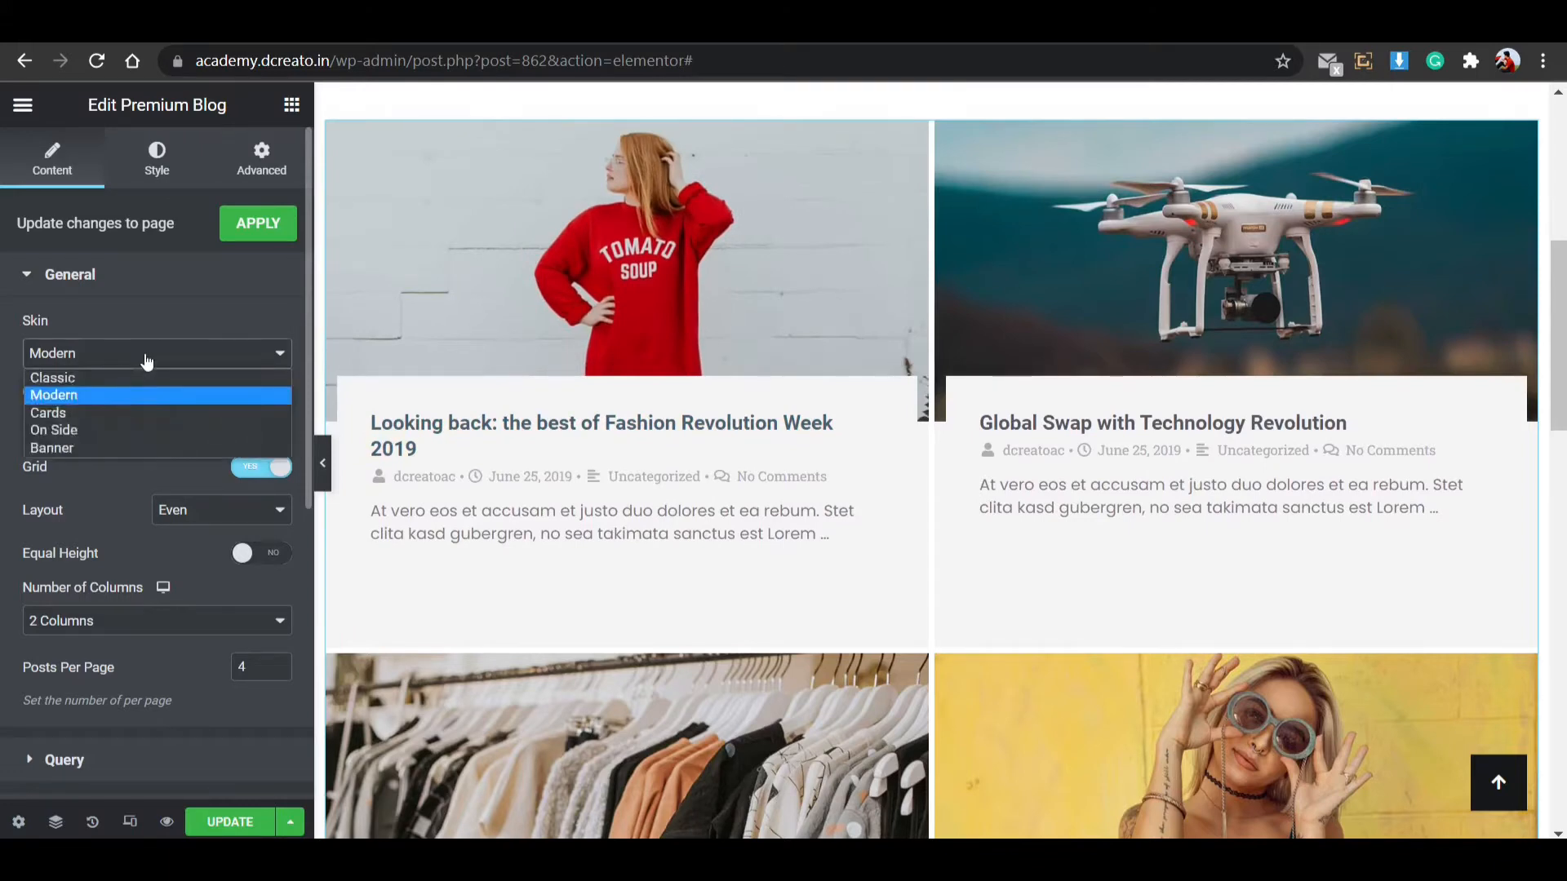
pyautogui.click(122, 414)
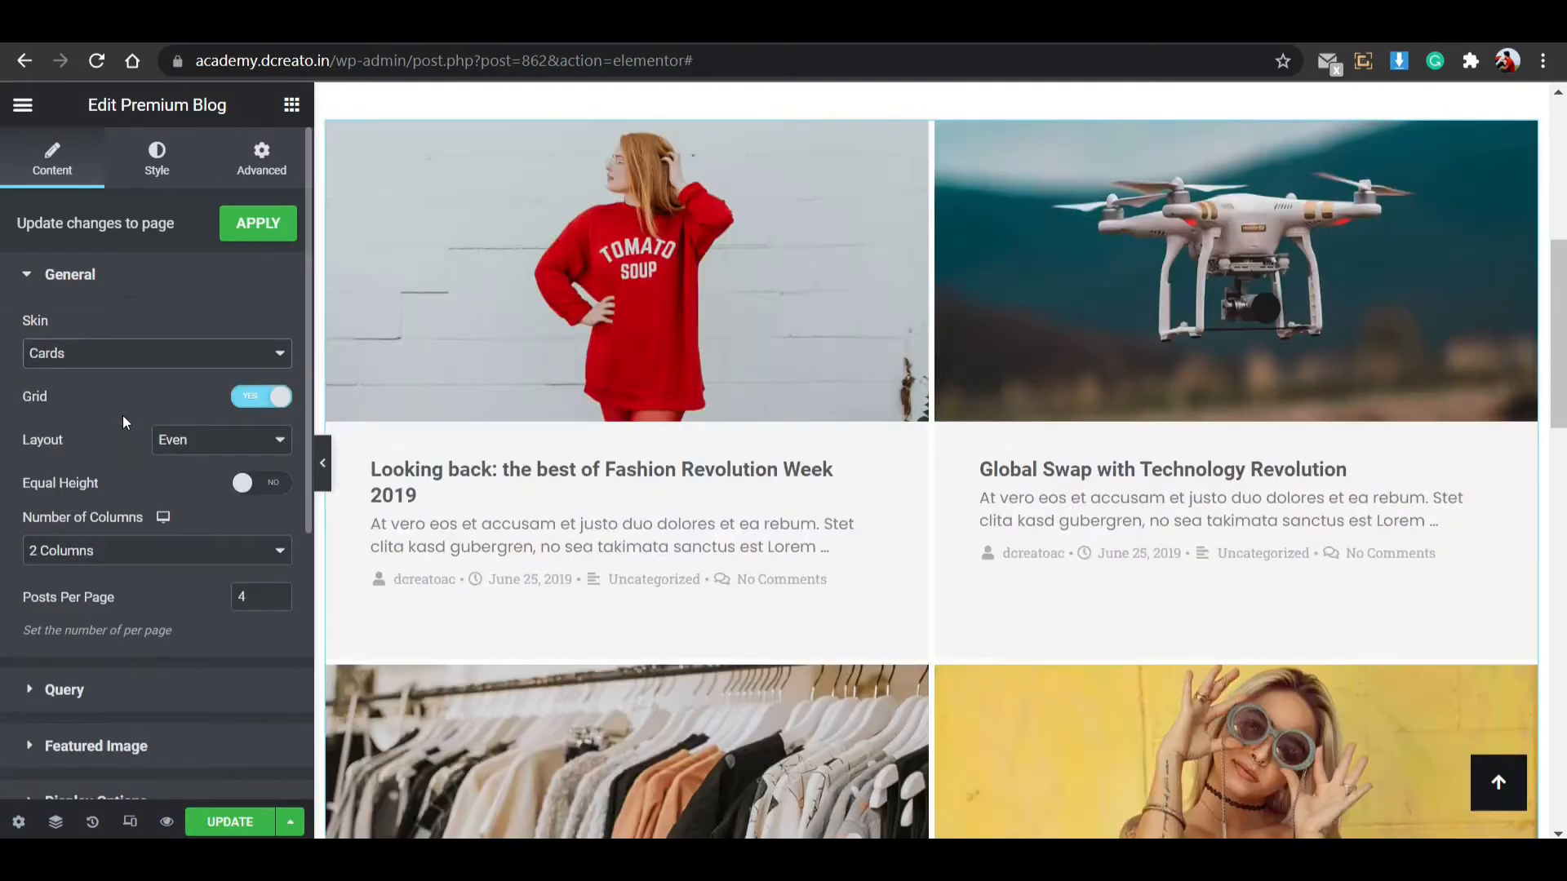
pyautogui.click(140, 353)
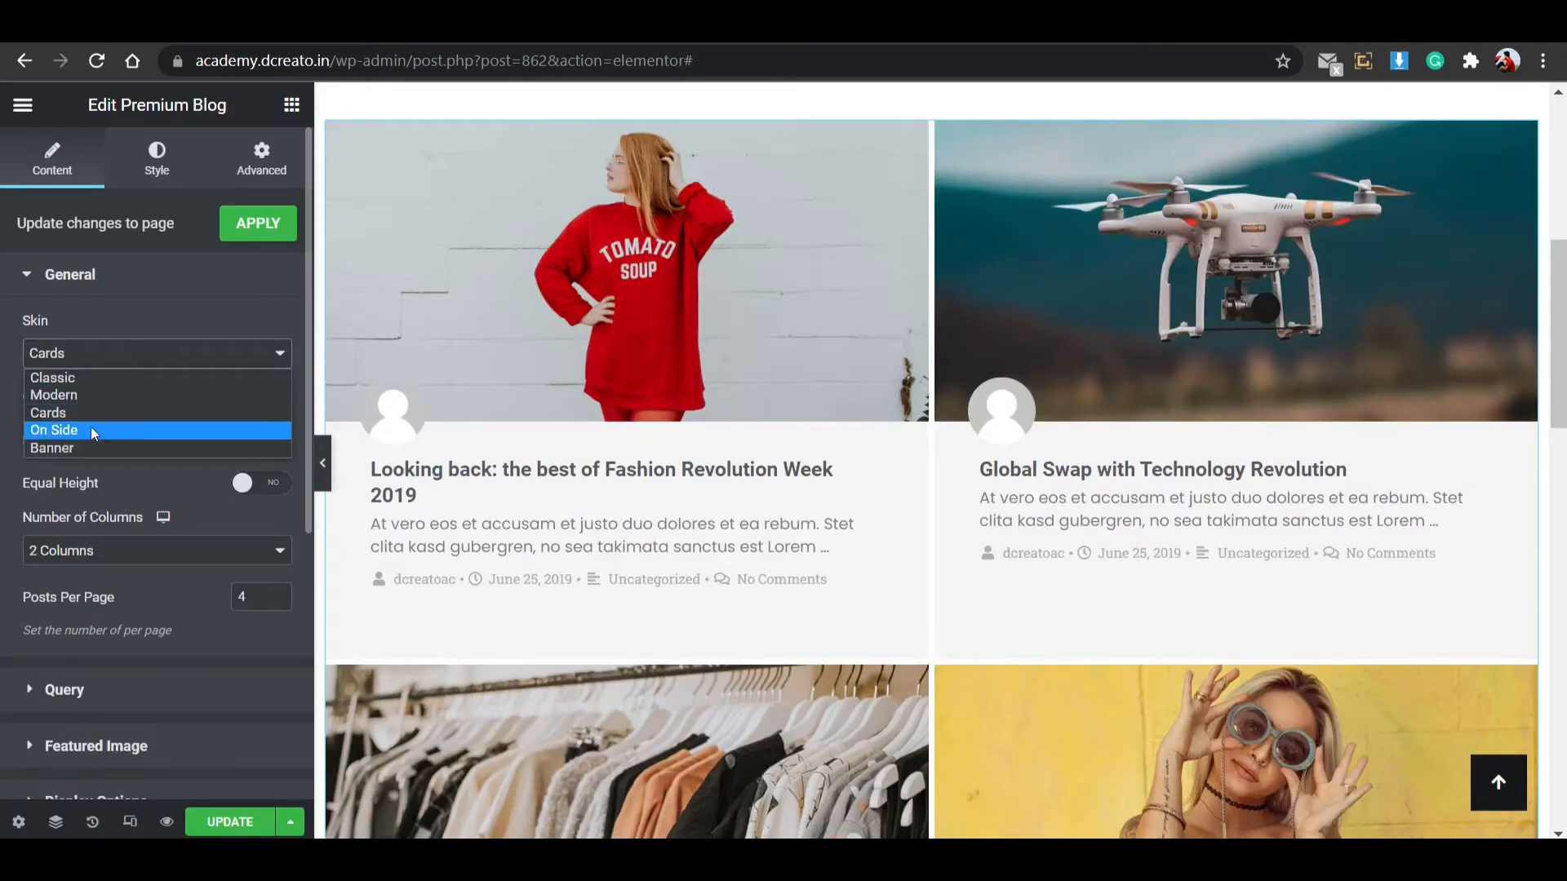
pyautogui.click(91, 428)
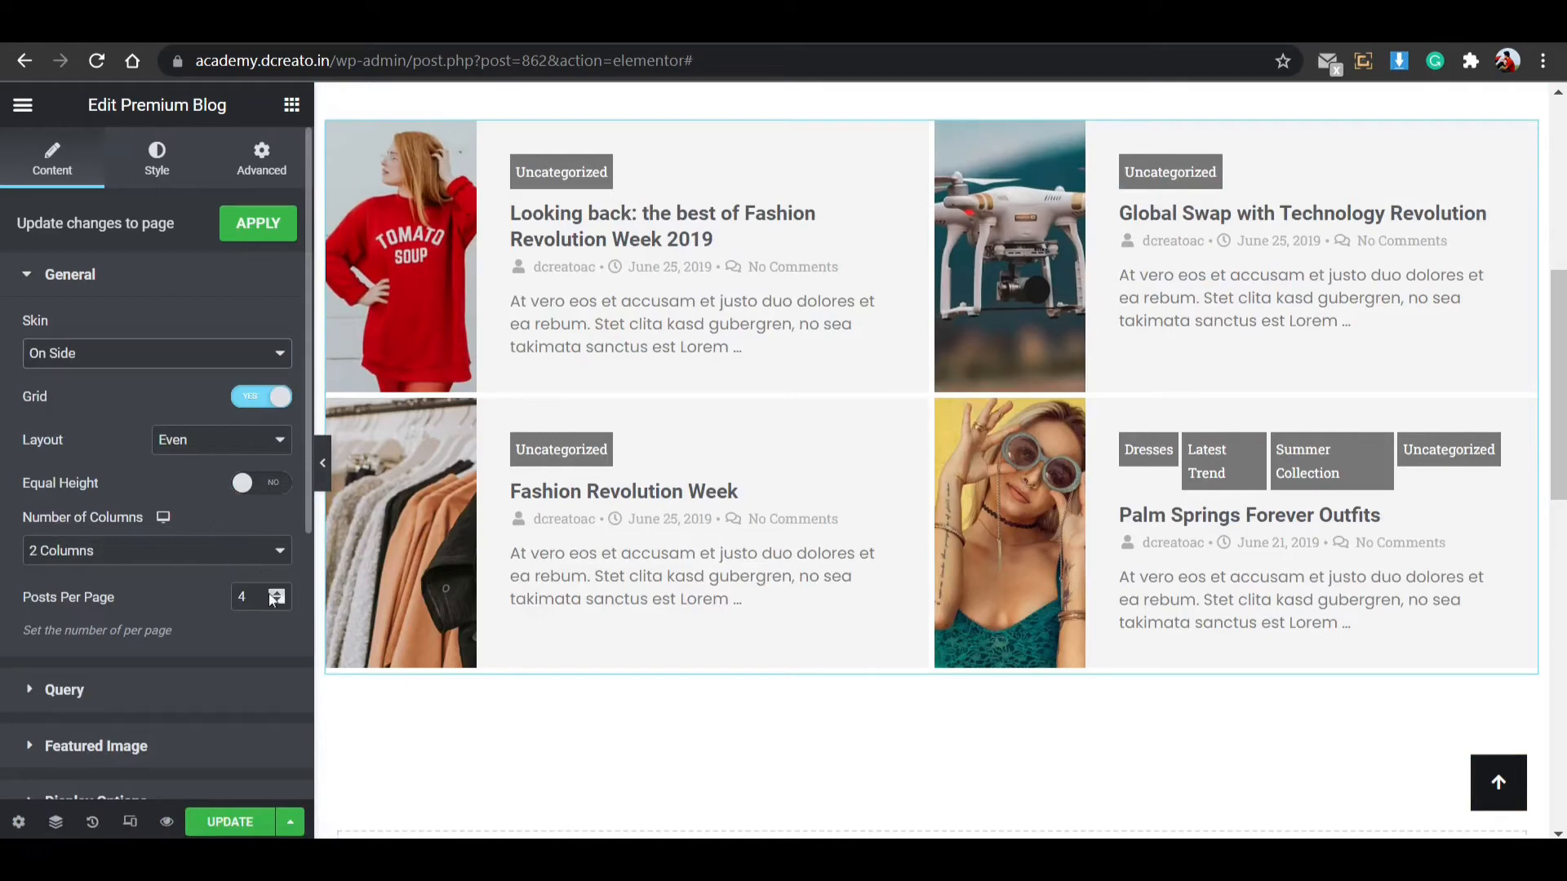
pyautogui.click(200, 560)
pyautogui.click(164, 571)
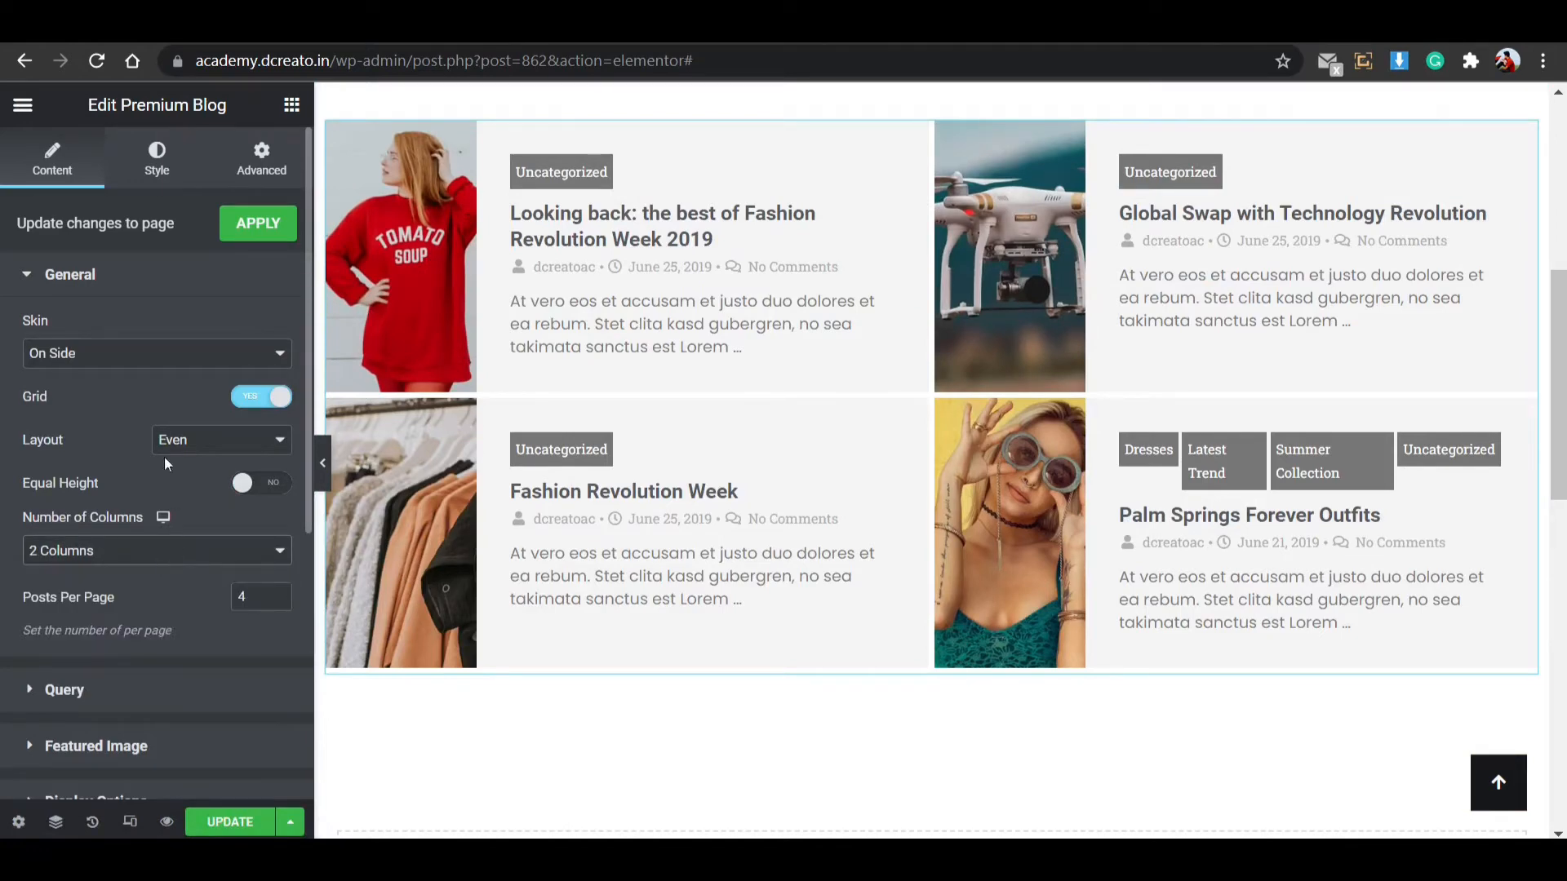
# Try the Banner skin on the blog widget and set the skin back to Classic.
pyautogui.click(123, 356)
pyautogui.click(91, 449)
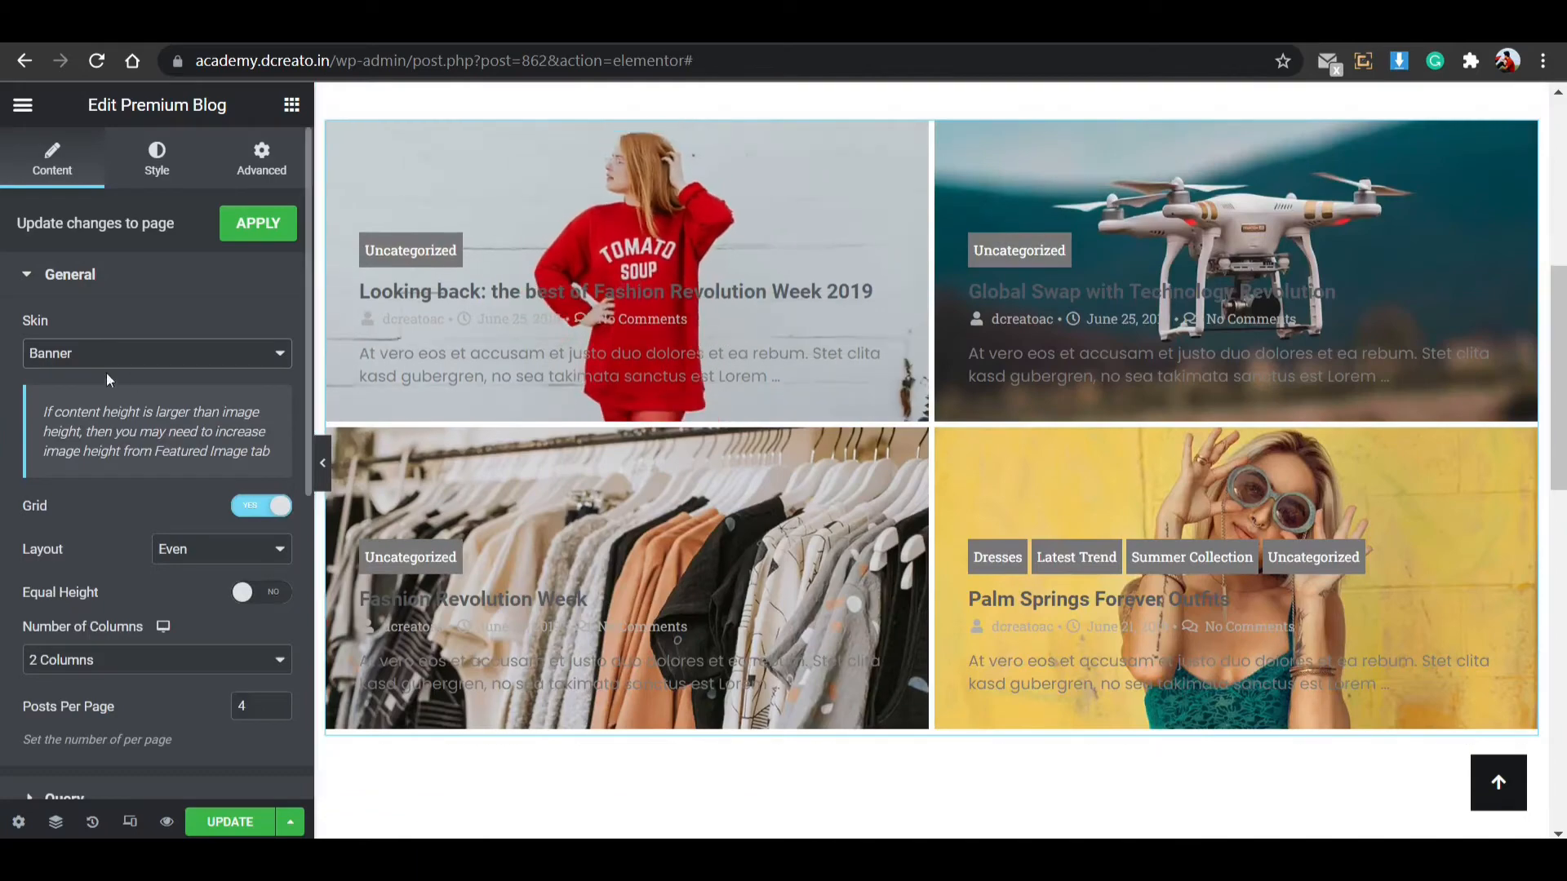
pyautogui.click(104, 363)
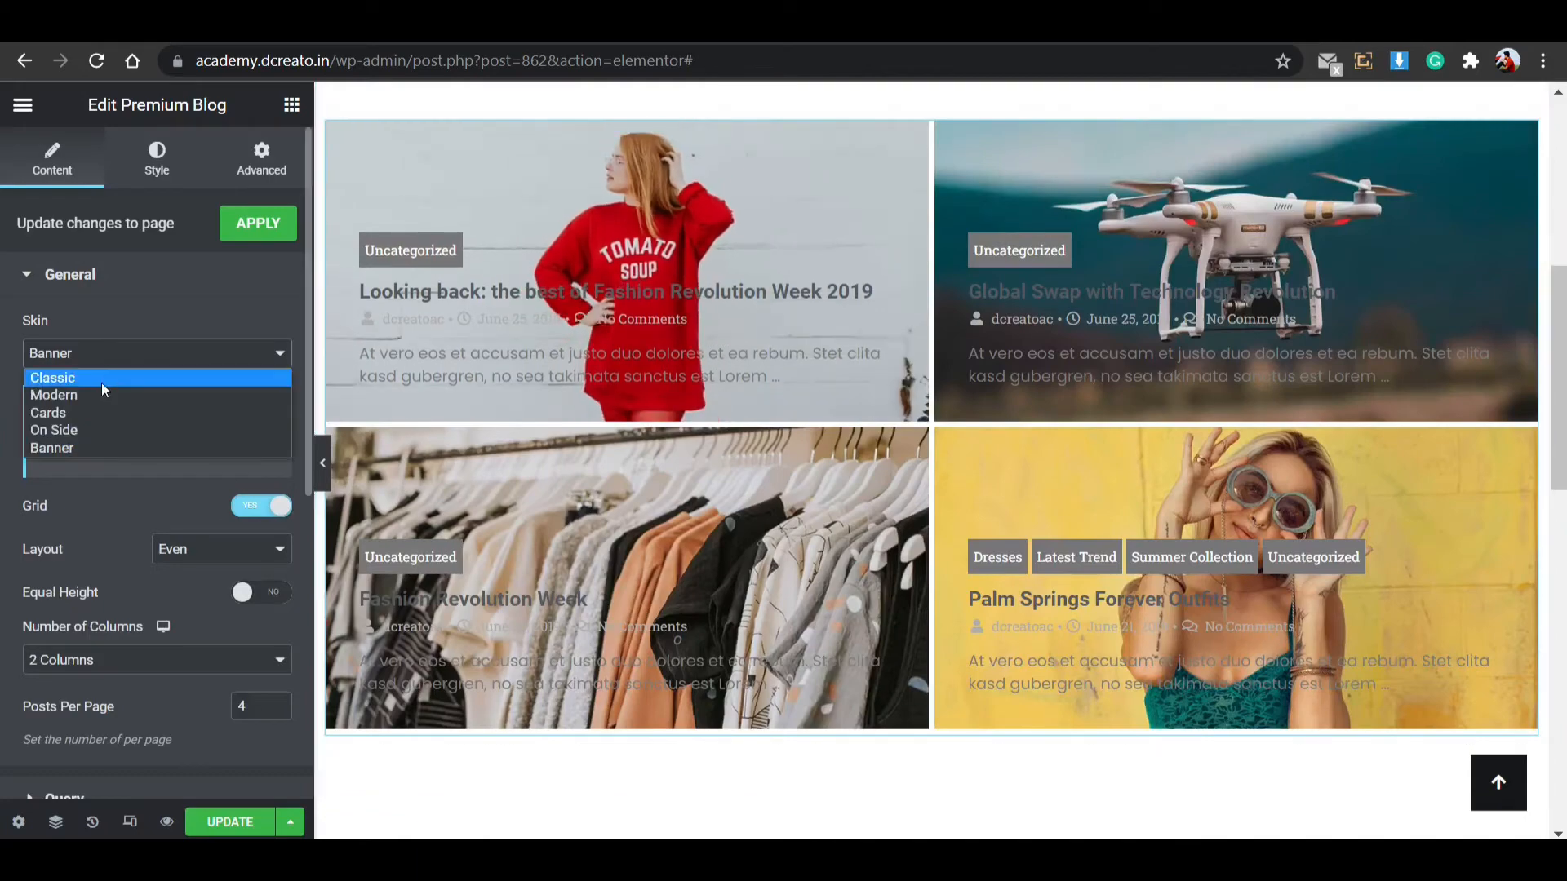
pyautogui.click(101, 380)
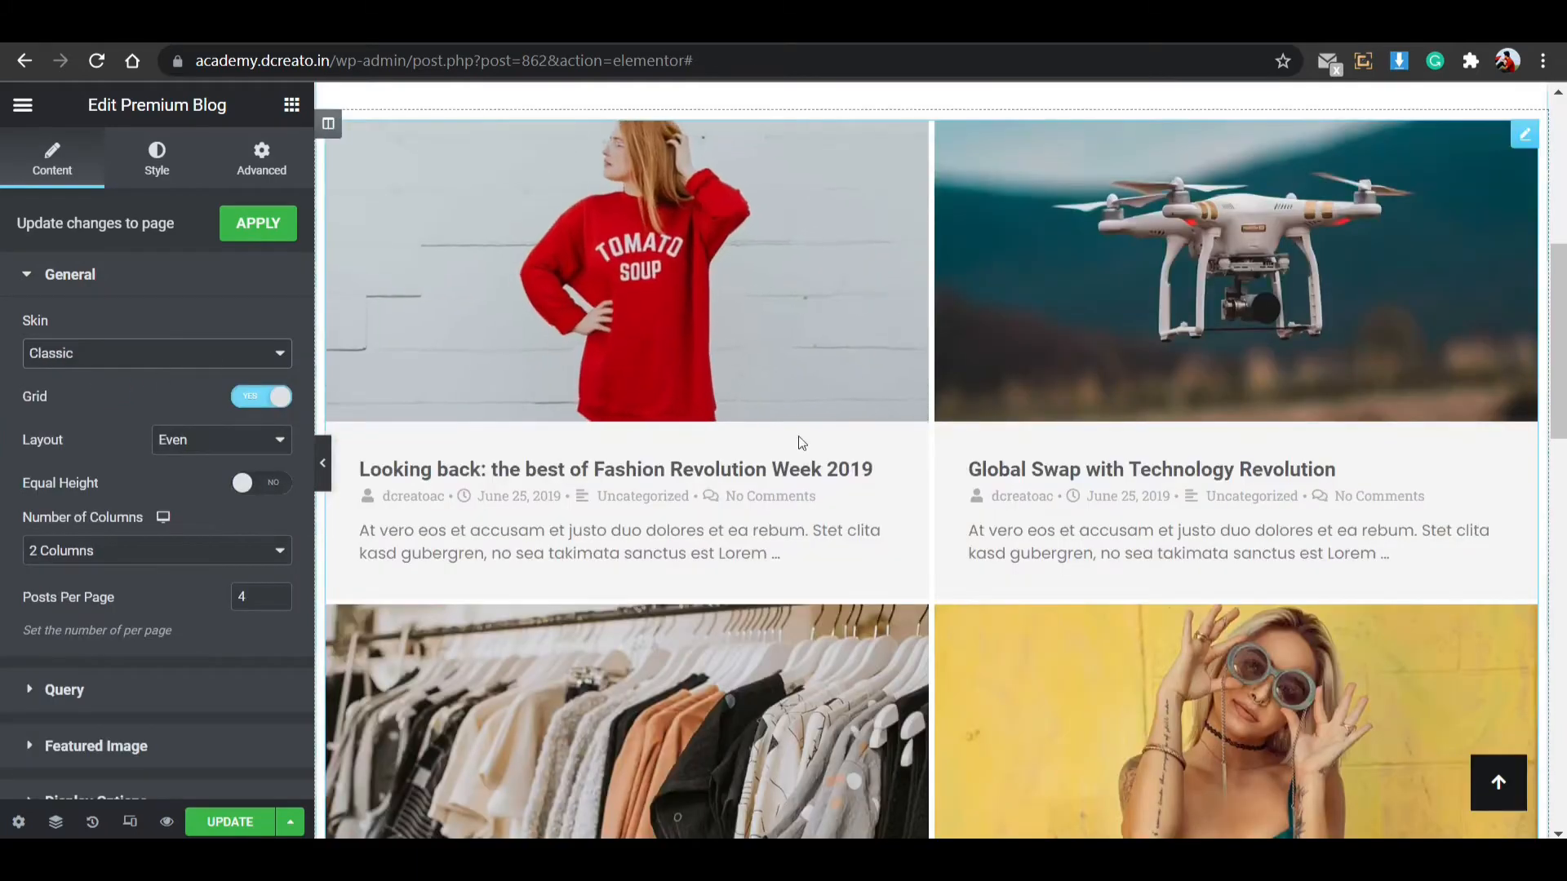
# Set the height of the blog widget's featured images to 331 px, keeping the Zoom In hover effect.
pyautogui.scroll(-2, 185, 506)
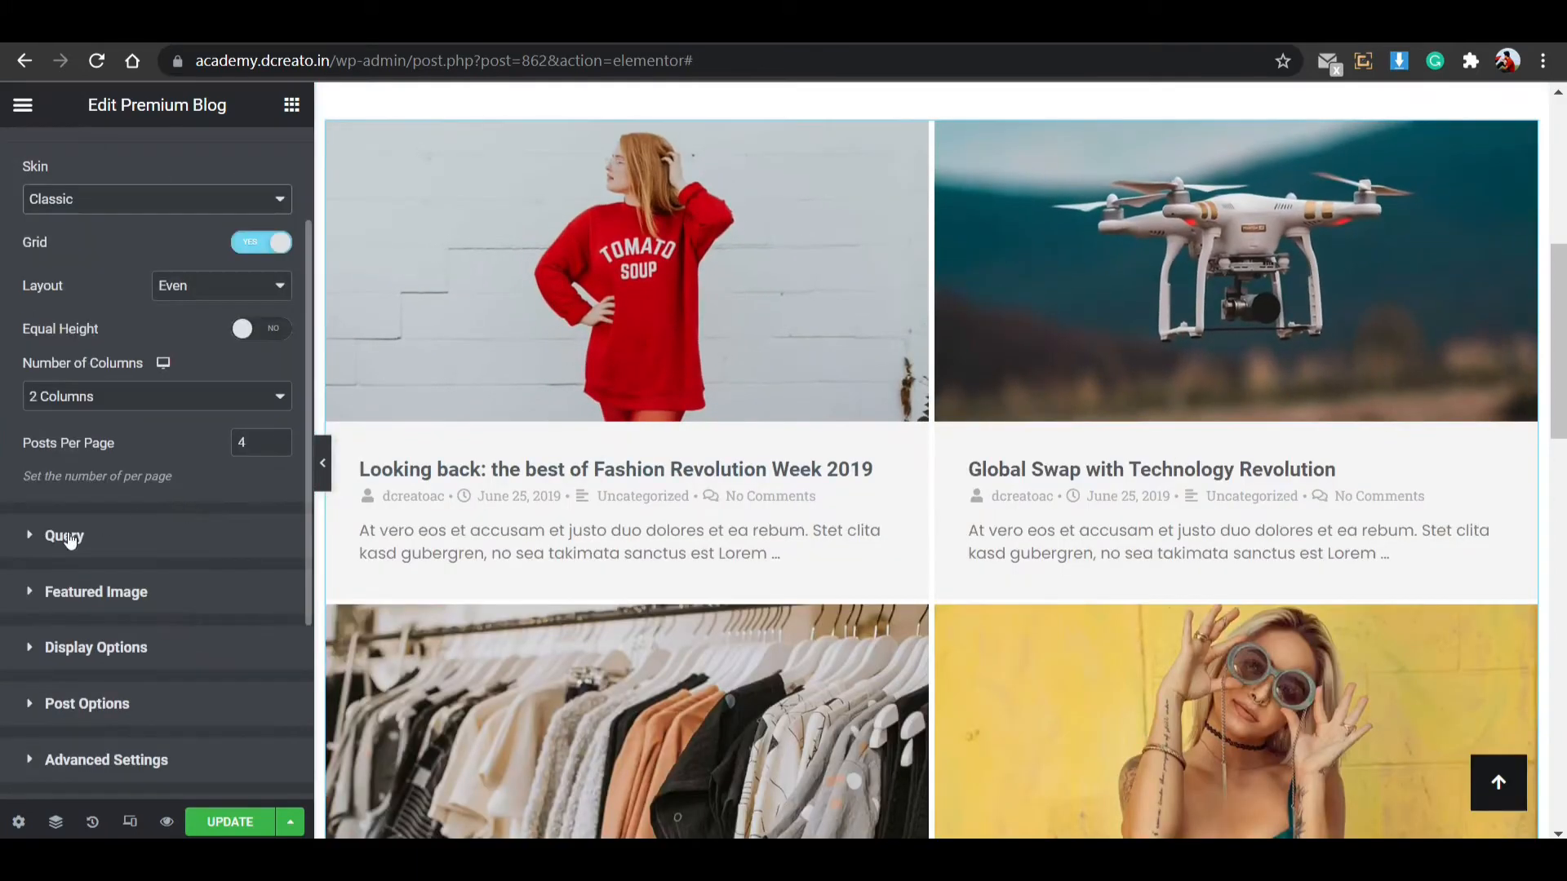
pyautogui.click(83, 578)
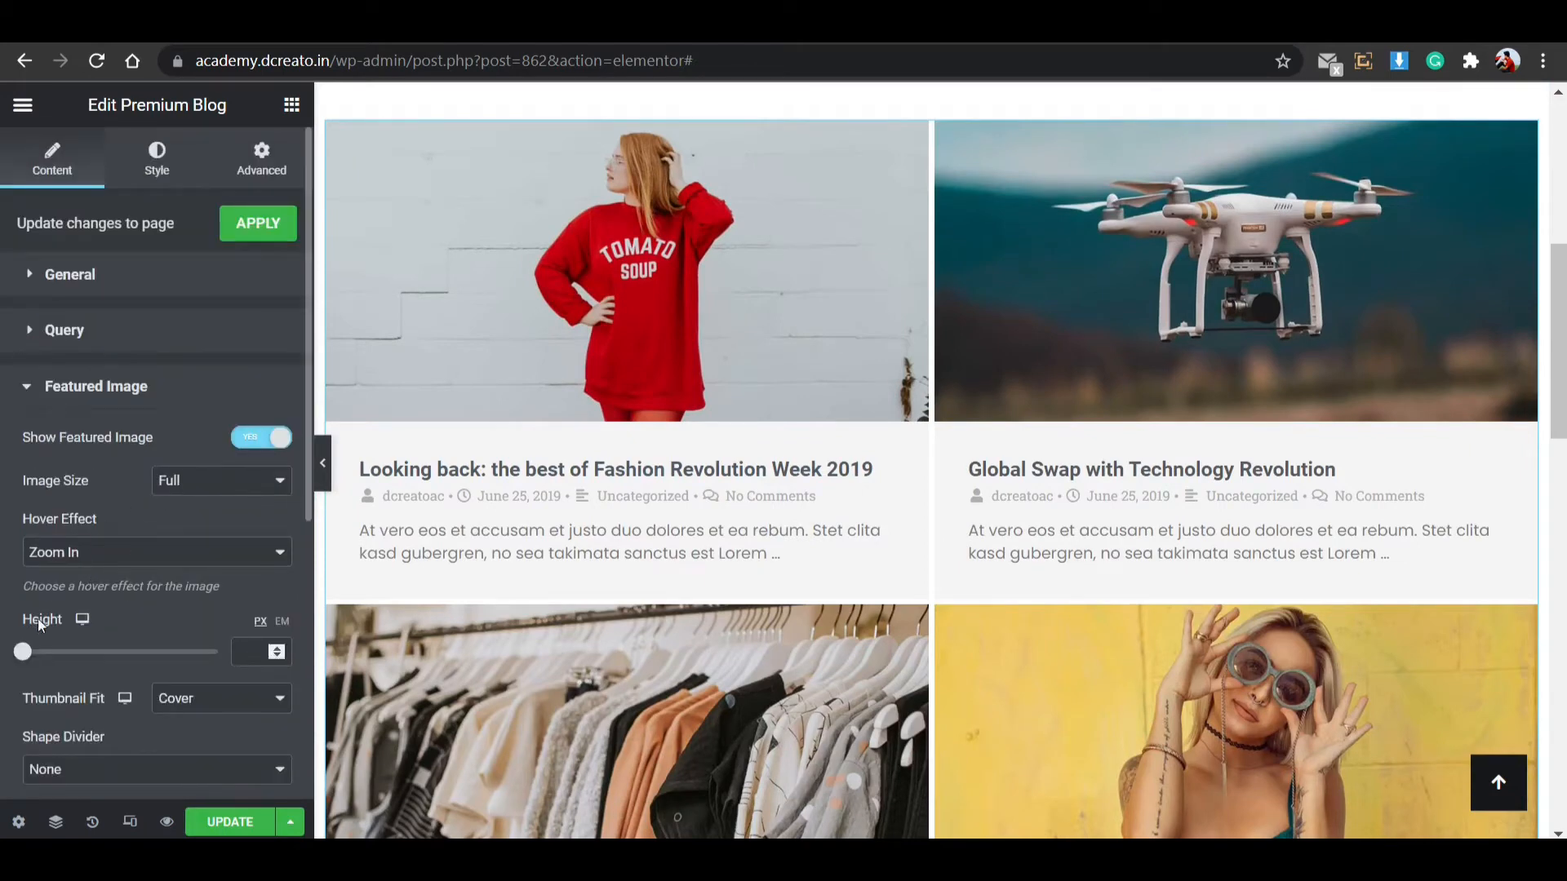
pyautogui.moveTo(24, 651)
pyautogui.mouseDown()
pyautogui.moveTo(108, 652)
pyautogui.moveTo(17, 651)
pyautogui.mouseUp()
pyautogui.click(96, 547)
pyautogui.click(104, 593)
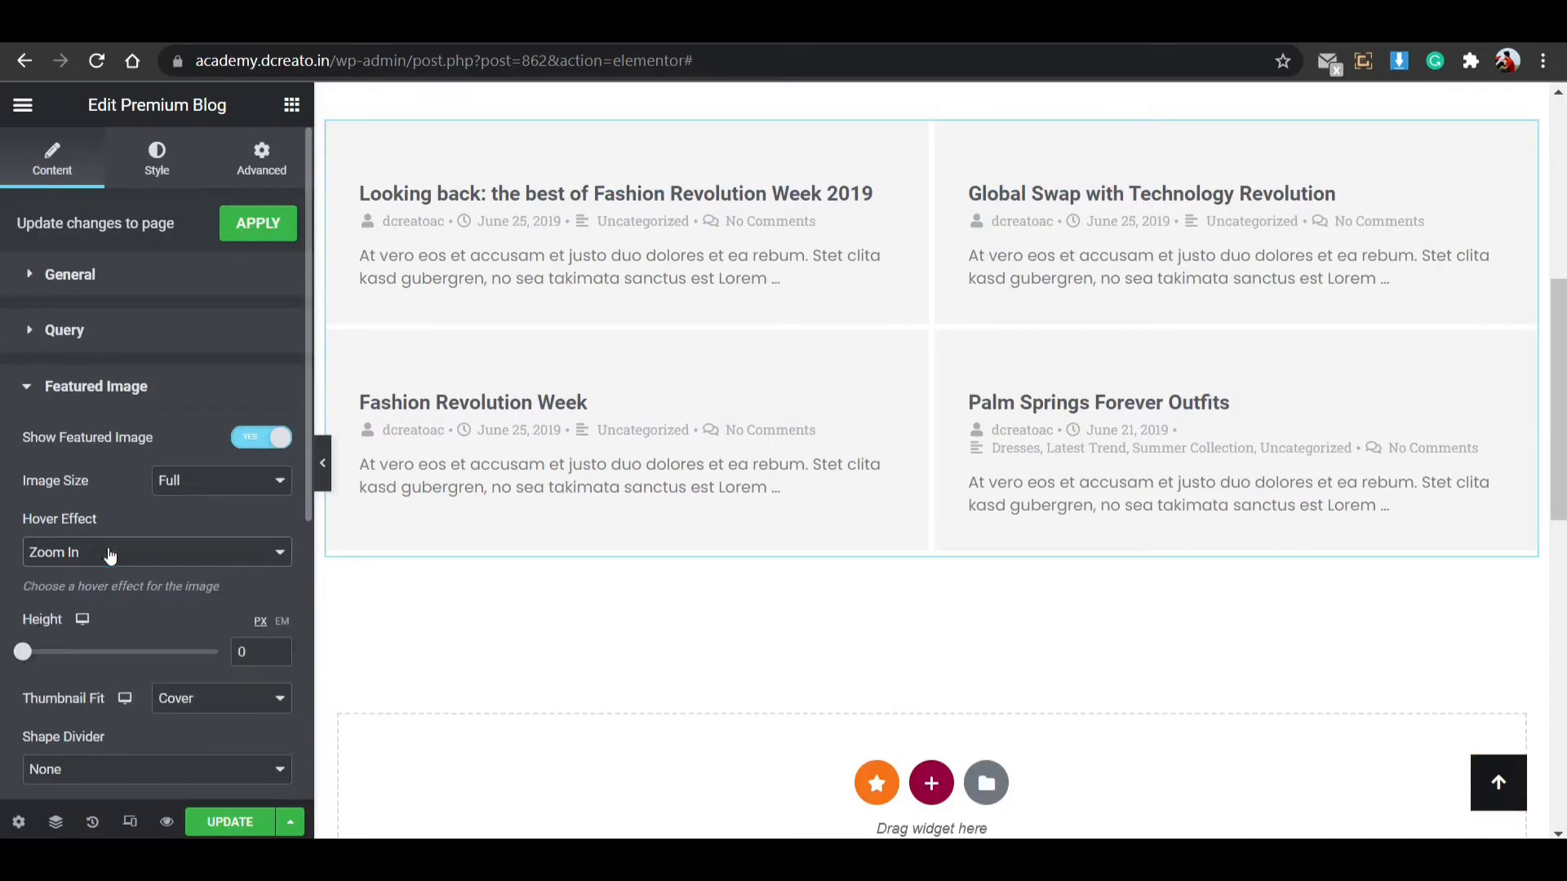
pyautogui.moveTo(25, 653); pyautogui.dragTo(131, 655)
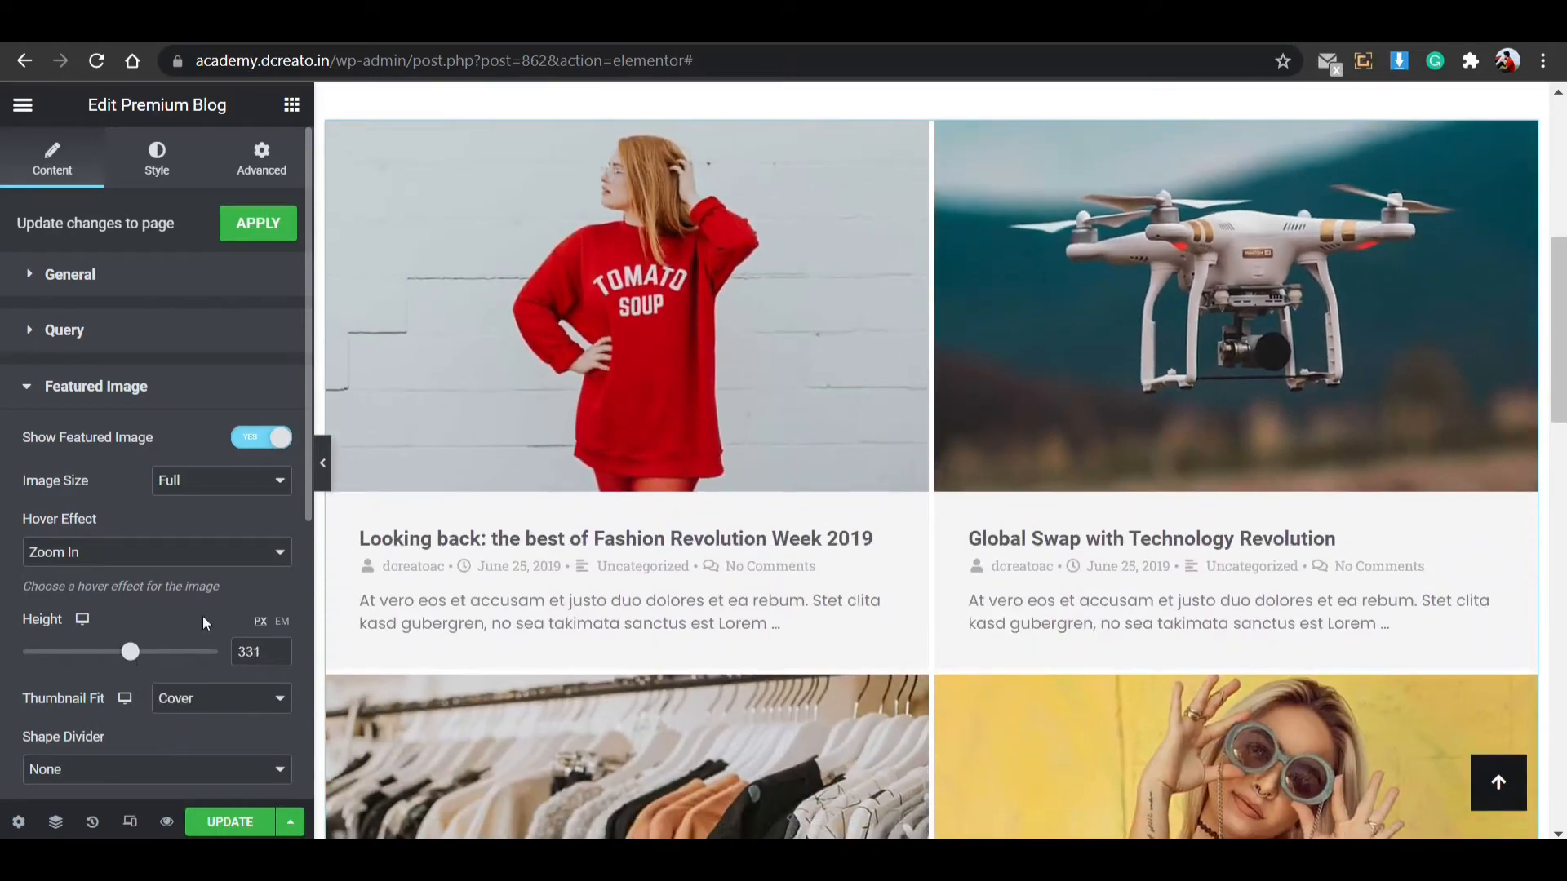
# Set the blog grid's rows spacing to 46 px and its columns spacing to 31.
pyautogui.scroll(-4, 204, 620)
pyautogui.click(137, 527)
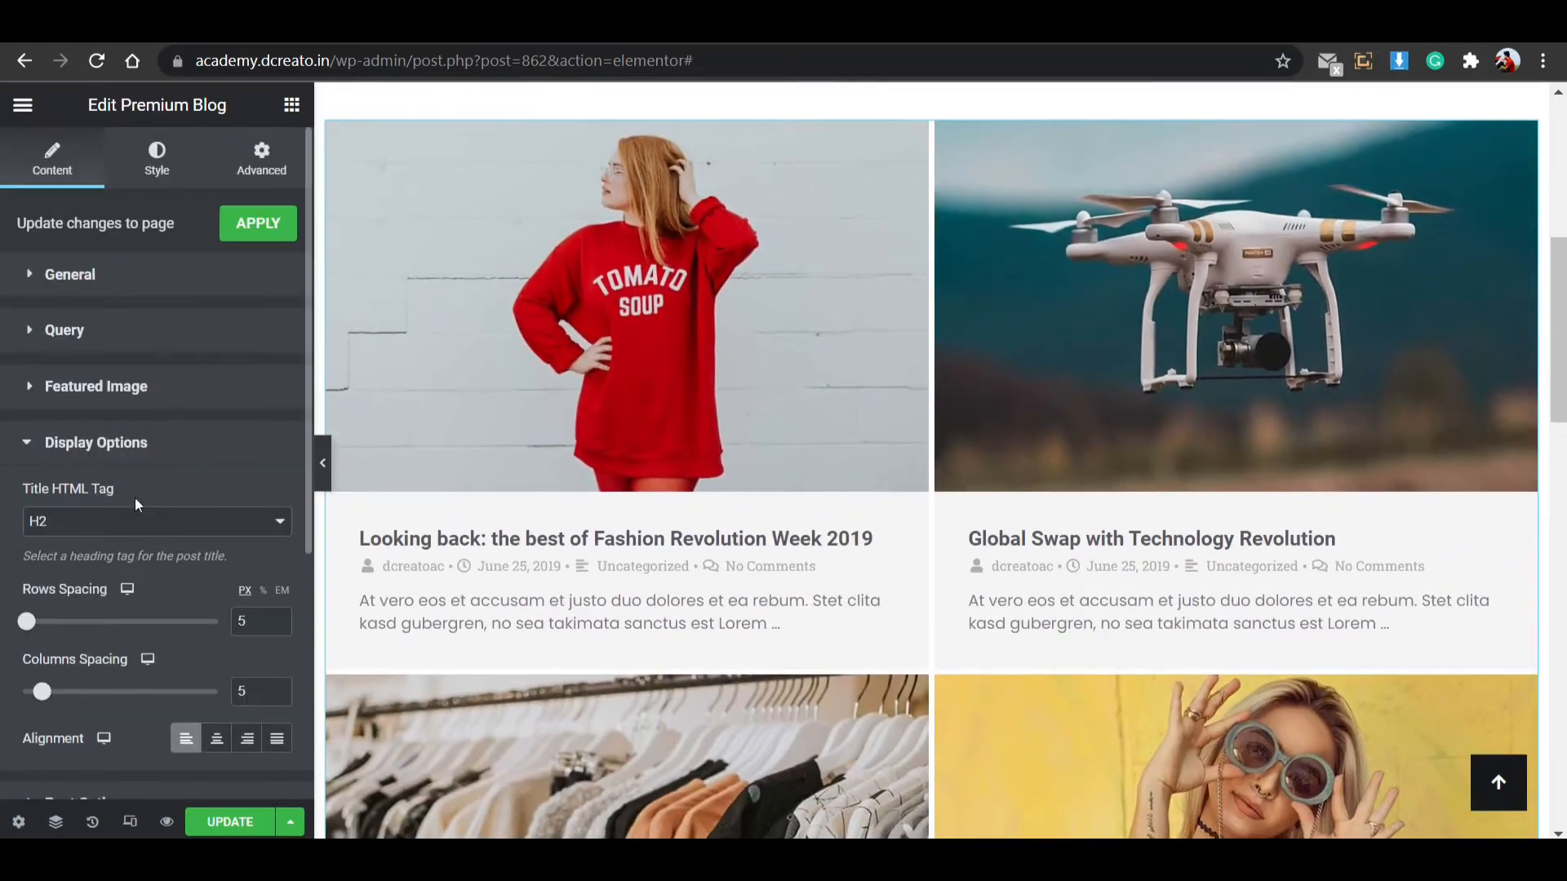
pyautogui.moveTo(27, 624); pyautogui.dragTo(70, 628)
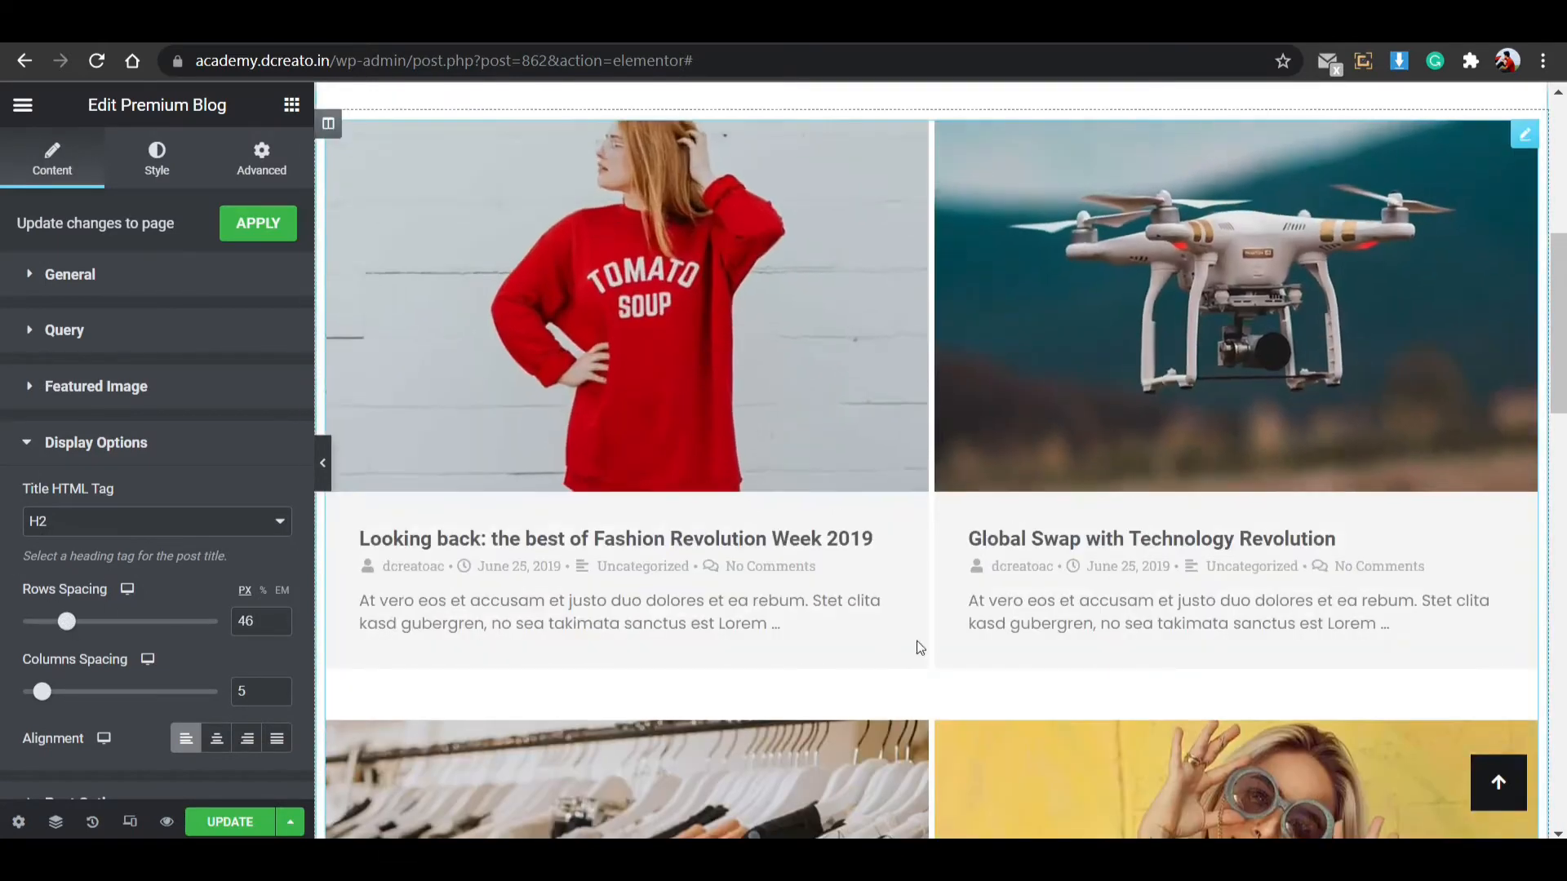
pyautogui.scroll(-3, 901, 507)
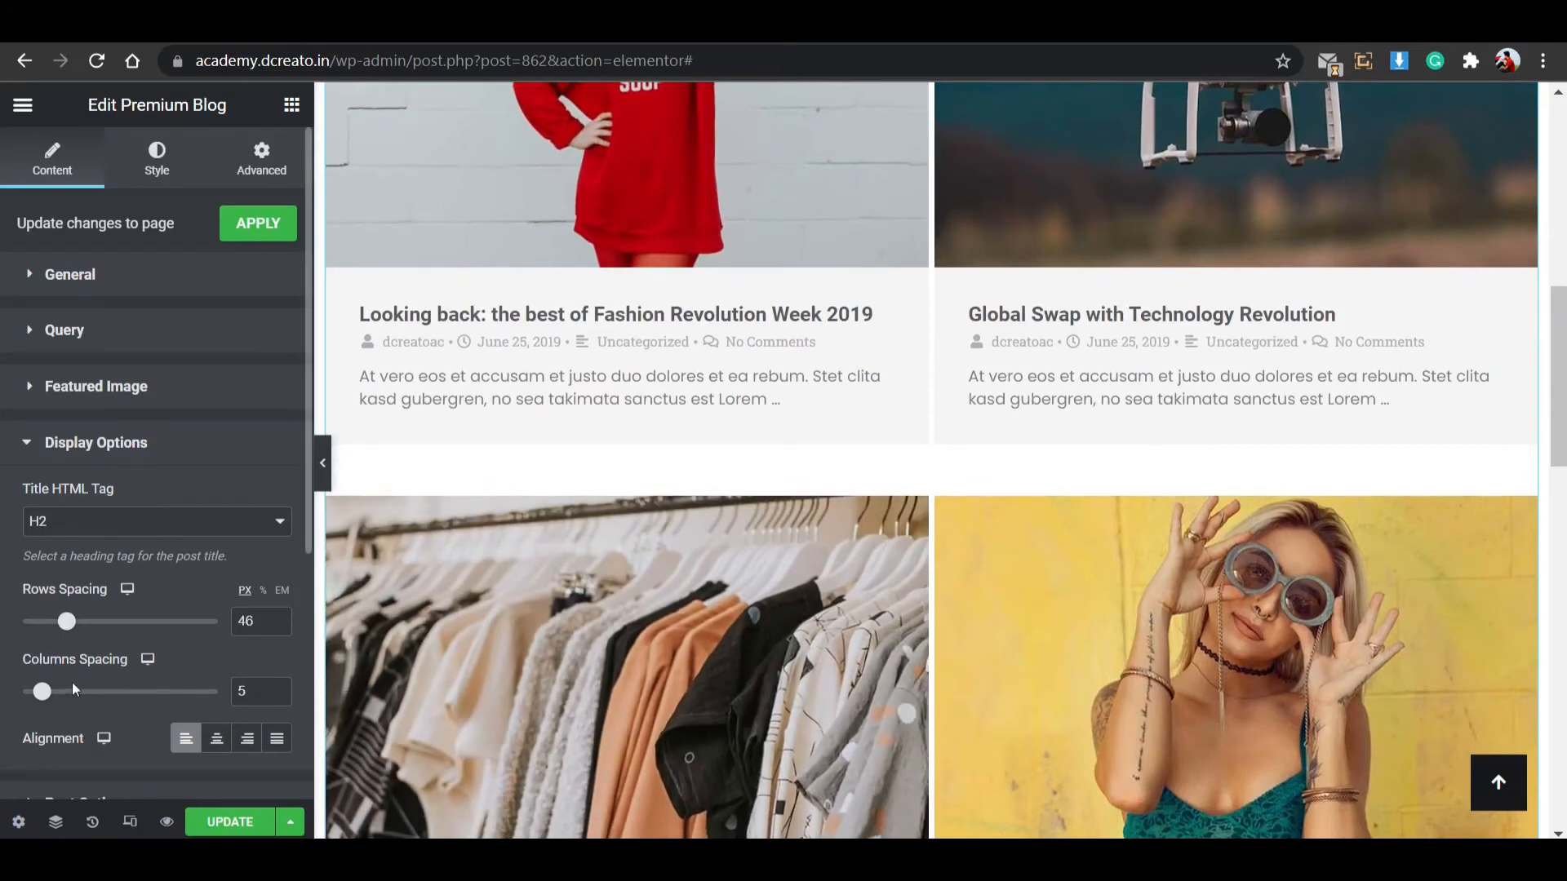
pyautogui.moveTo(45, 694); pyautogui.dragTo(144, 693)
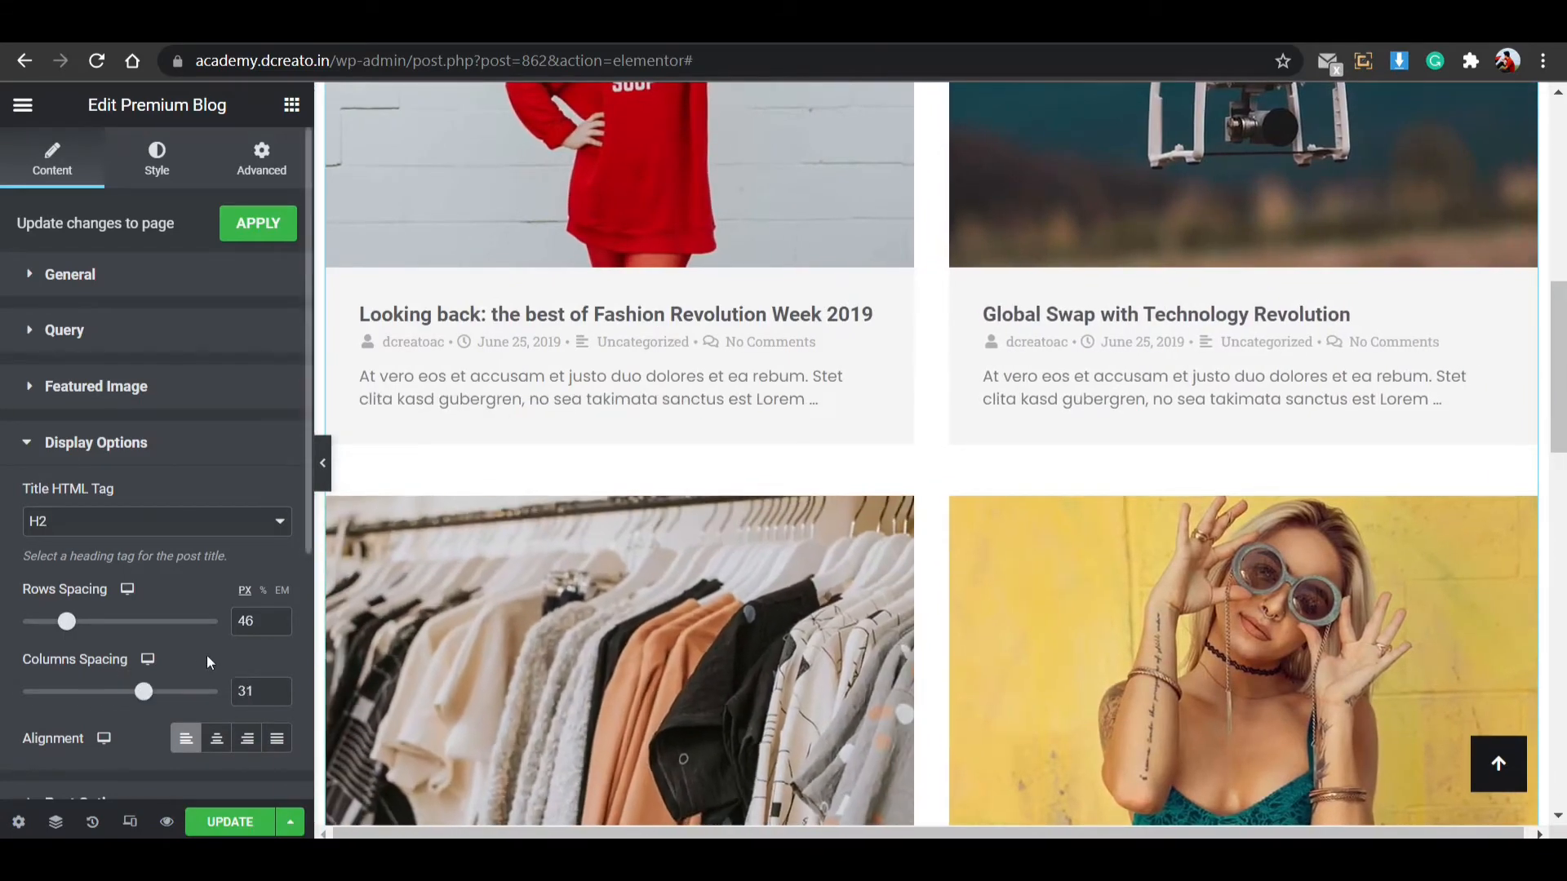
# Center-align the text content of the blog posts in the widget's display options.
pyautogui.scroll(-5, 208, 654)
pyautogui.click(227, 356)
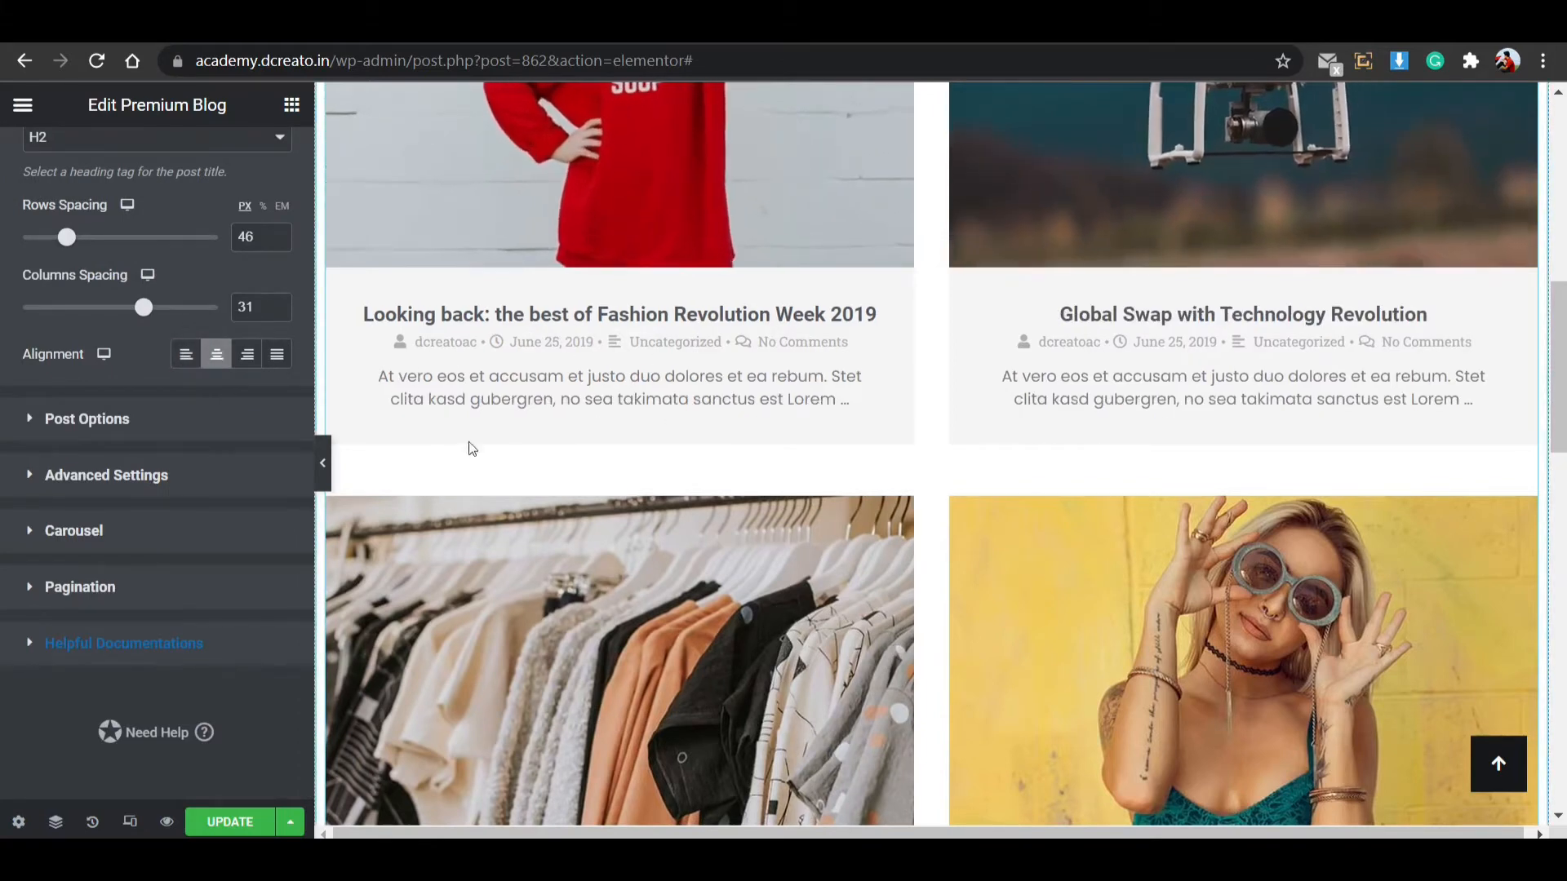
pyautogui.scroll(5, 159, 543)
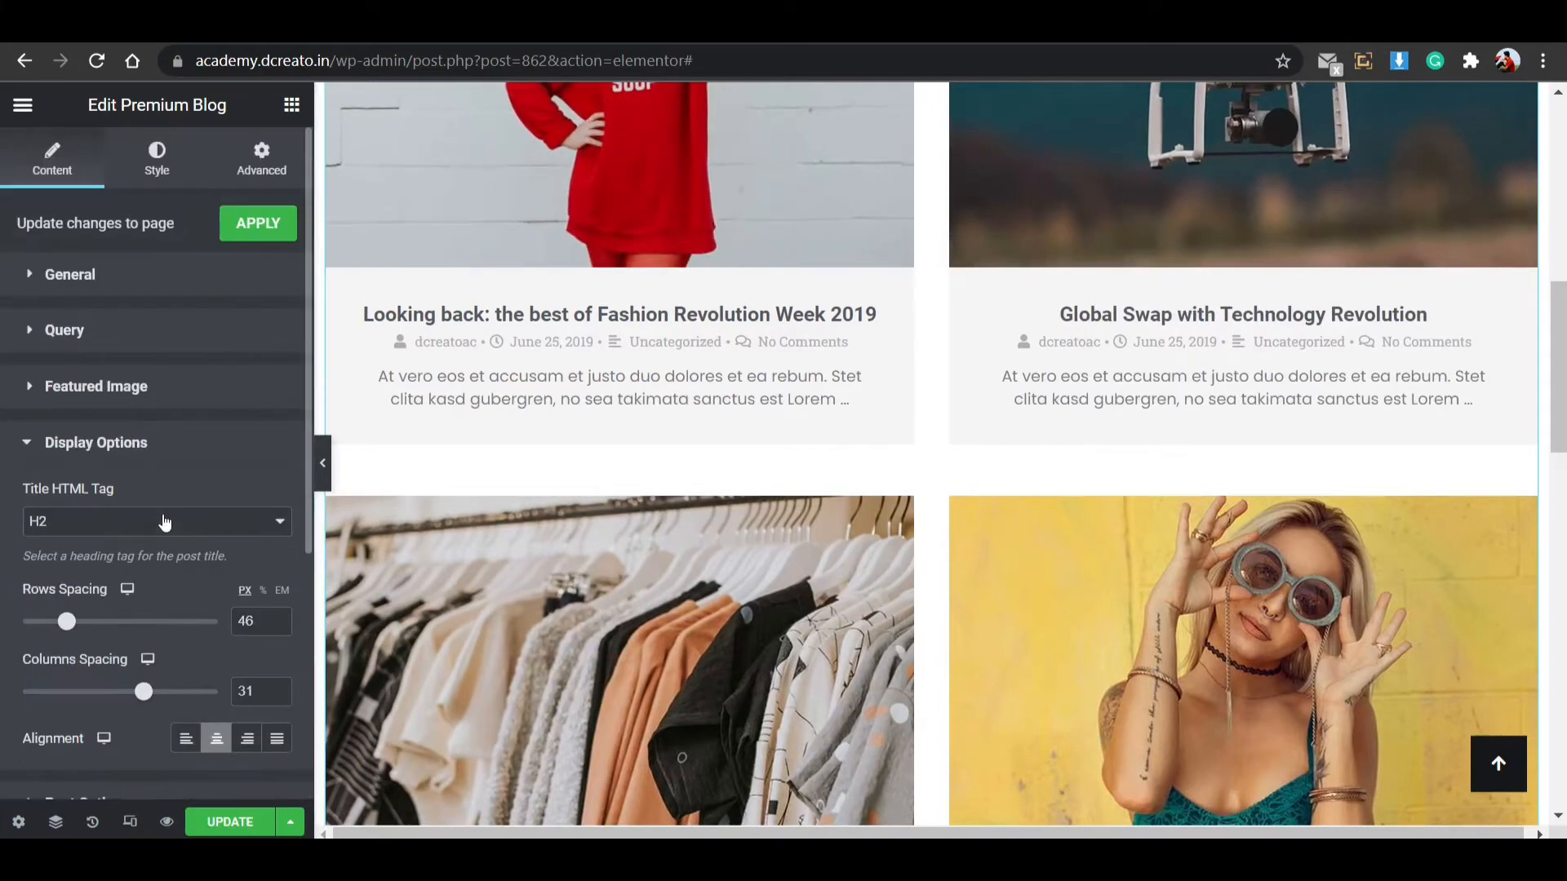
pyautogui.click(158, 150)
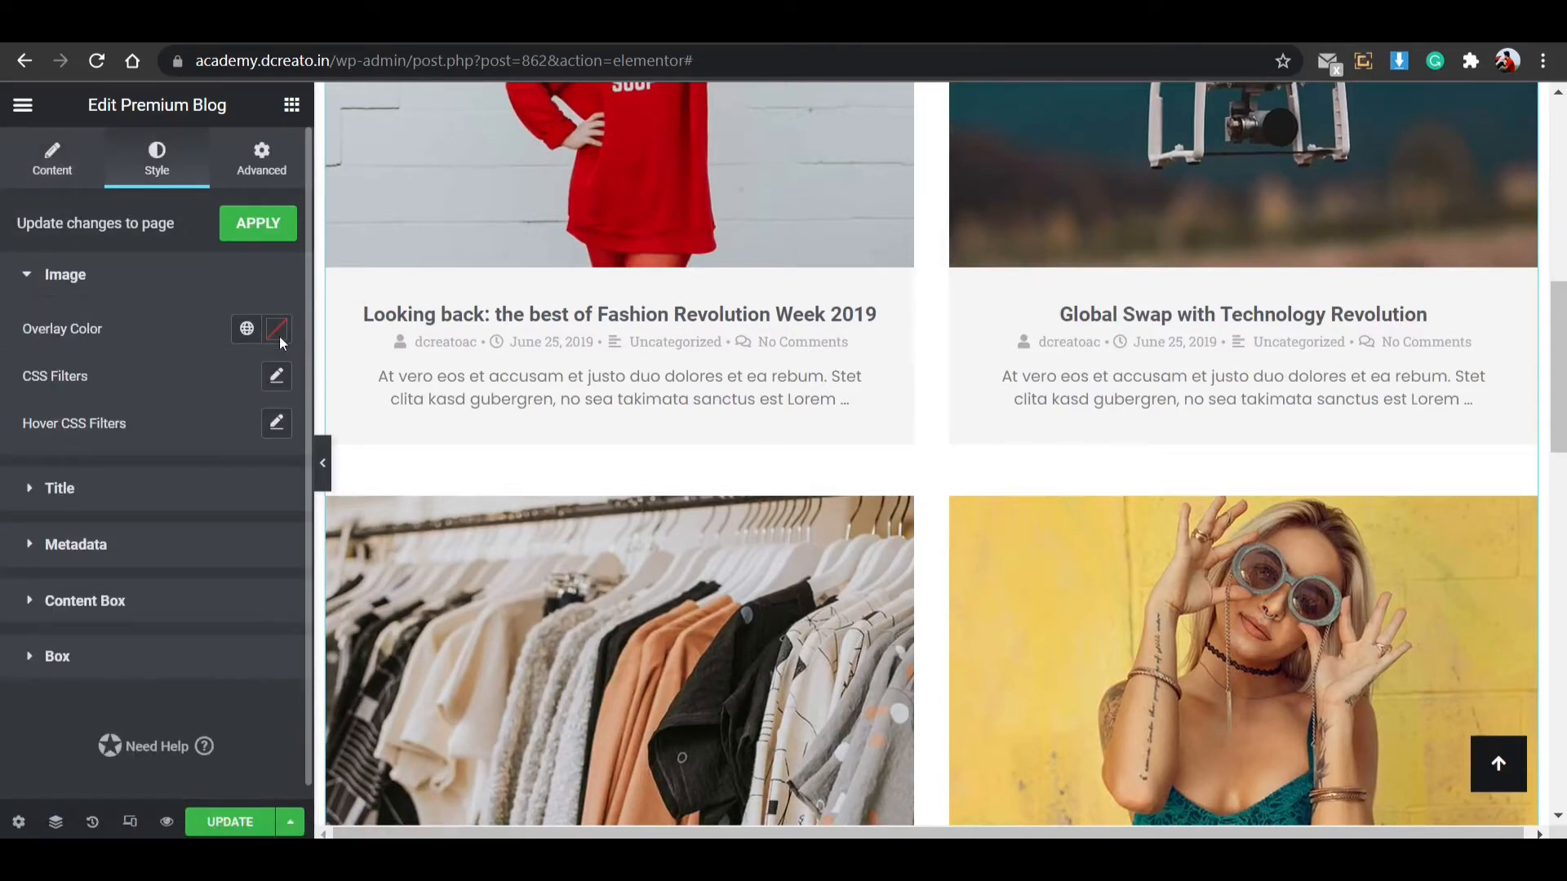
pyautogui.scroll(3, 595, 251)
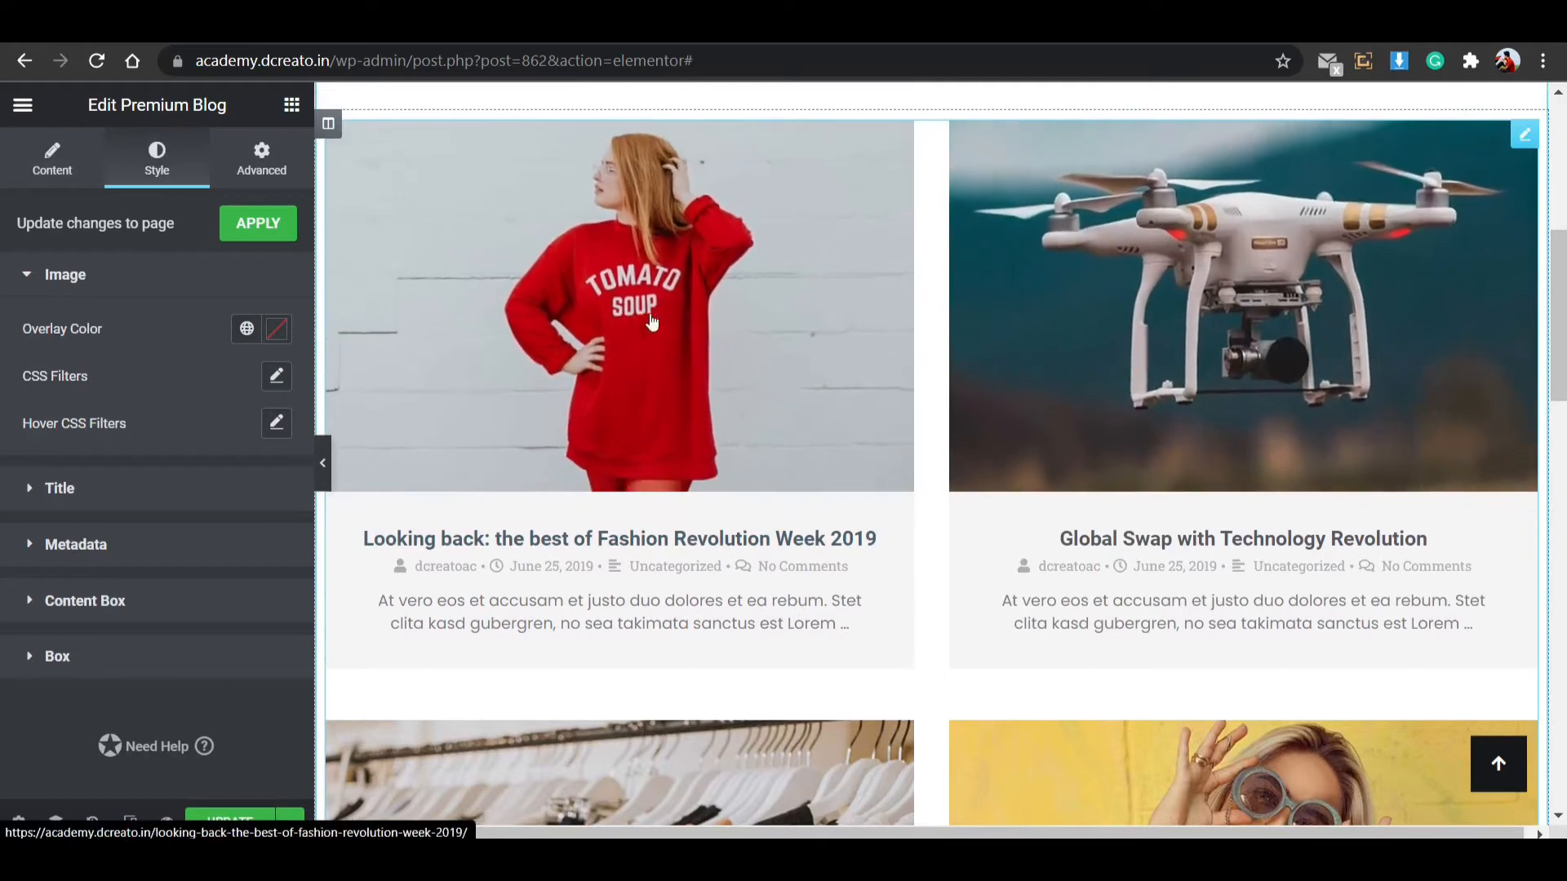
pyautogui.click(54, 155)
pyautogui.scroll(-5, 142, 461)
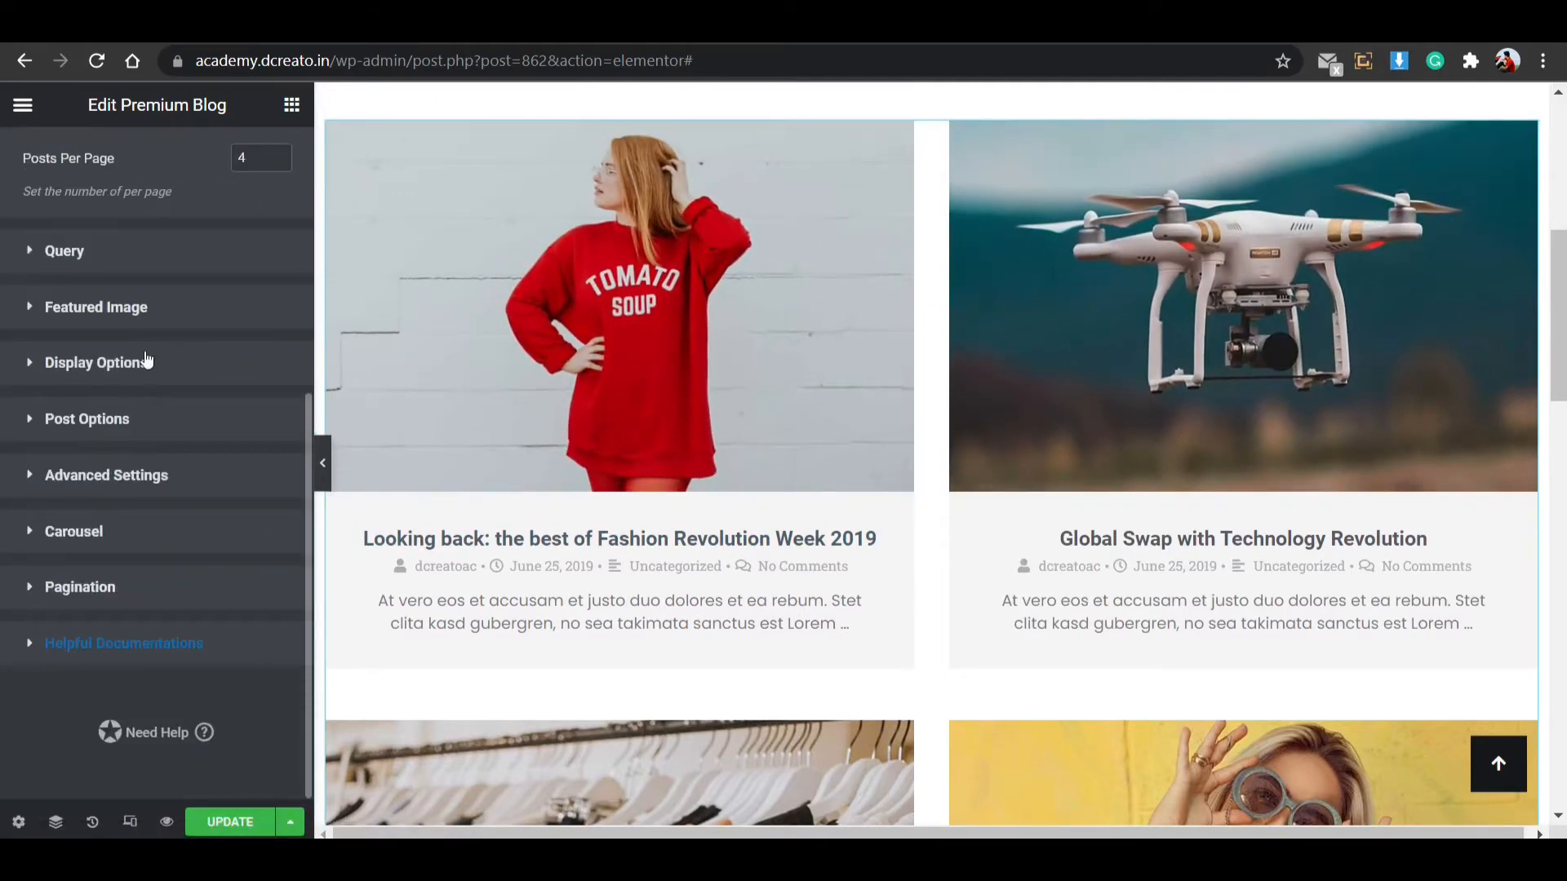
pyautogui.click(123, 364)
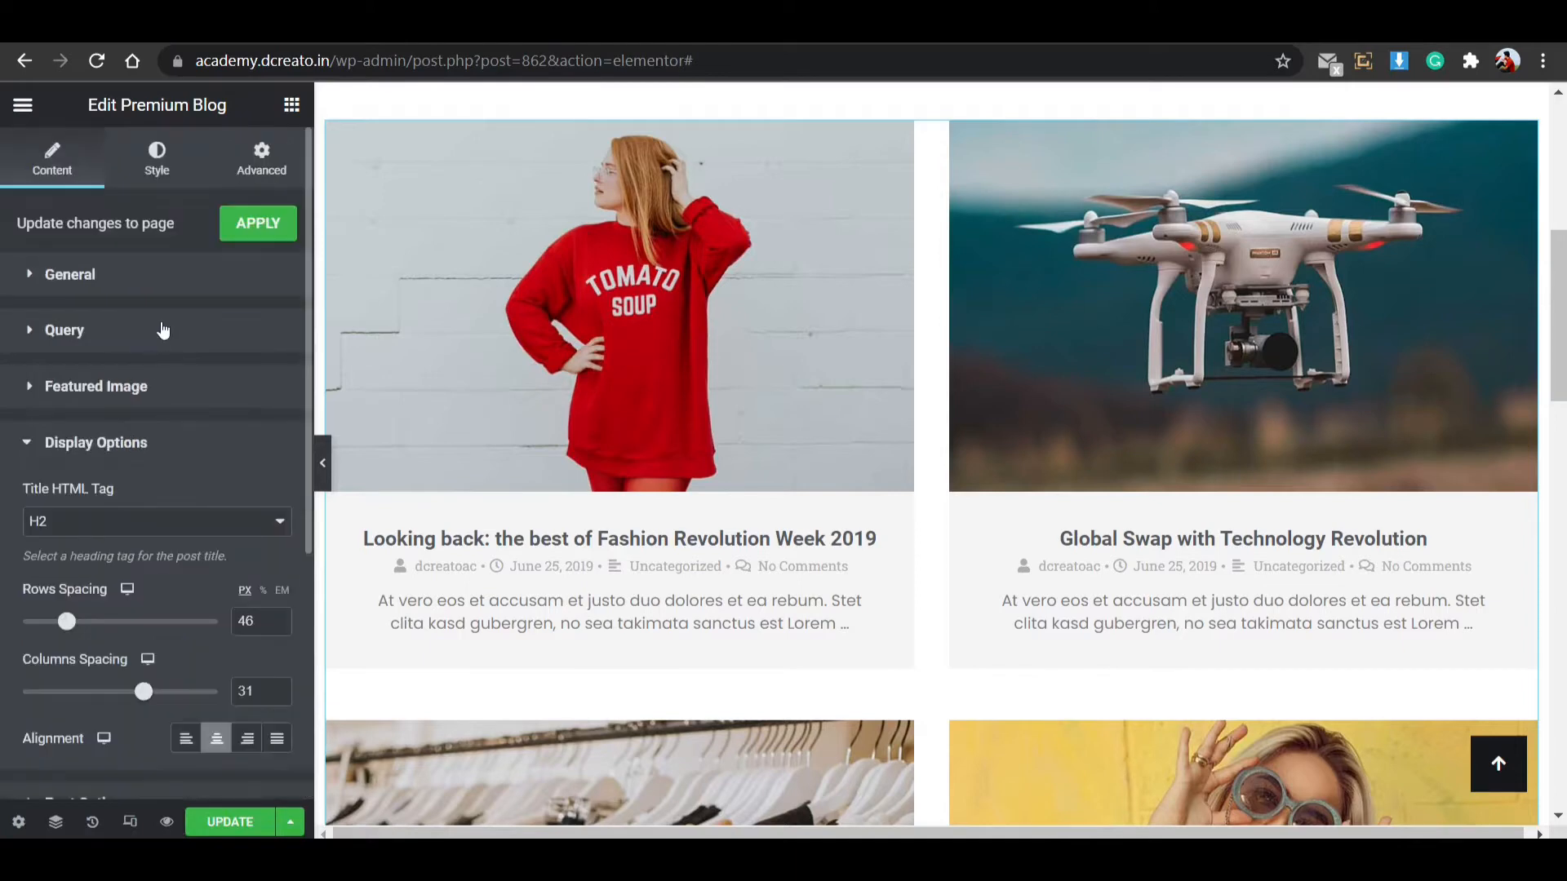
# Try the Scale and Blur hover effects on the featured images and set the effect back to Zoom In.
pyautogui.click(141, 400)
pyautogui.scroll(-4, 105, 384)
pyautogui.click(119, 253)
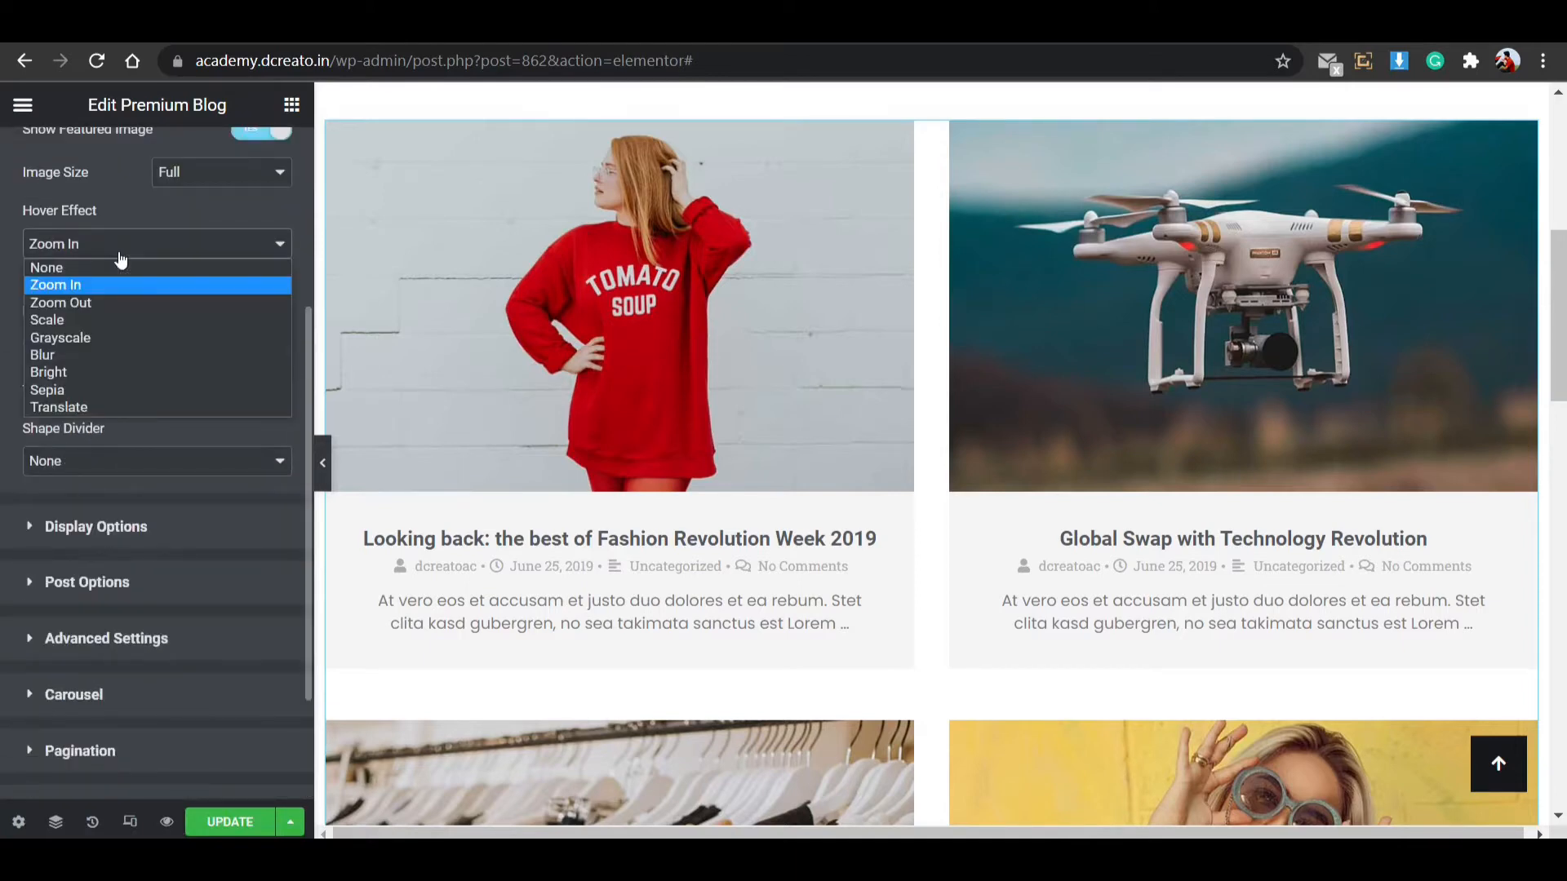
pyautogui.click(106, 317)
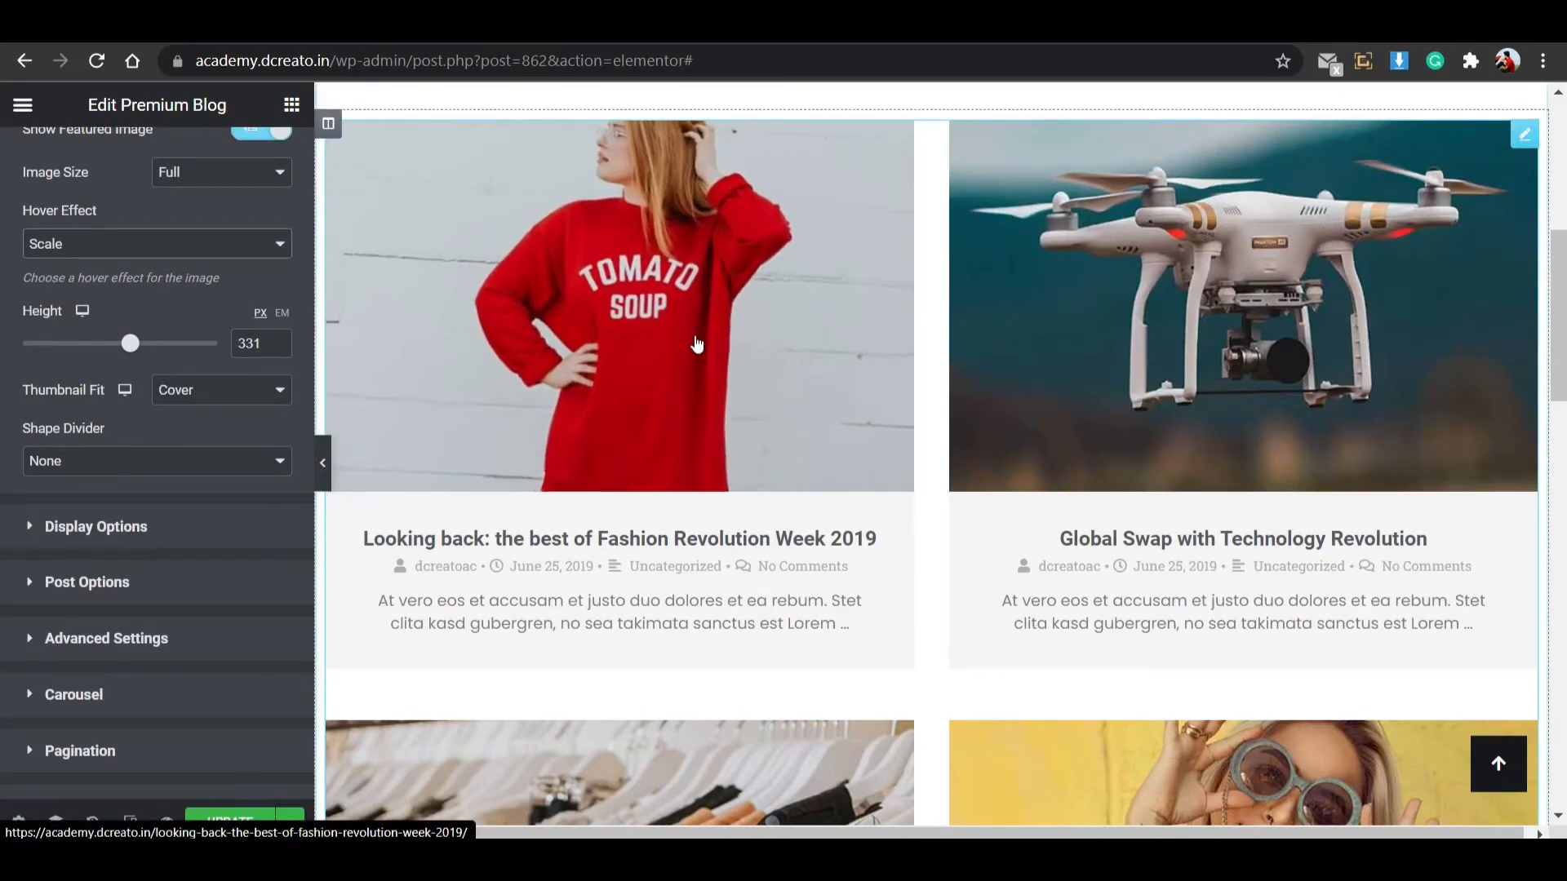
pyautogui.click(102, 245)
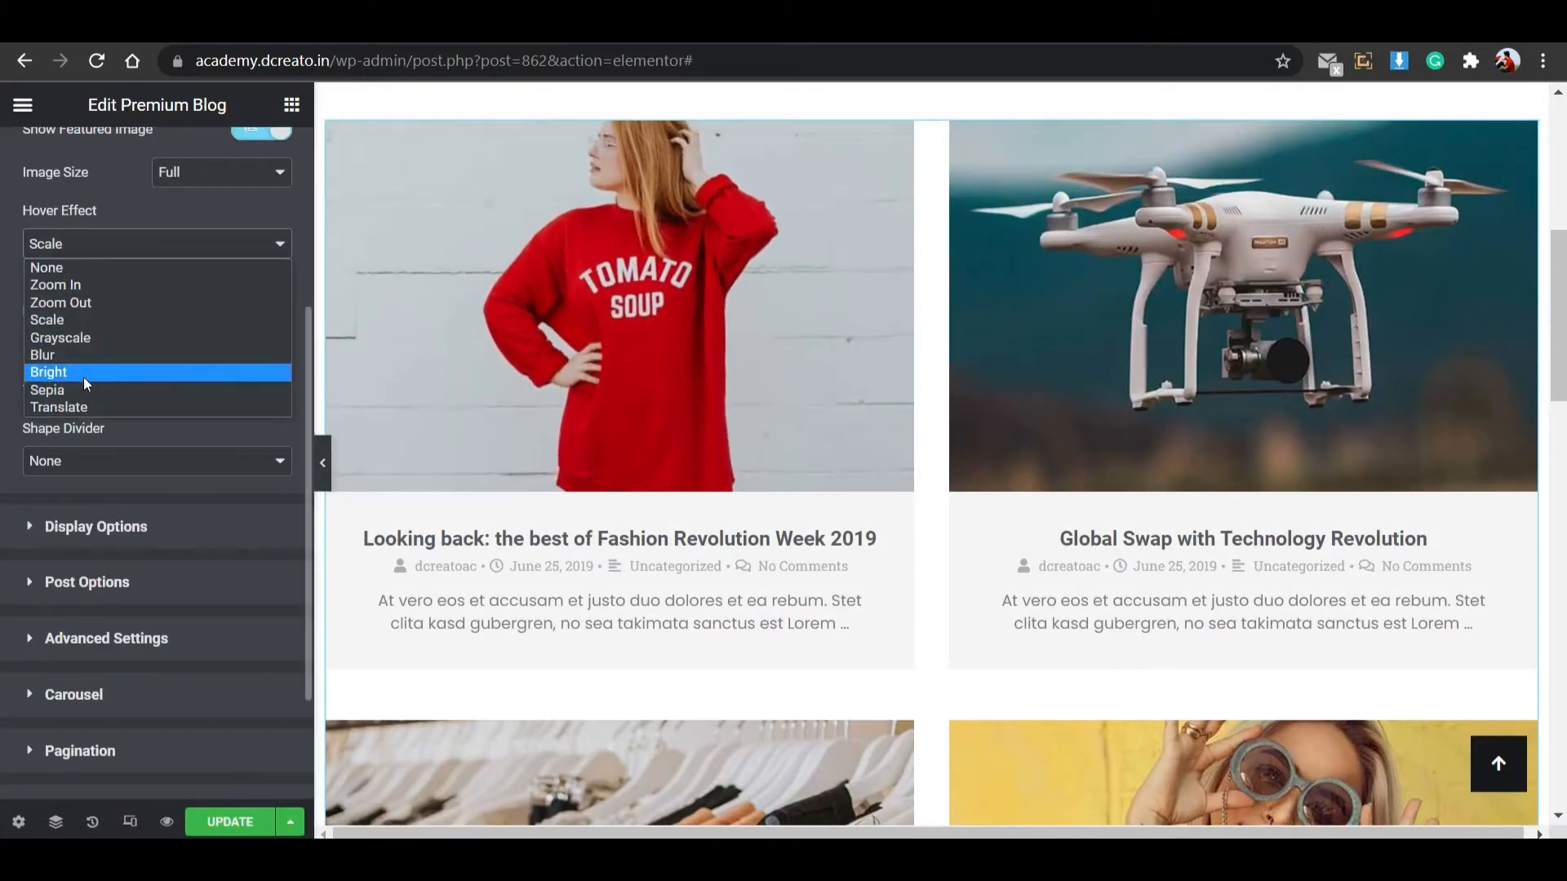
pyautogui.click(91, 355)
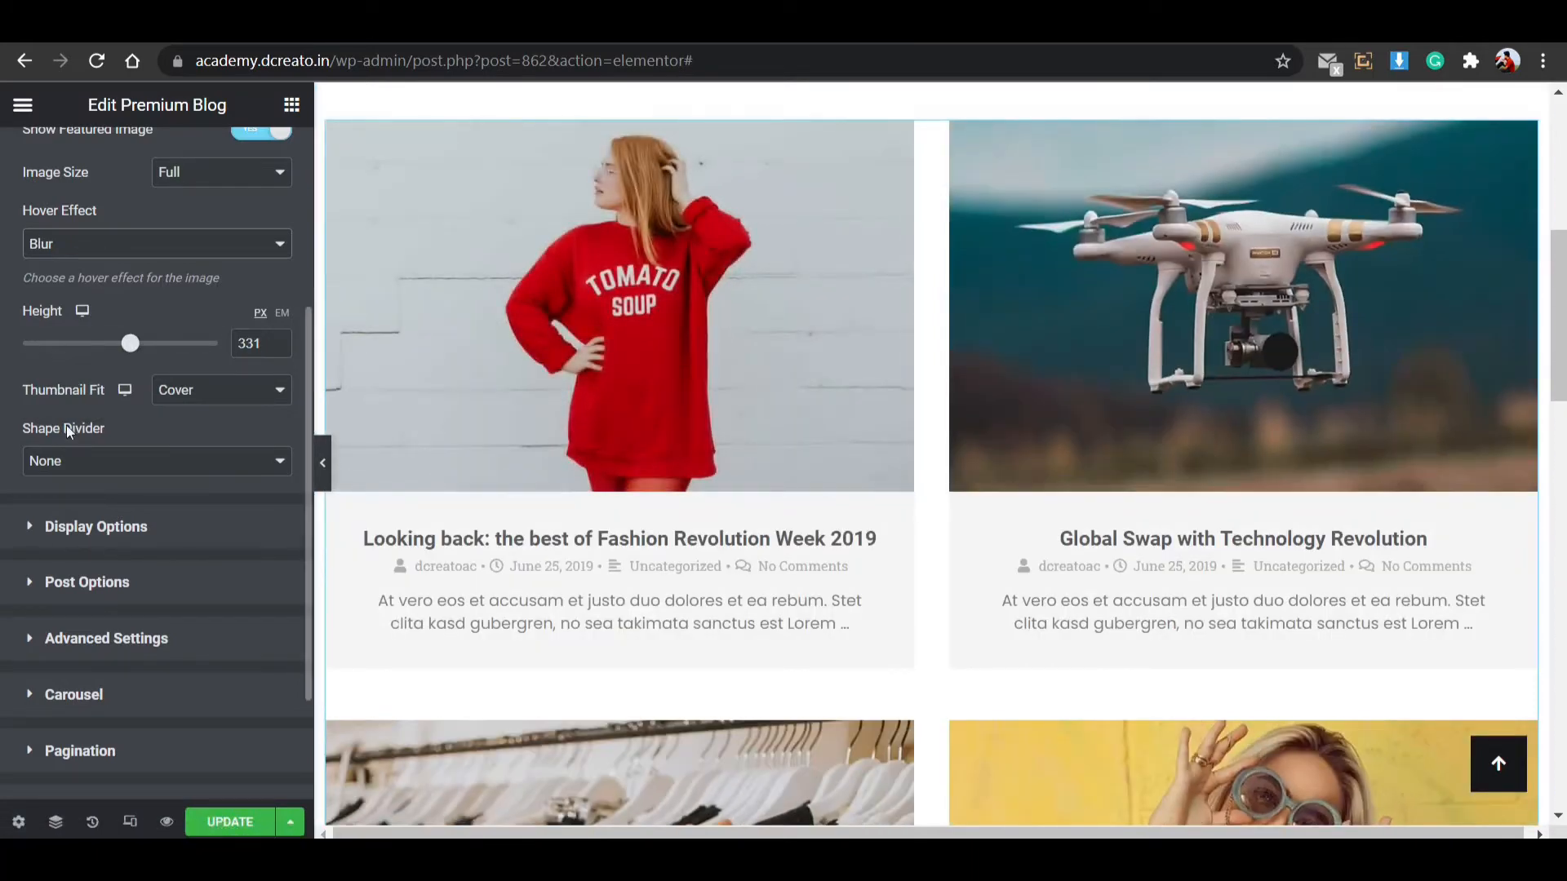
pyautogui.click(125, 245)
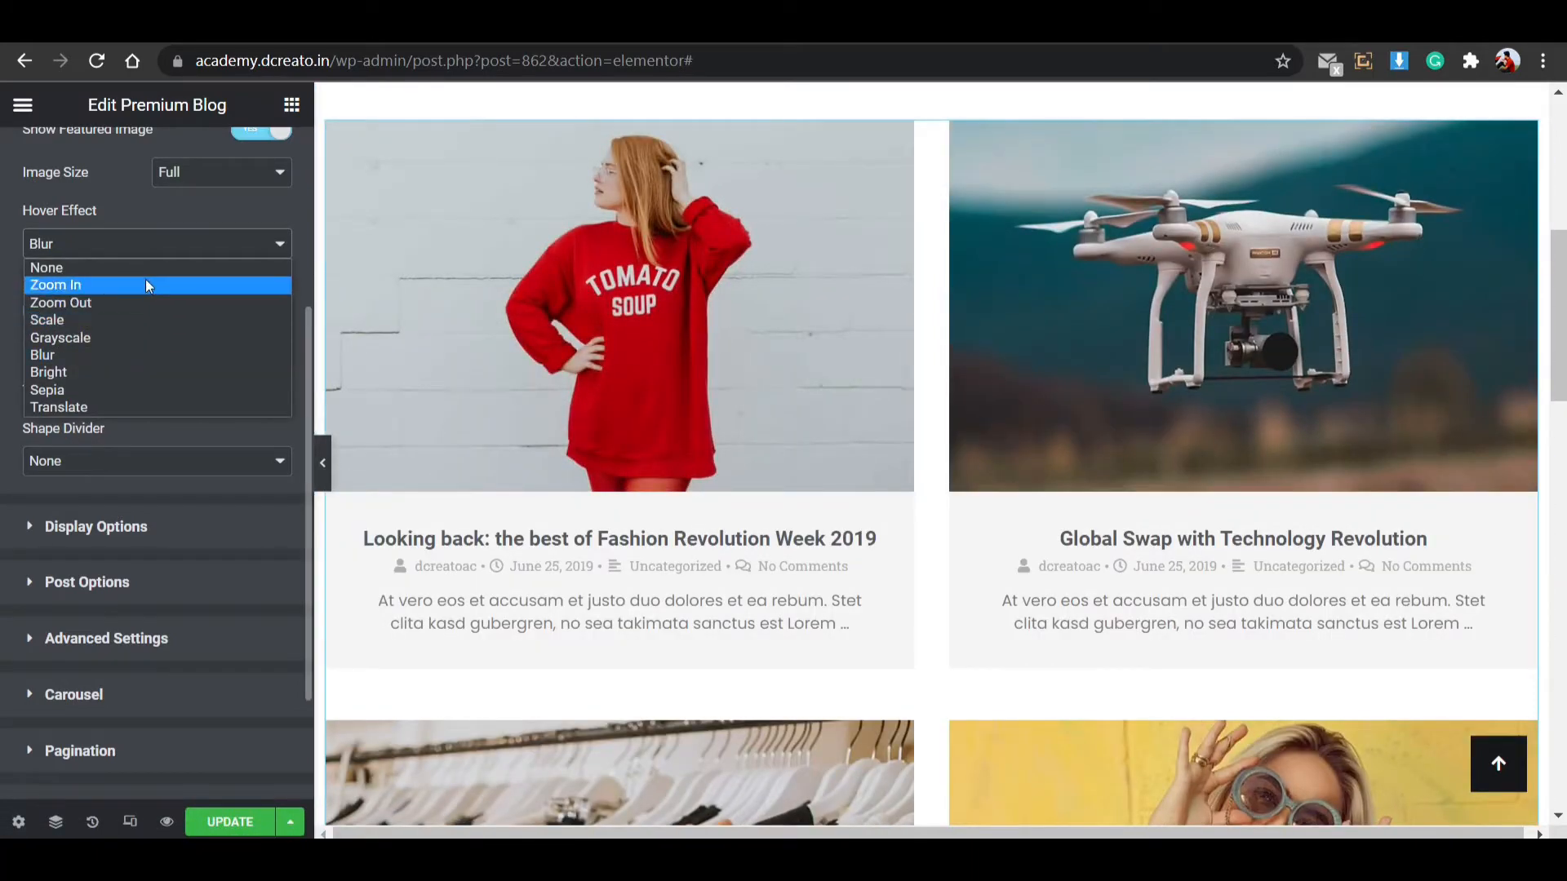
pyautogui.click(145, 284)
pyautogui.scroll(5, 195, 318)
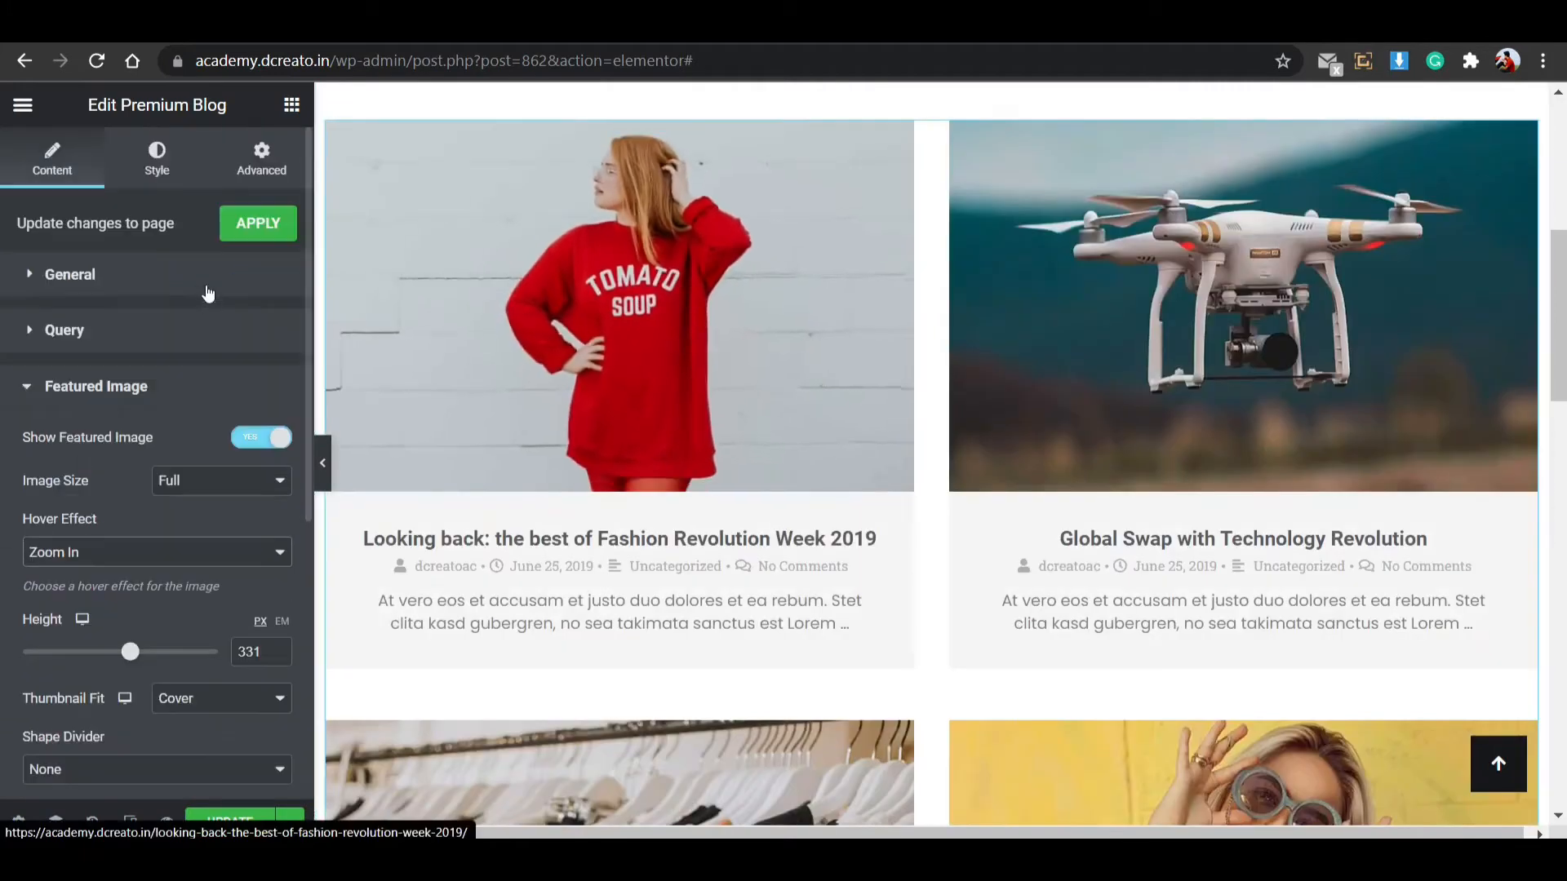
# Set the blog widget's post title color to black, #000000.
pyautogui.click(154, 153)
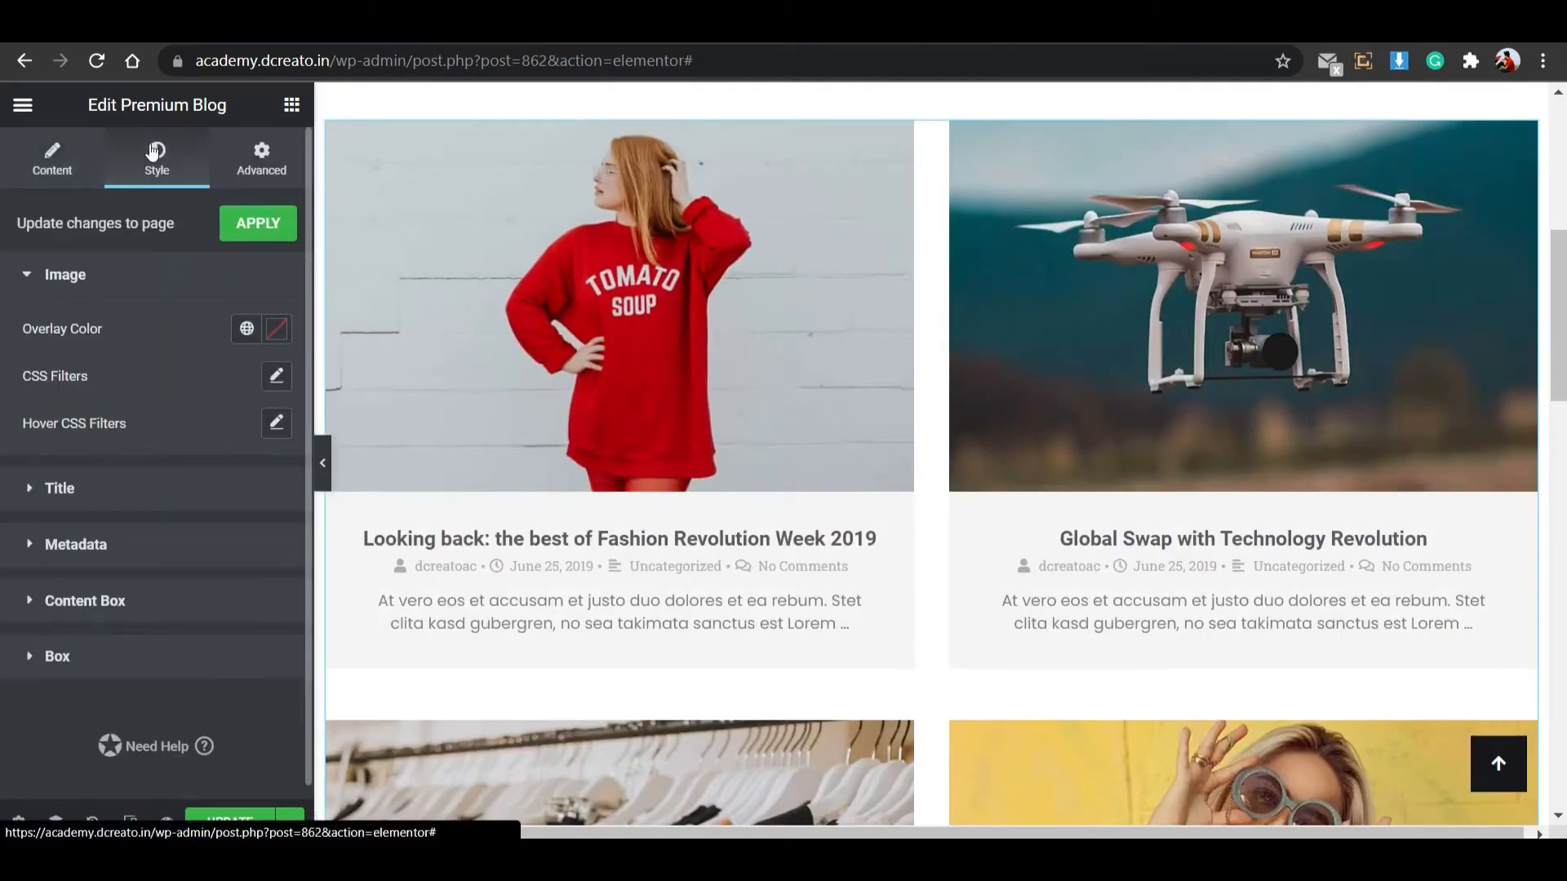
pyautogui.click(154, 490)
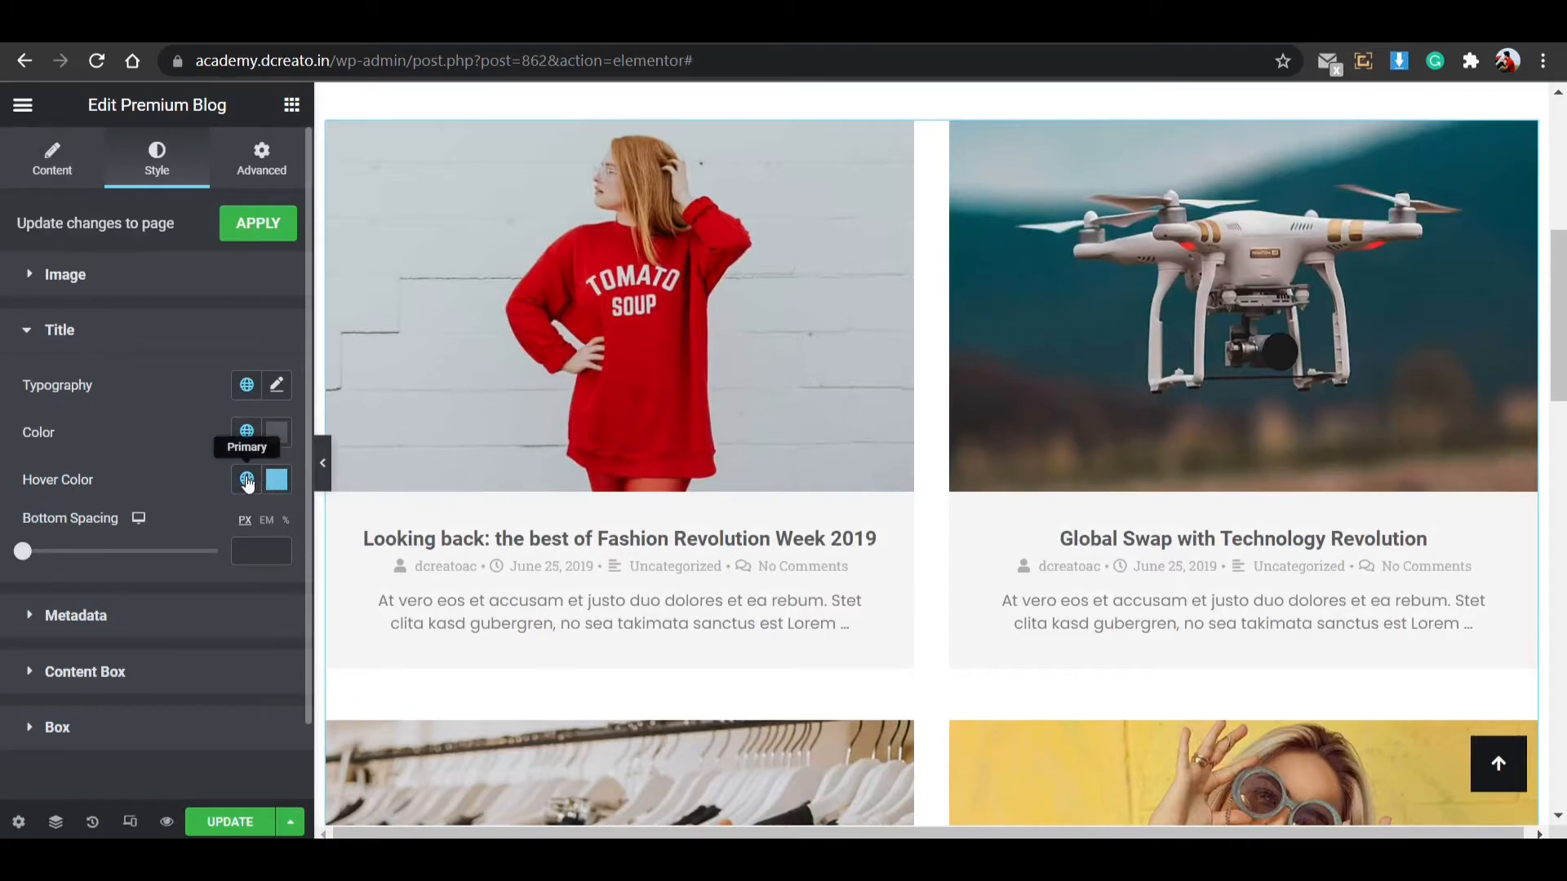
pyautogui.click(255, 433)
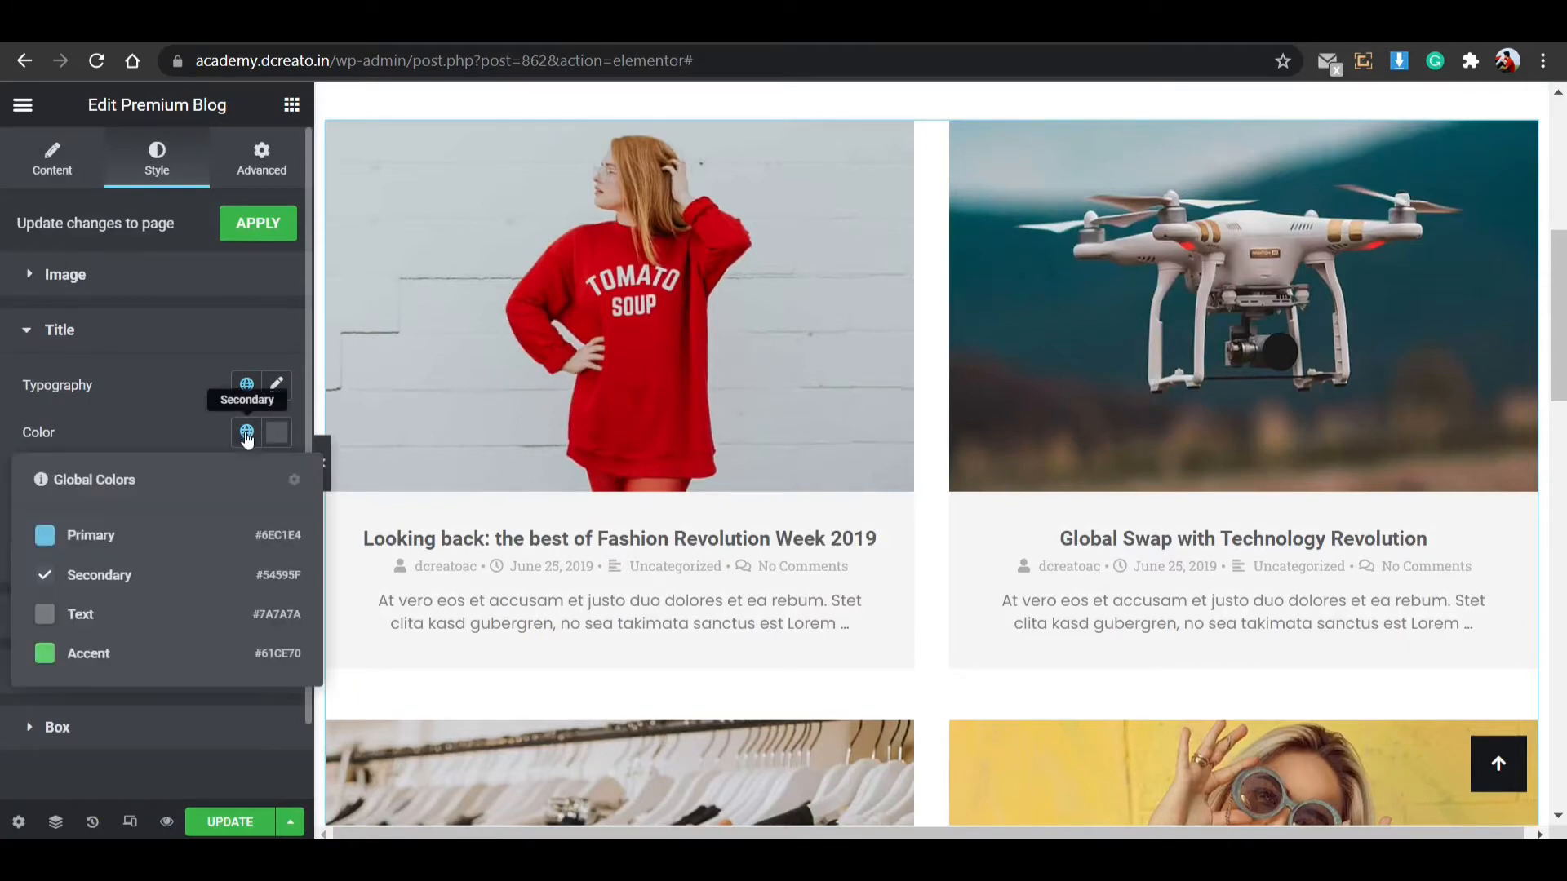
pyautogui.click(277, 433)
pyautogui.moveTo(176, 641); pyautogui.dragTo(105, 738)
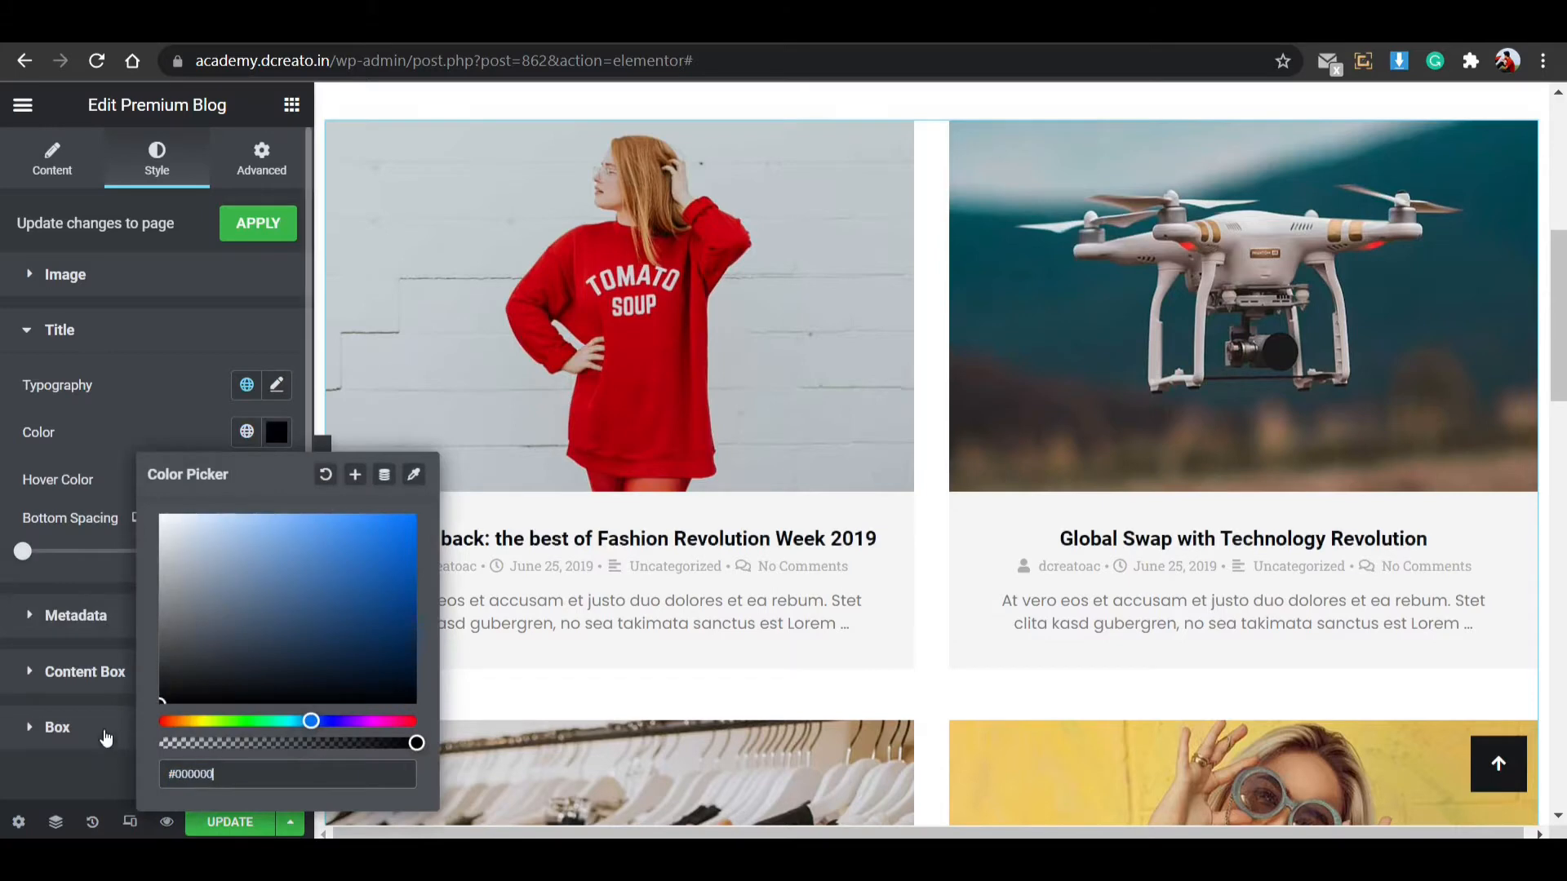
pyautogui.click(277, 432)
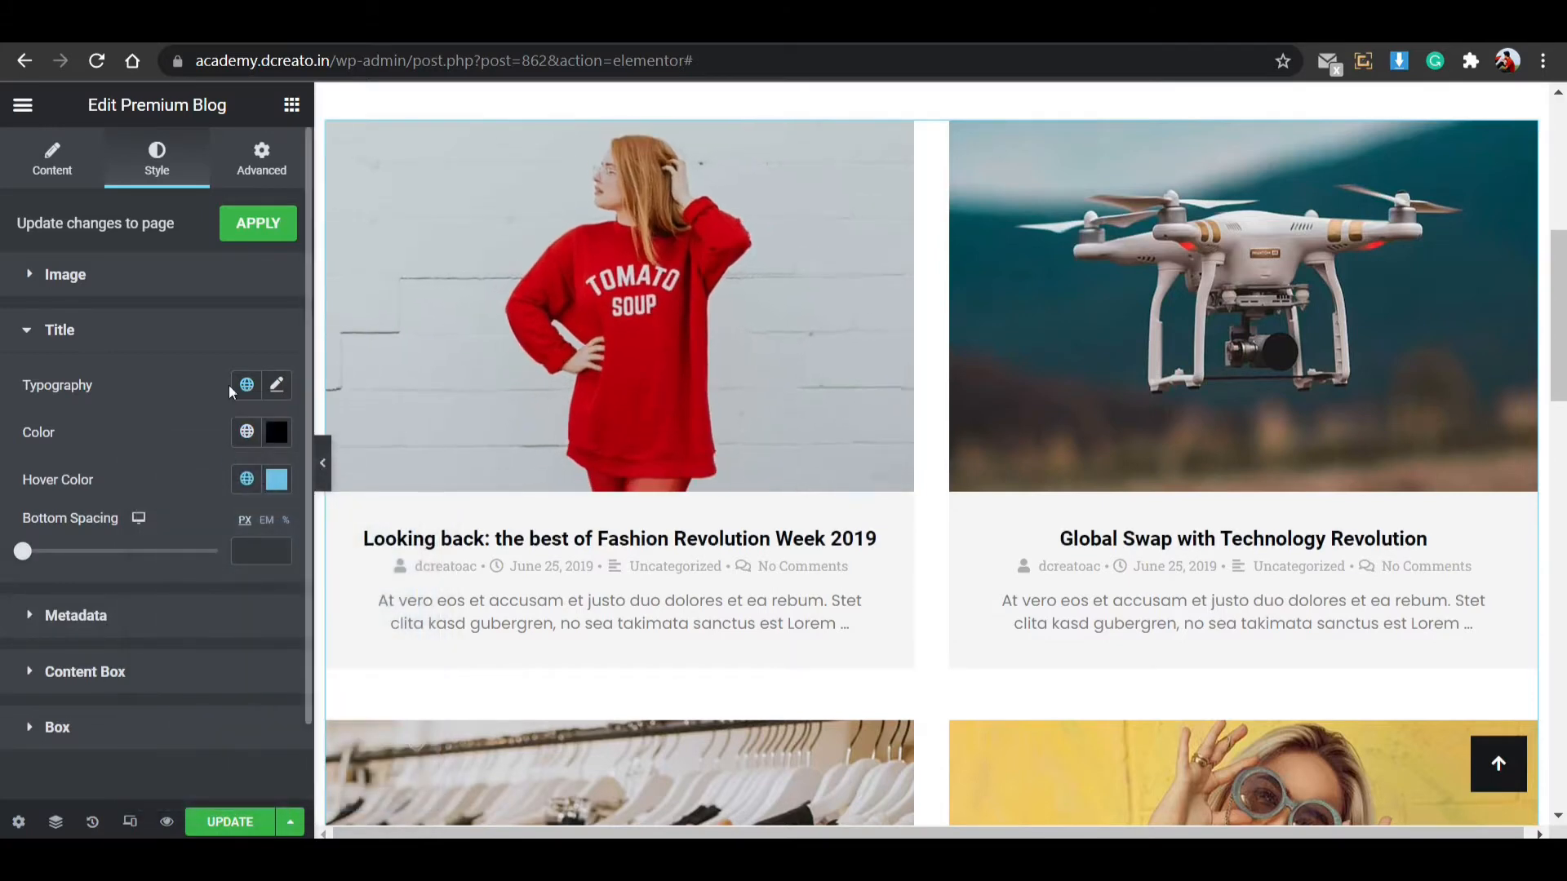
# Set the font family of the post titles to Poppins in the title typography.
pyautogui.click(274, 385)
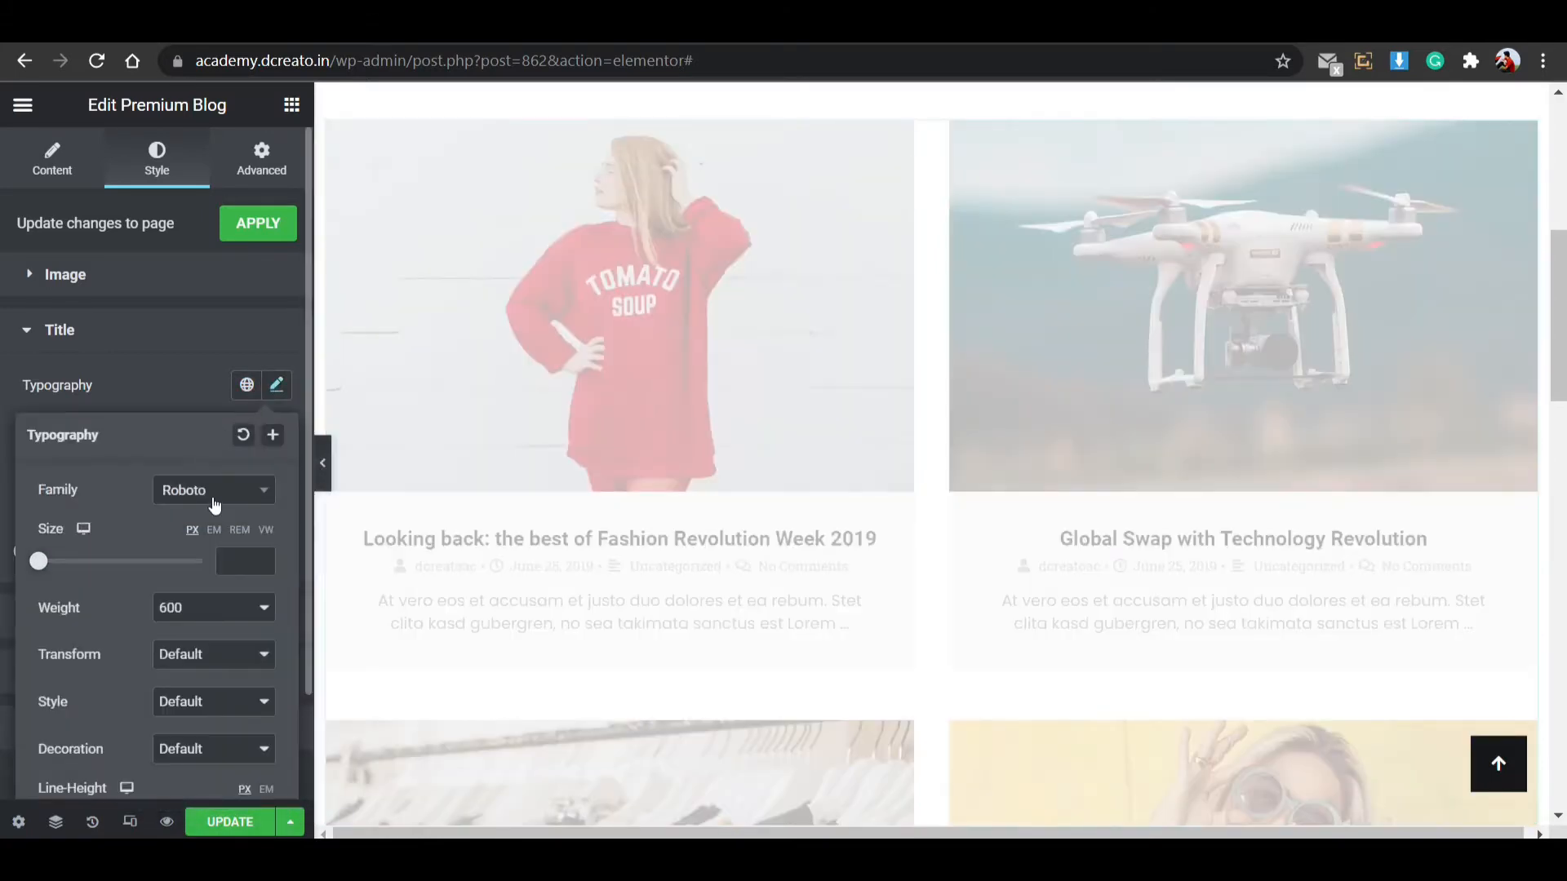
pyautogui.click(217, 491)
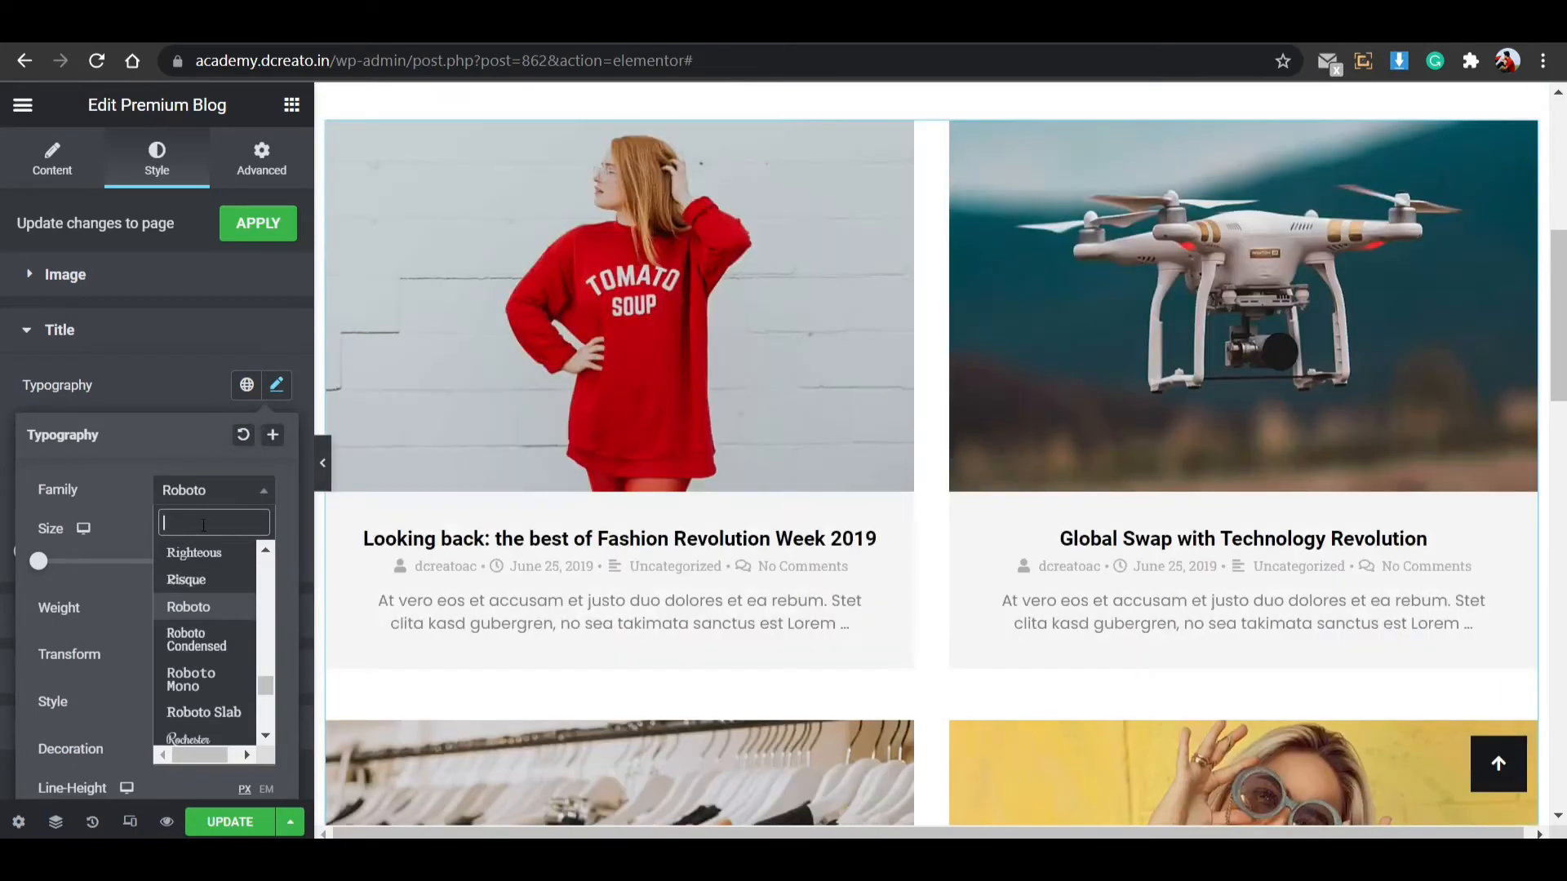
pyautogui.write('pop')
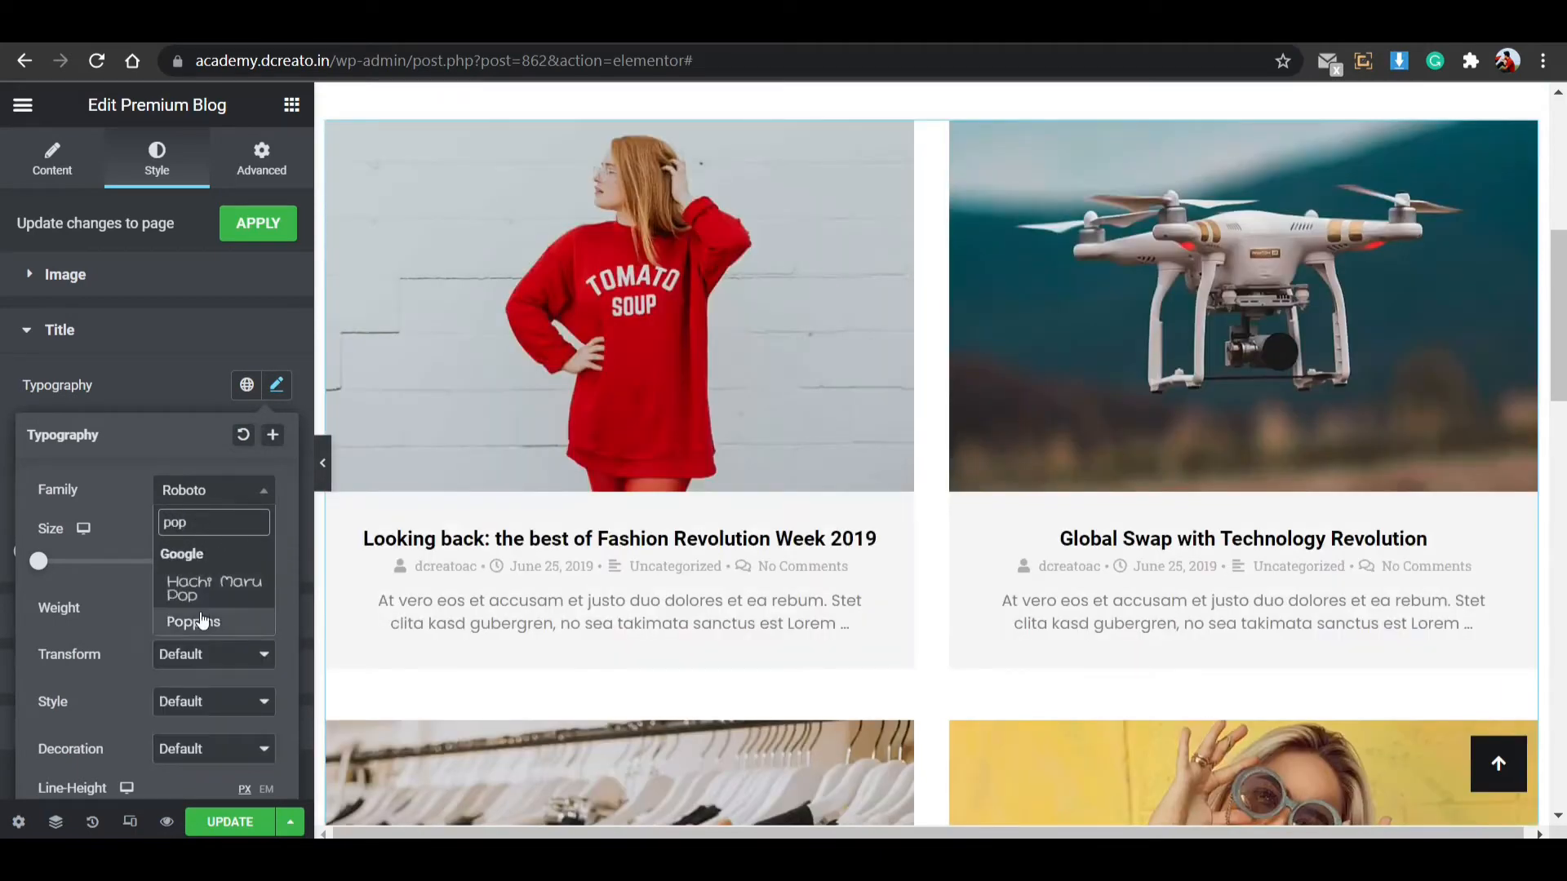
pyautogui.click(201, 618)
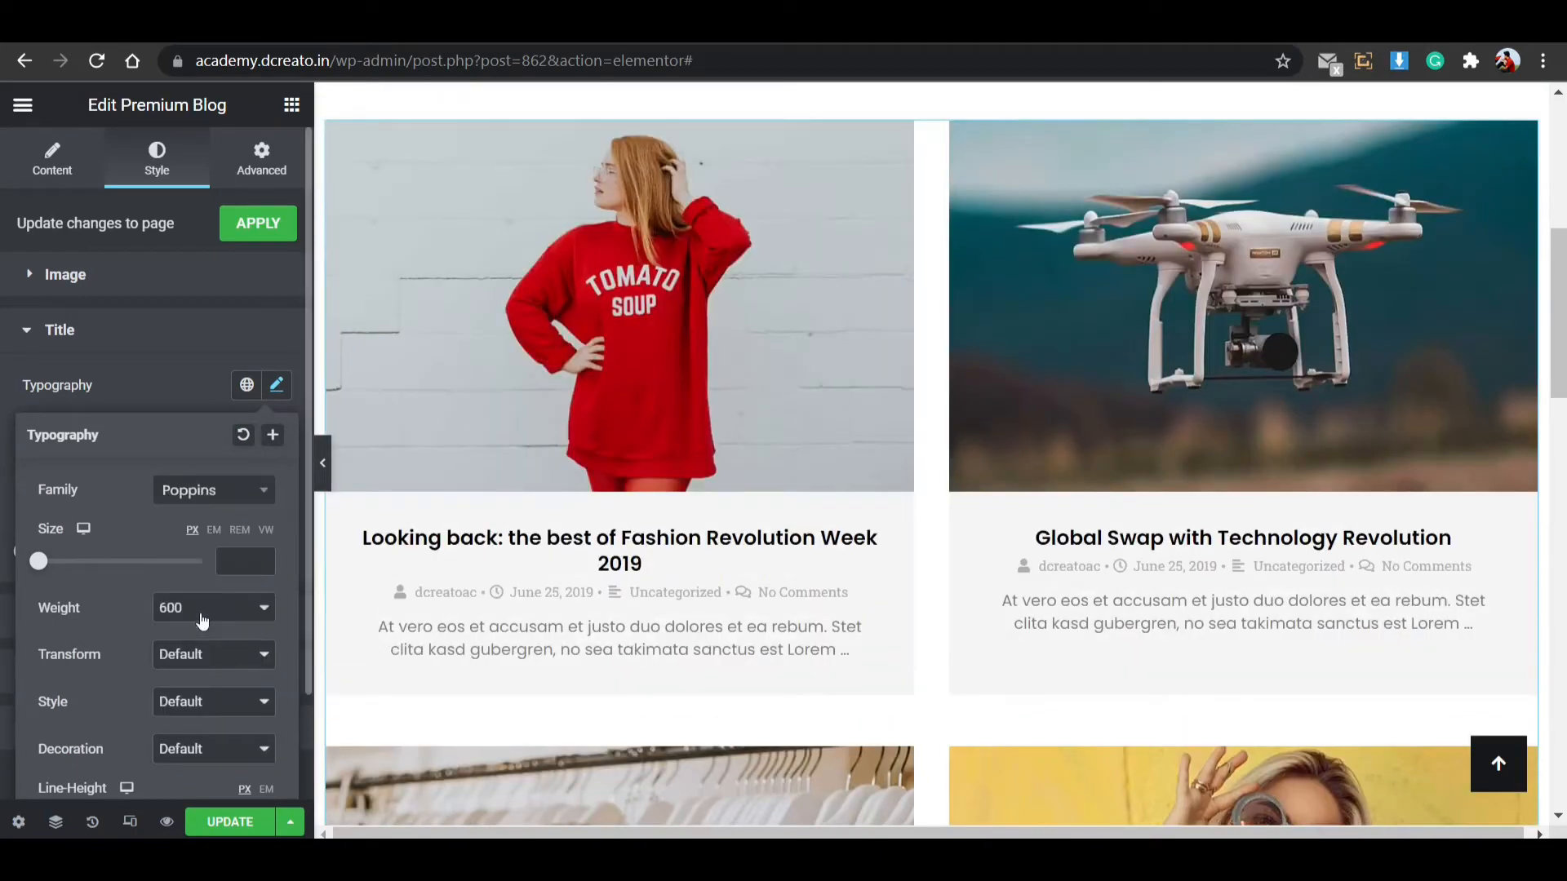
pyautogui.click(279, 385)
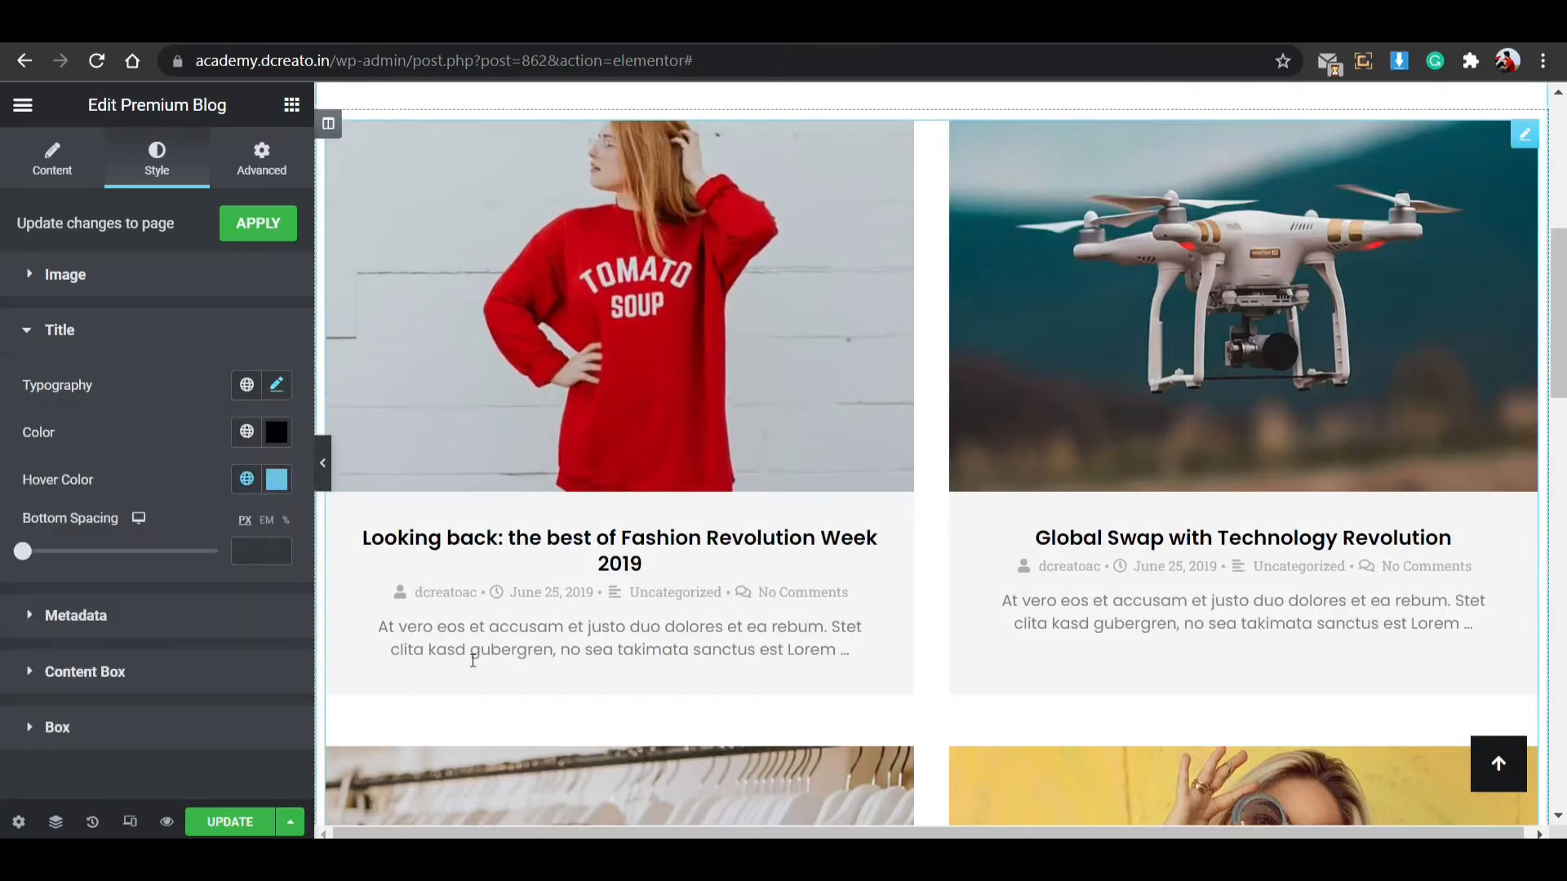
# Set the font family of the posts' metadata to Poppins in the metadata typography.
pyautogui.click(155, 616)
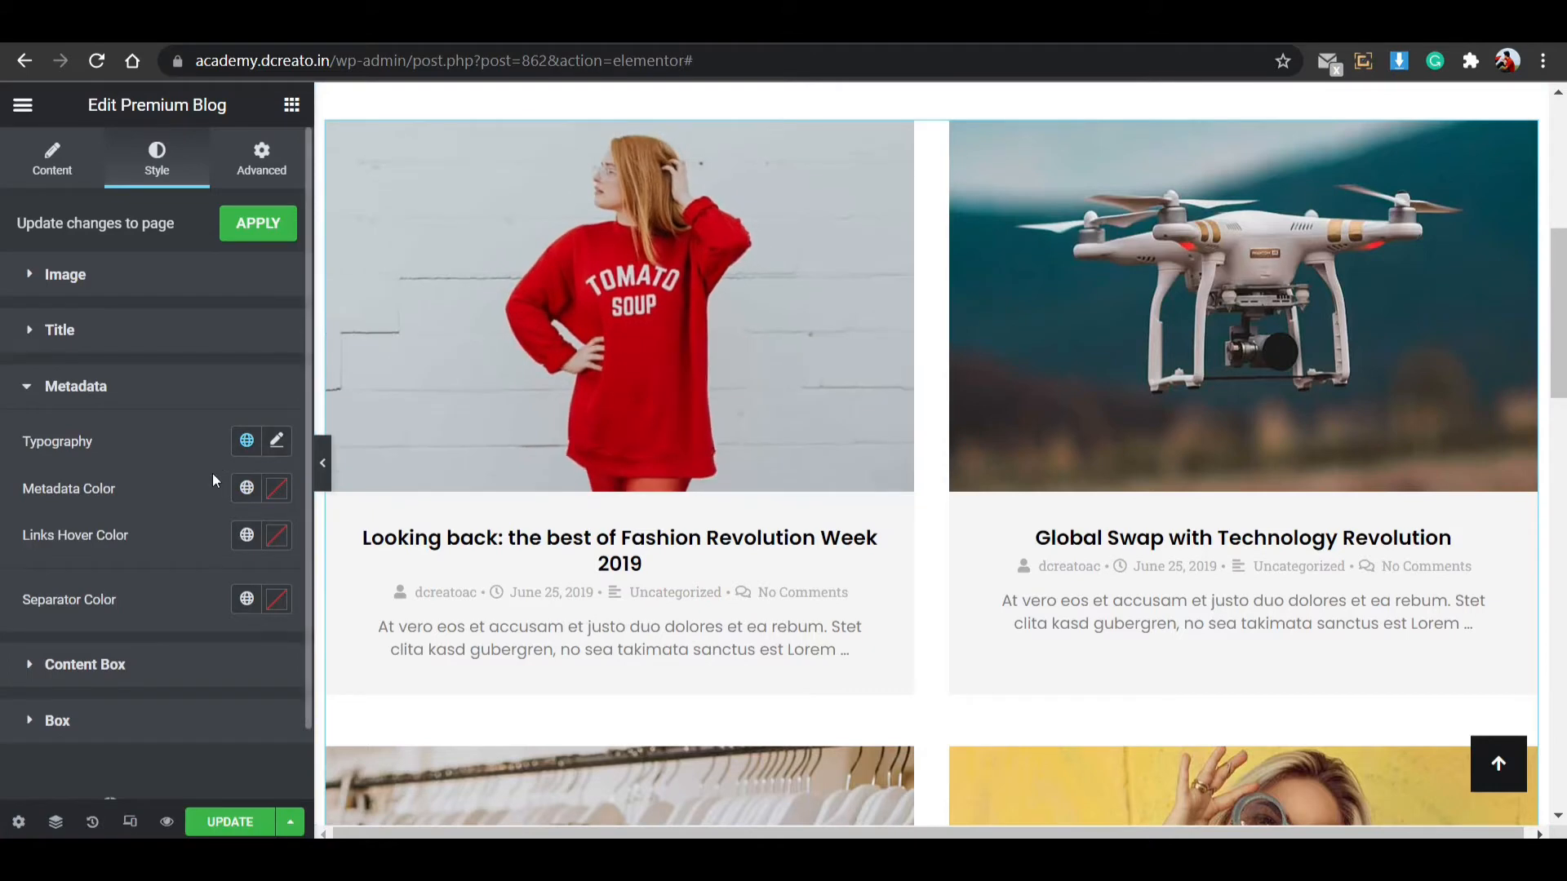
pyautogui.click(277, 441)
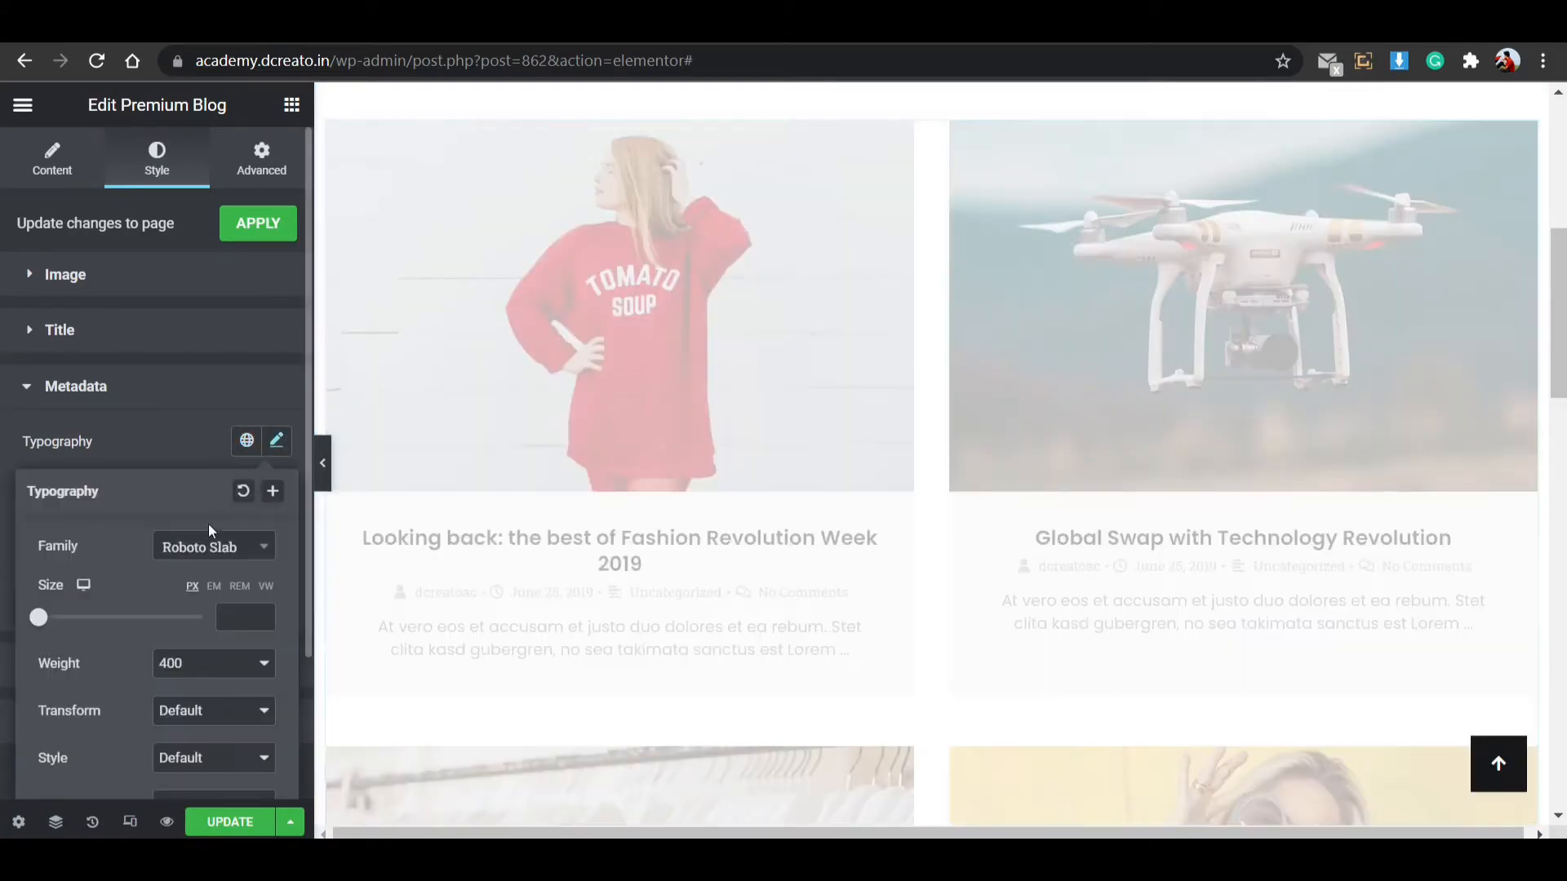
pyautogui.click(211, 547)
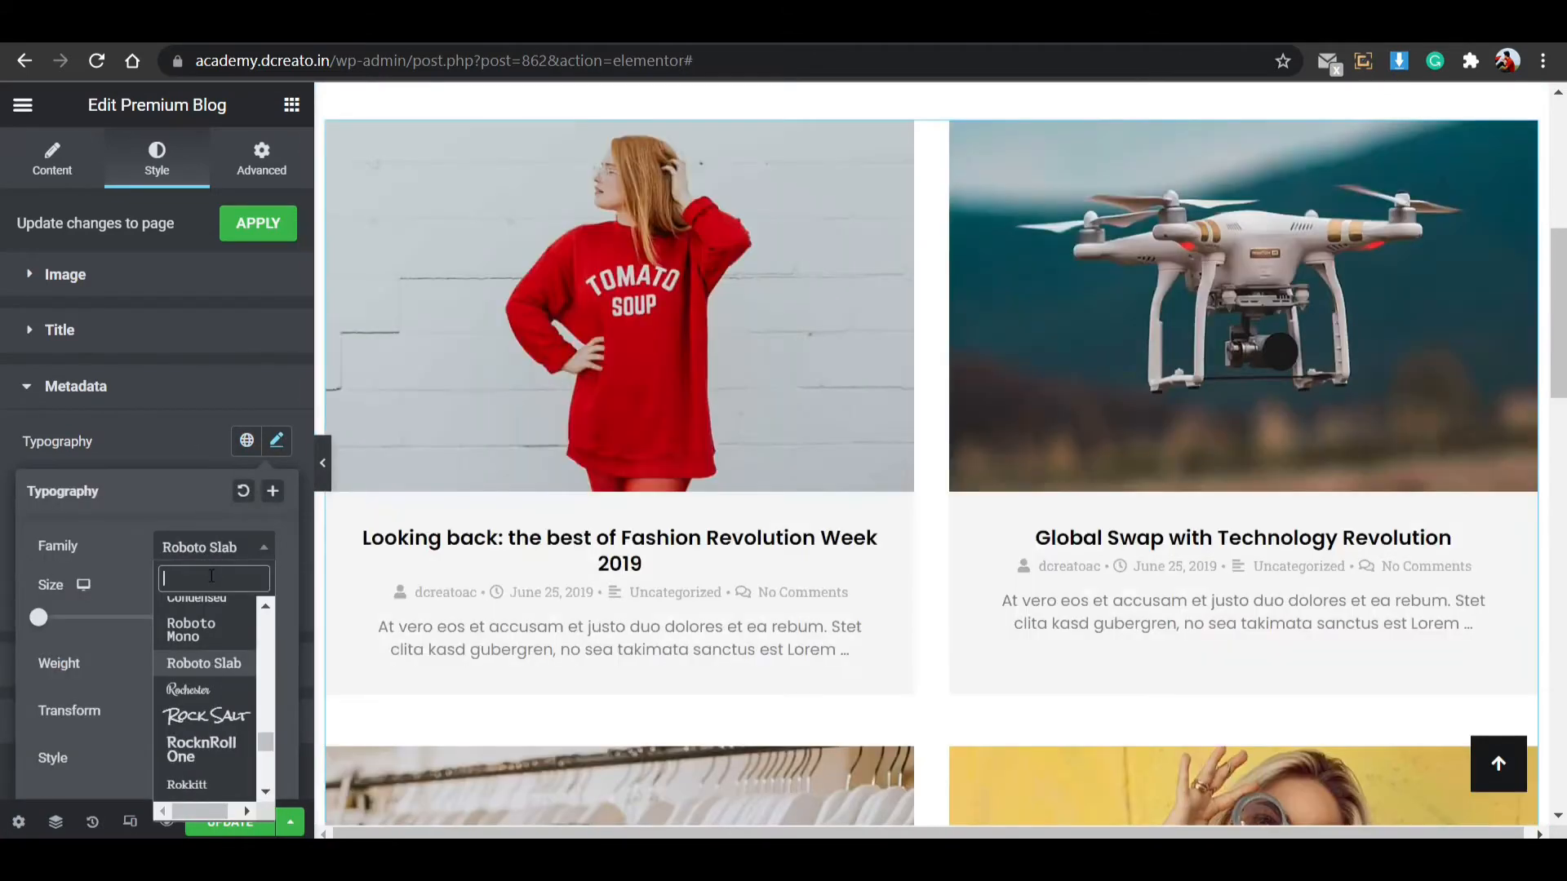
pyautogui.write('pop')
pyautogui.click(194, 677)
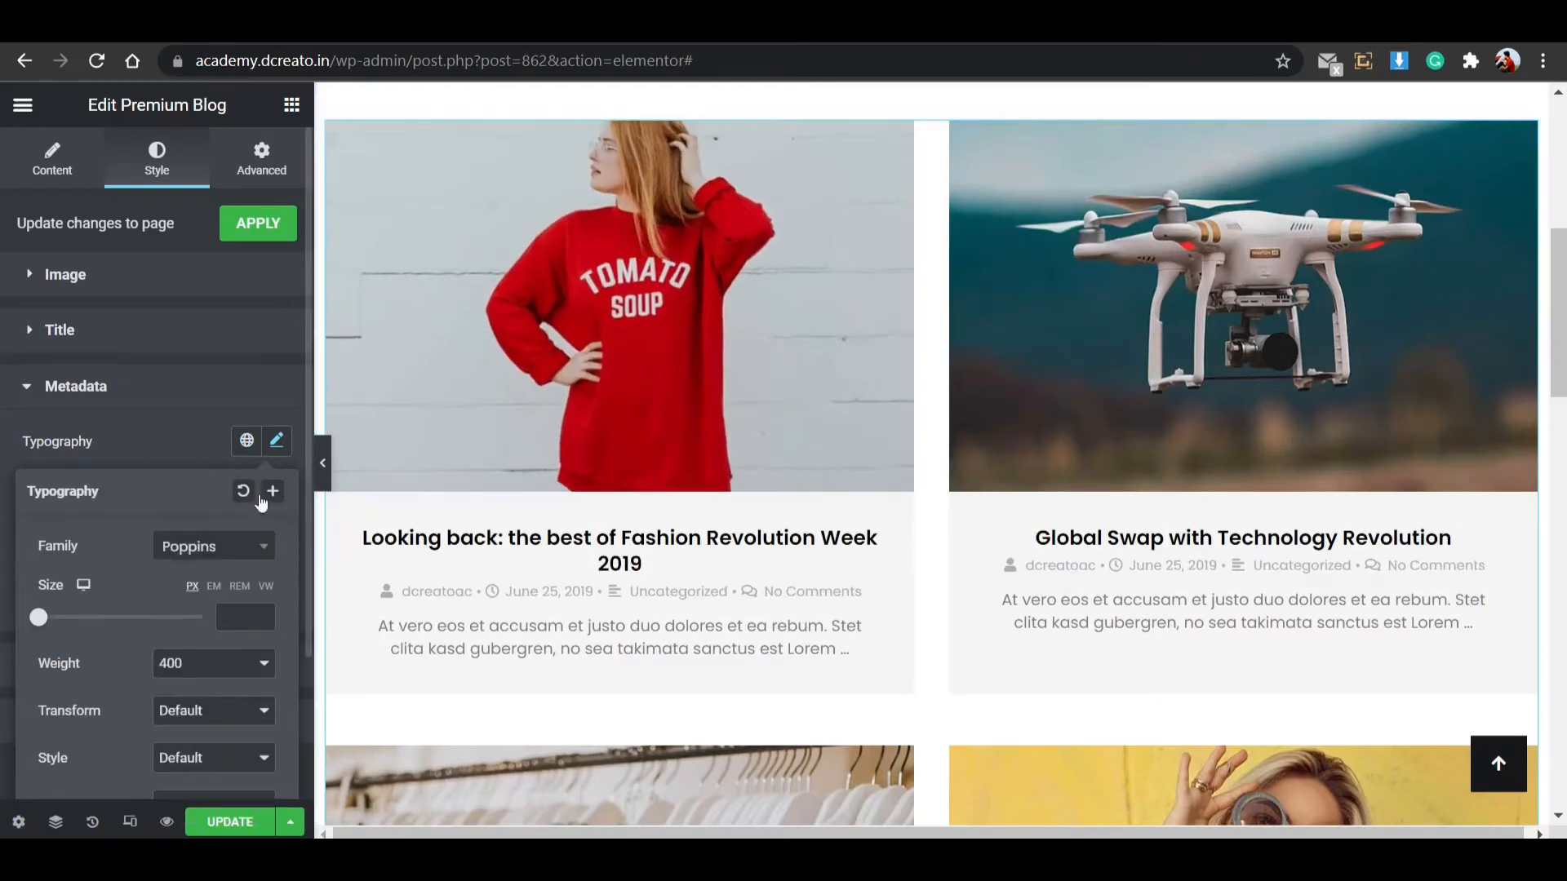
pyautogui.click(274, 442)
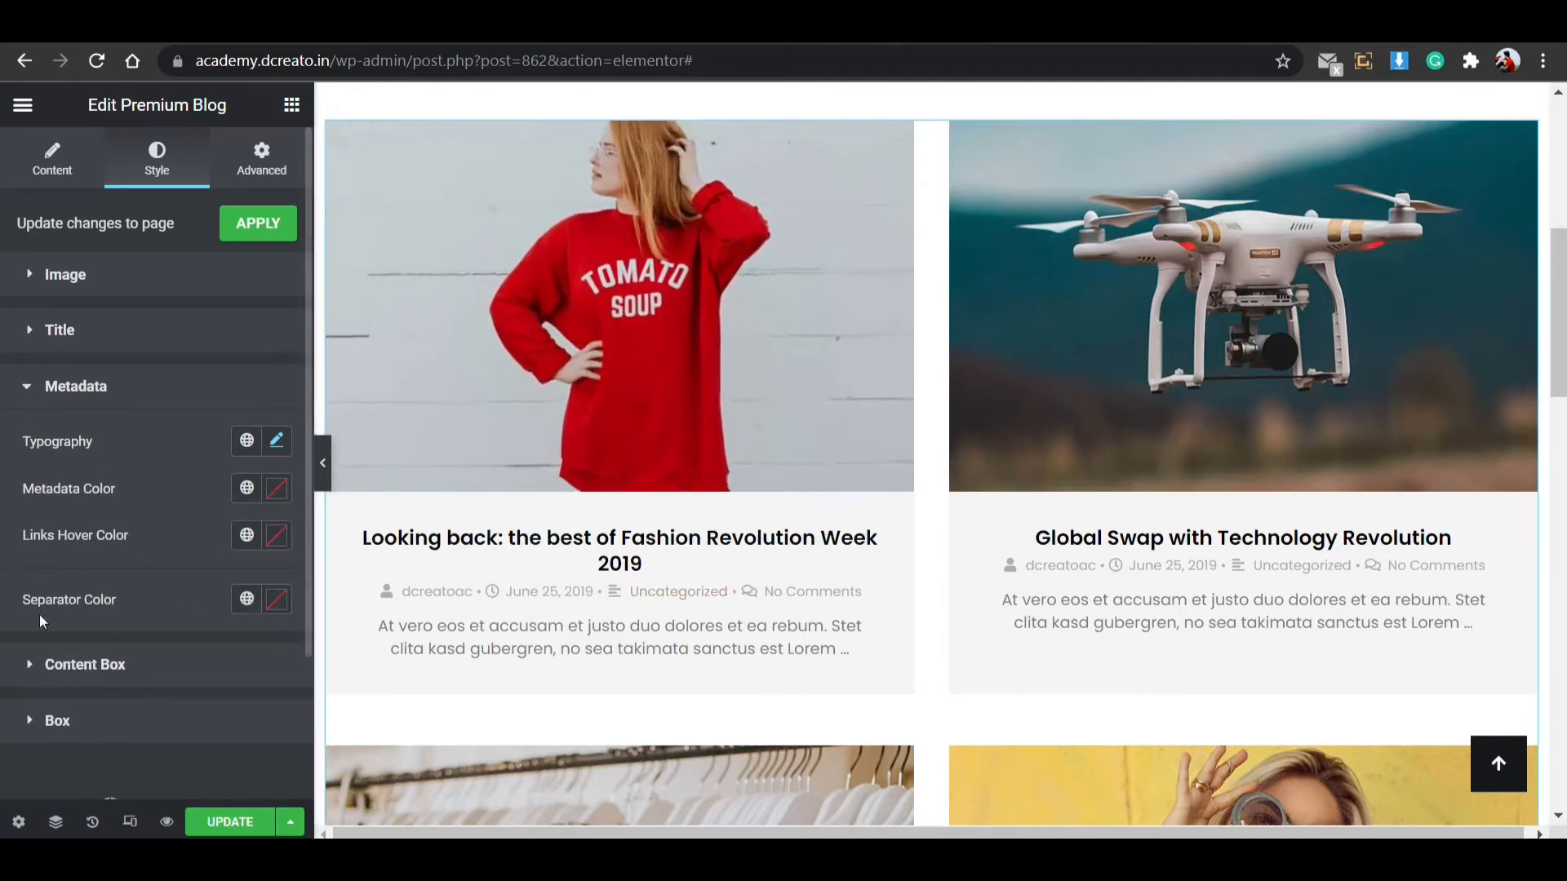
# Add a box shadow with a vertical offset of -21 to the content box of the blog posts.
pyautogui.click(116, 666)
pyautogui.scroll(-2, 95, 580)
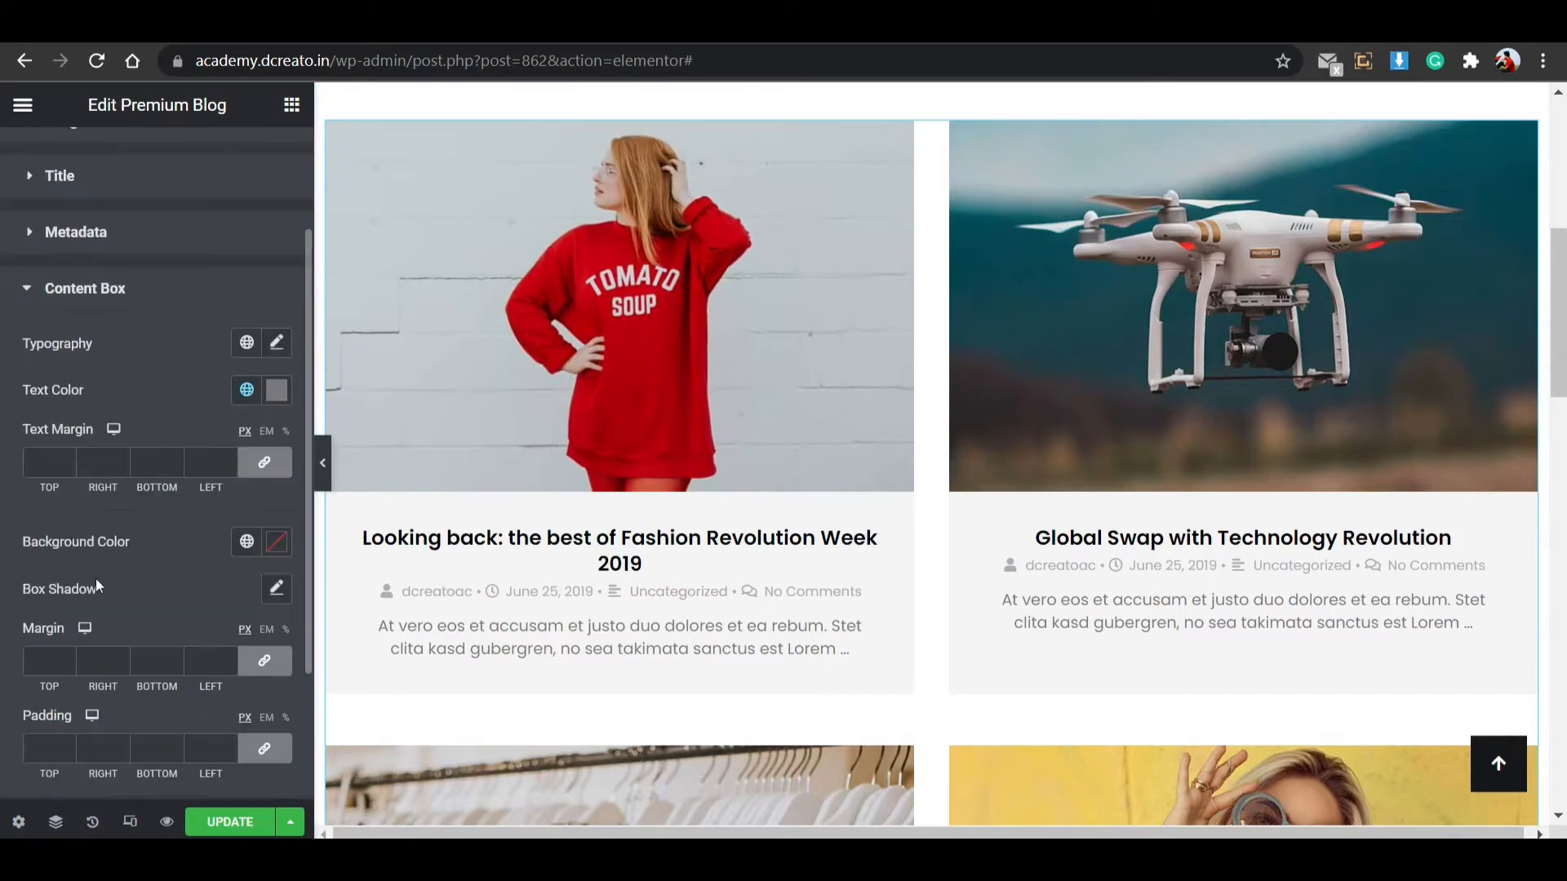
pyautogui.scroll(-2, 112, 661)
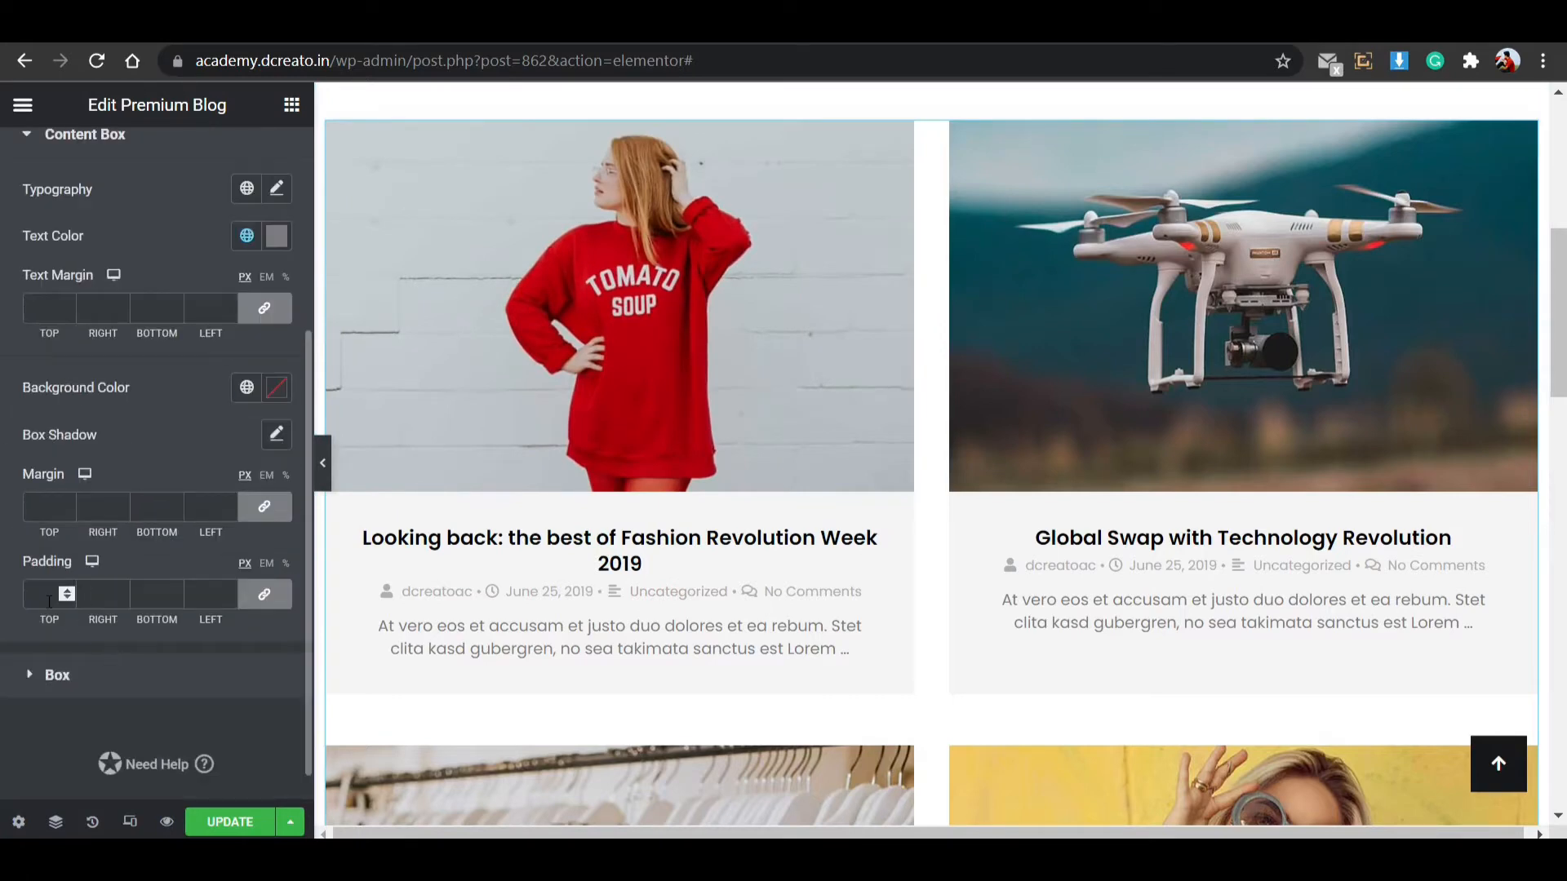
pyautogui.click(277, 434)
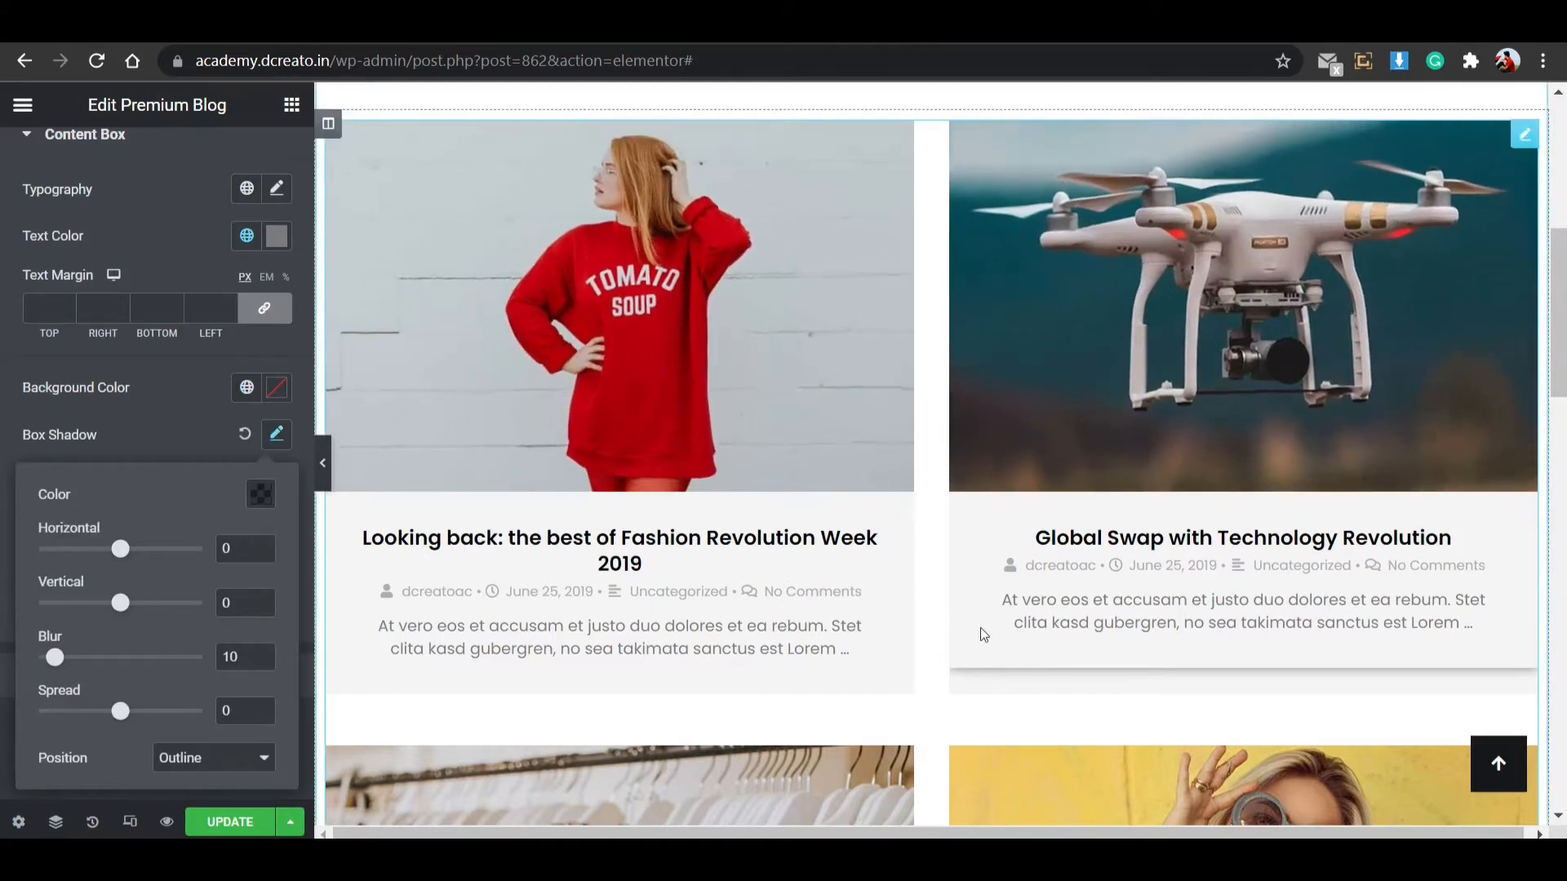
pyautogui.moveTo(127, 611)
pyautogui.mouseDown()
pyautogui.moveTo(99, 611)
pyautogui.moveTo(156, 611)
pyautogui.moveTo(111, 612)
pyautogui.mouseUp()
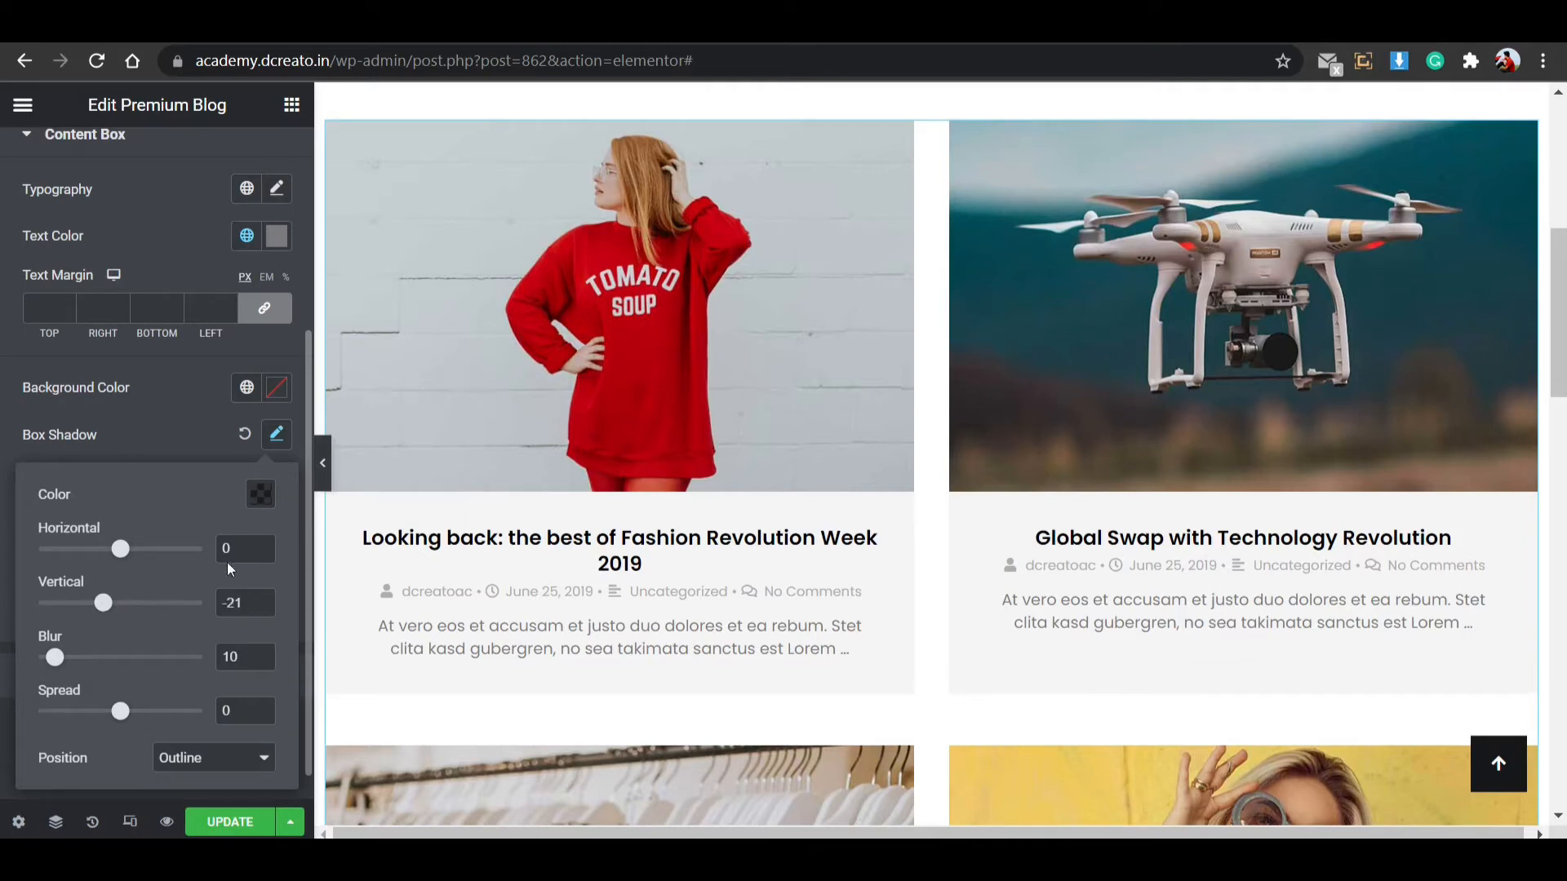
pyautogui.click(253, 437)
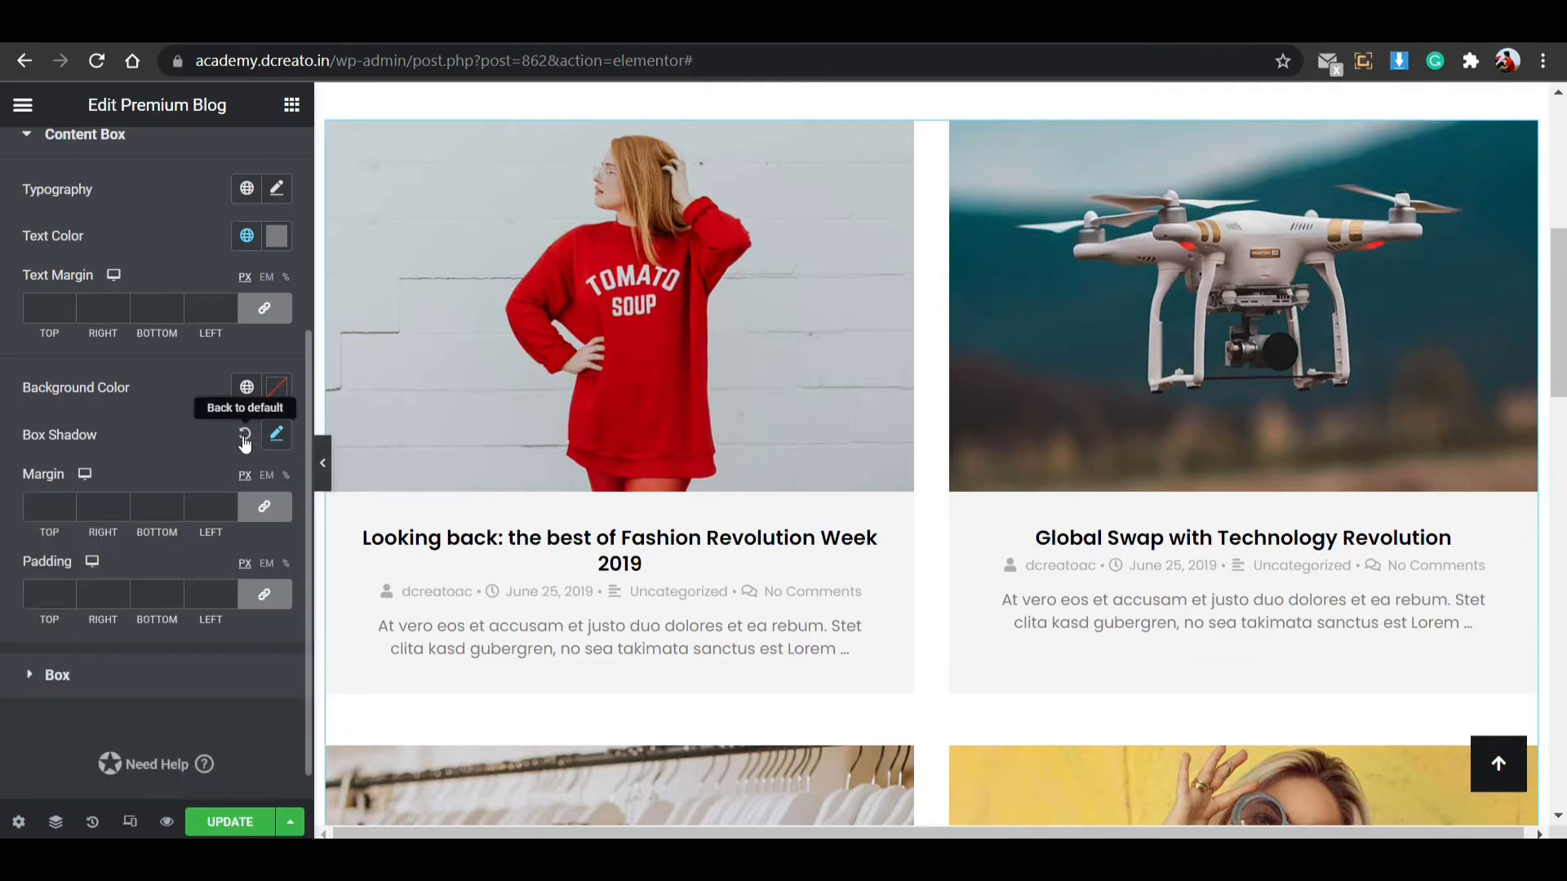
# Round the corners of the blog post boxes with a border radius of 15 px.
pyautogui.scroll(4, 114, 537)
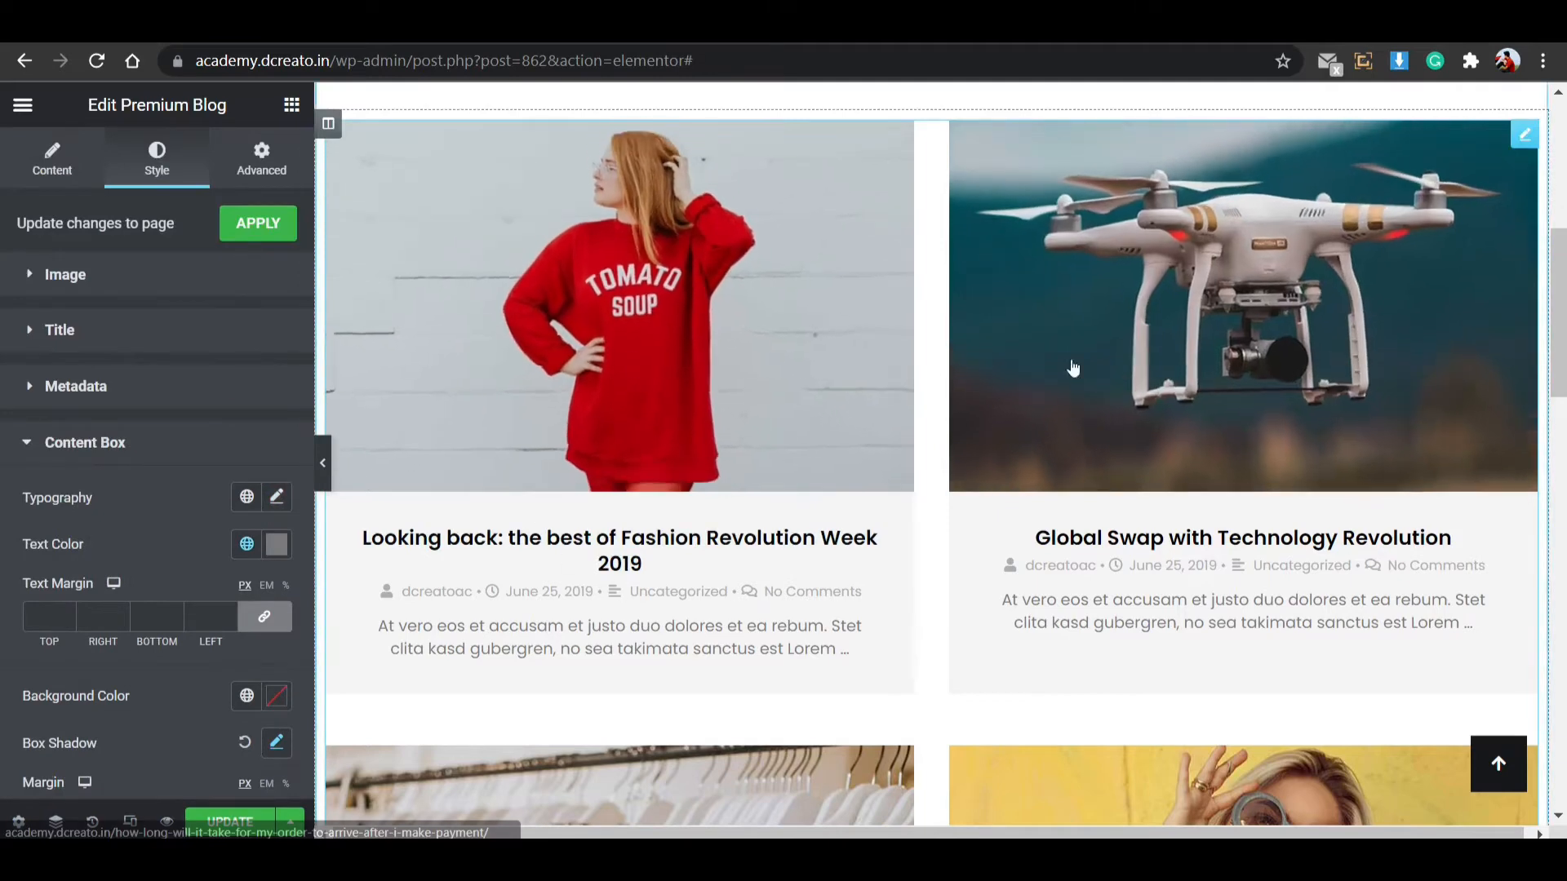
pyautogui.scroll(-4, 231, 543)
pyautogui.click(80, 632)
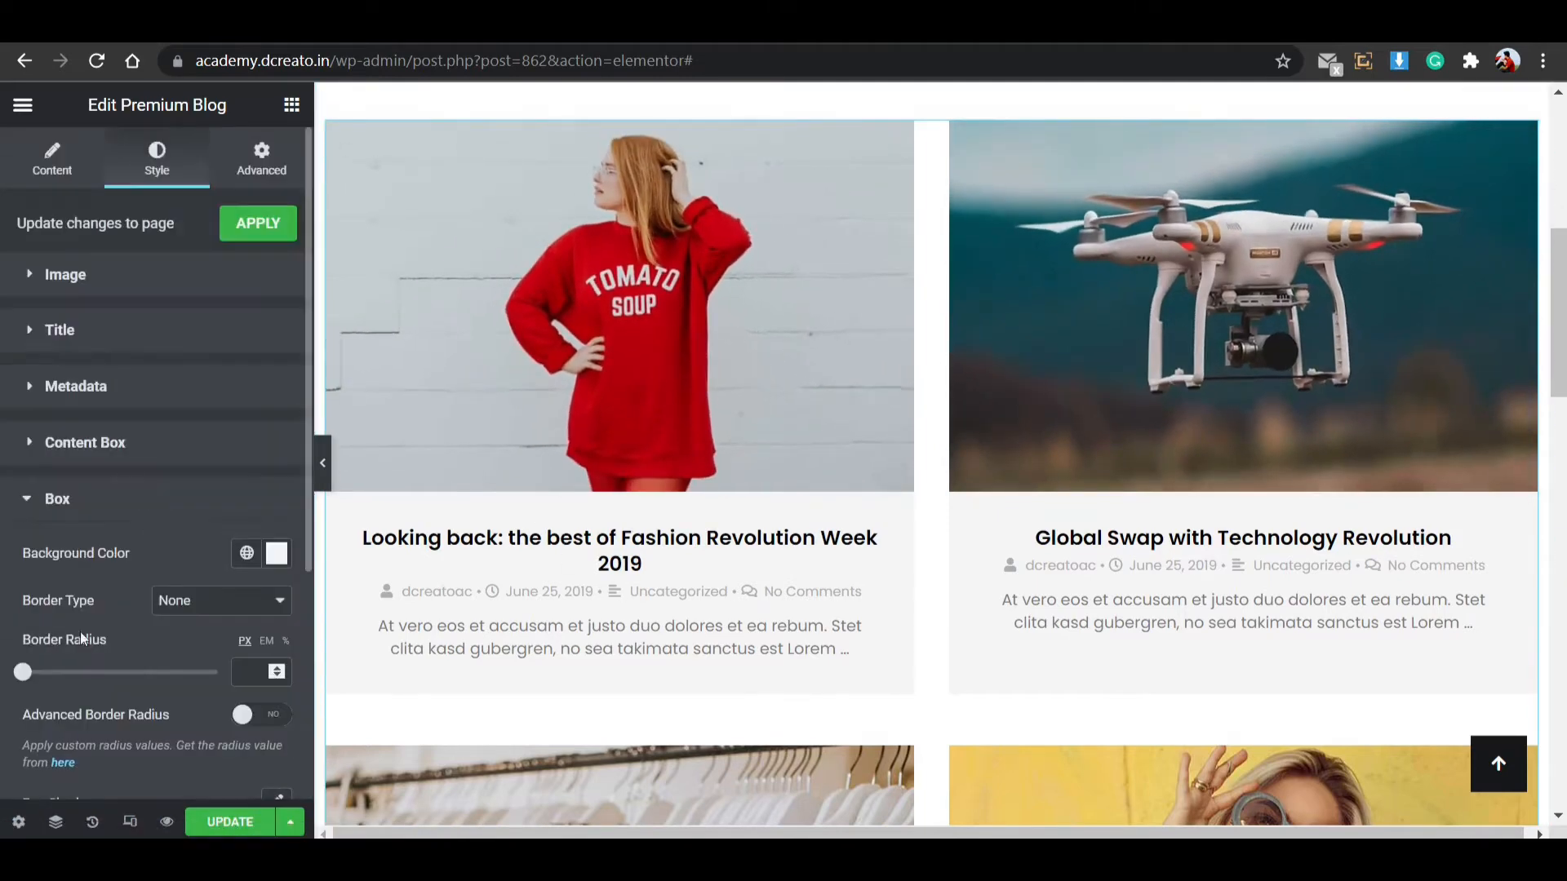
pyautogui.scroll(-3, 151, 470)
pyautogui.moveTo(31, 373); pyautogui.dragTo(53, 374)
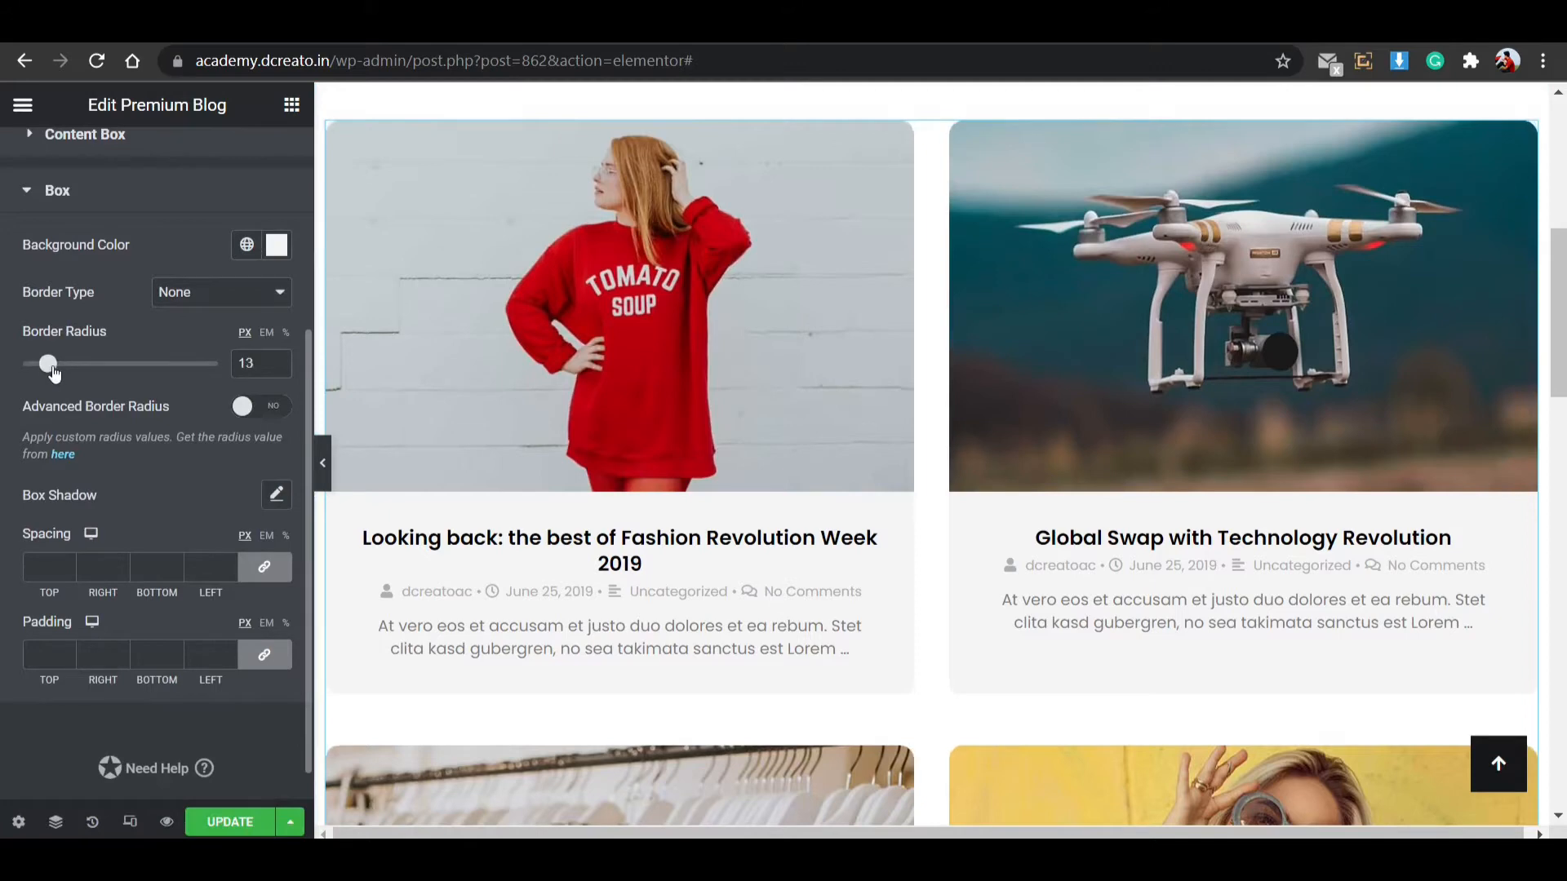
pyautogui.click(286, 359)
# Try a padding of 20 px on all sides of the blog post boxes and clear it again.
pyautogui.click(33, 654)
pyautogui.write('20')
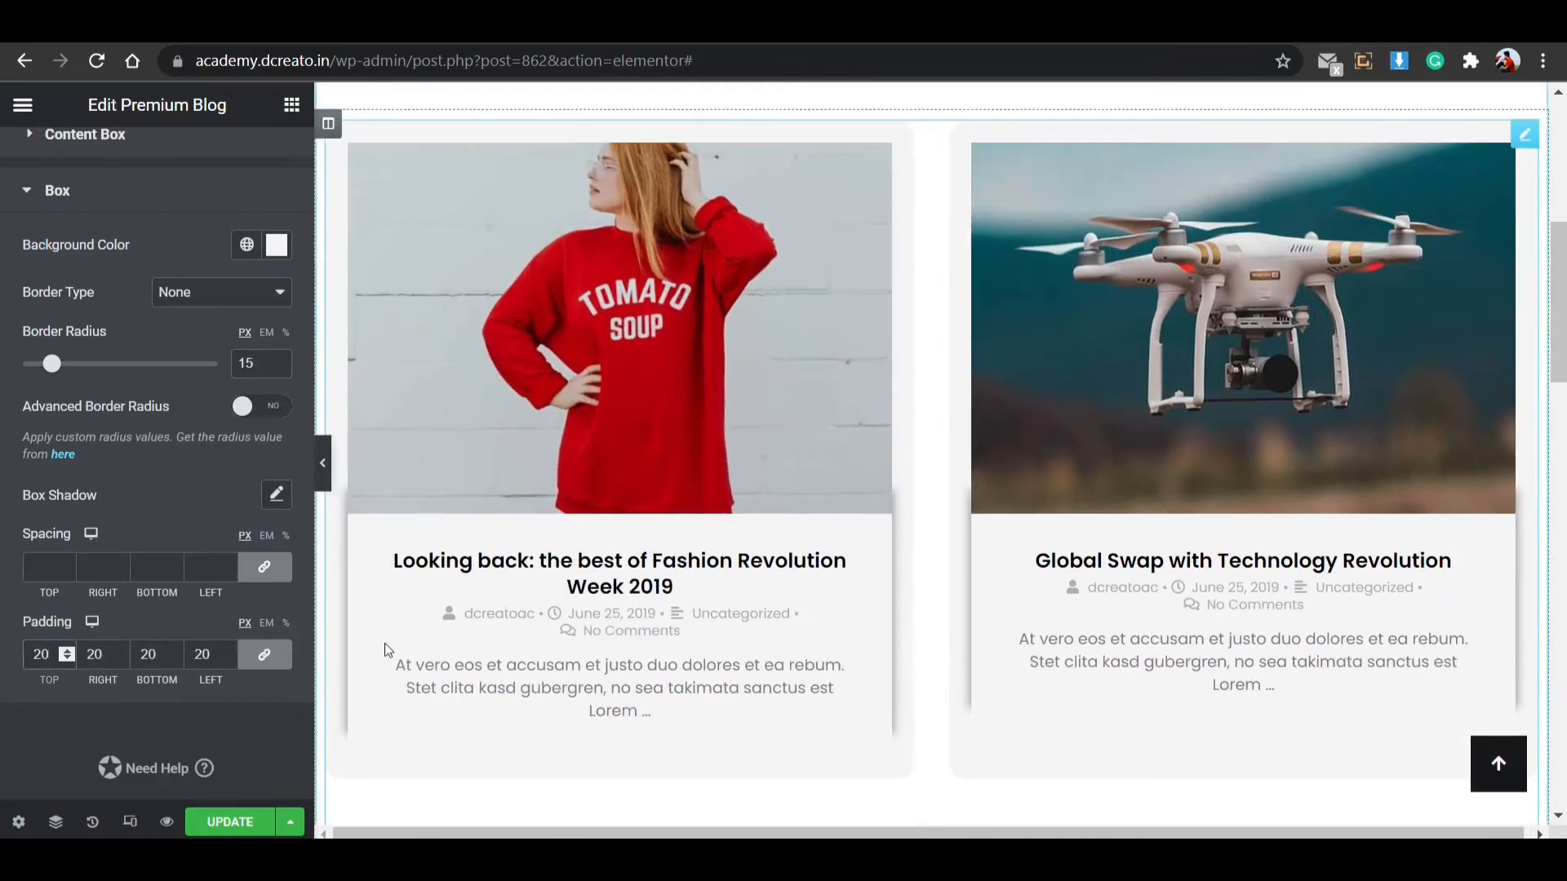
pyautogui.press('BackSpace')
pyautogui.press('BackSpace')
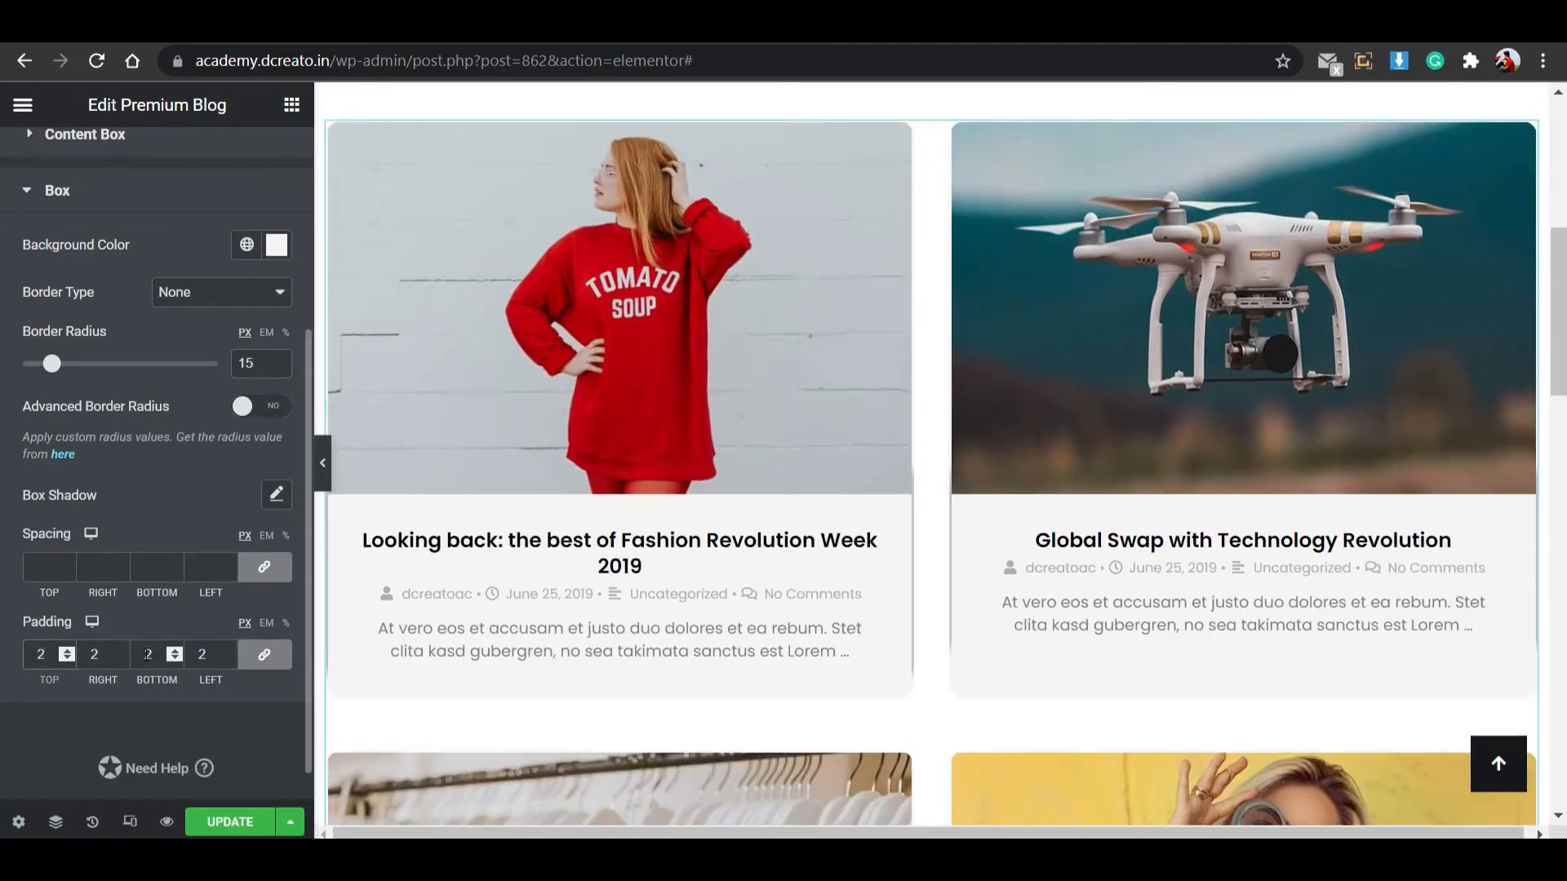
# Update the page, reload the published Custom blog page and look through its post grid.
pyautogui.click(267, 814)
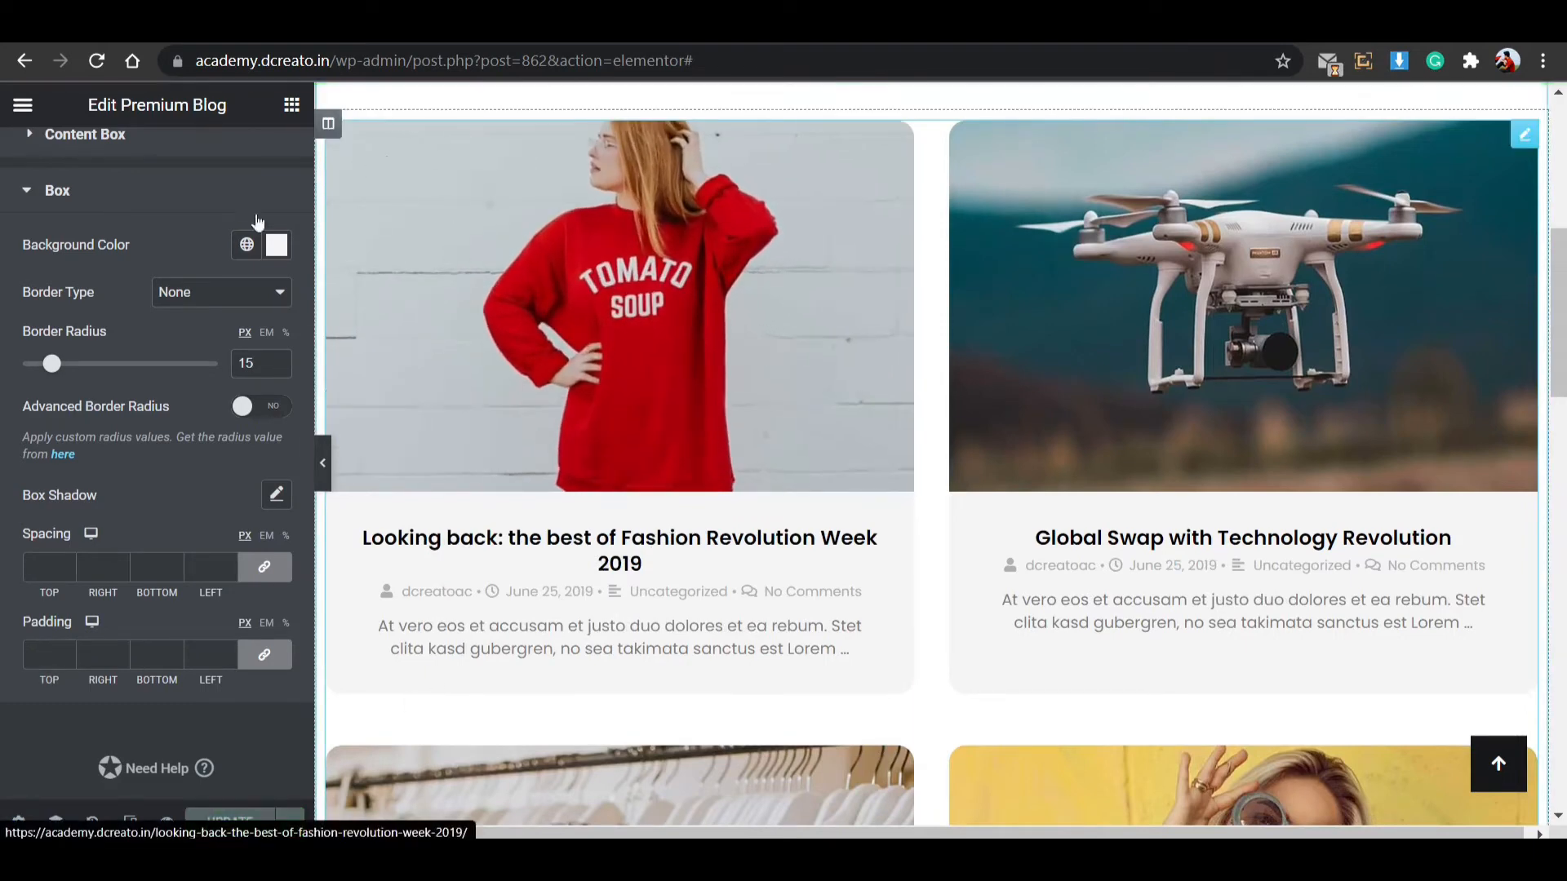
pyautogui.click(211, 42)
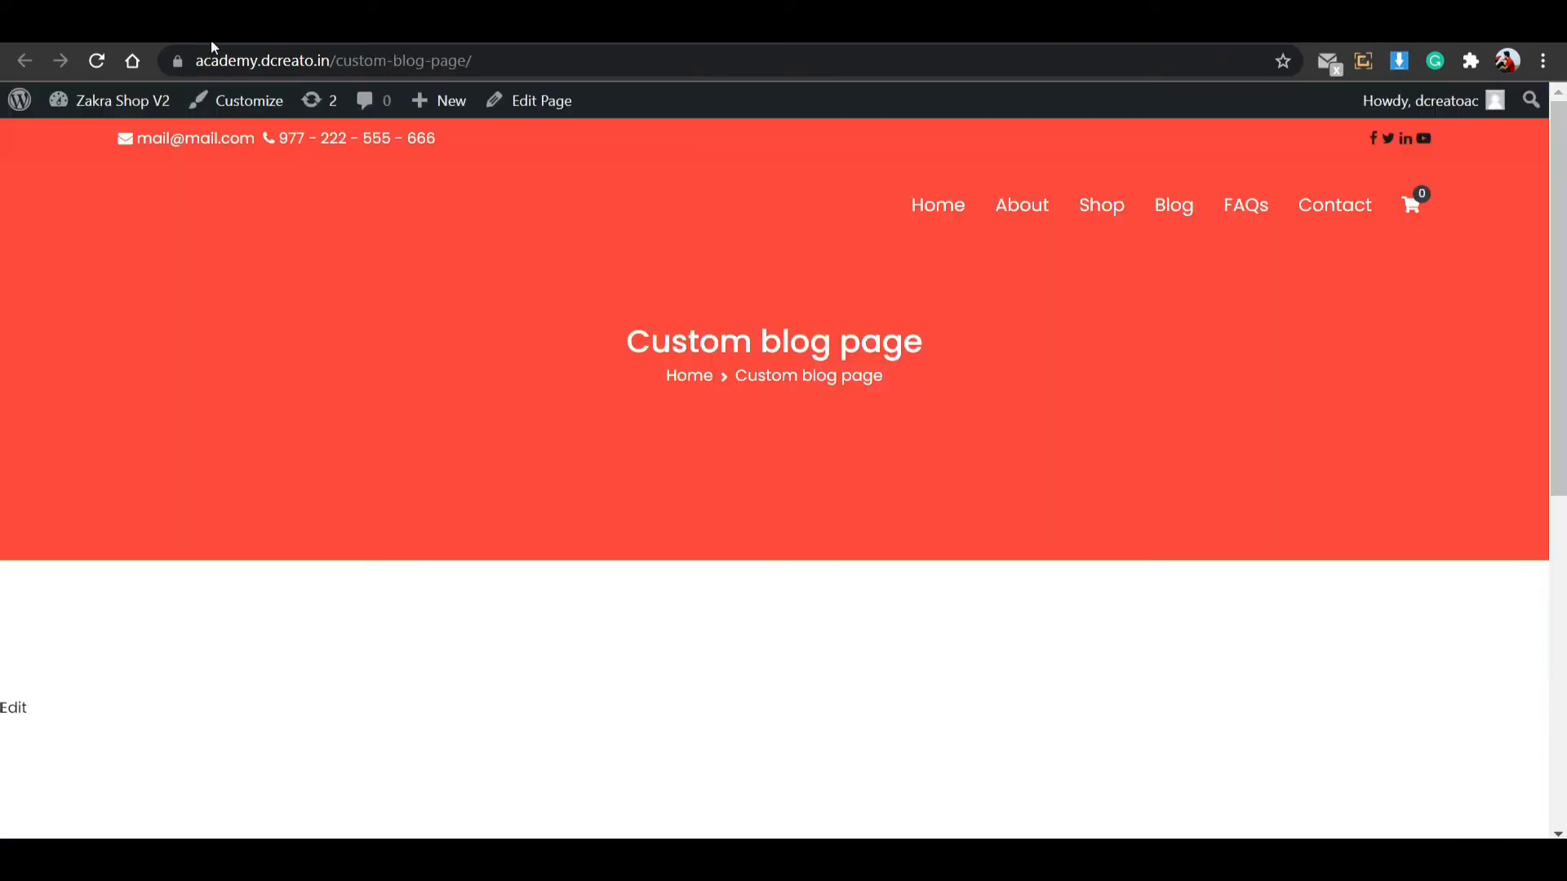
pyautogui.click(96, 61)
pyautogui.scroll(-8, 563, 343)
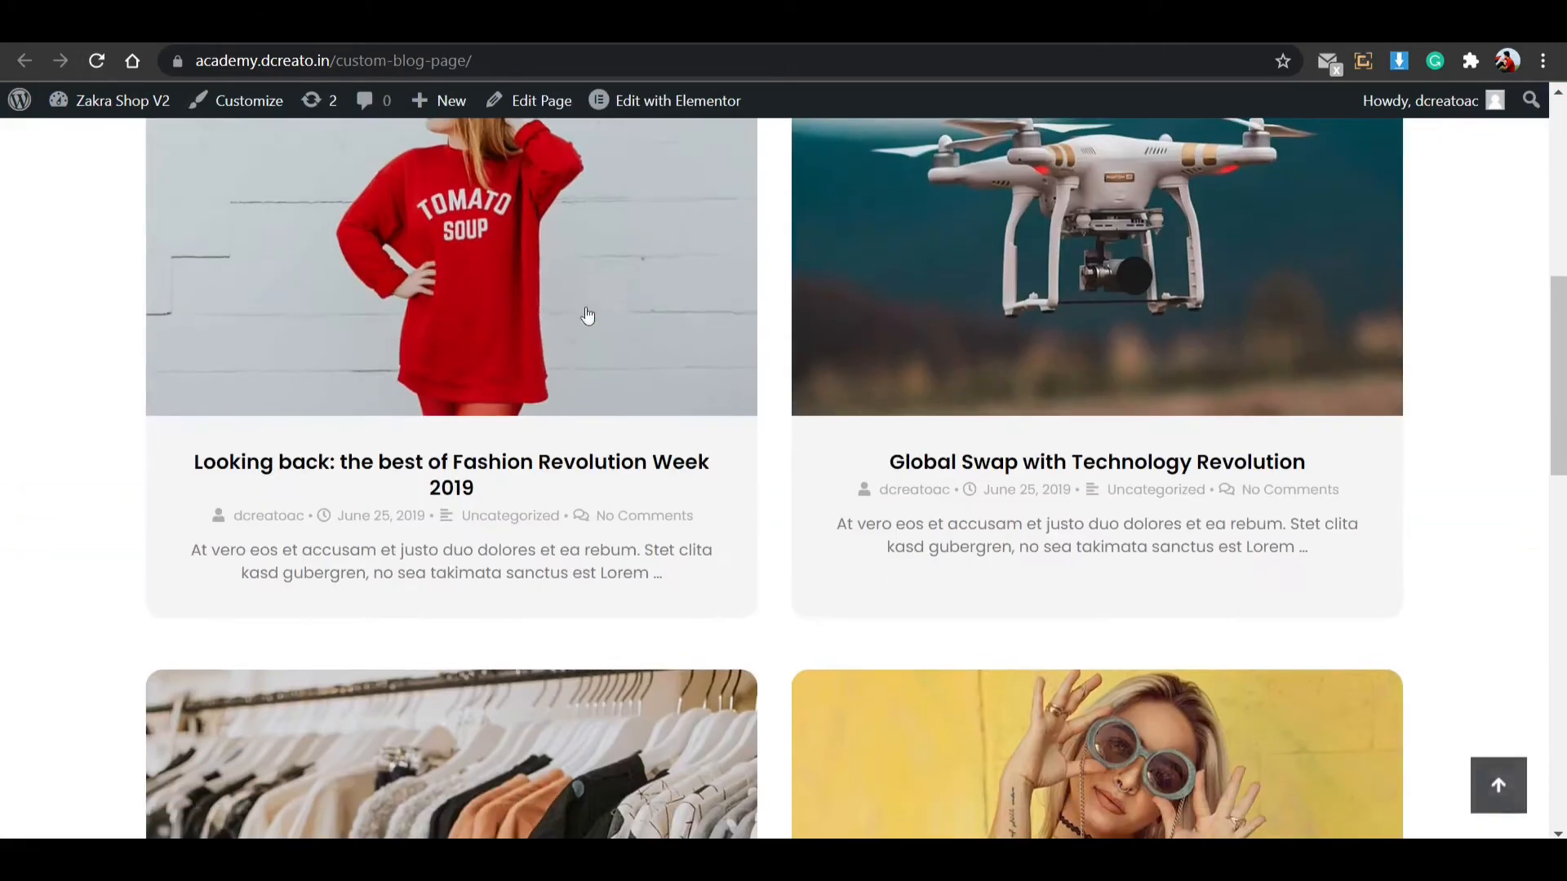
pyautogui.scroll(4, 797, 326)
pyautogui.scroll(-10, 797, 325)
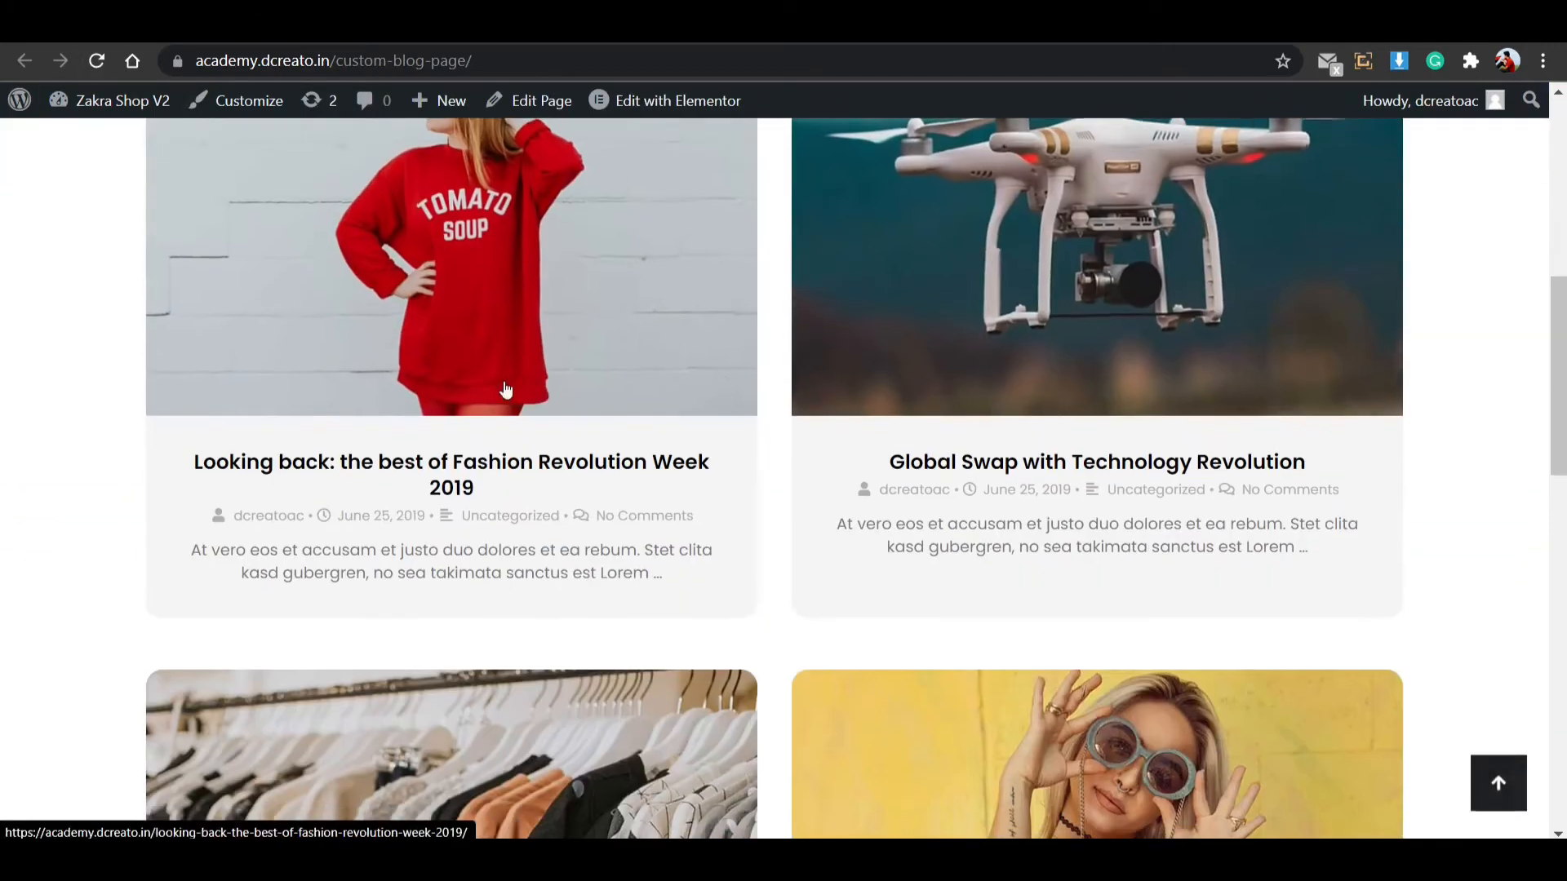
pyautogui.scroll(-5, 945, 486)
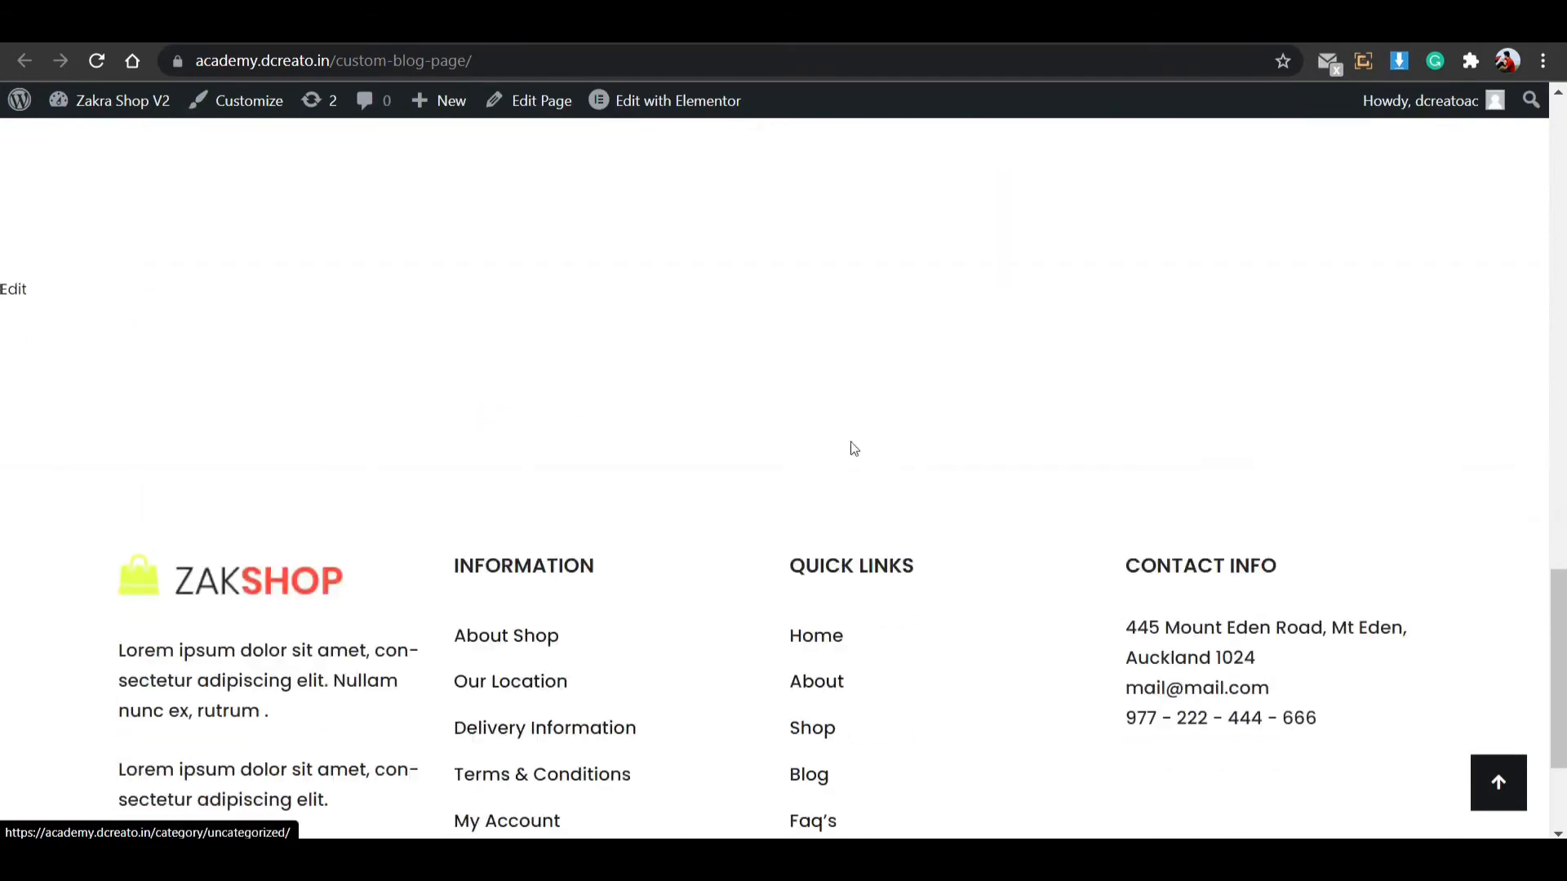
pyautogui.scroll(10, 850, 444)
pyautogui.scroll(8, 592, 422)
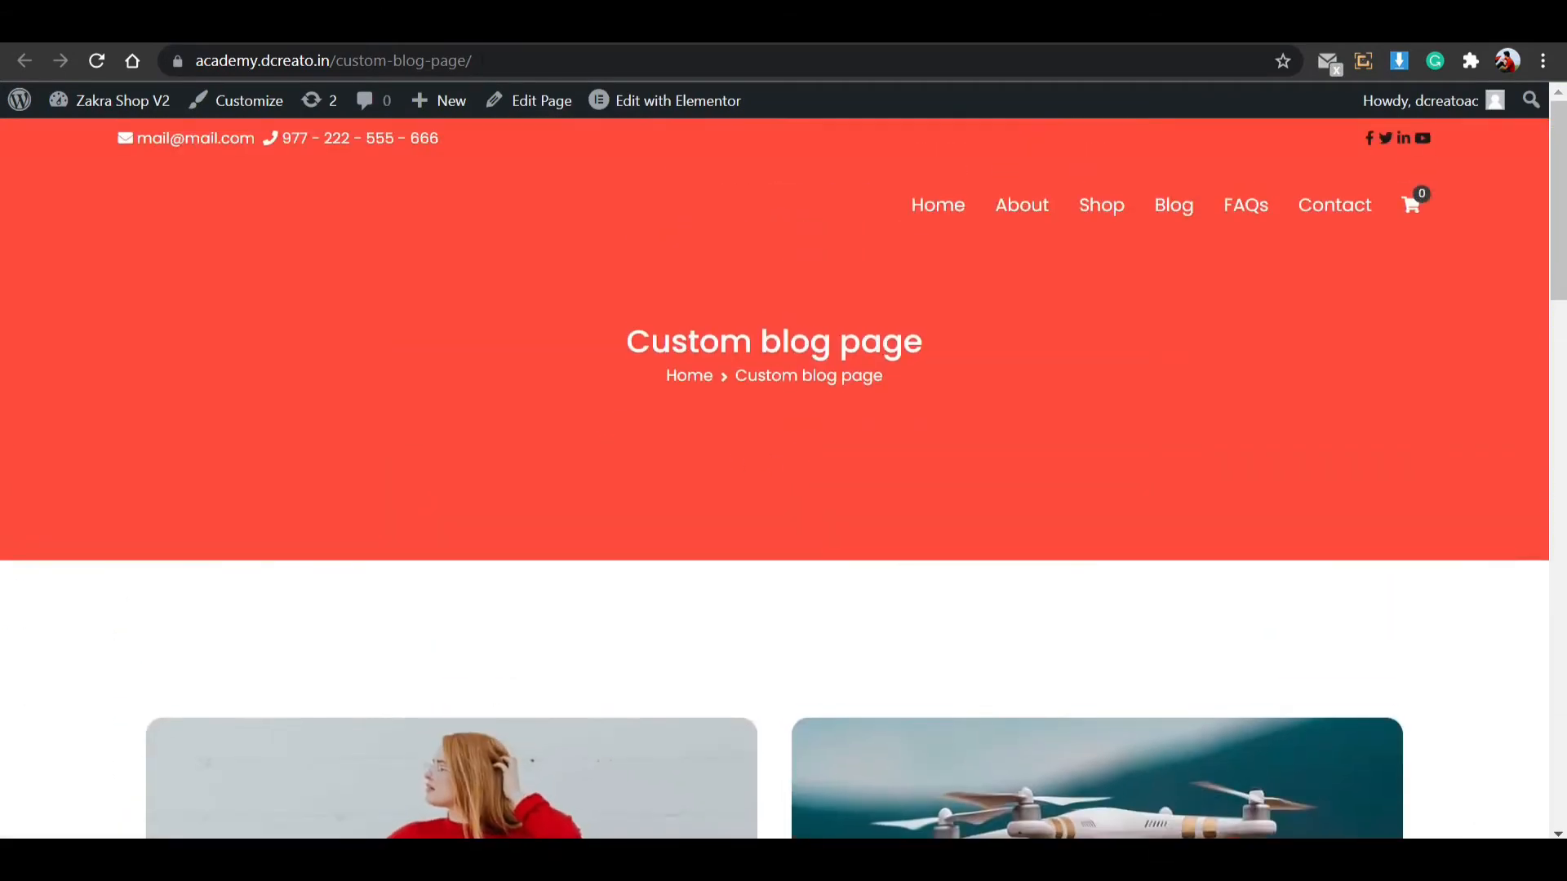
# Compare the result with the earlier Custom Blog page and the default Blog page, and return to the WordPress editor for the Custom blog page.
pyautogui.hotkey('alt', 'Left')
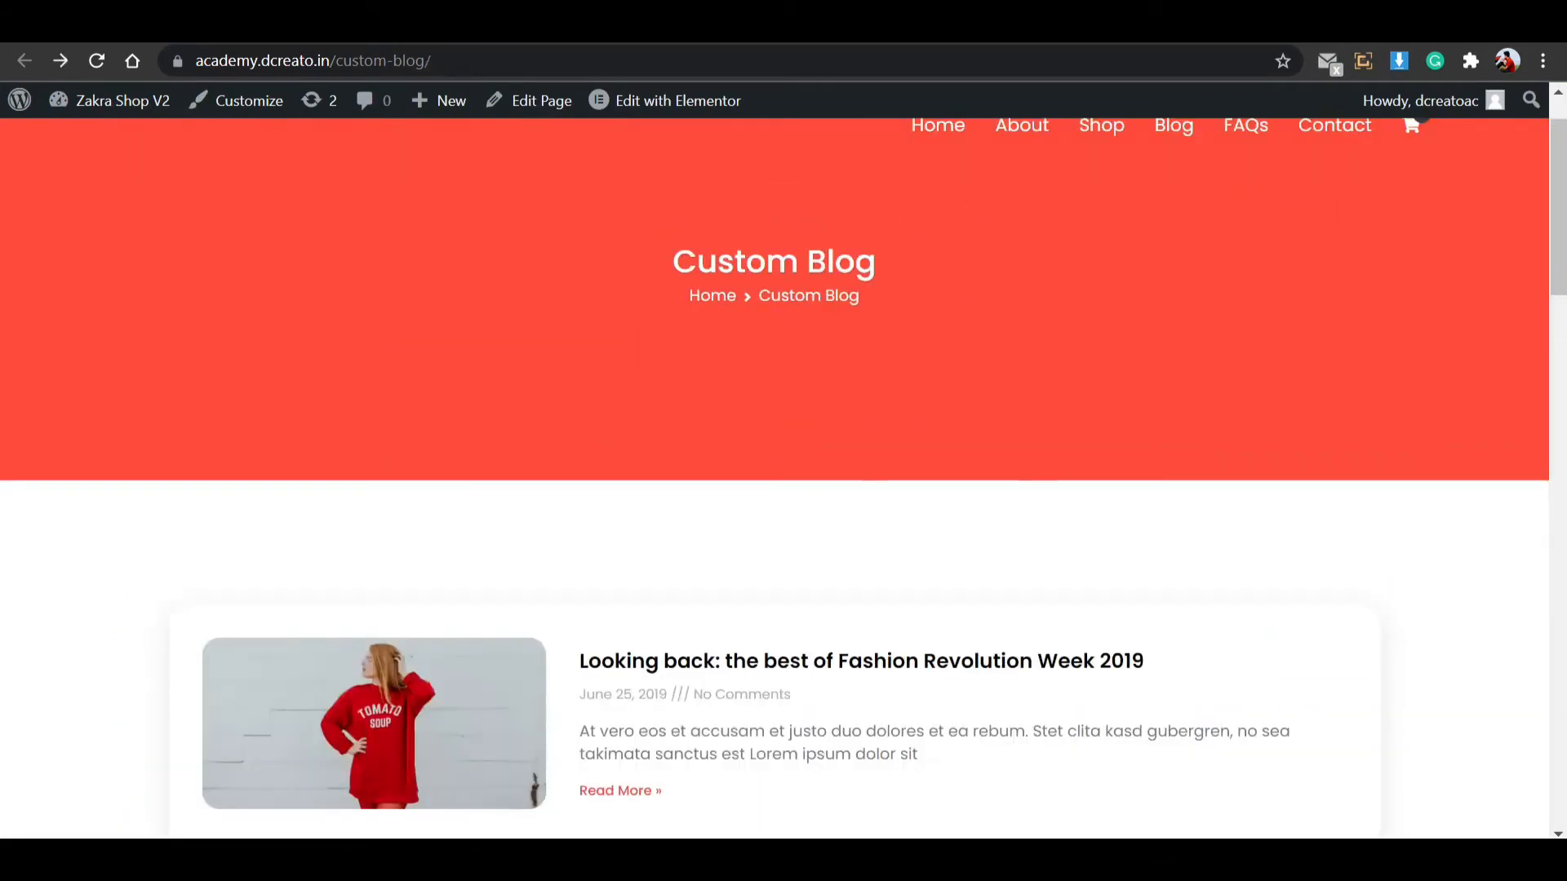
pyautogui.hotkey('alt', 'Left')
pyautogui.scroll(-5, 944, 455)
pyautogui.scroll(5, 947, 424)
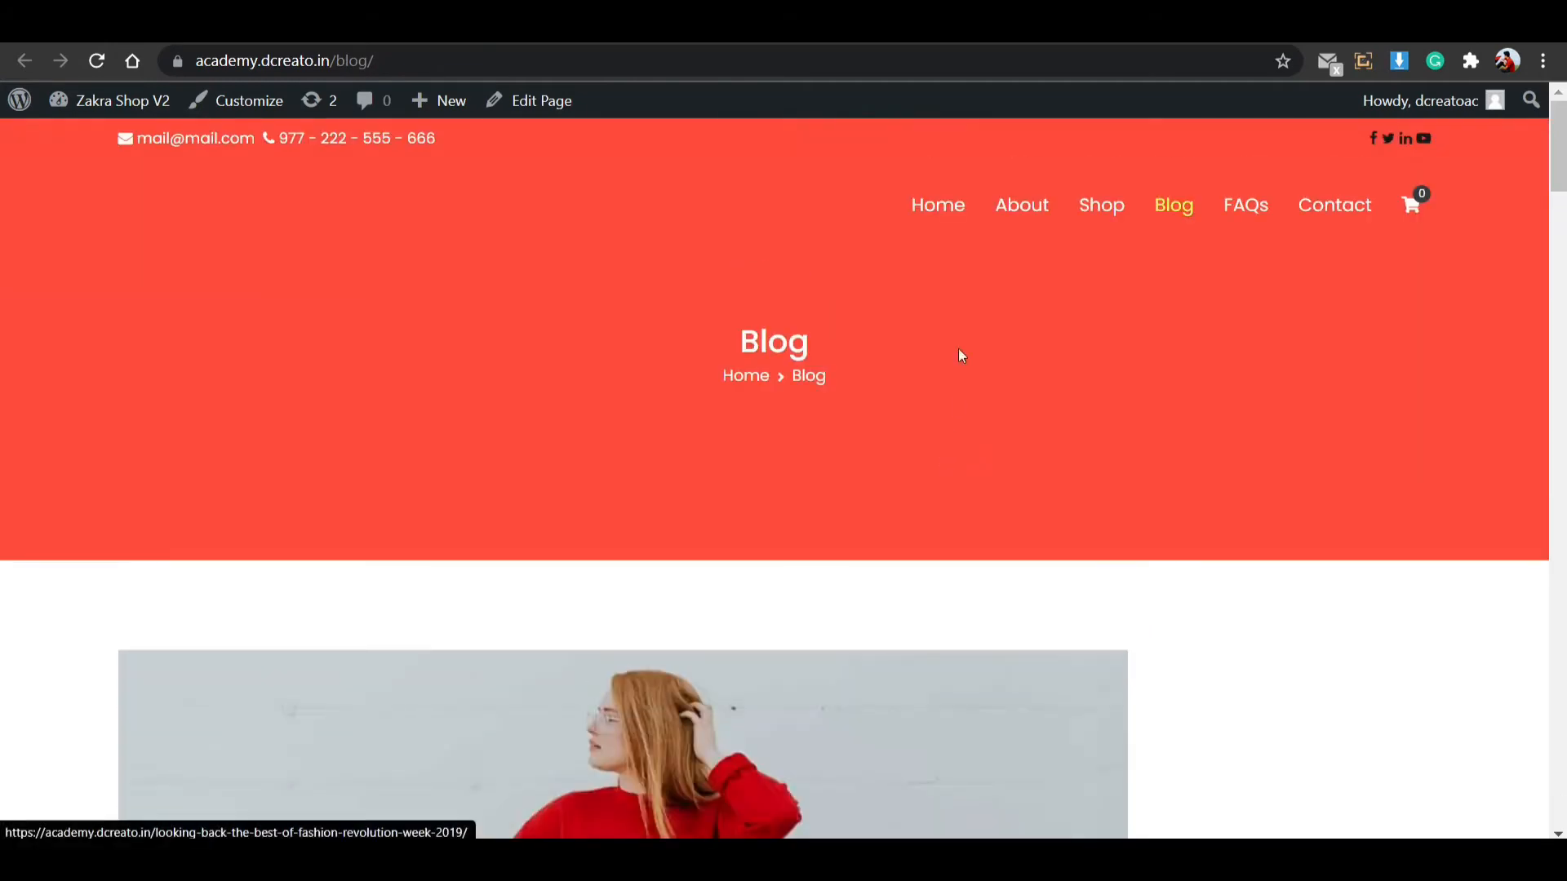
pyautogui.hotkey('alt', 'Right')
pyautogui.hotkey('alt', 'Right')
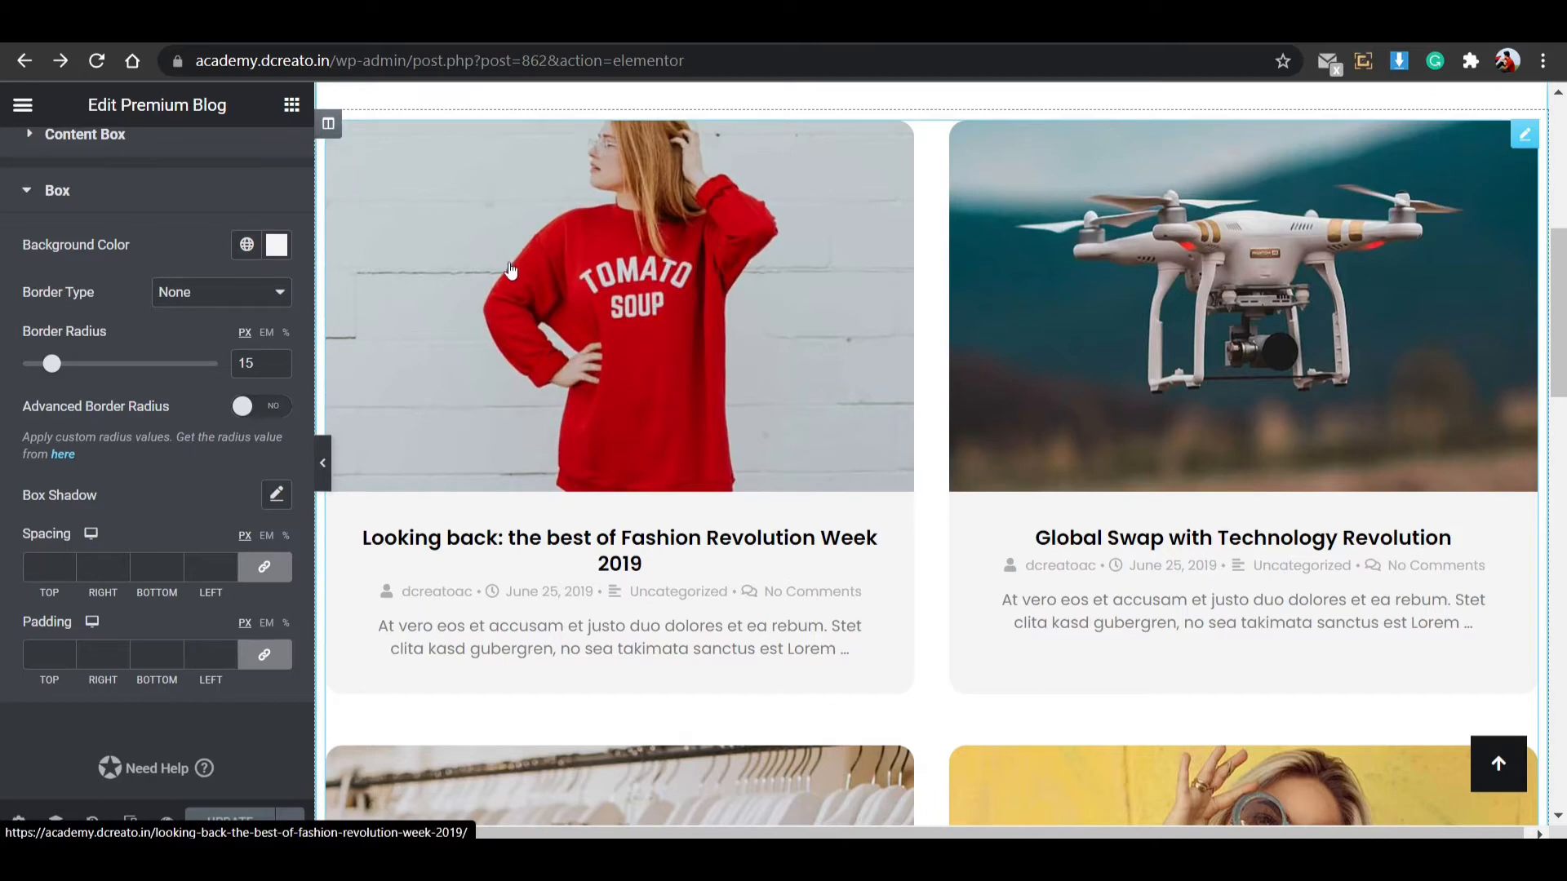
pyautogui.click(25, 61)
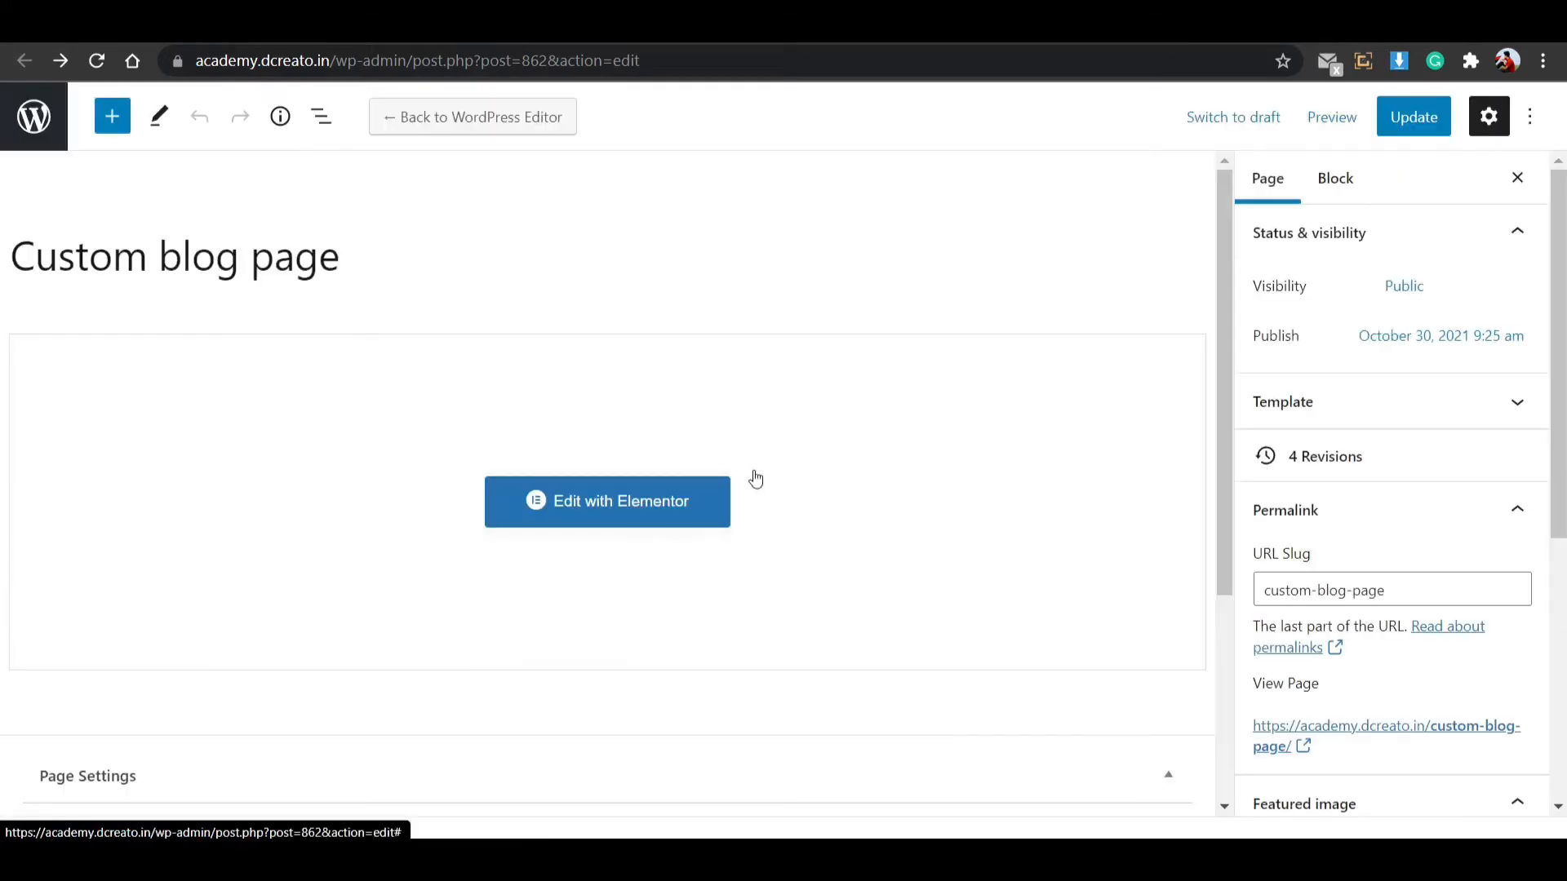
# Switch the page layout in the Page Settings to the one with a right sidebar and update the page.
pyautogui.scroll(-4, 802, 520)
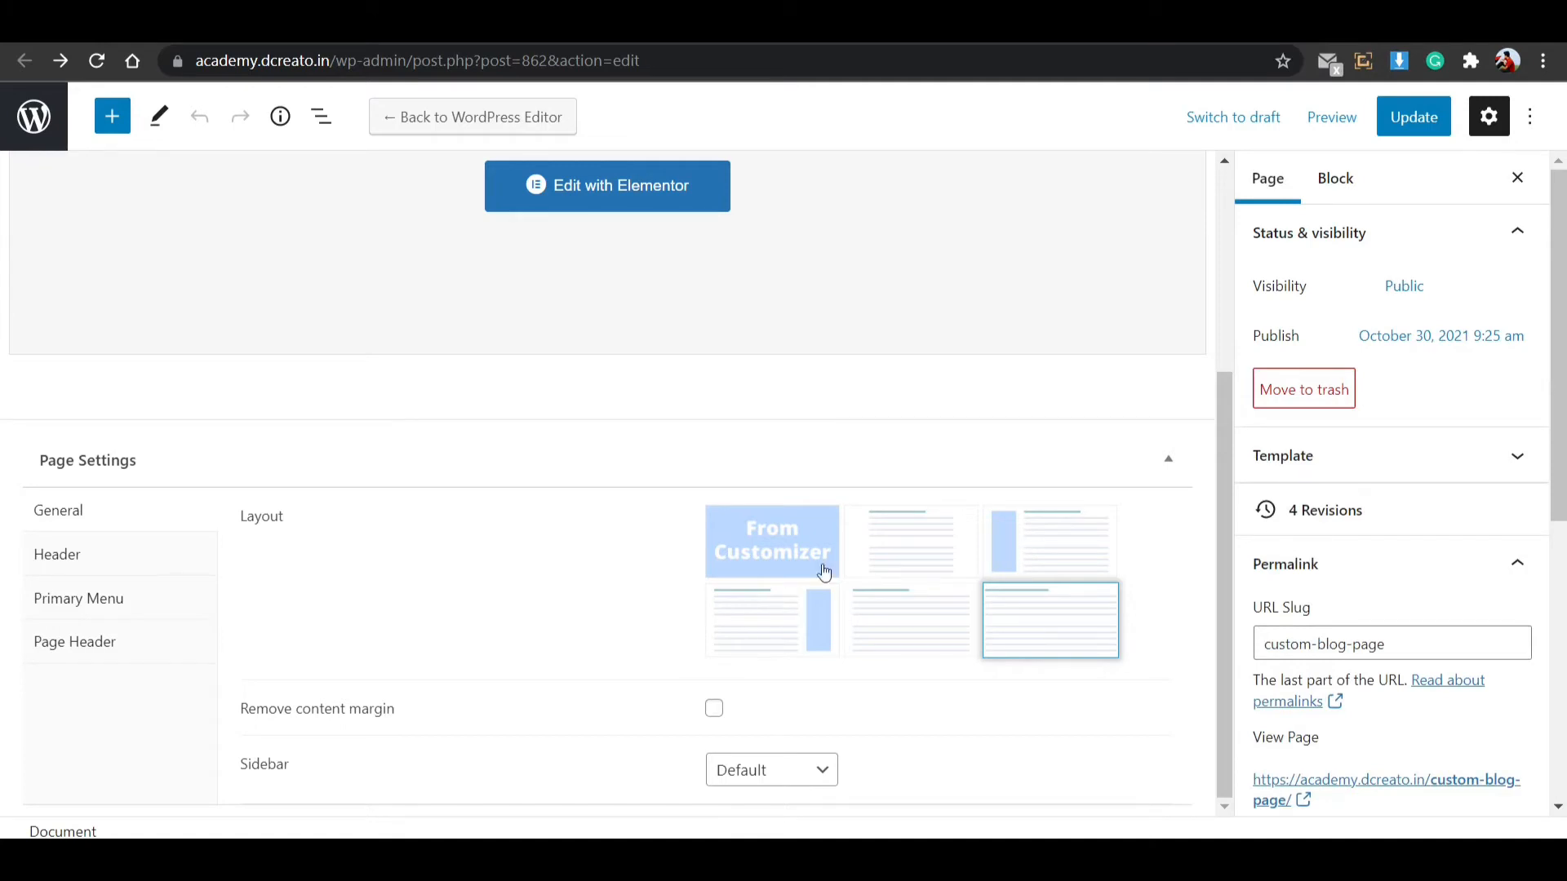
pyautogui.click(1011, 560)
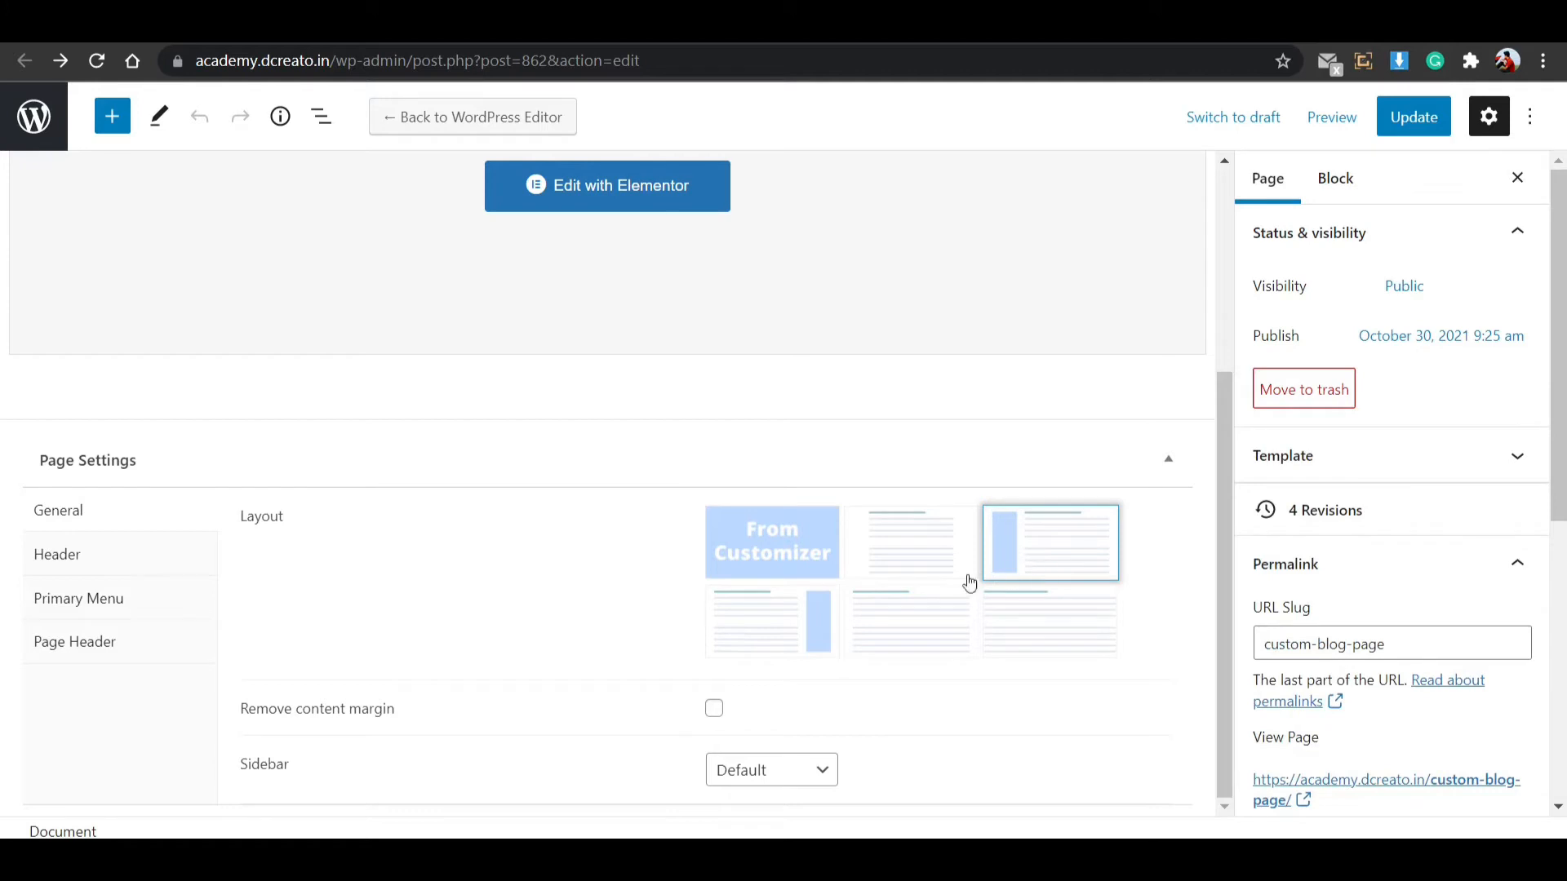
pyautogui.click(793, 627)
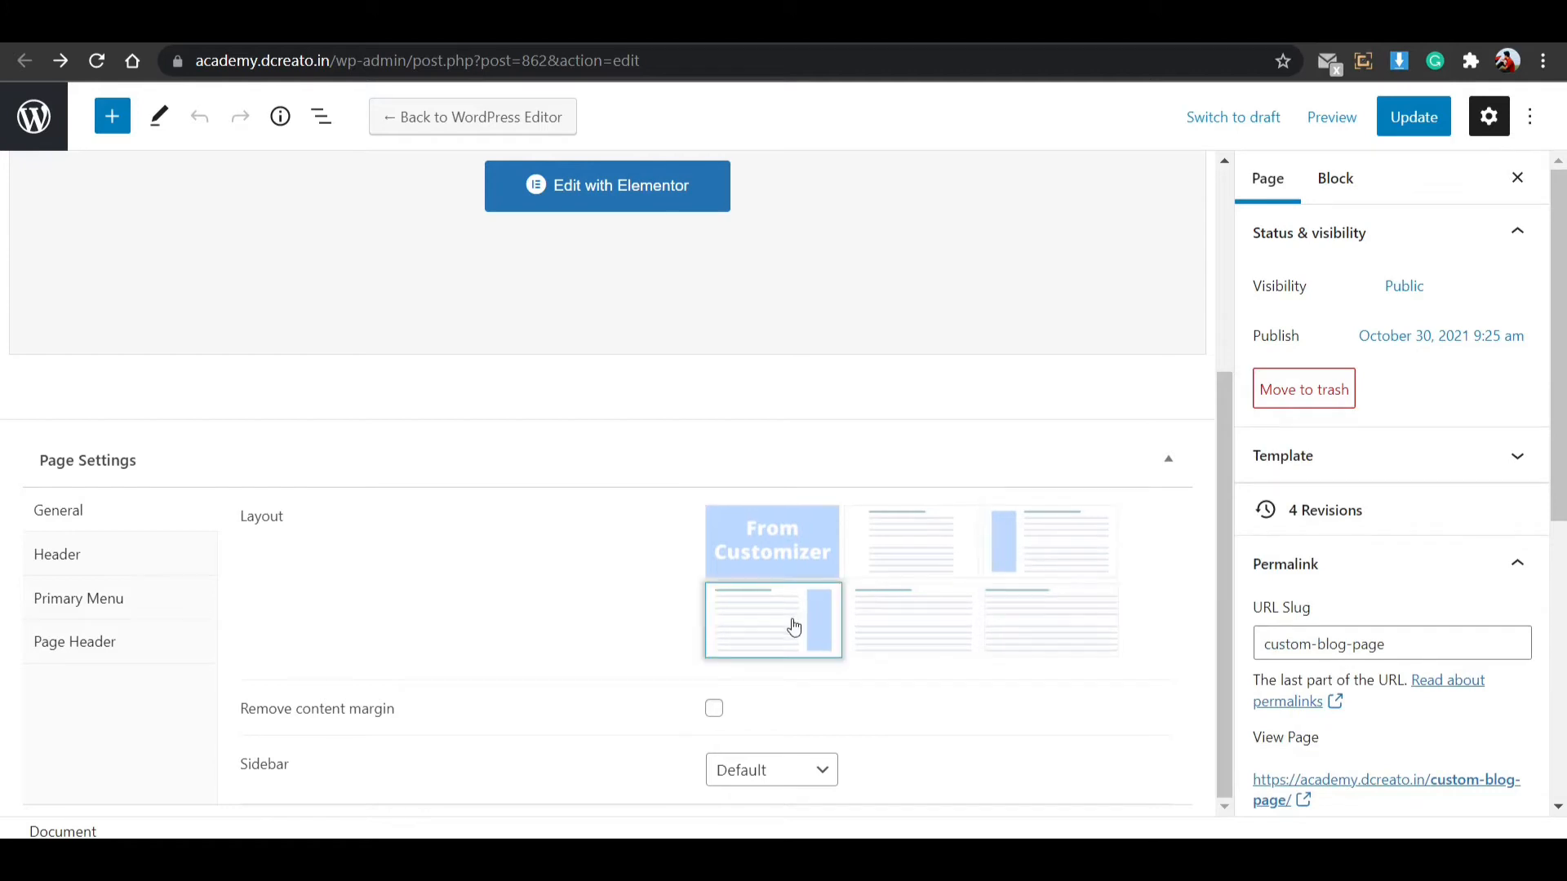
pyautogui.click(1397, 117)
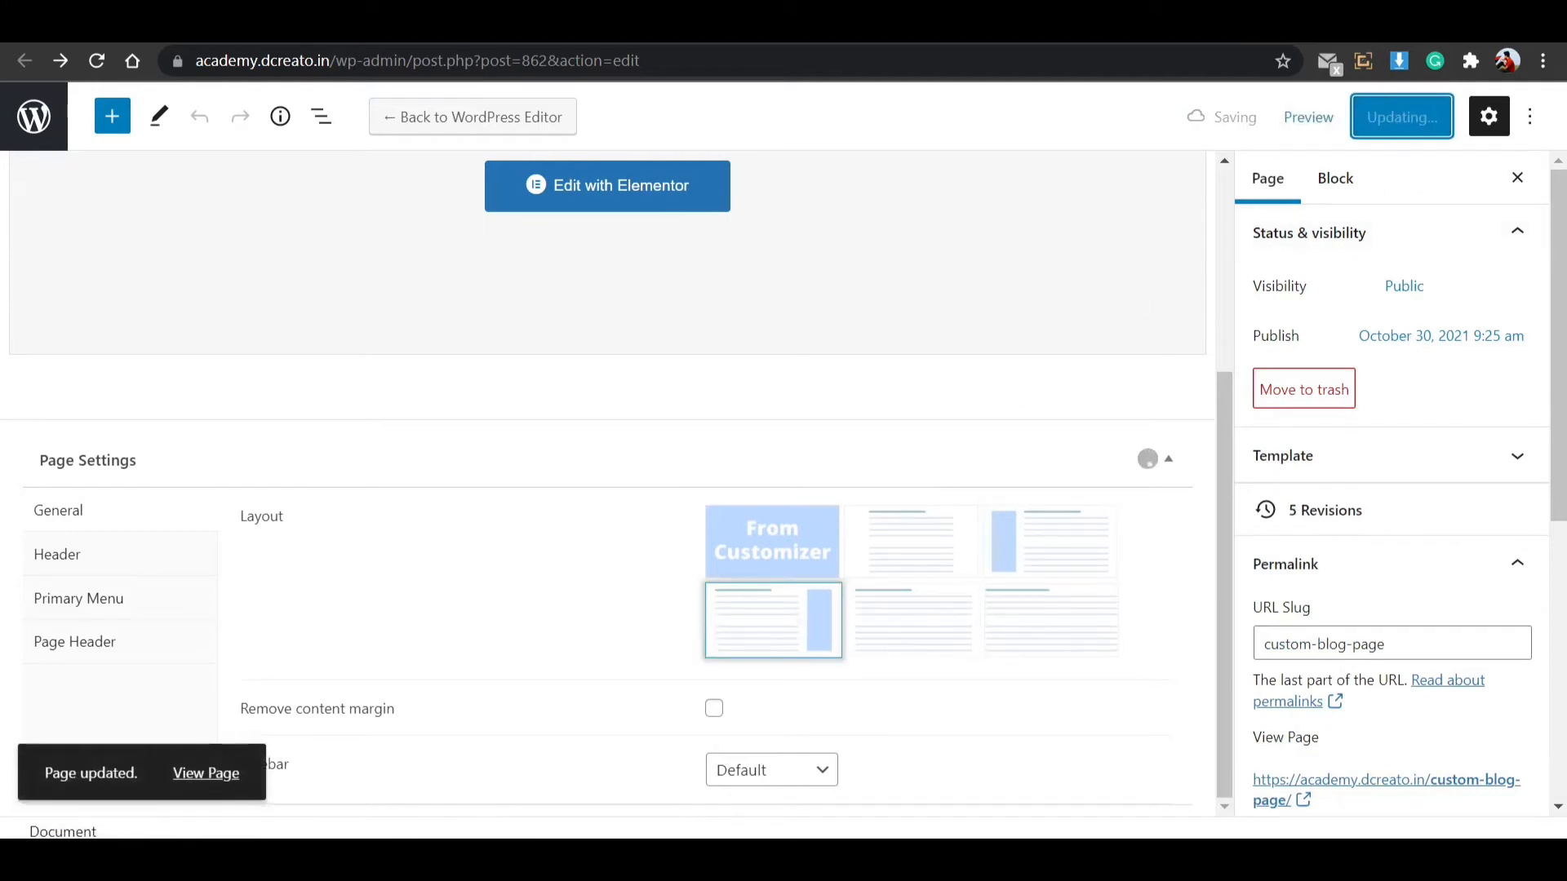
# Reload the published Custom blog page, look through its posts and sidebar, and return to the WordPress page editor.
pyautogui.click(522, 27)
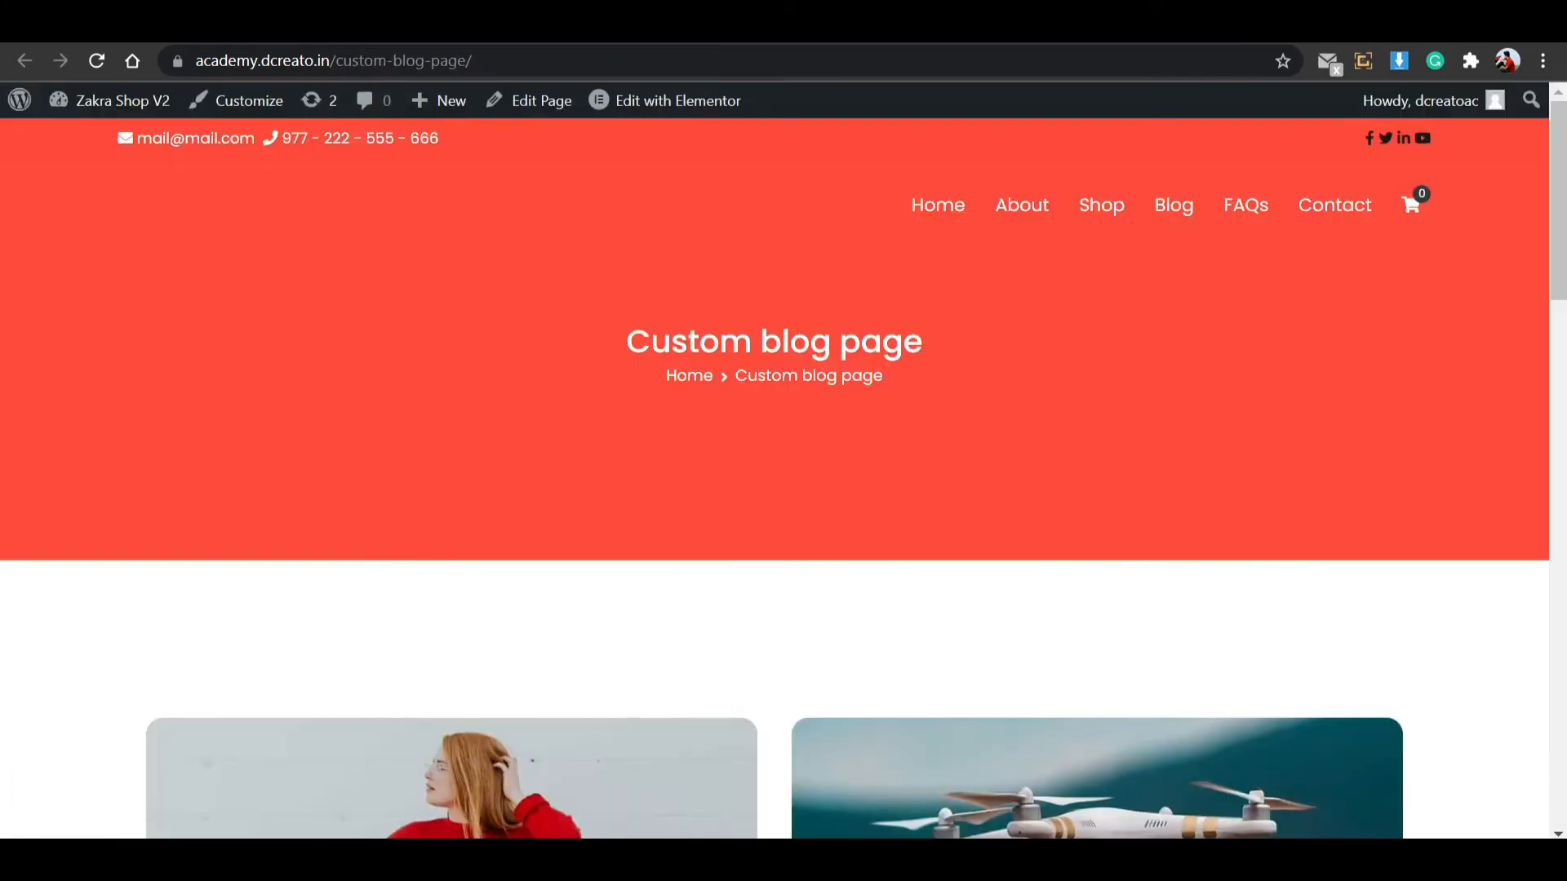
pyautogui.click(96, 61)
pyautogui.scroll(-7, 392, 367)
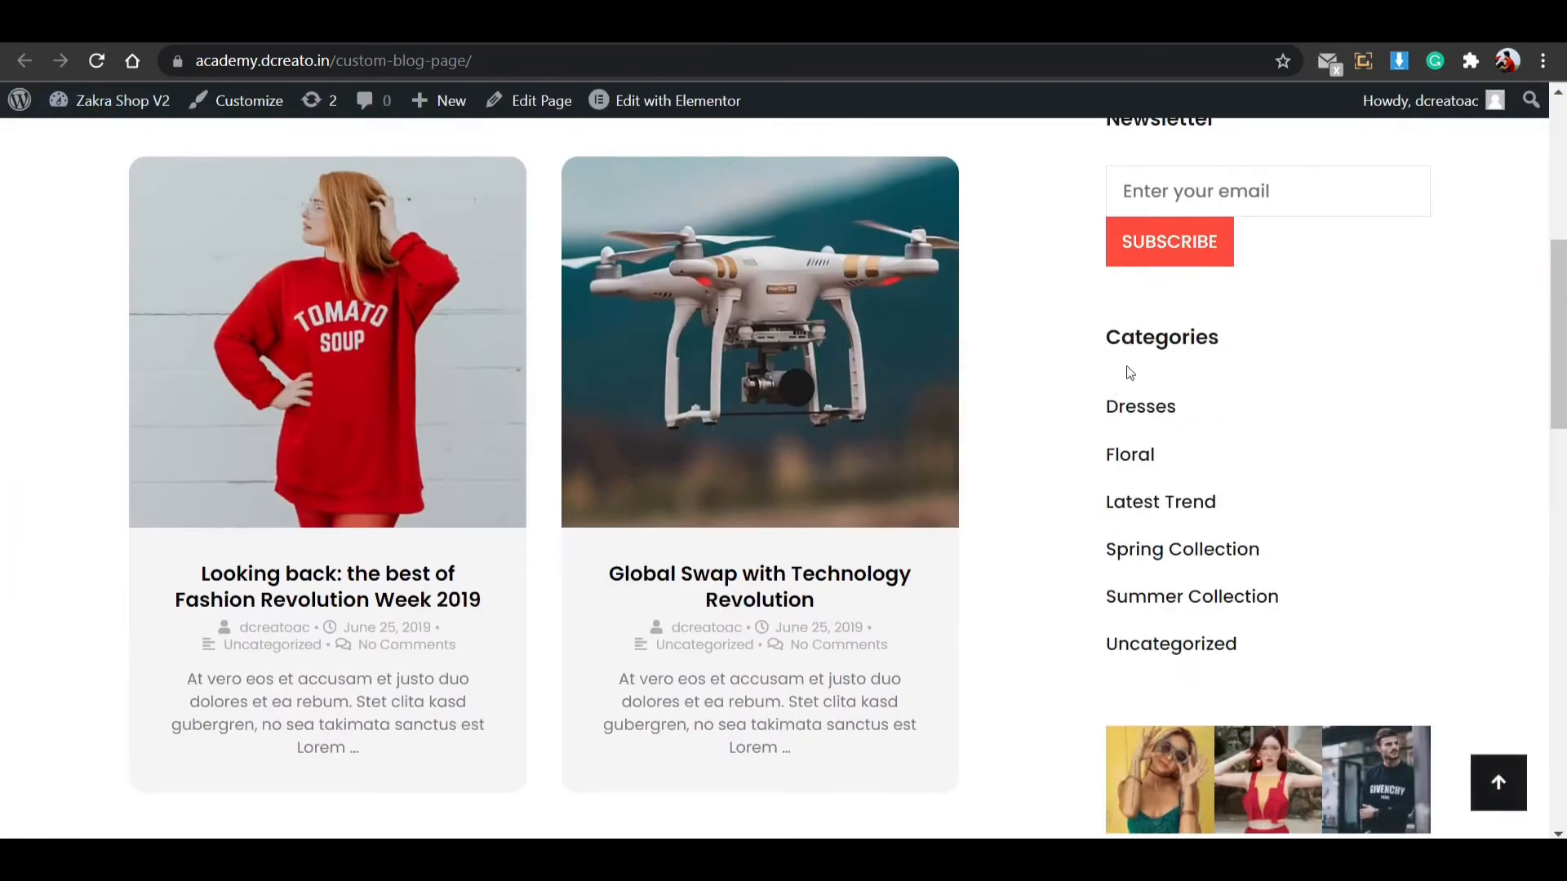
pyautogui.scroll(-12, 1159, 367)
pyautogui.scroll(18, 1200, 369)
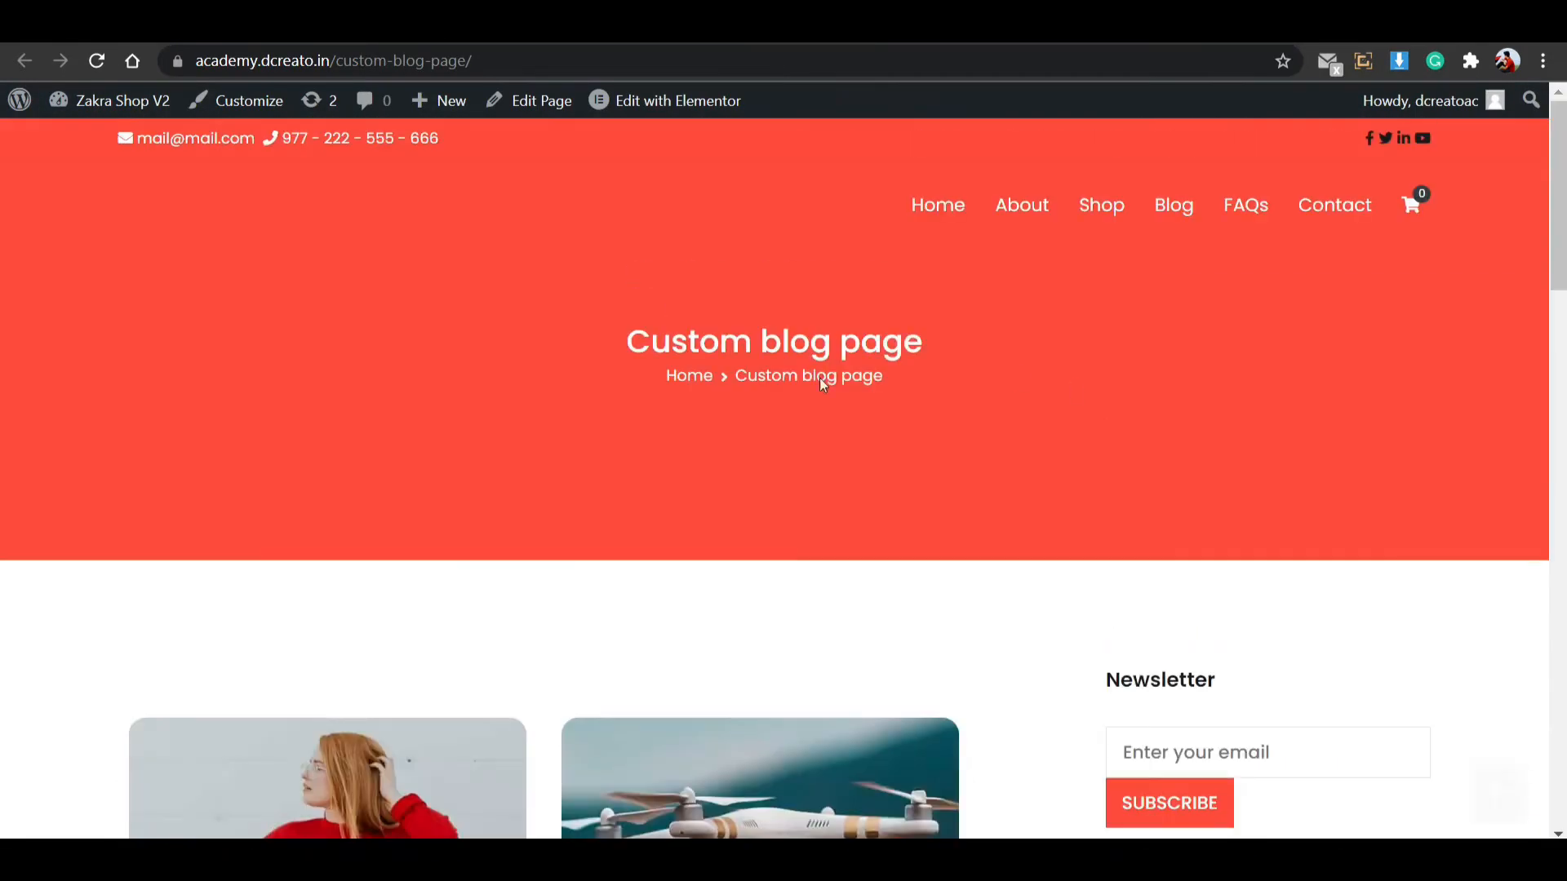
pyautogui.scroll(-5, 707, 614)
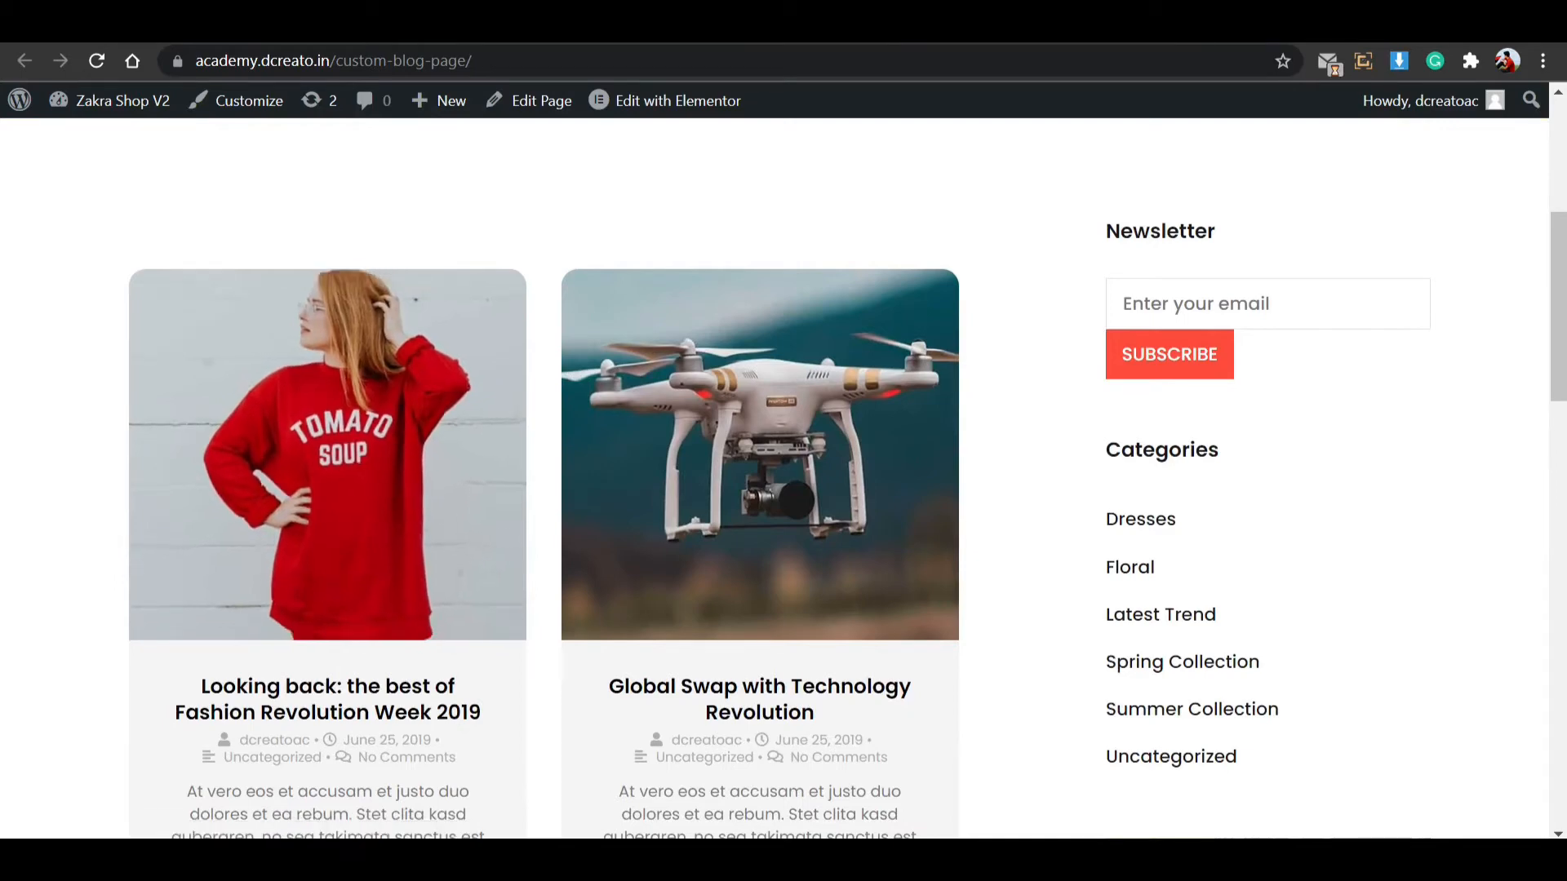
pyautogui.hotkey('alt', 'Left')
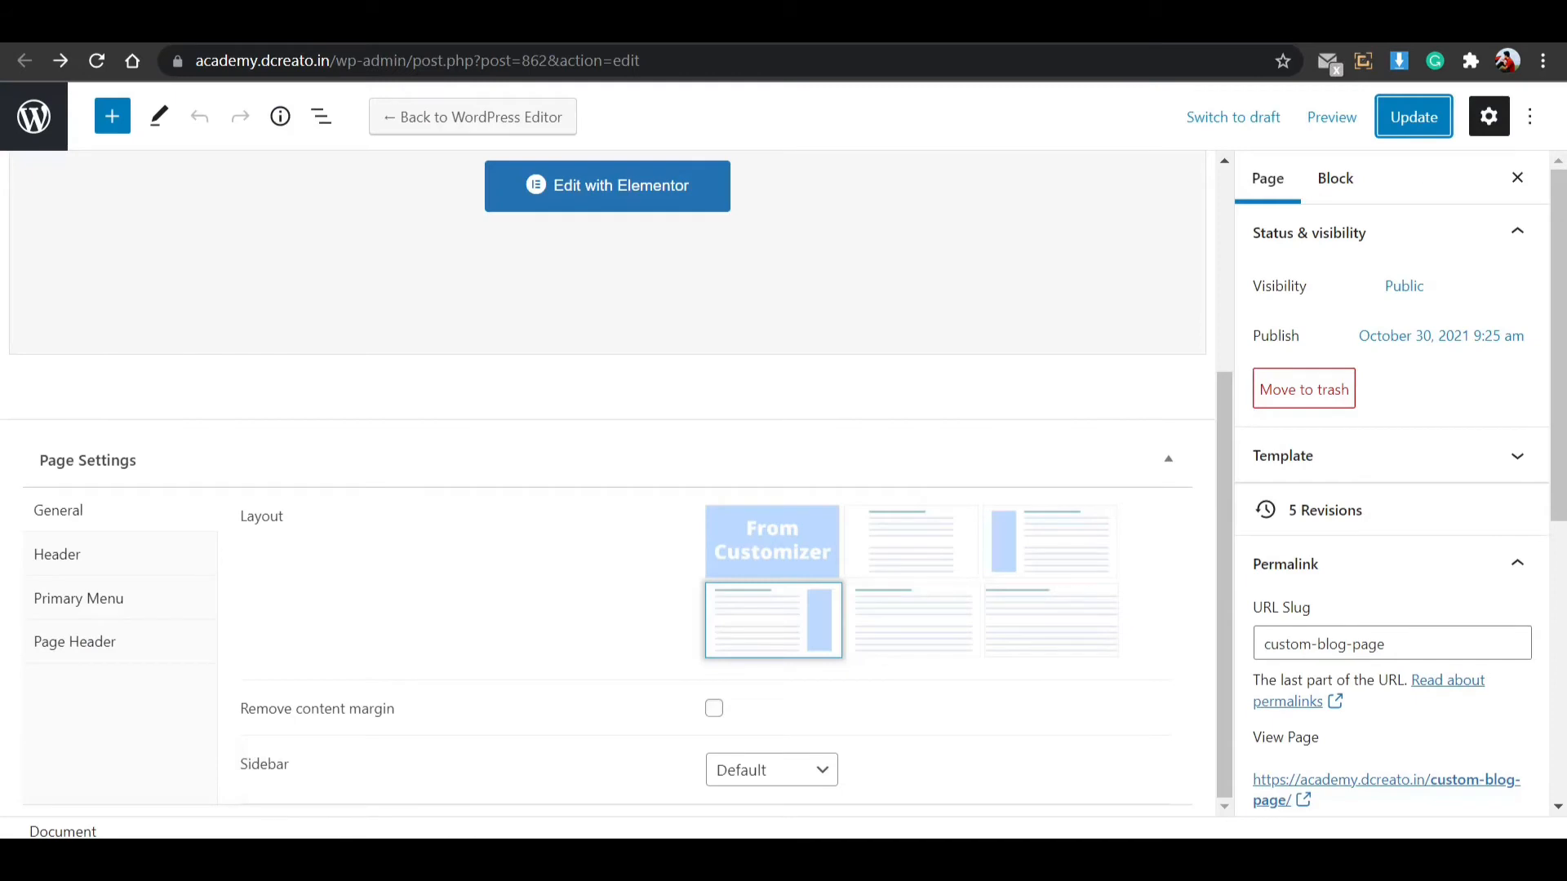
# Open the page in Elementor and delete the section holding the blog posts.
pyautogui.click(502, 202)
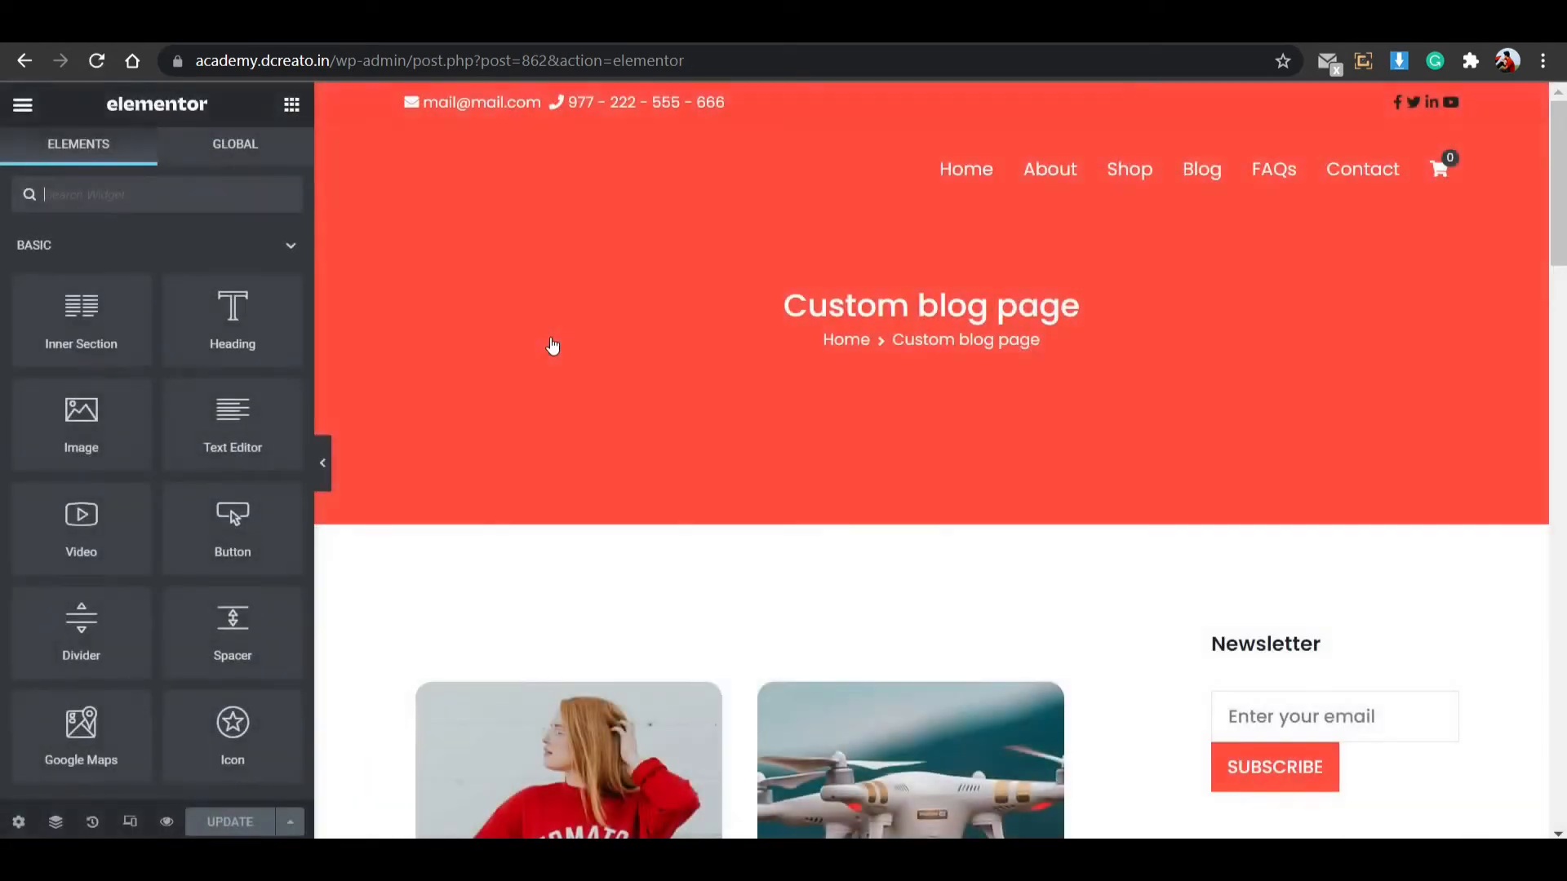
pyautogui.scroll(-5, 687, 496)
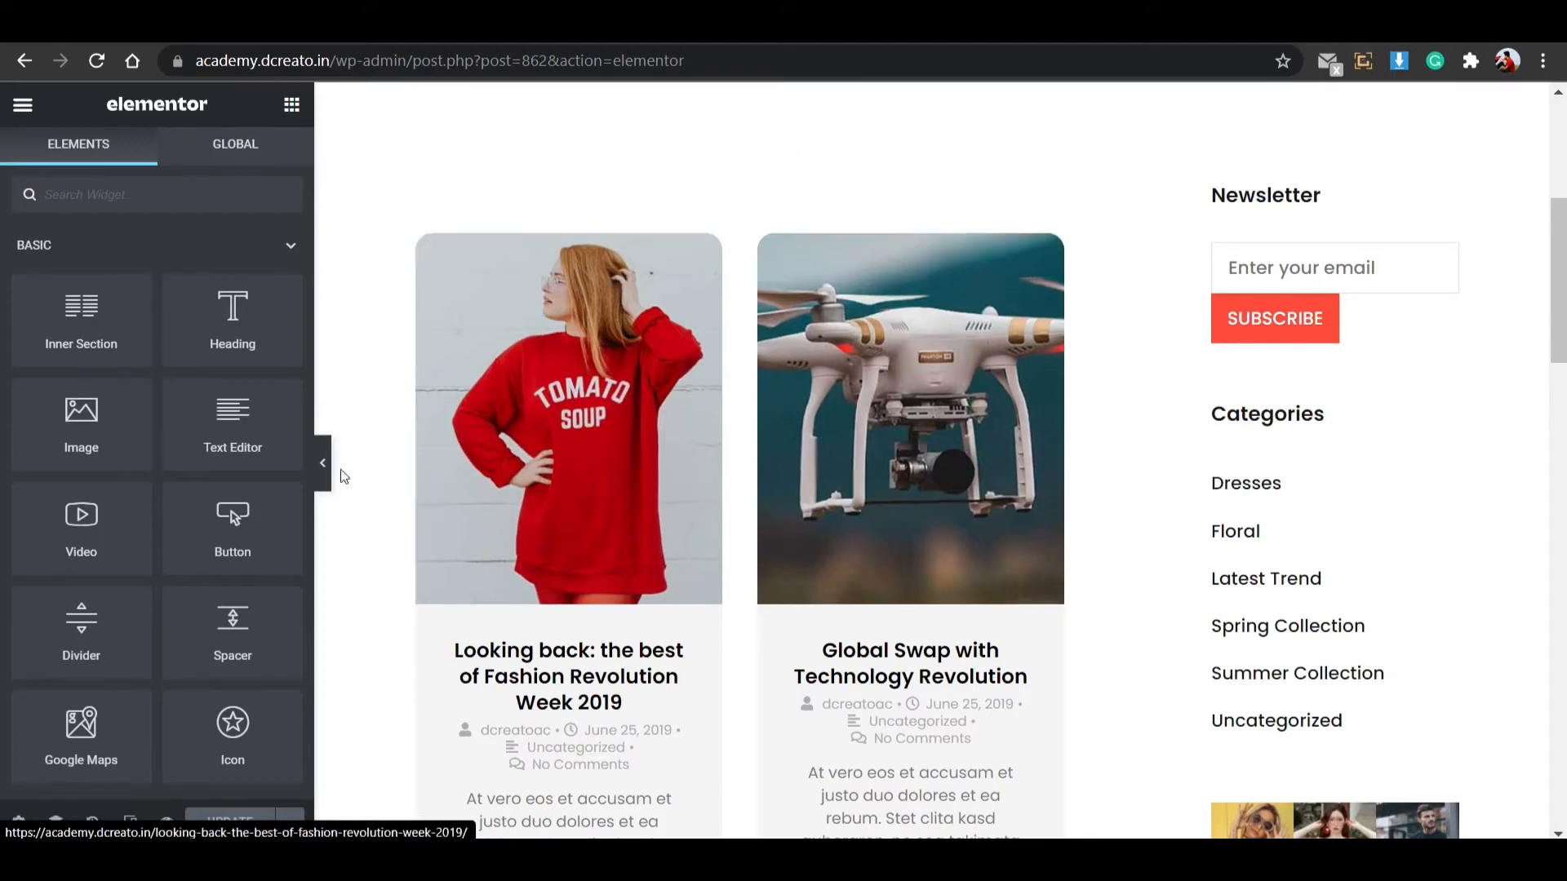
pyautogui.scroll(4, 870, 346)
pyautogui.scroll(-3, 880, 482)
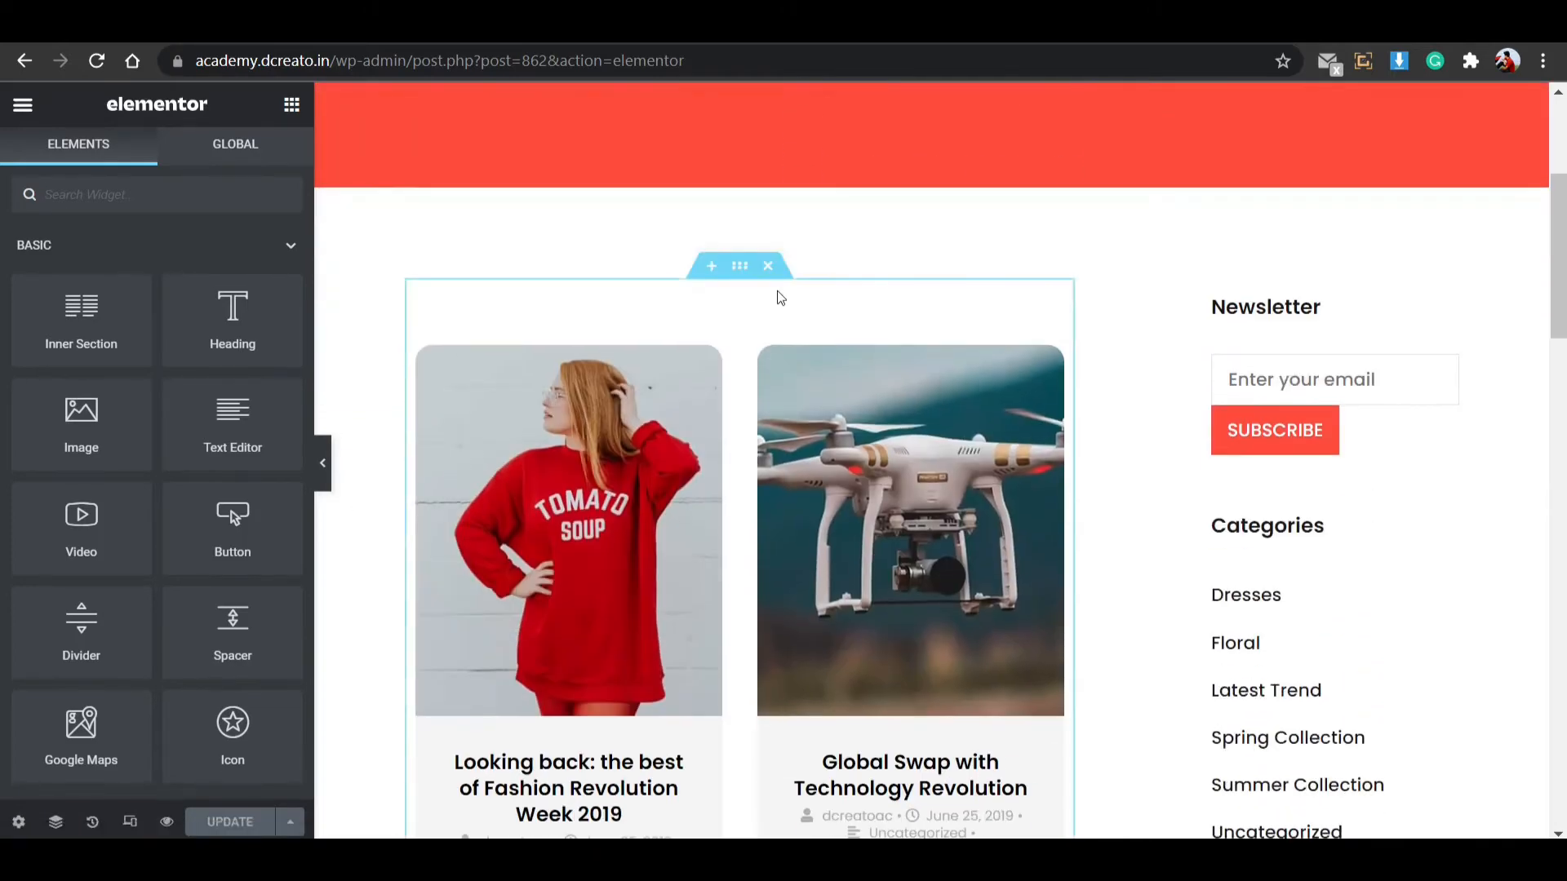
pyautogui.click(779, 267)
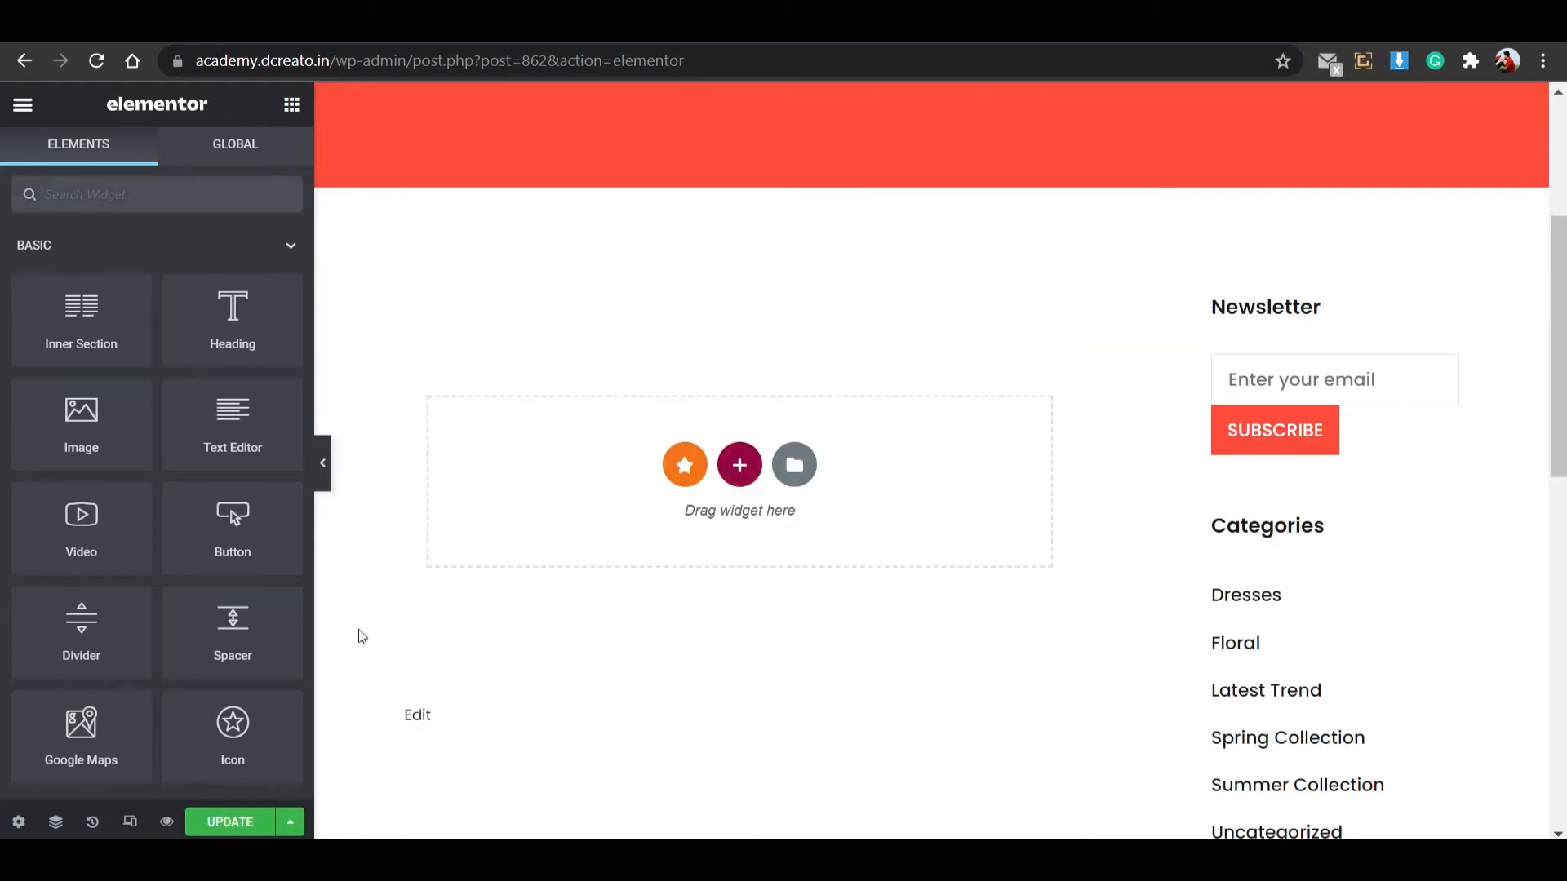
# Update the page and reload the published Custom blog page to check its content area.
pyautogui.click(230, 822)
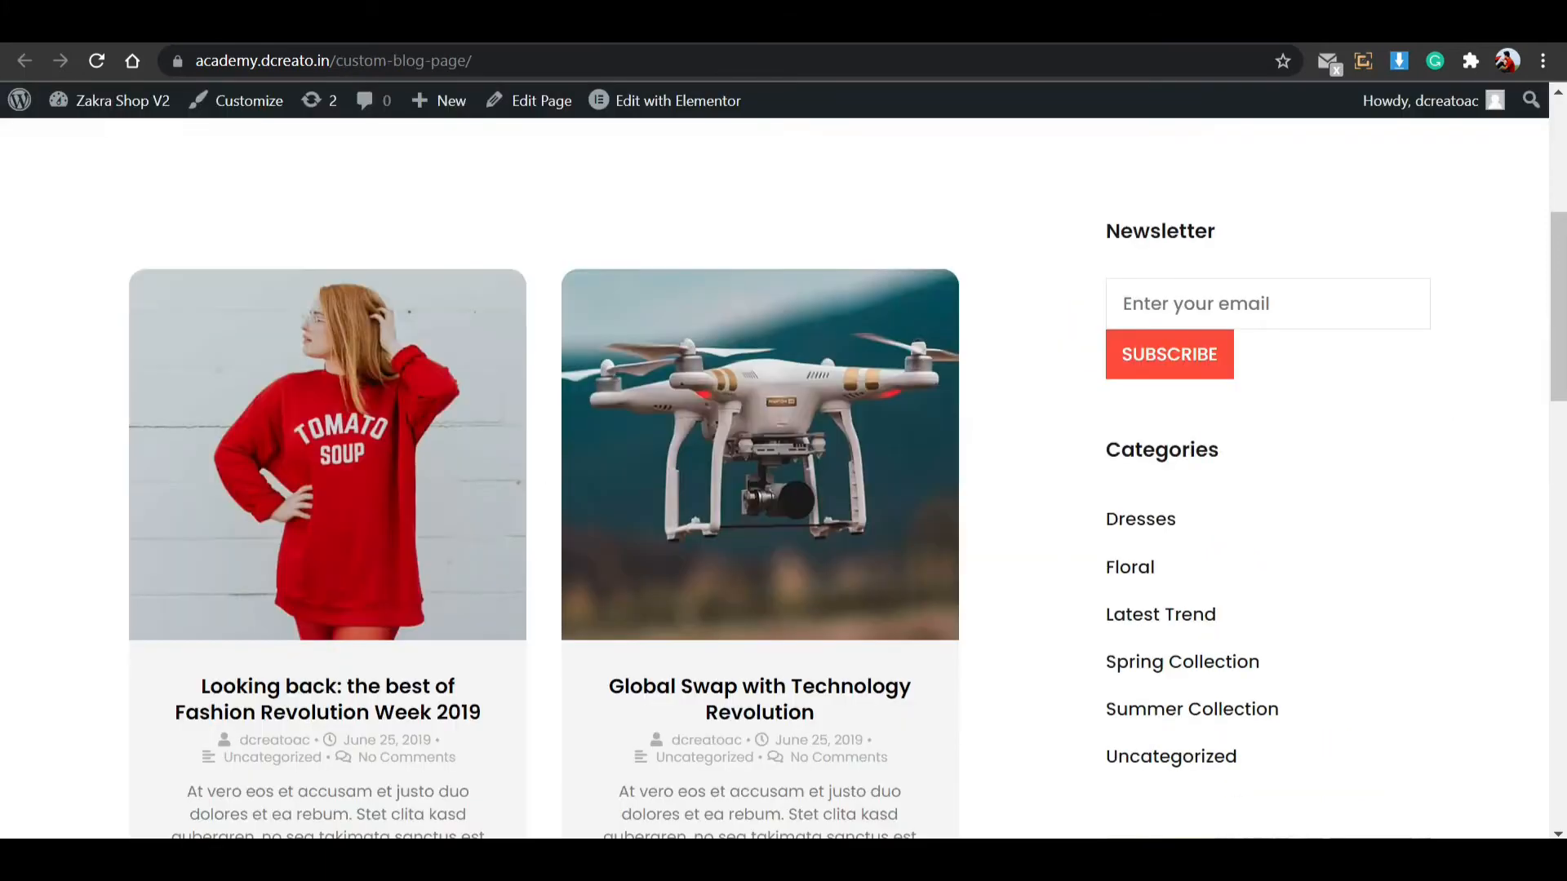
pyautogui.click(97, 61)
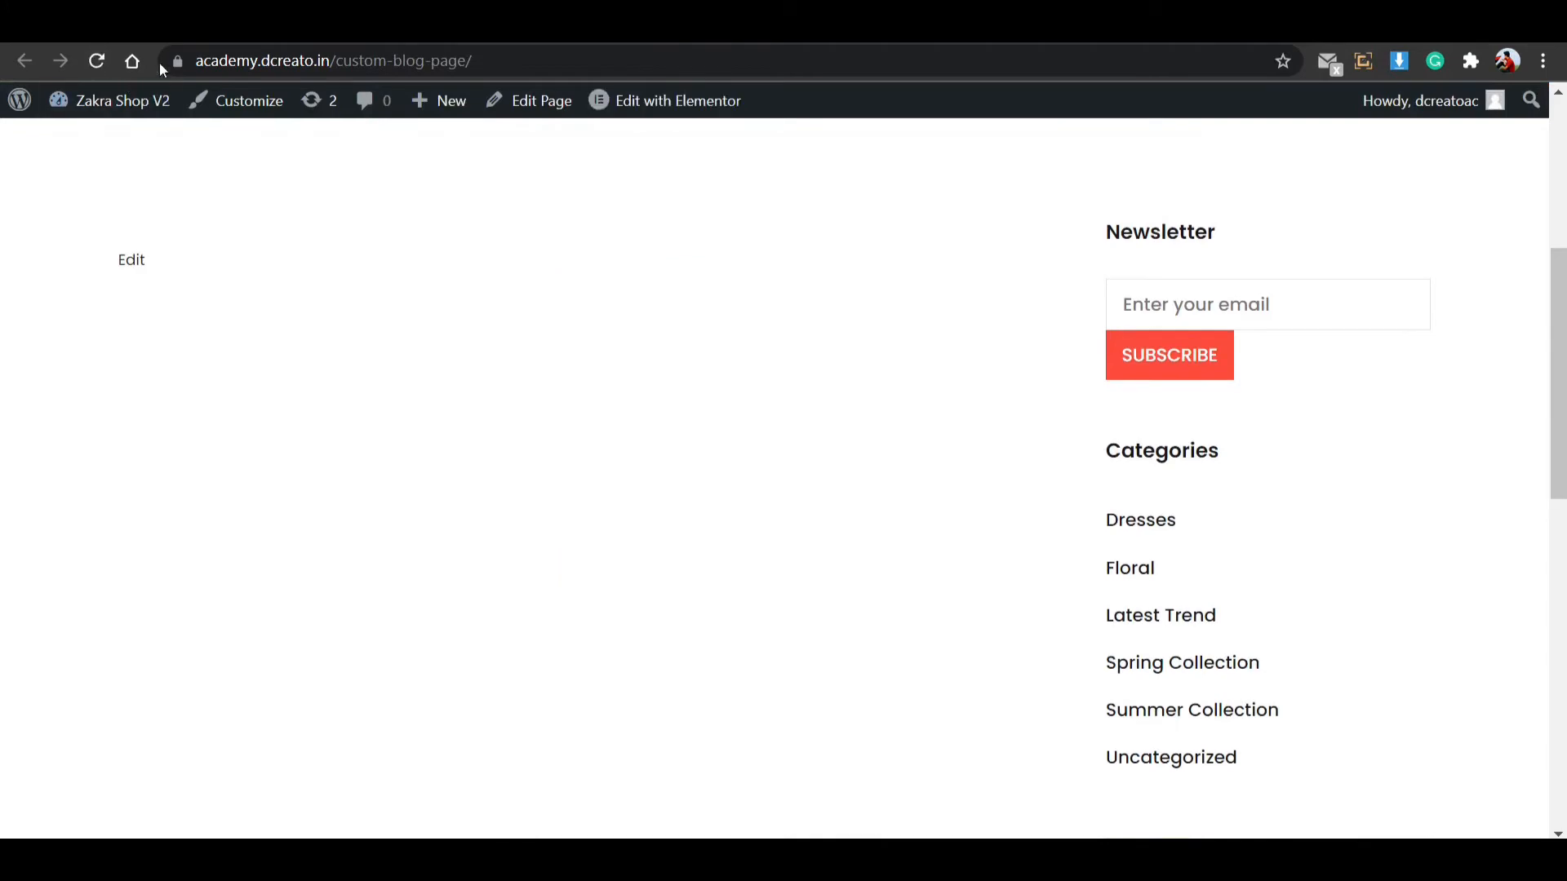
pyautogui.scroll(-2, 930, 479)
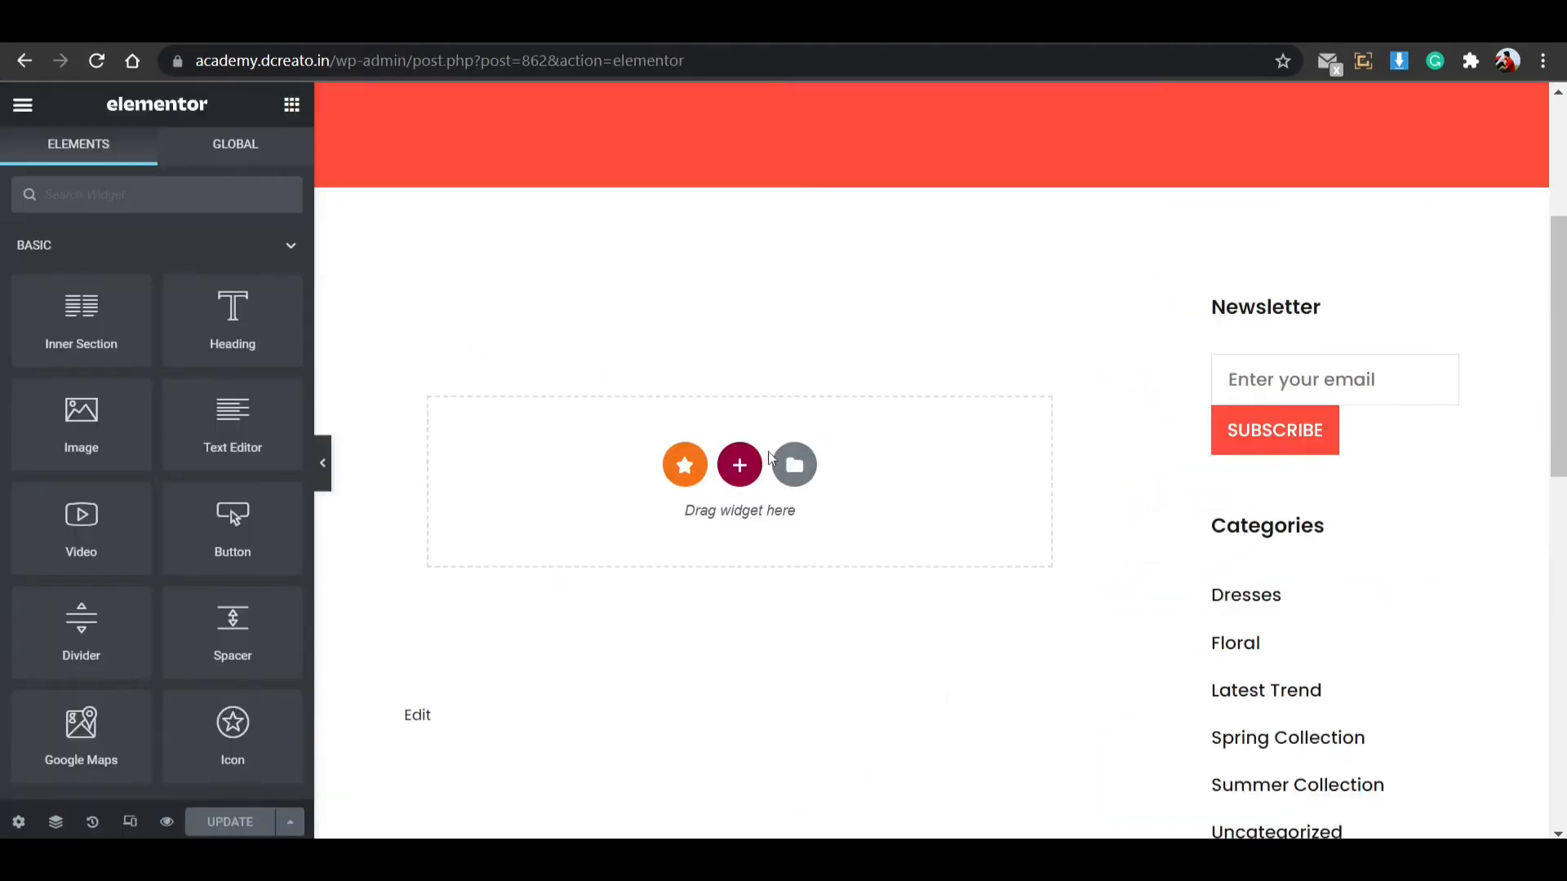
# Add a new single-column section in Elementor and set its top and bottom padding to 50 px.
pyautogui.click(740, 465)
pyautogui.click(512, 514)
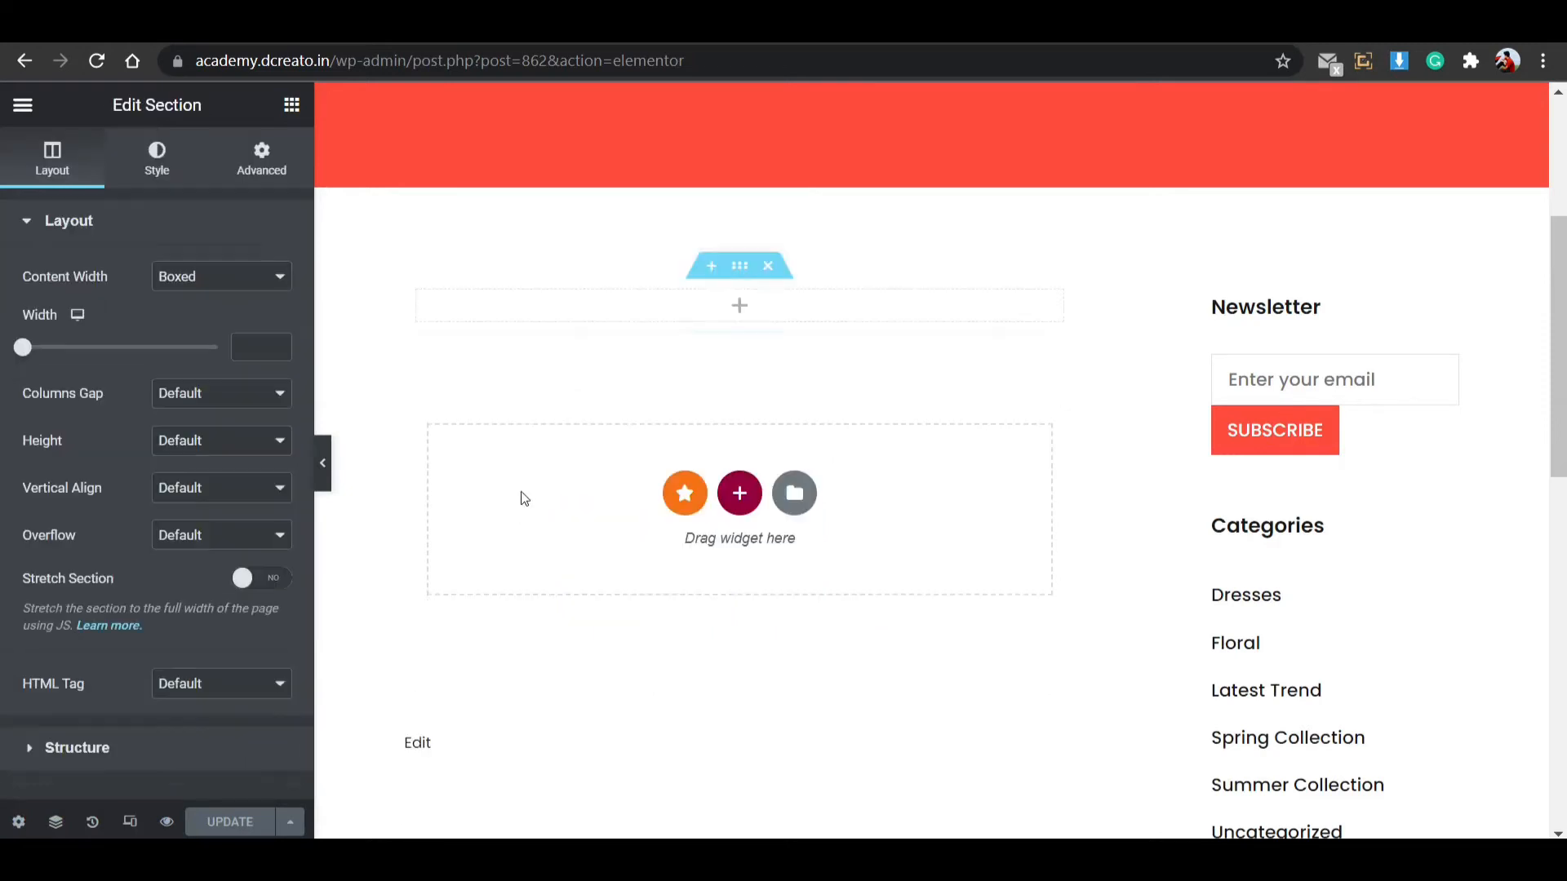
pyautogui.click(157, 157)
pyautogui.click(261, 157)
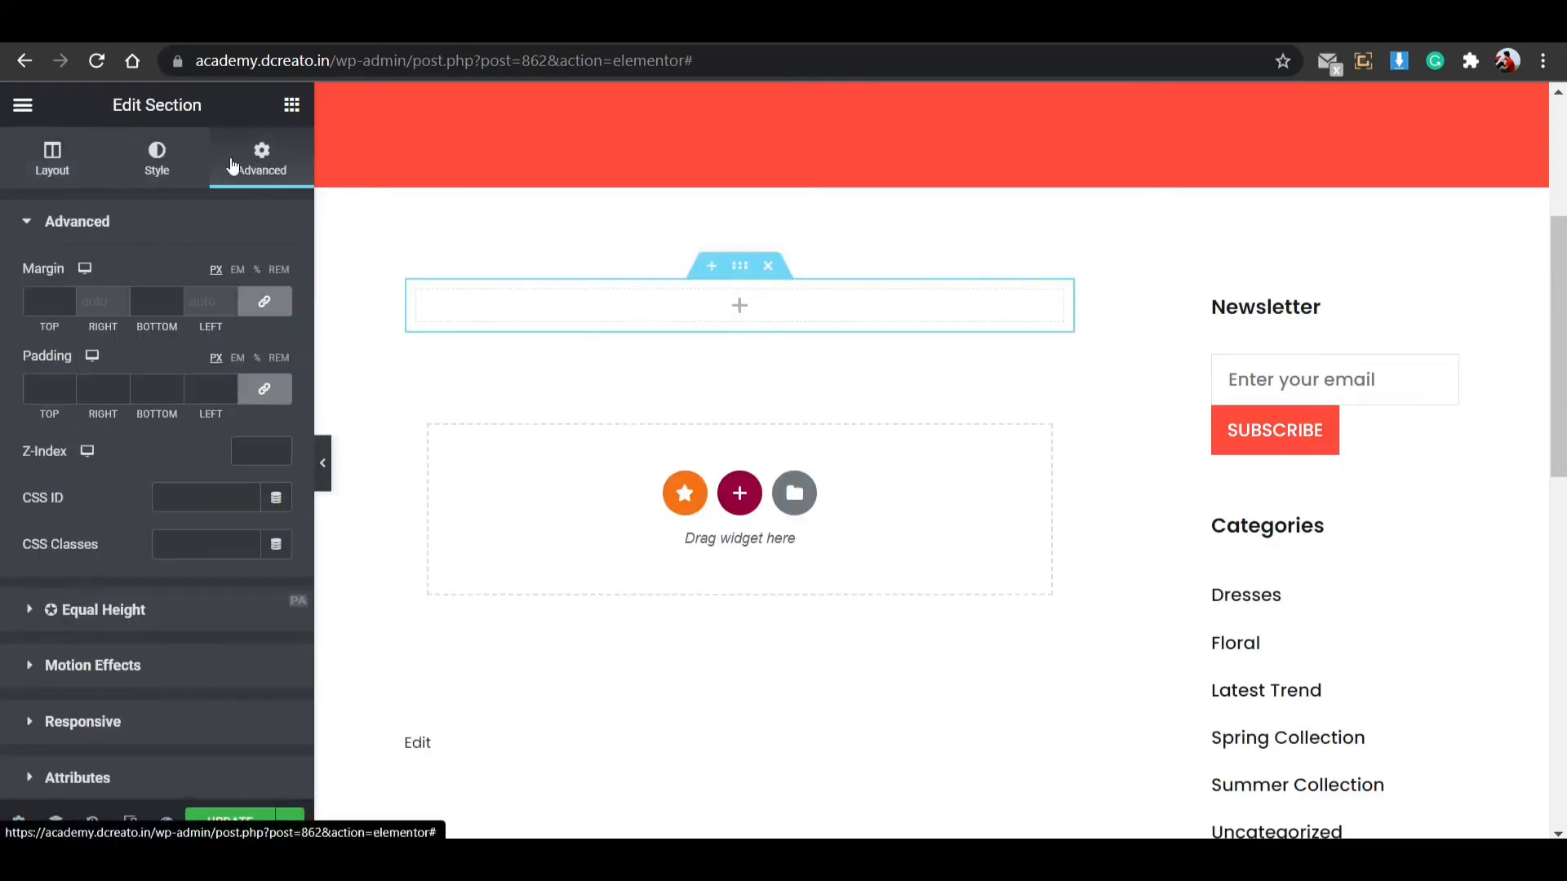
pyautogui.click(263, 389)
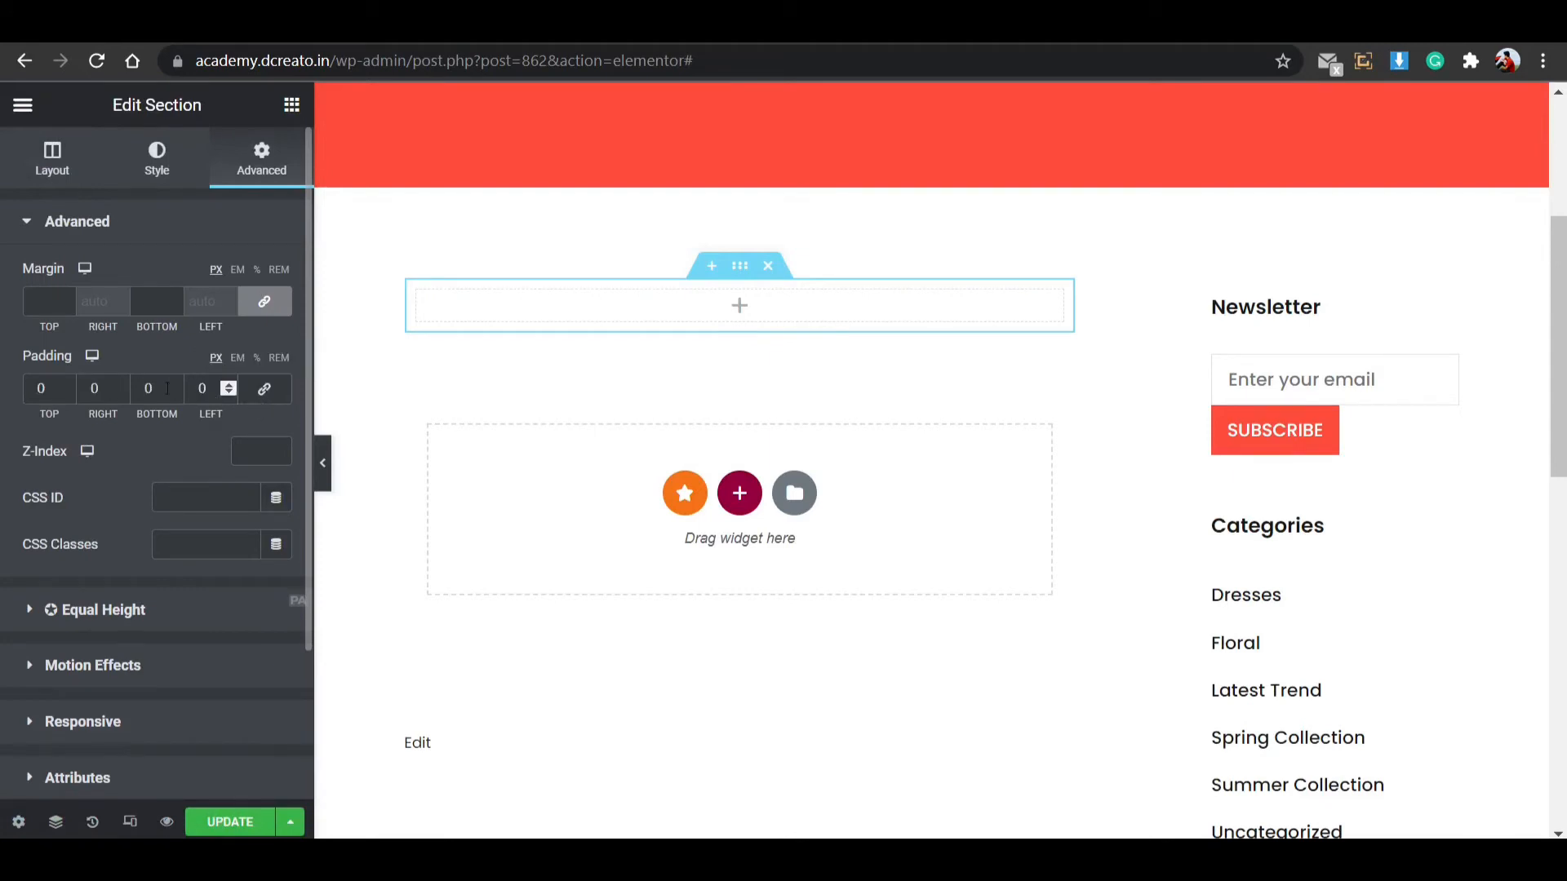
pyautogui.click(39, 387)
pyautogui.write('5')
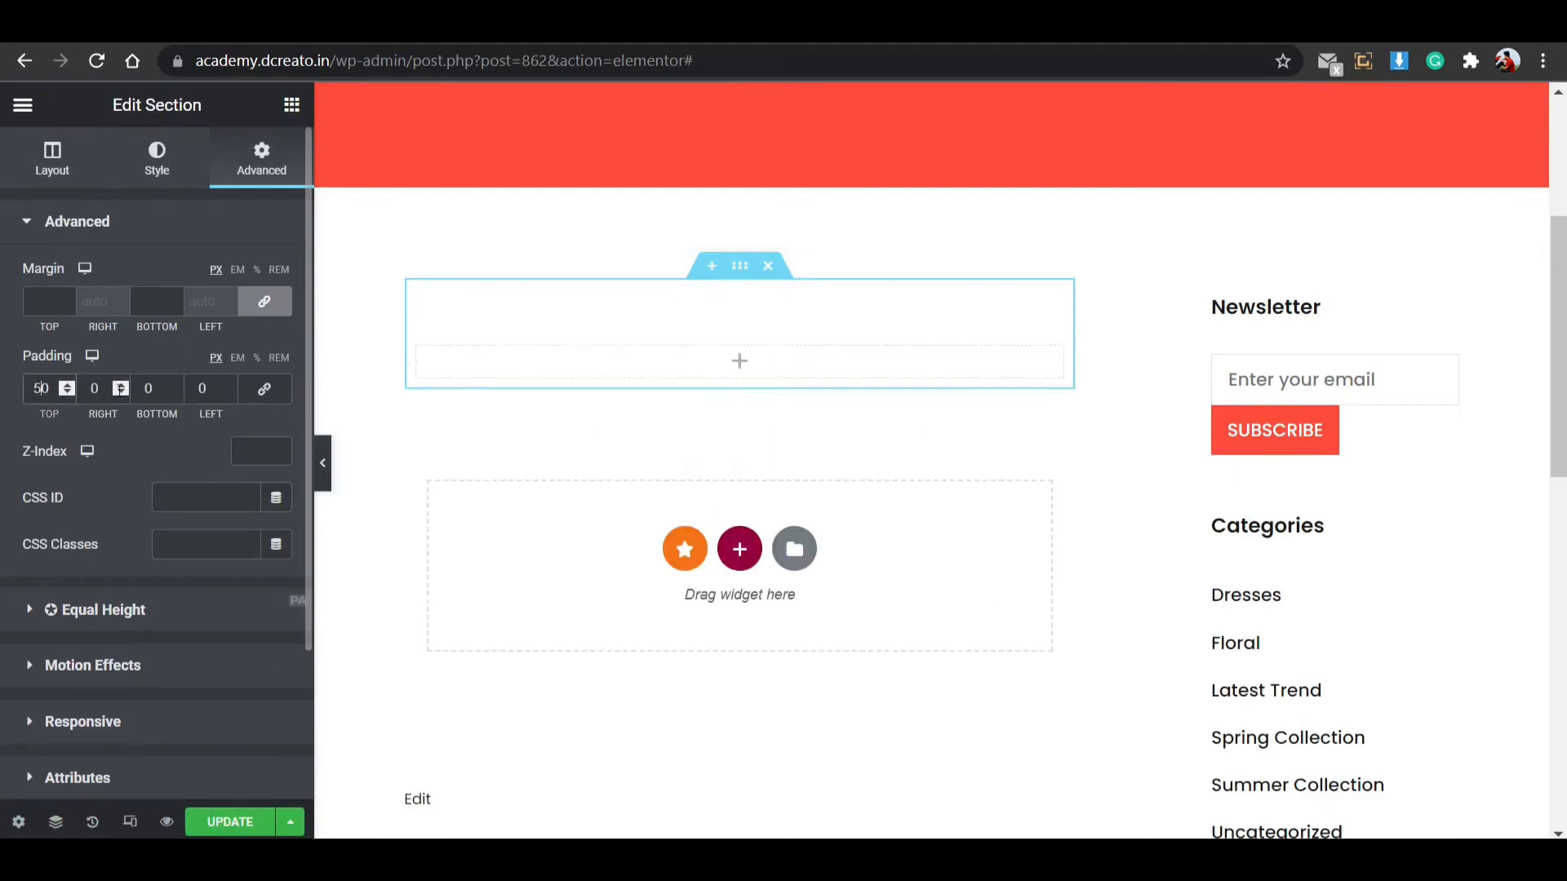
pyautogui.click(137, 391)
pyautogui.write('5')
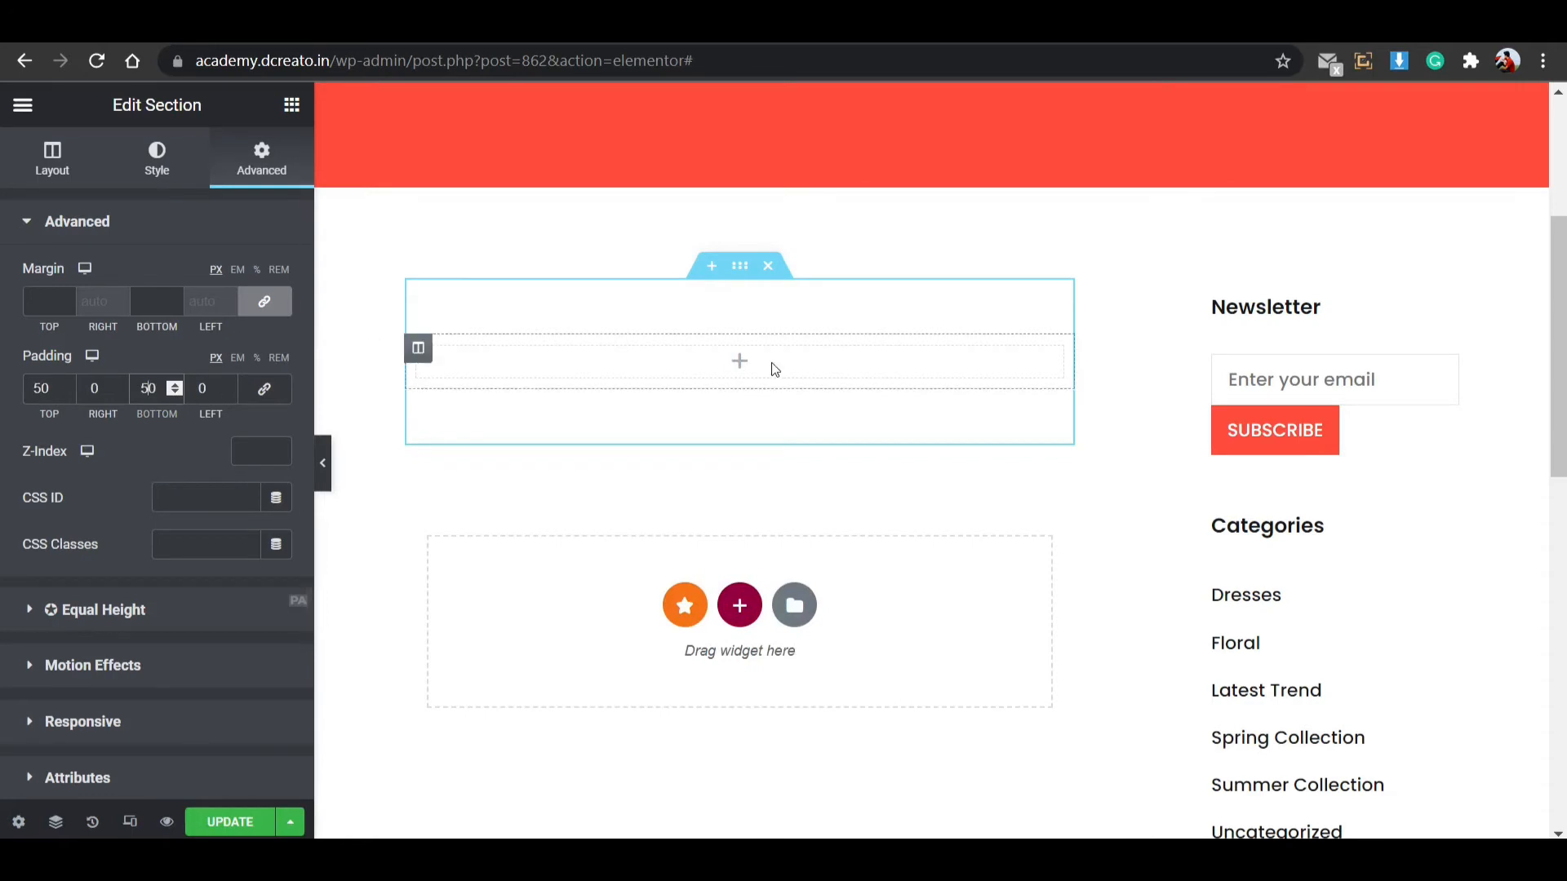
# Try the Archive Posts widget in the new section and delete it again.
pyautogui.click(740, 363)
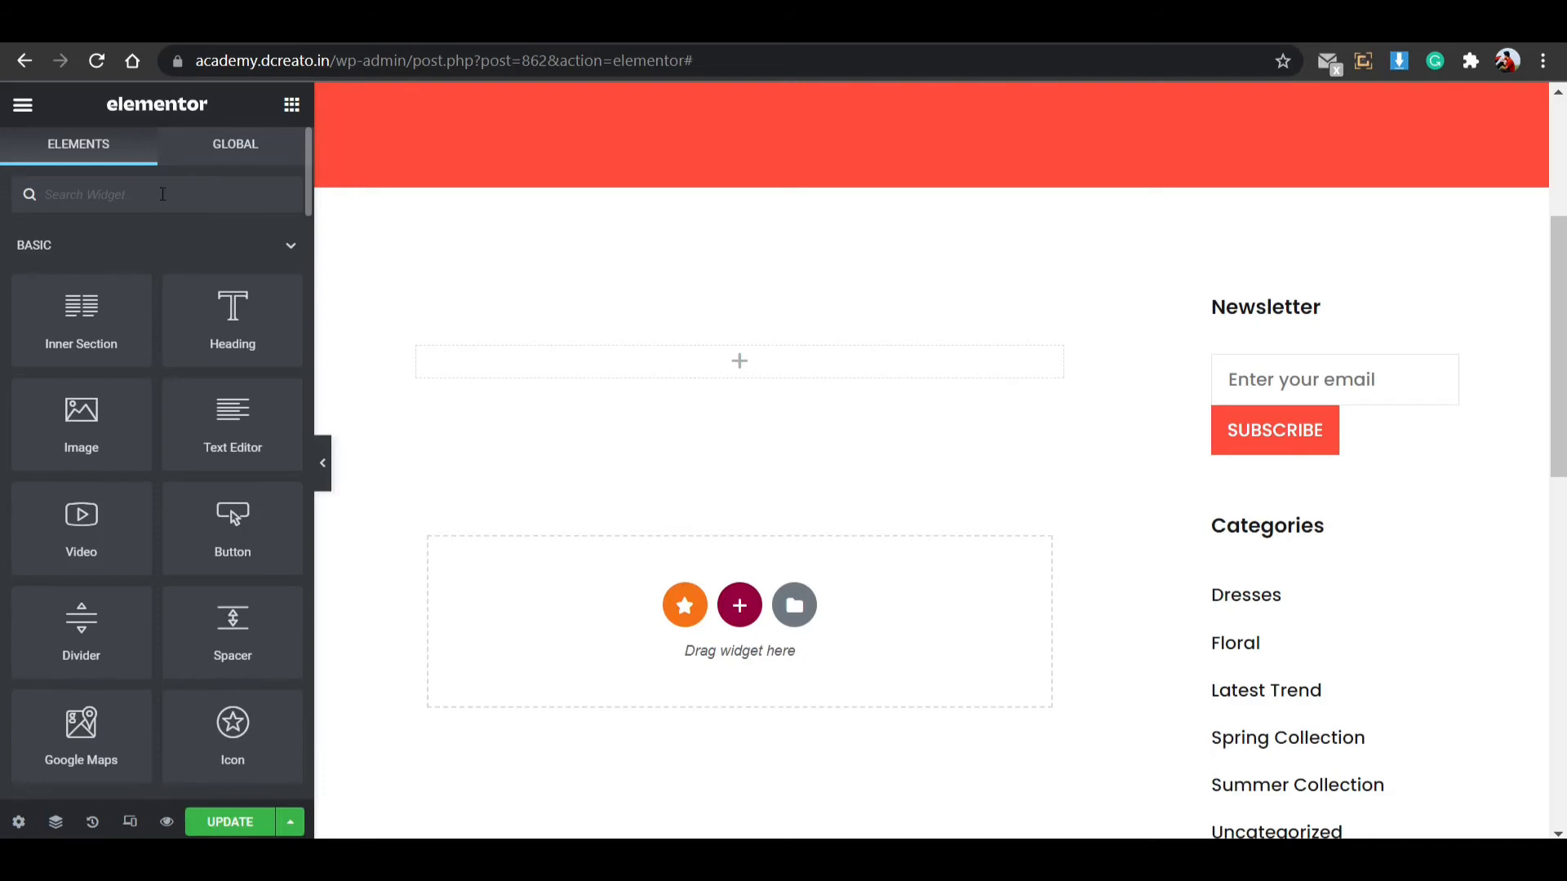
pyautogui.write('post')
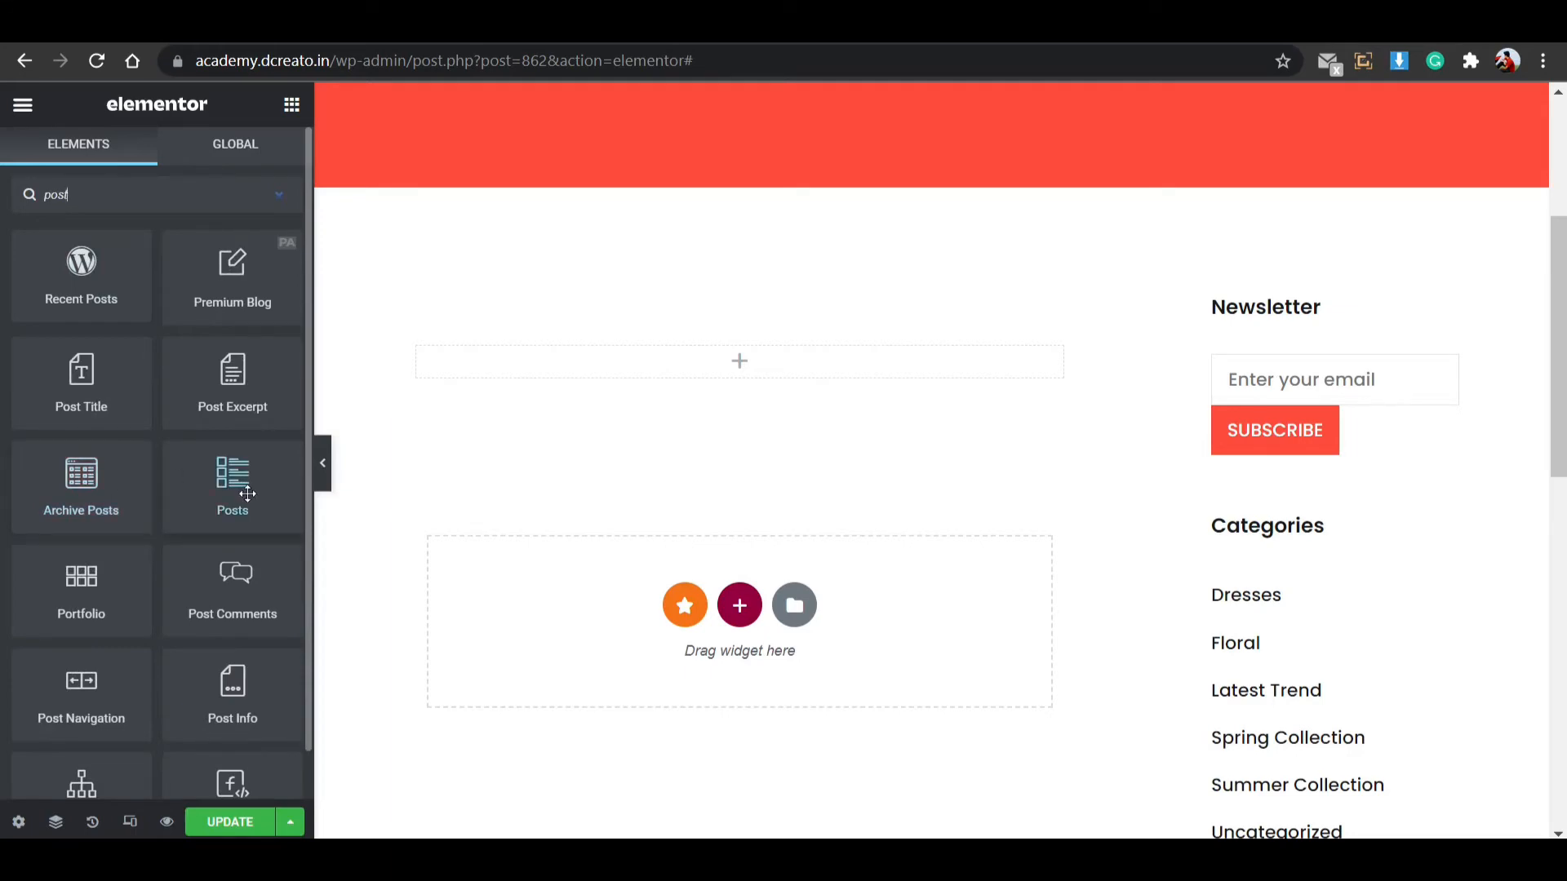
pyautogui.moveTo(49, 498); pyautogui.dragTo(756, 366)
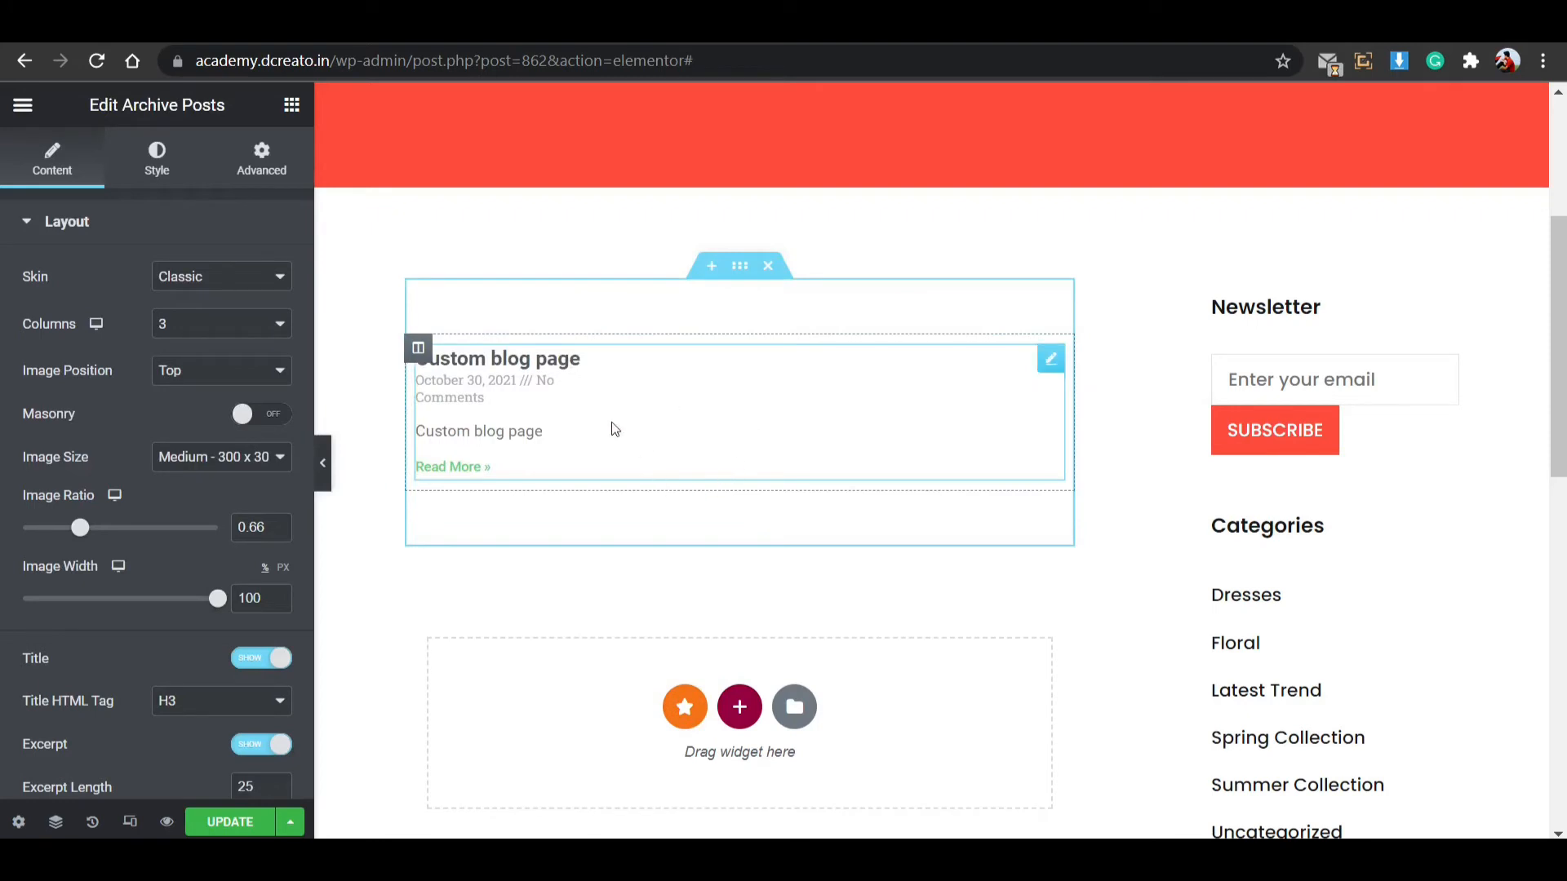
pyautogui.rightClick(587, 382)
pyautogui.click(662, 692)
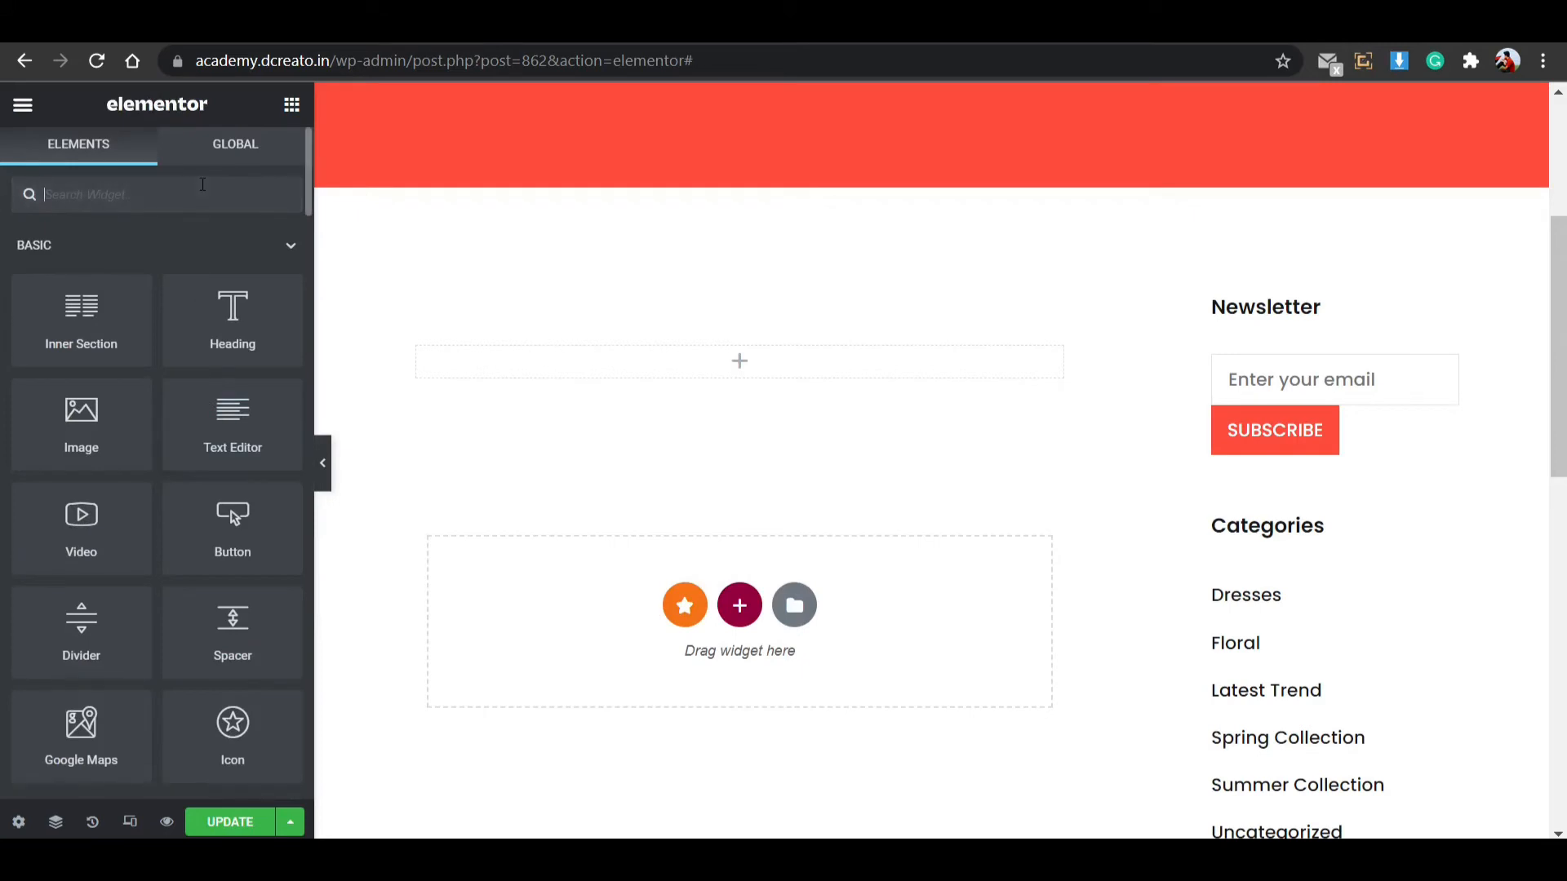
# Find the Posts widget, place it in the empty section and look through the posts it shows.
pyautogui.write('post')
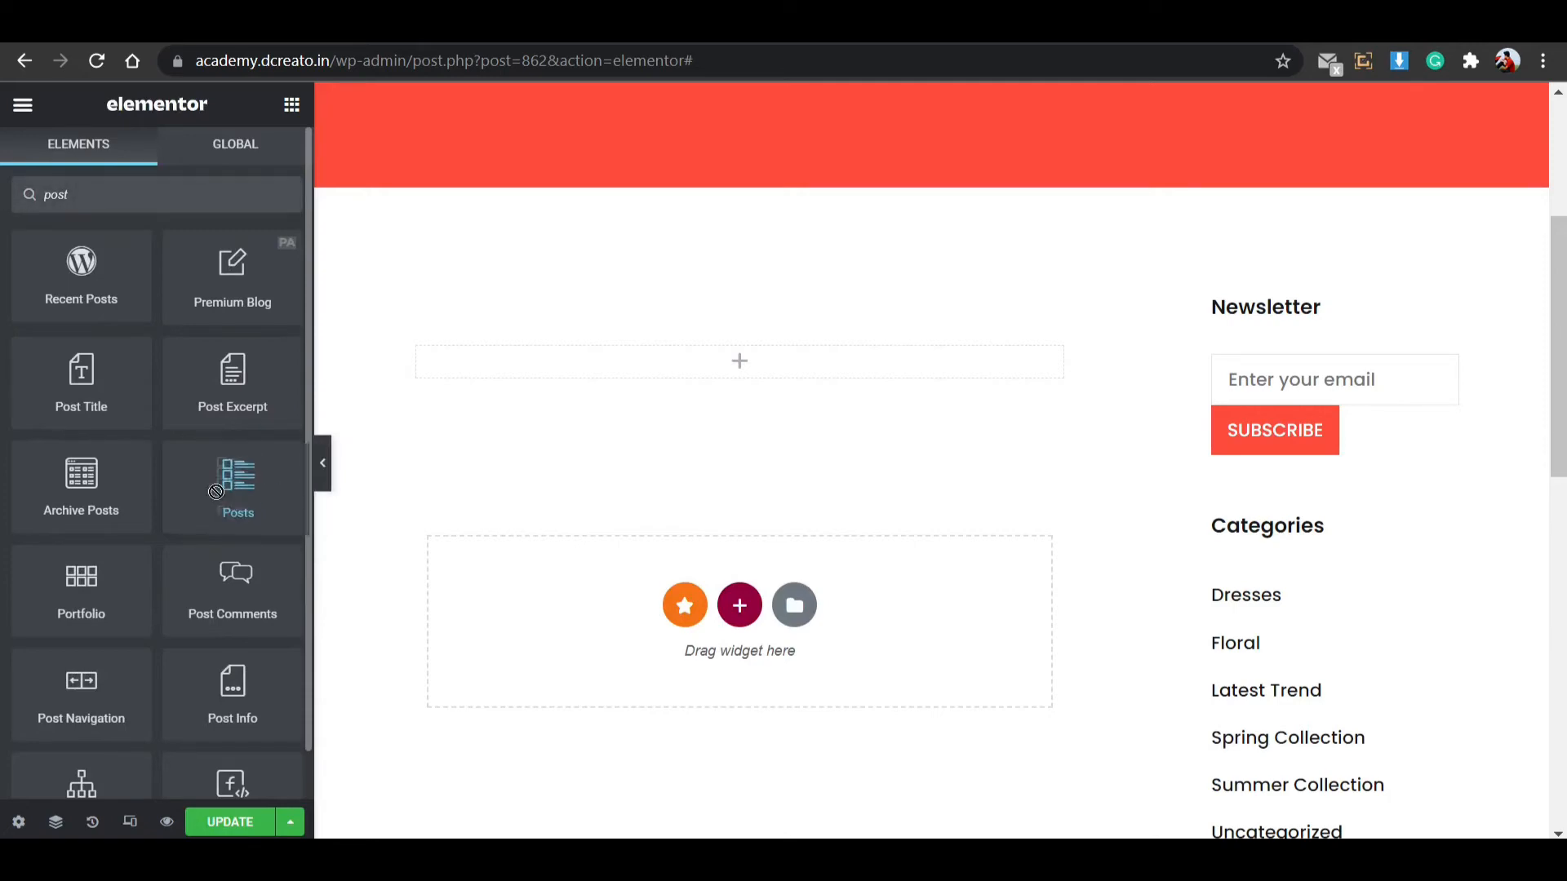
pyautogui.moveTo(225, 486); pyautogui.dragTo(715, 373)
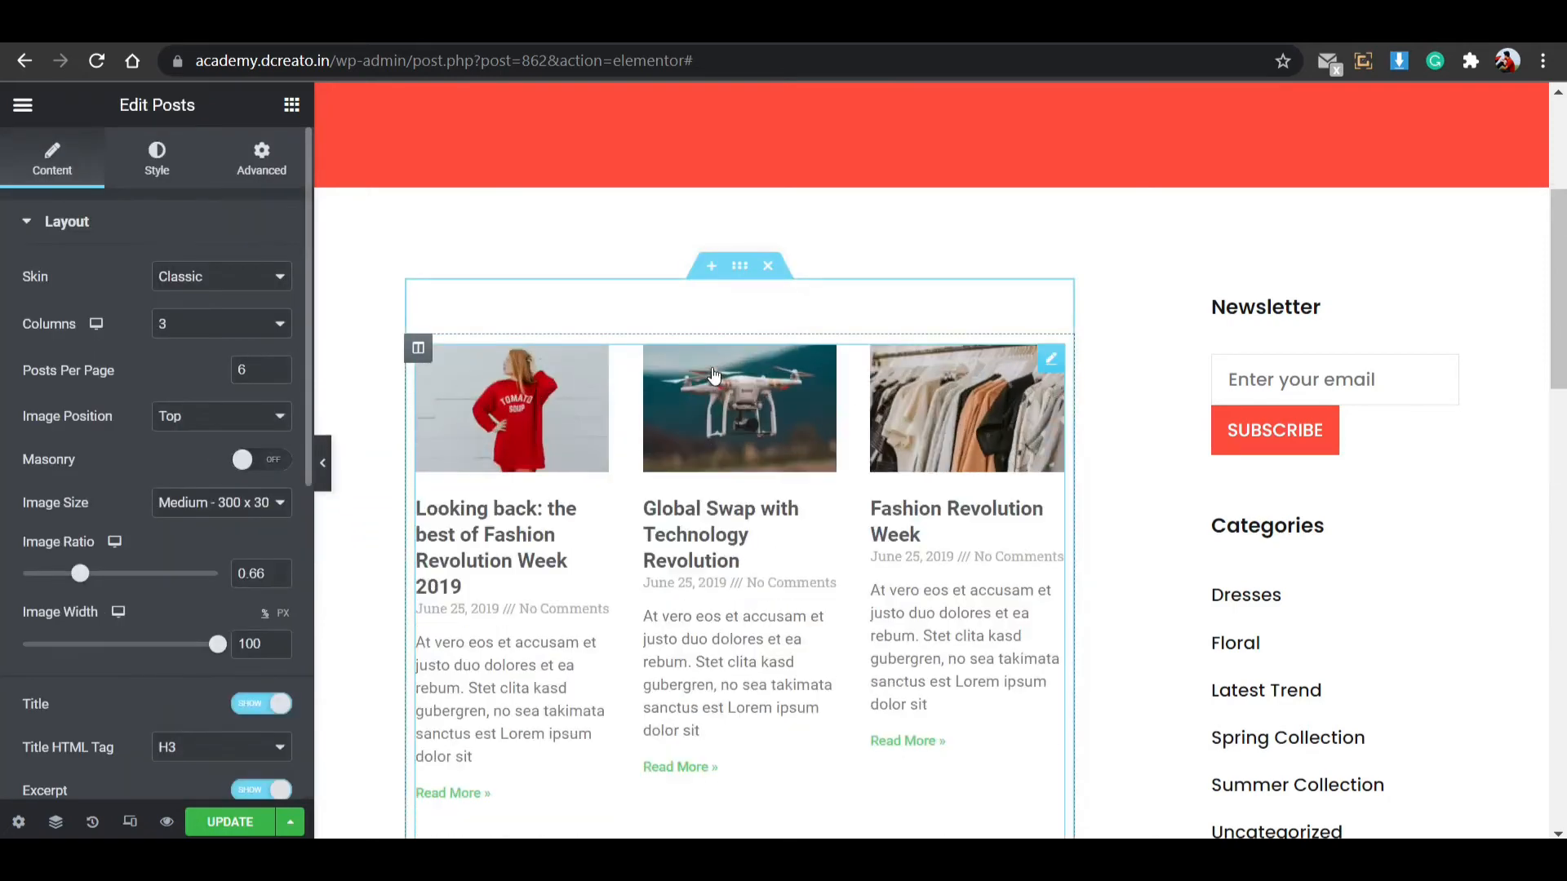
pyautogui.scroll(-5, 666, 612)
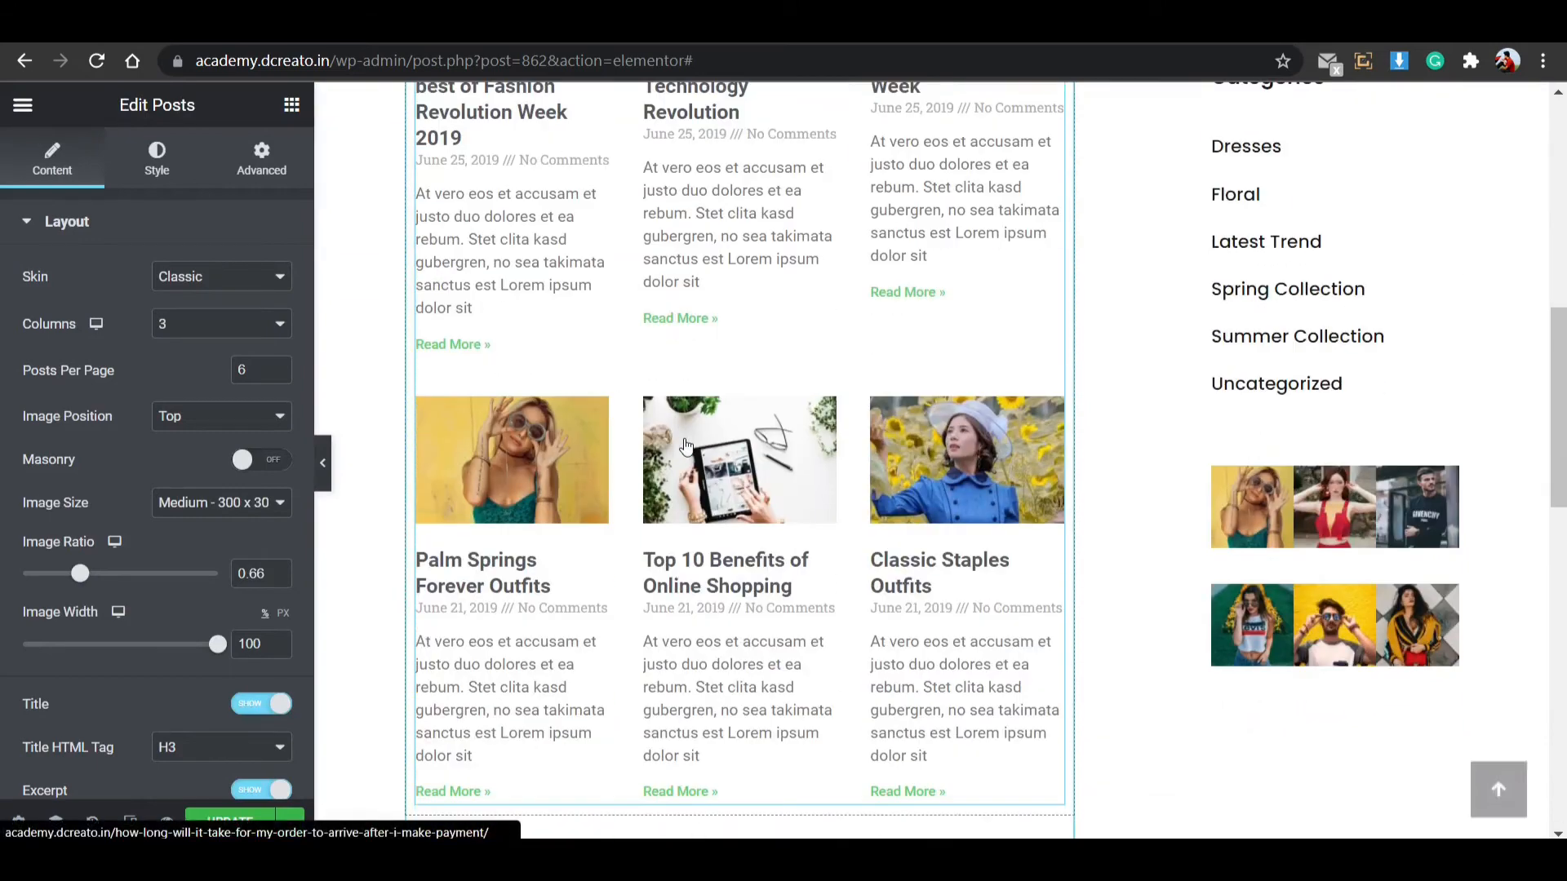
pyautogui.scroll(6, 686, 446)
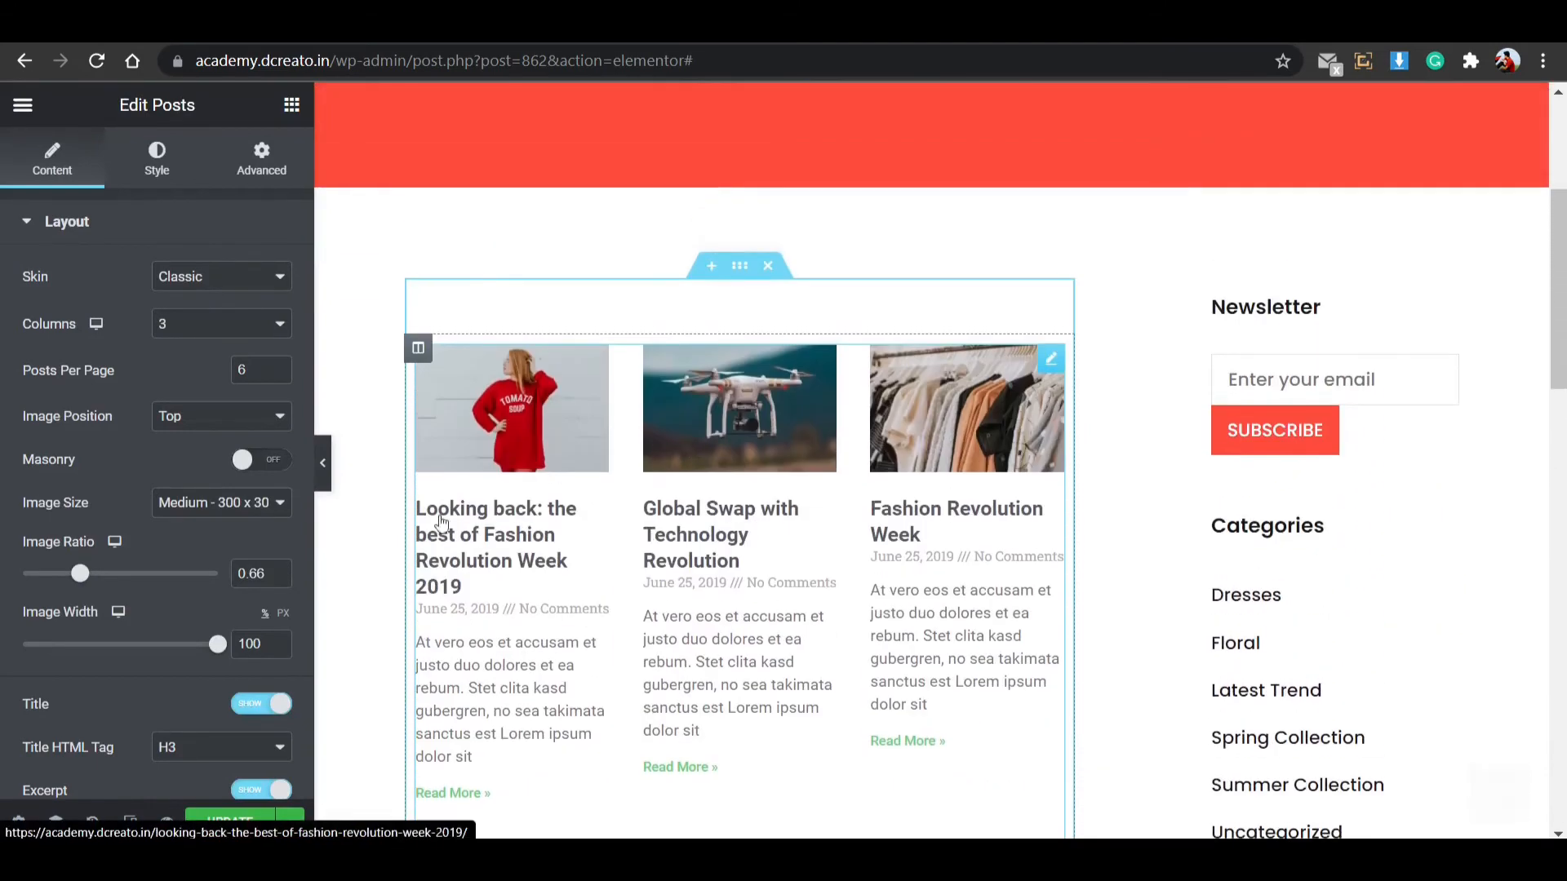
# Set the post image position to Left and reduce the image width to 26%.
pyautogui.click(214, 416)
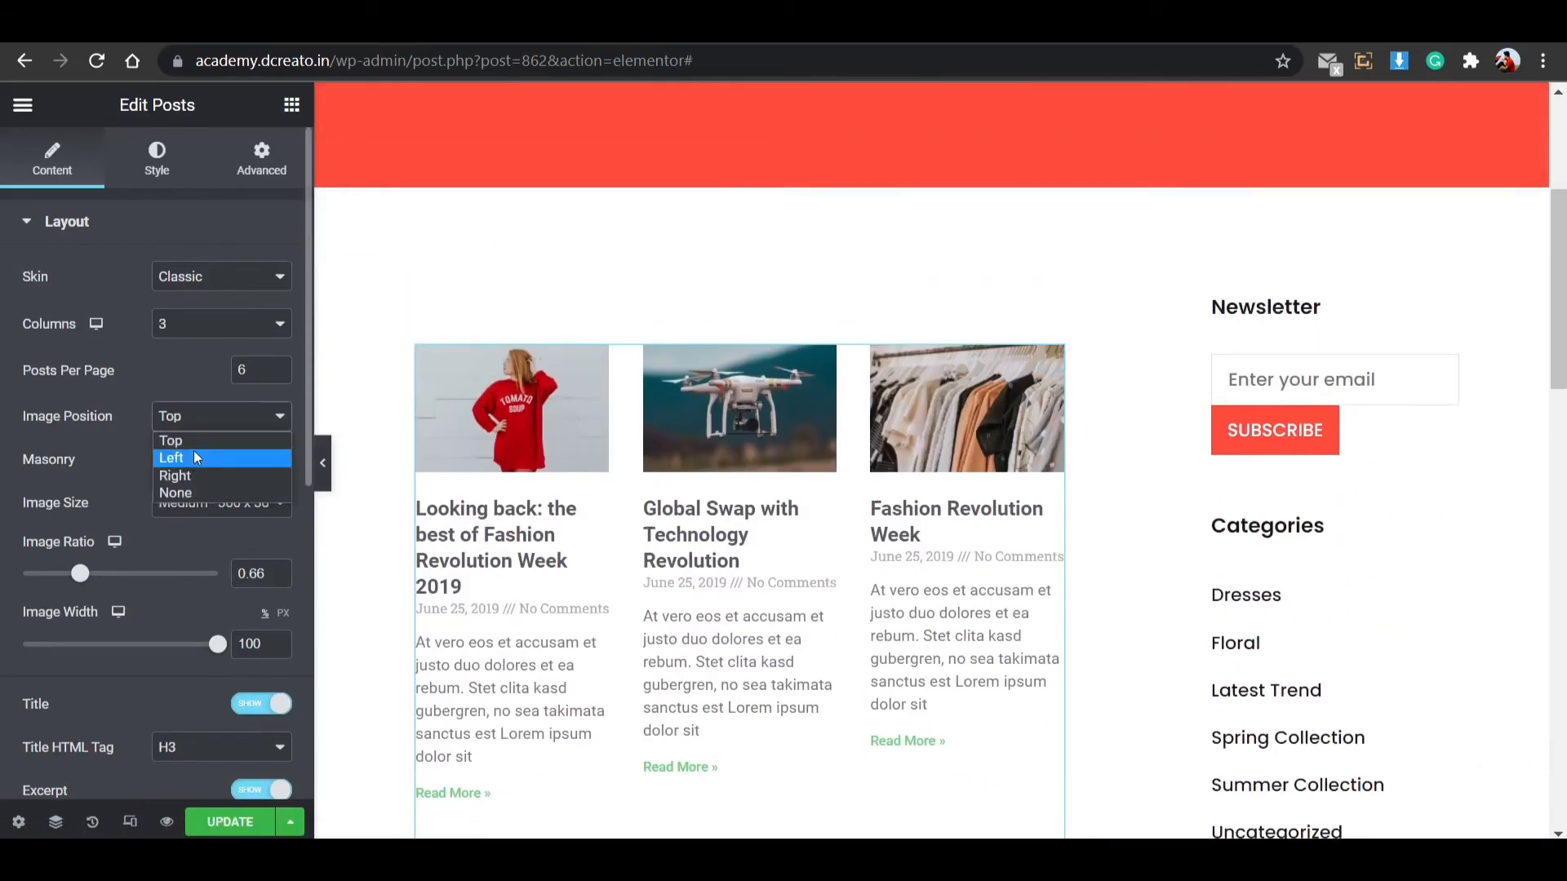
pyautogui.click(170, 458)
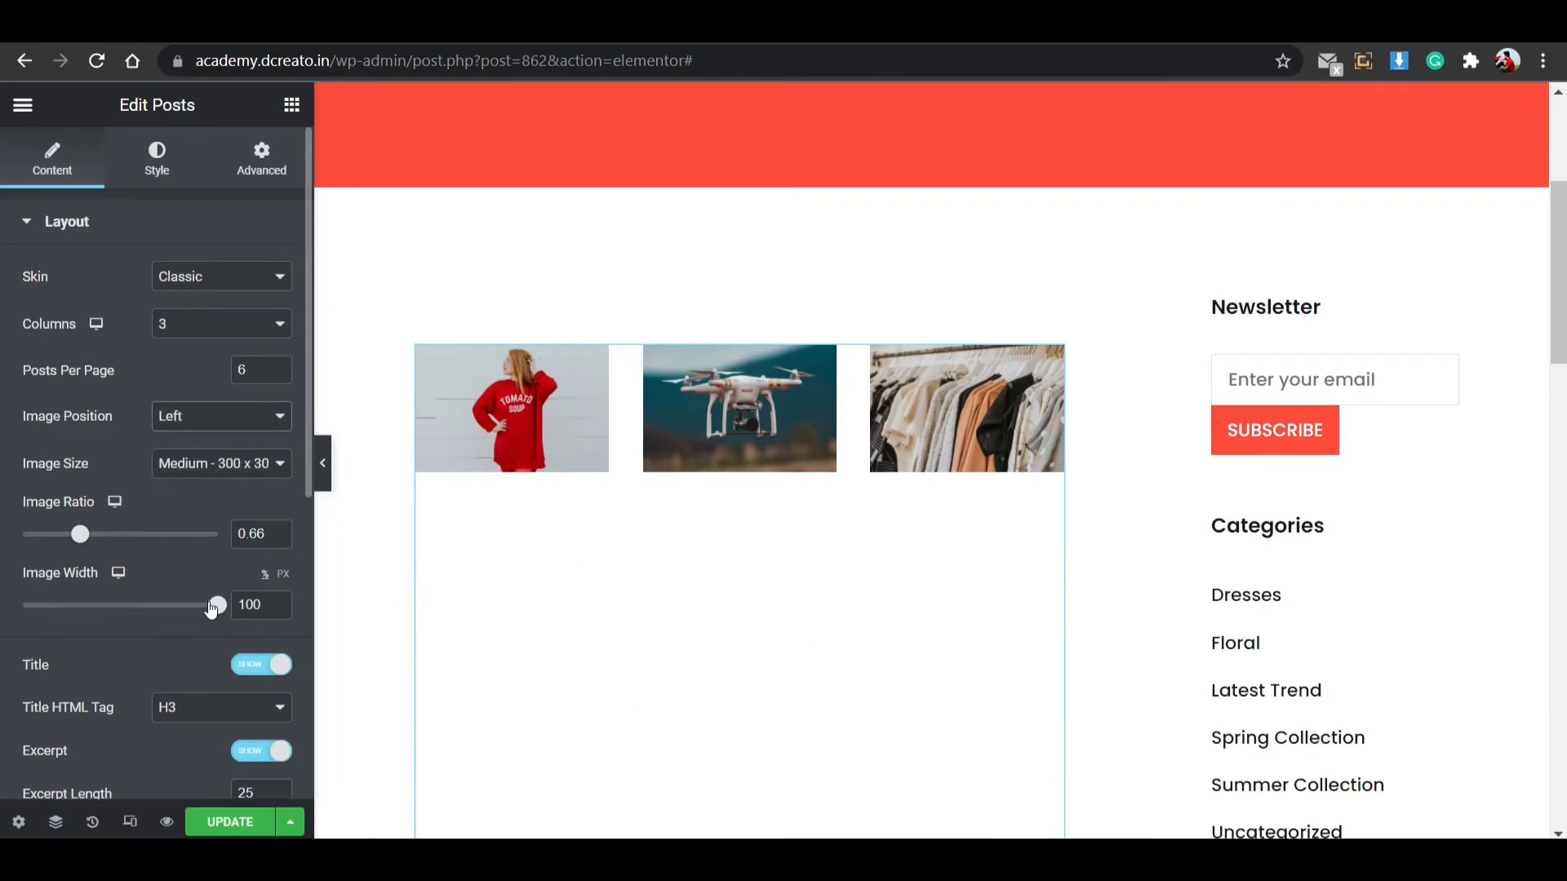
pyautogui.moveTo(211, 609); pyautogui.dragTo(50, 610)
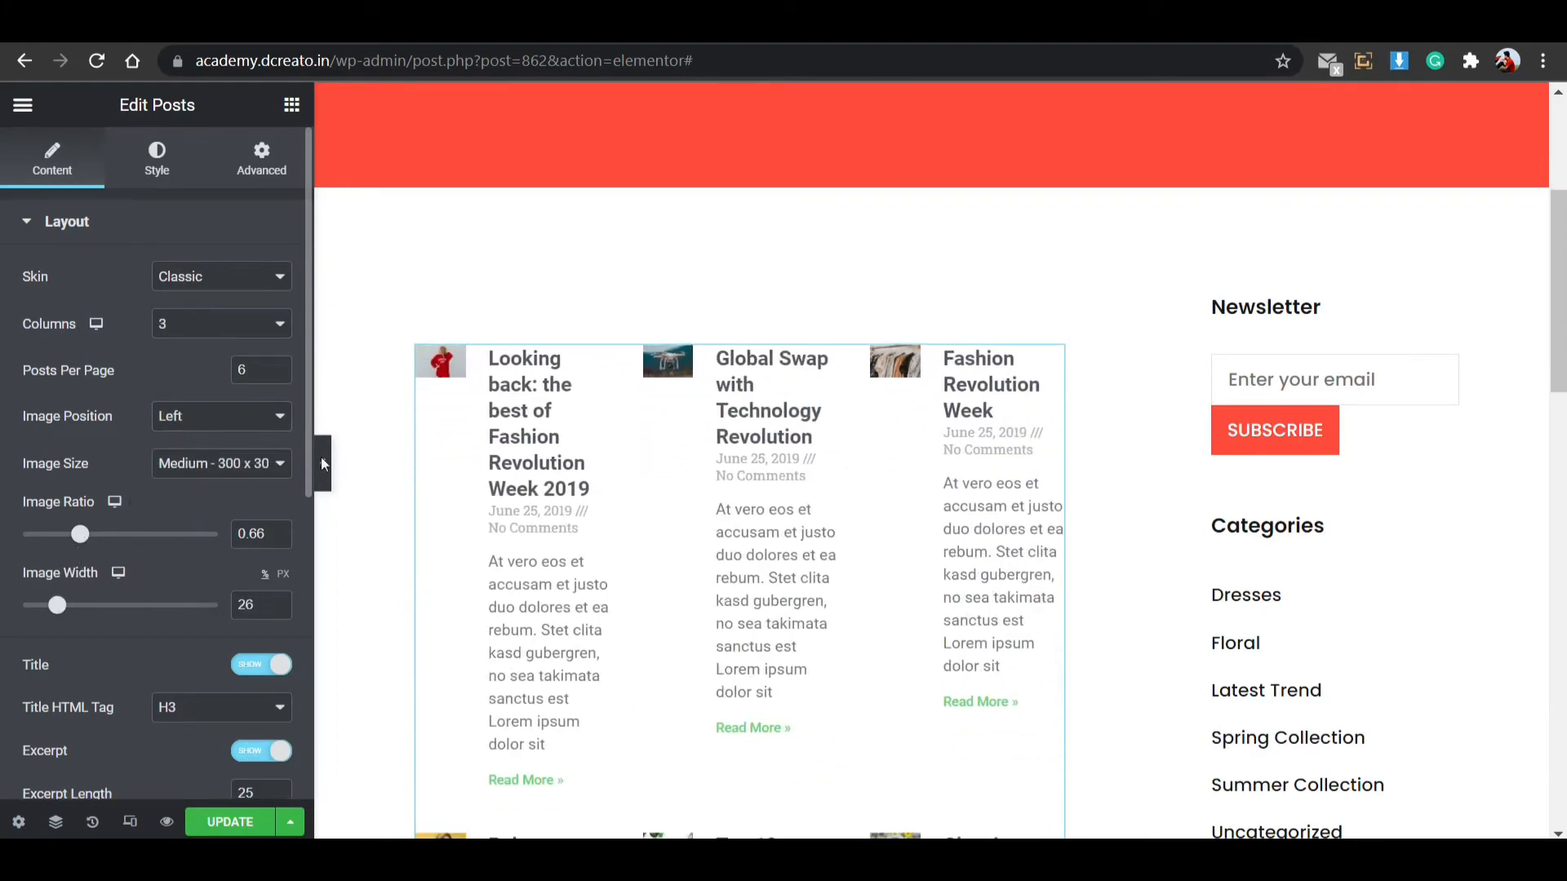
# Arrange the posts in 1 column and set the image width to 45%.
pyautogui.click(195, 326)
pyautogui.click(188, 354)
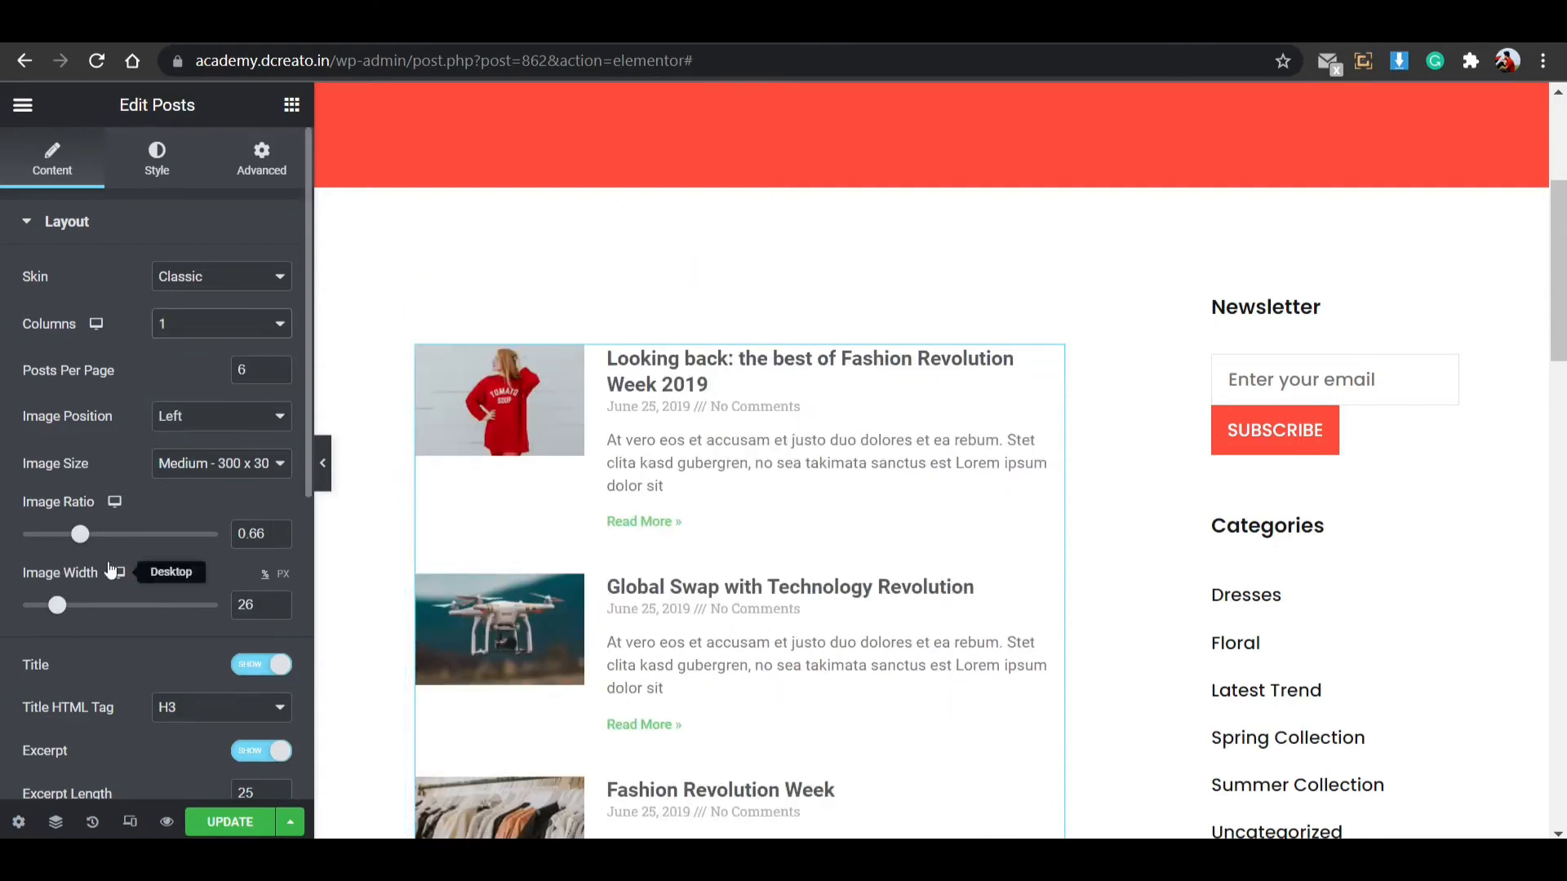
pyautogui.moveTo(60, 605); pyautogui.dragTo(100, 608)
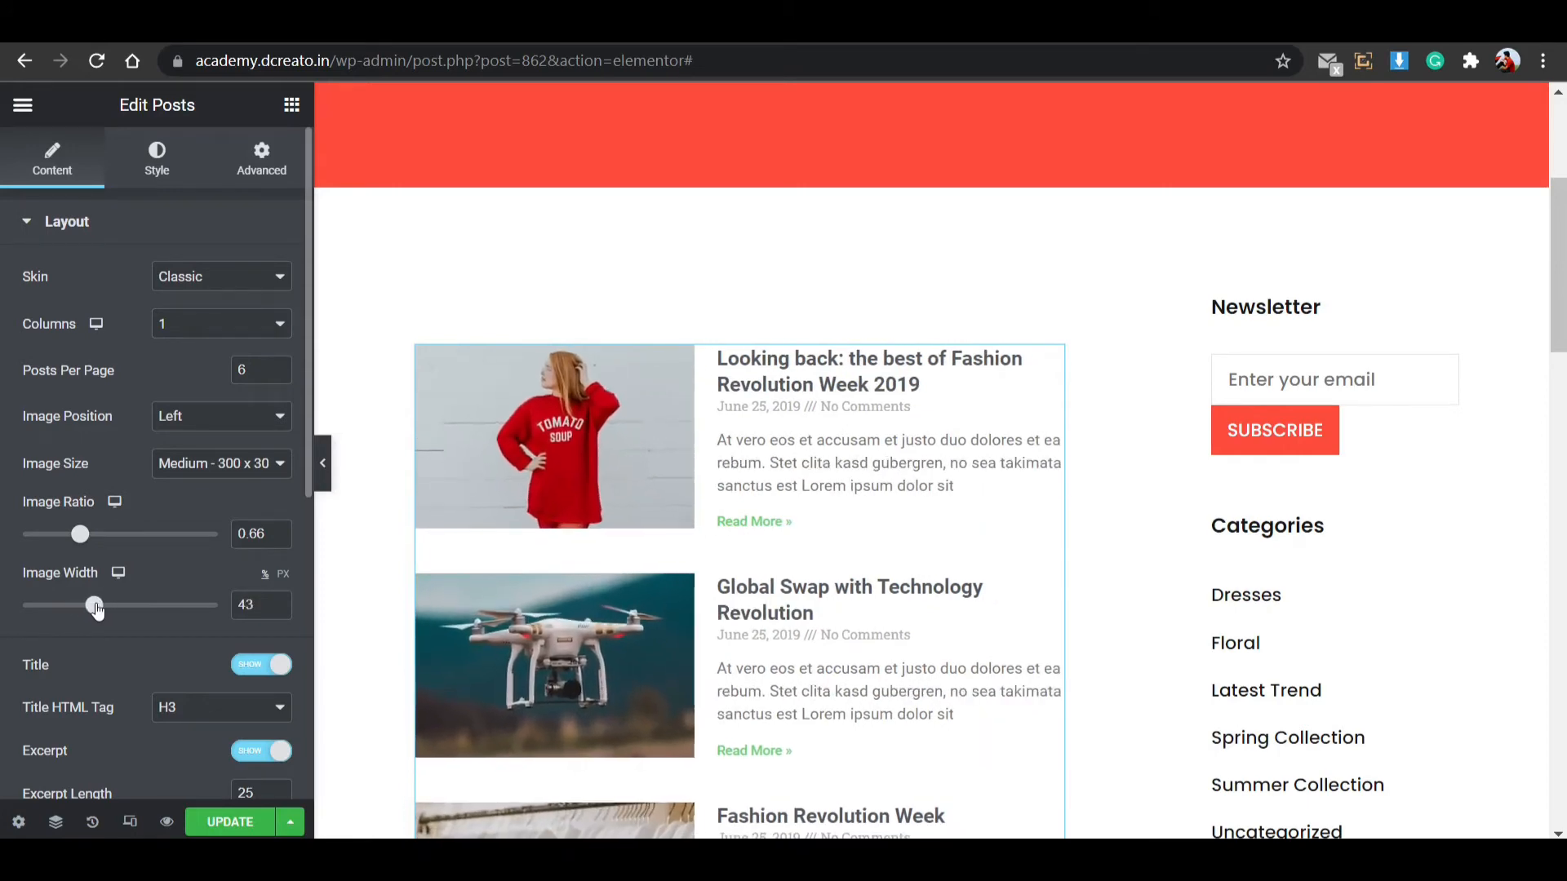
pyautogui.click(272, 610)
pyautogui.click(277, 601)
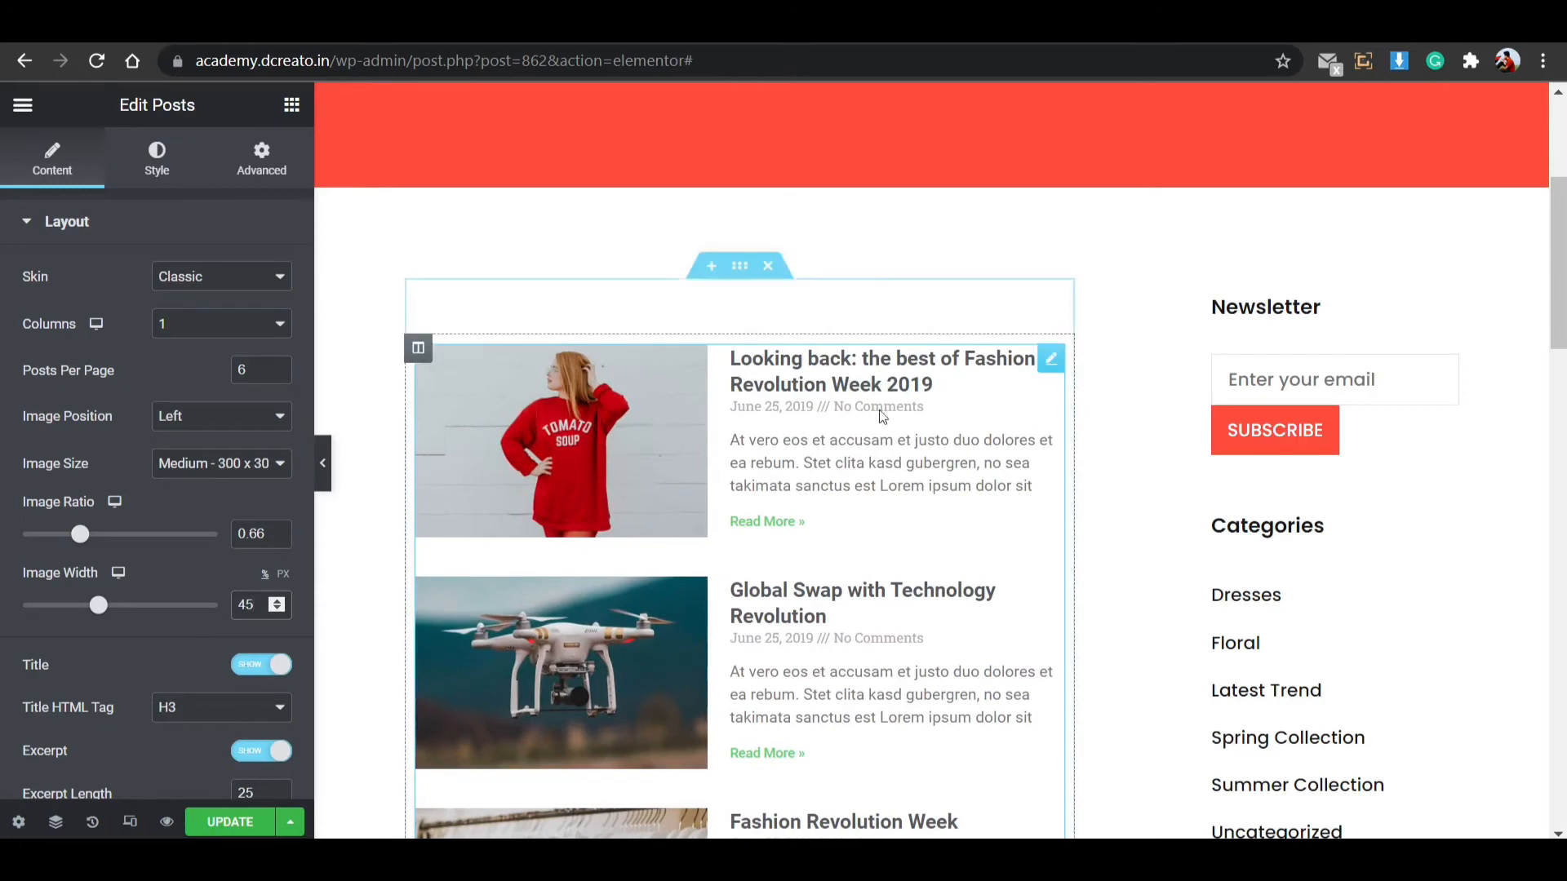
# Set the padding of the post boxes to 20 on all sides in the Posts widget's box styling.
pyautogui.click(159, 182)
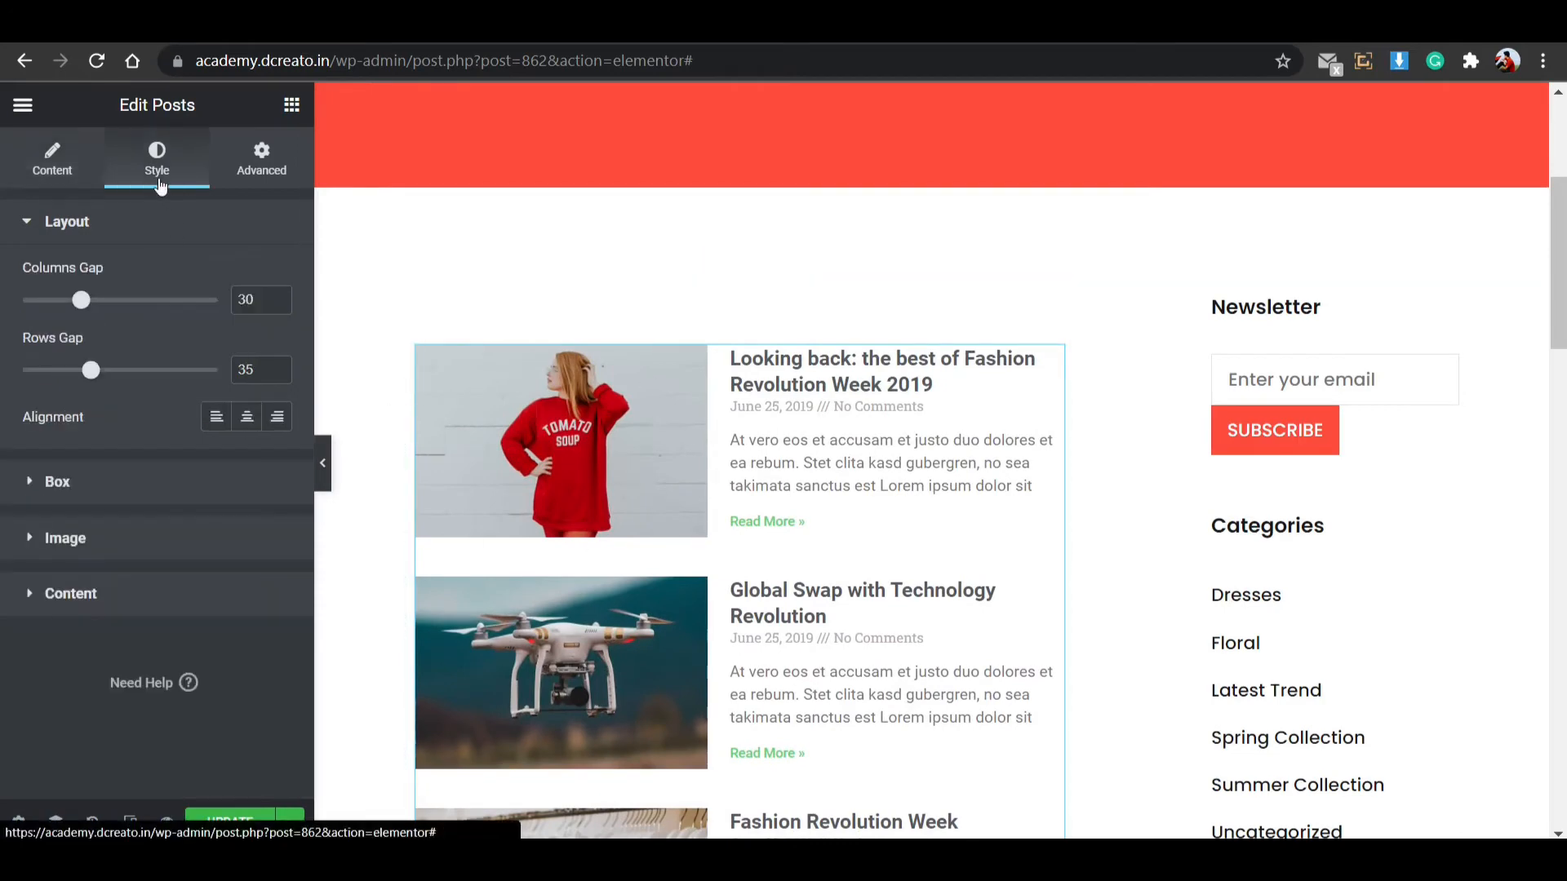
pyautogui.click(101, 488)
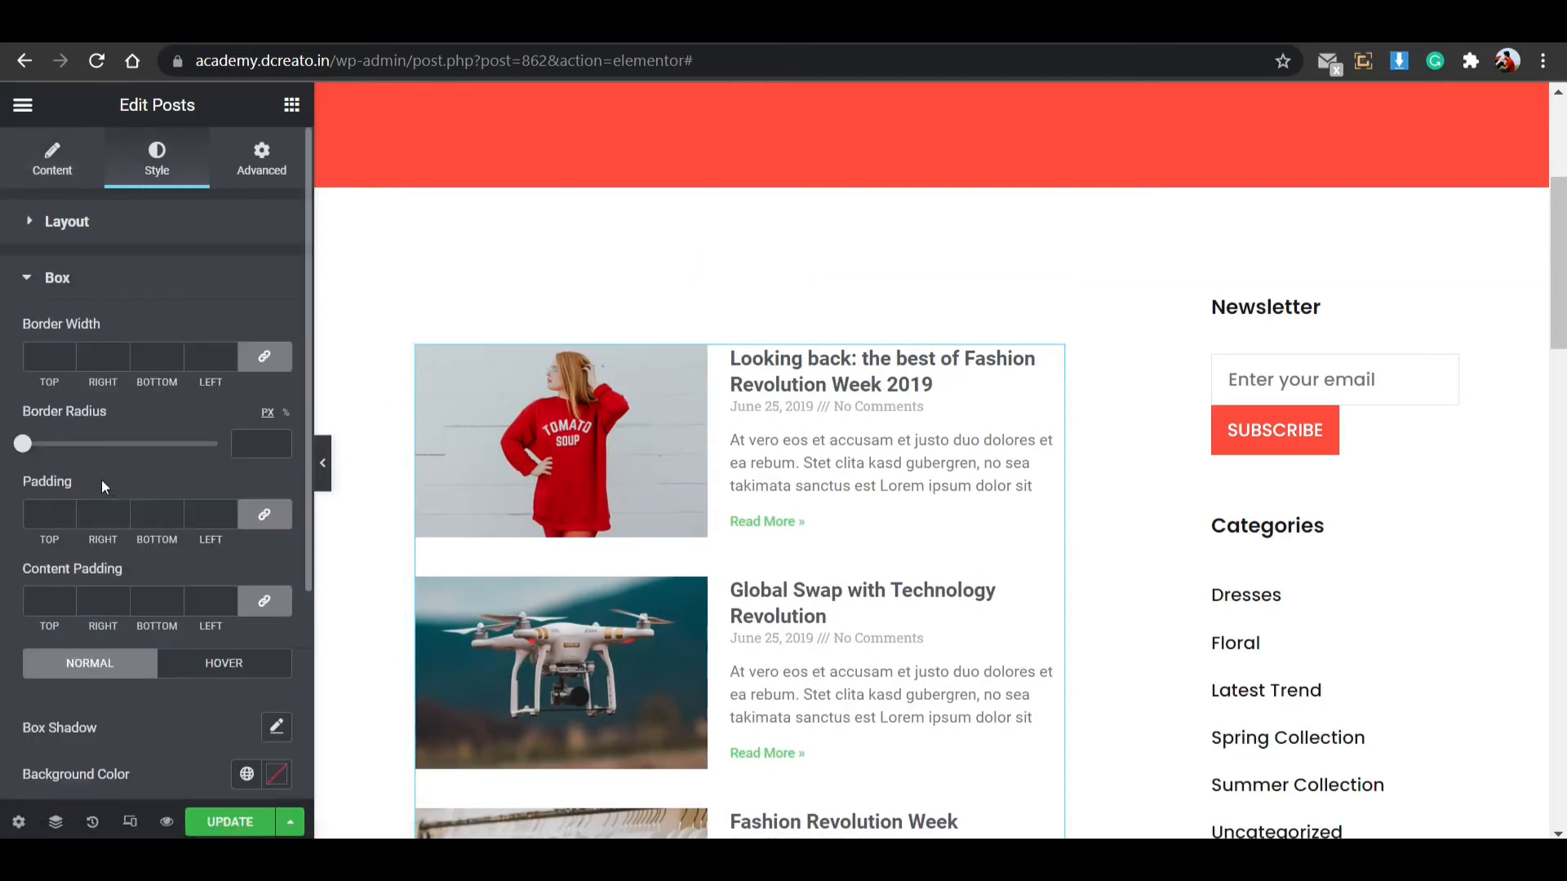
pyautogui.click(42, 514)
pyautogui.write('15')
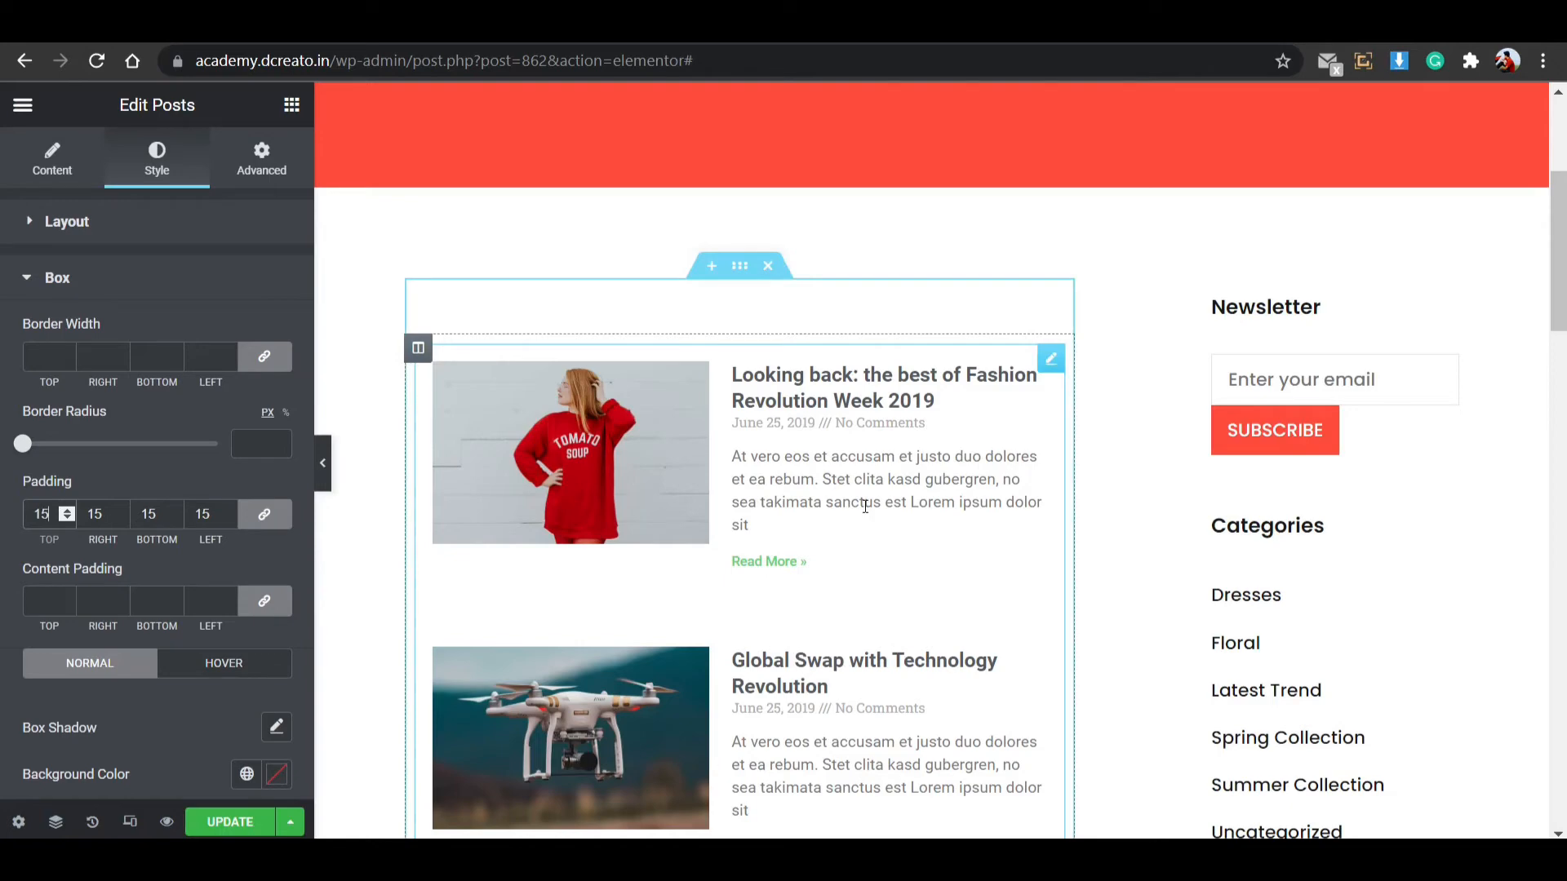
pyautogui.press('BackSpace')
pyautogui.press('BackSpace')
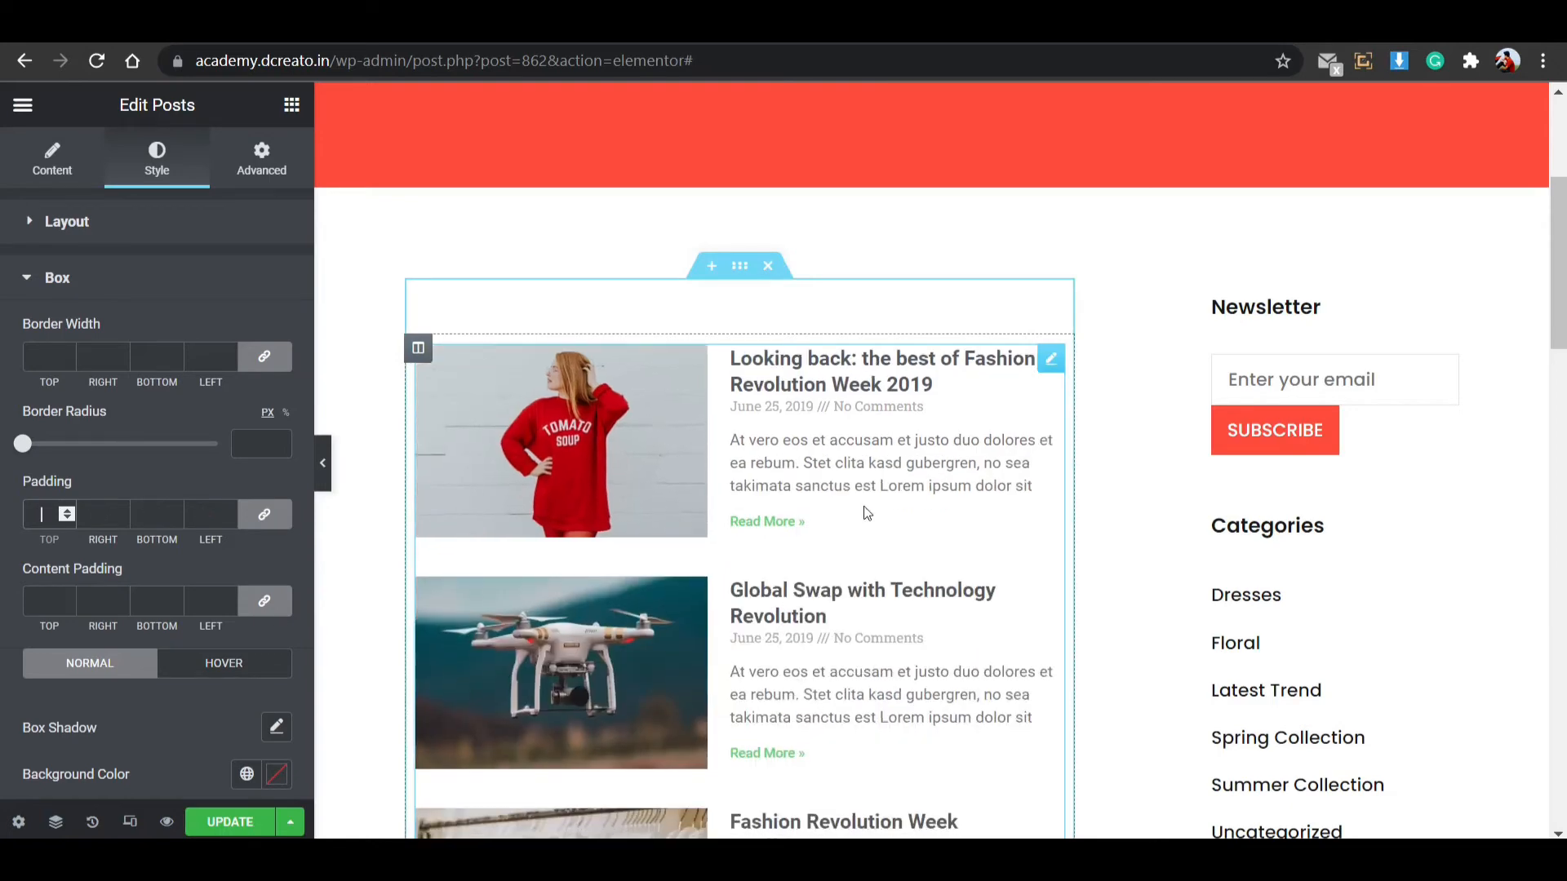
pyautogui.write('20')
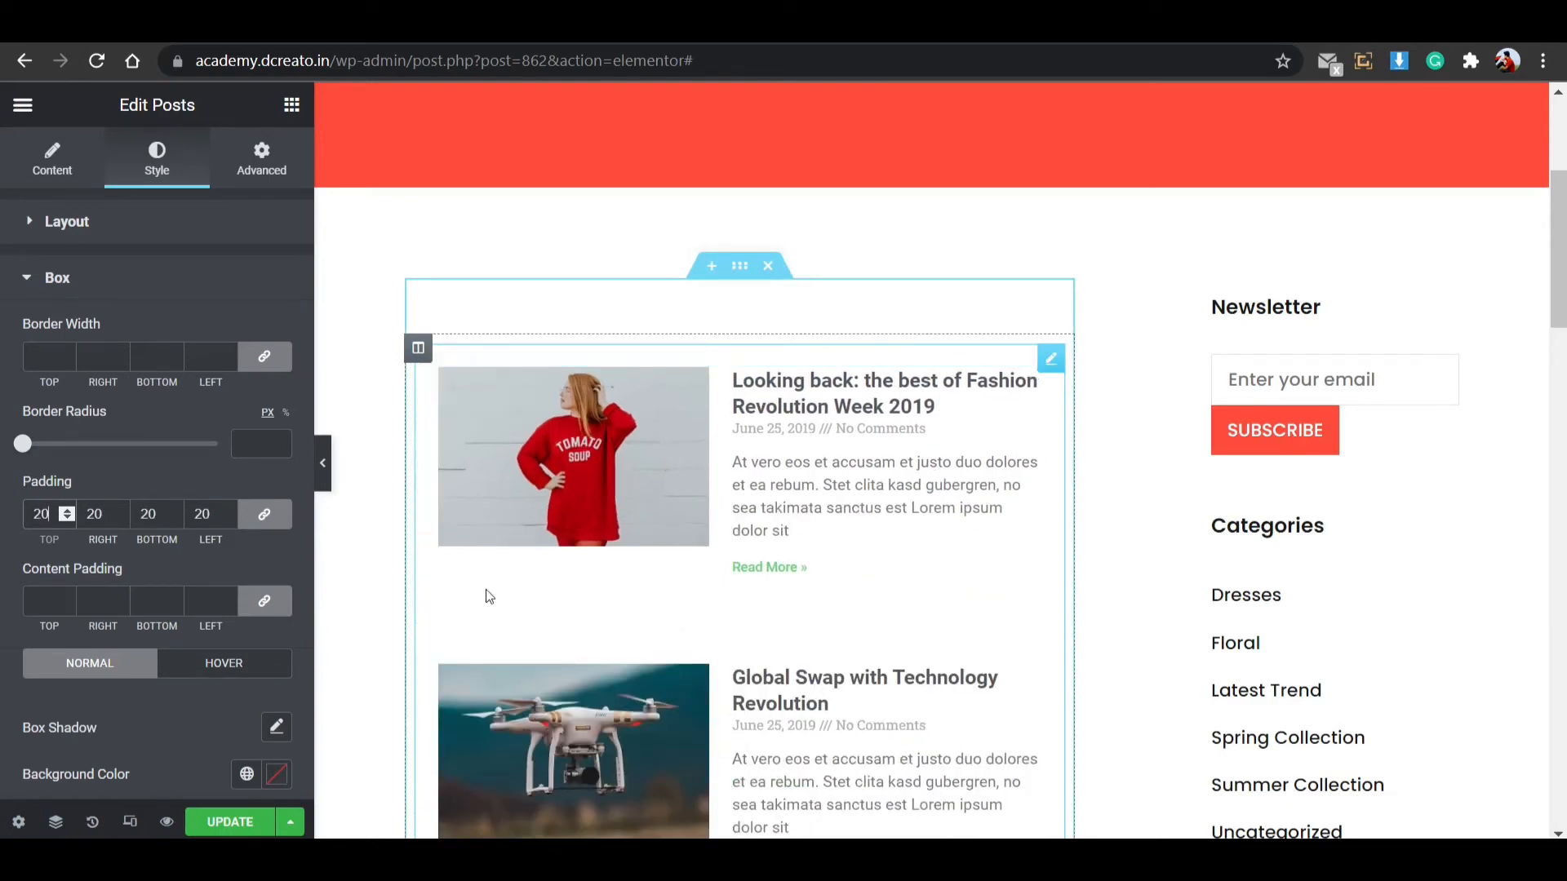
# Try a content padding of 15 on the post boxes and clear it again.
pyautogui.click(39, 590)
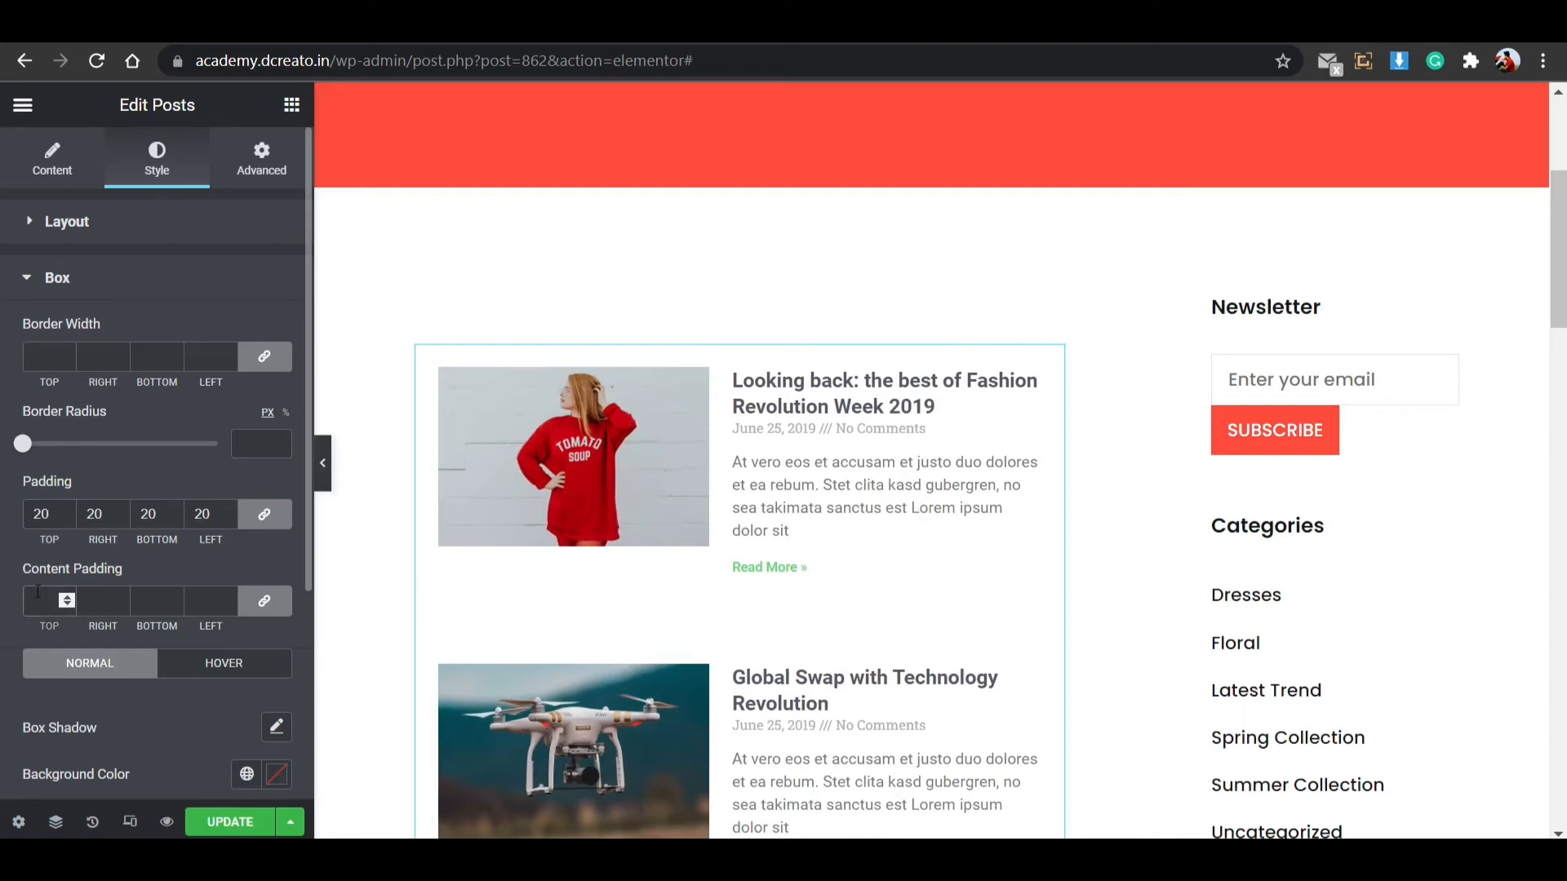
pyautogui.write('15')
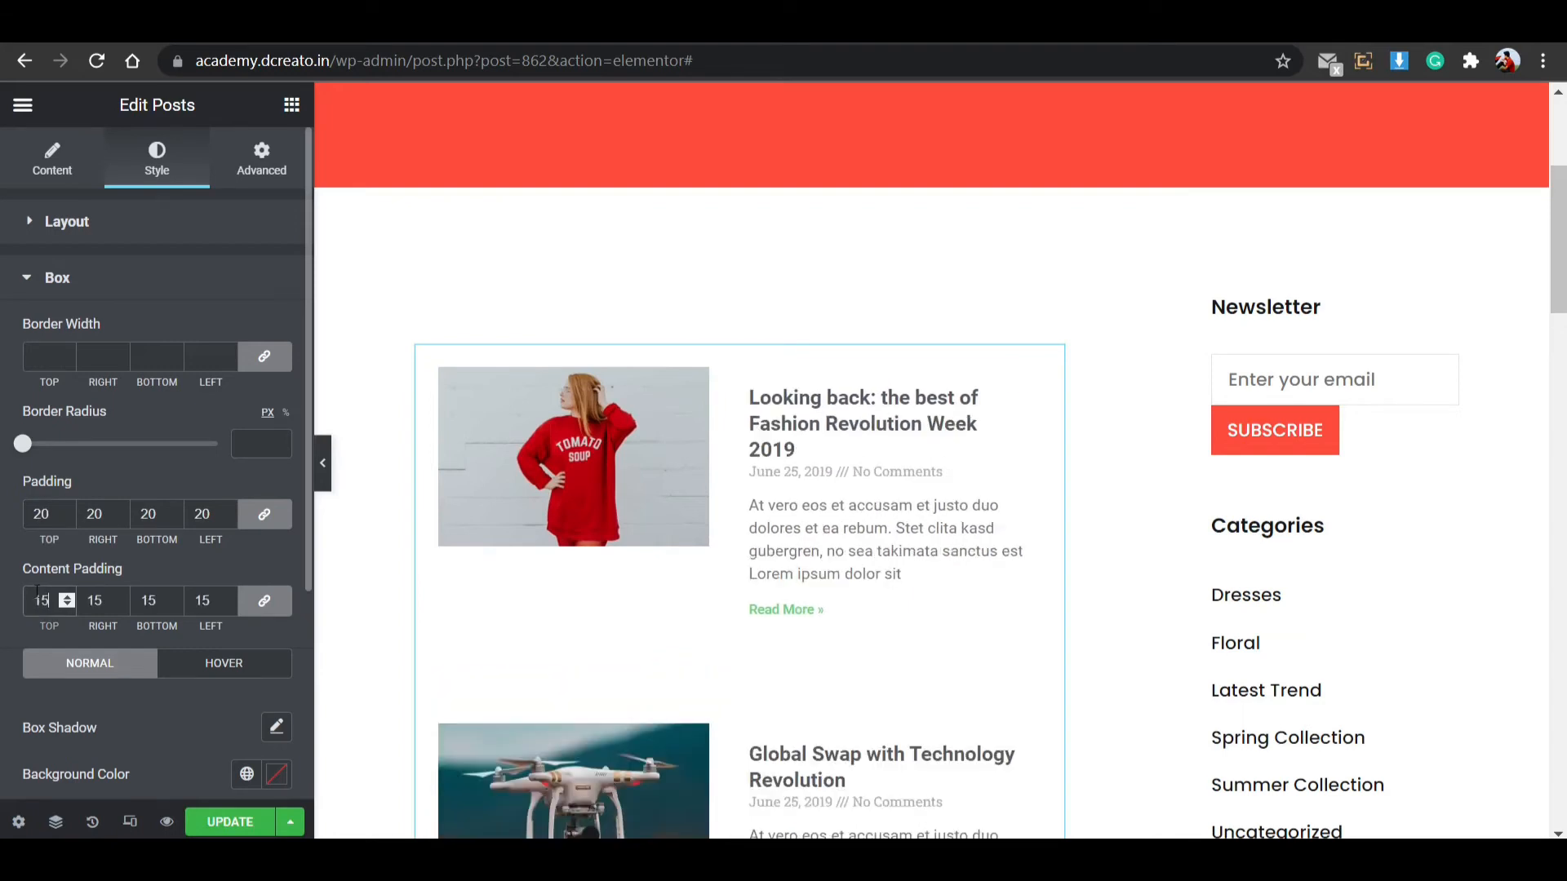
pyautogui.press('BackSpace')
pyautogui.press('BackSpace')
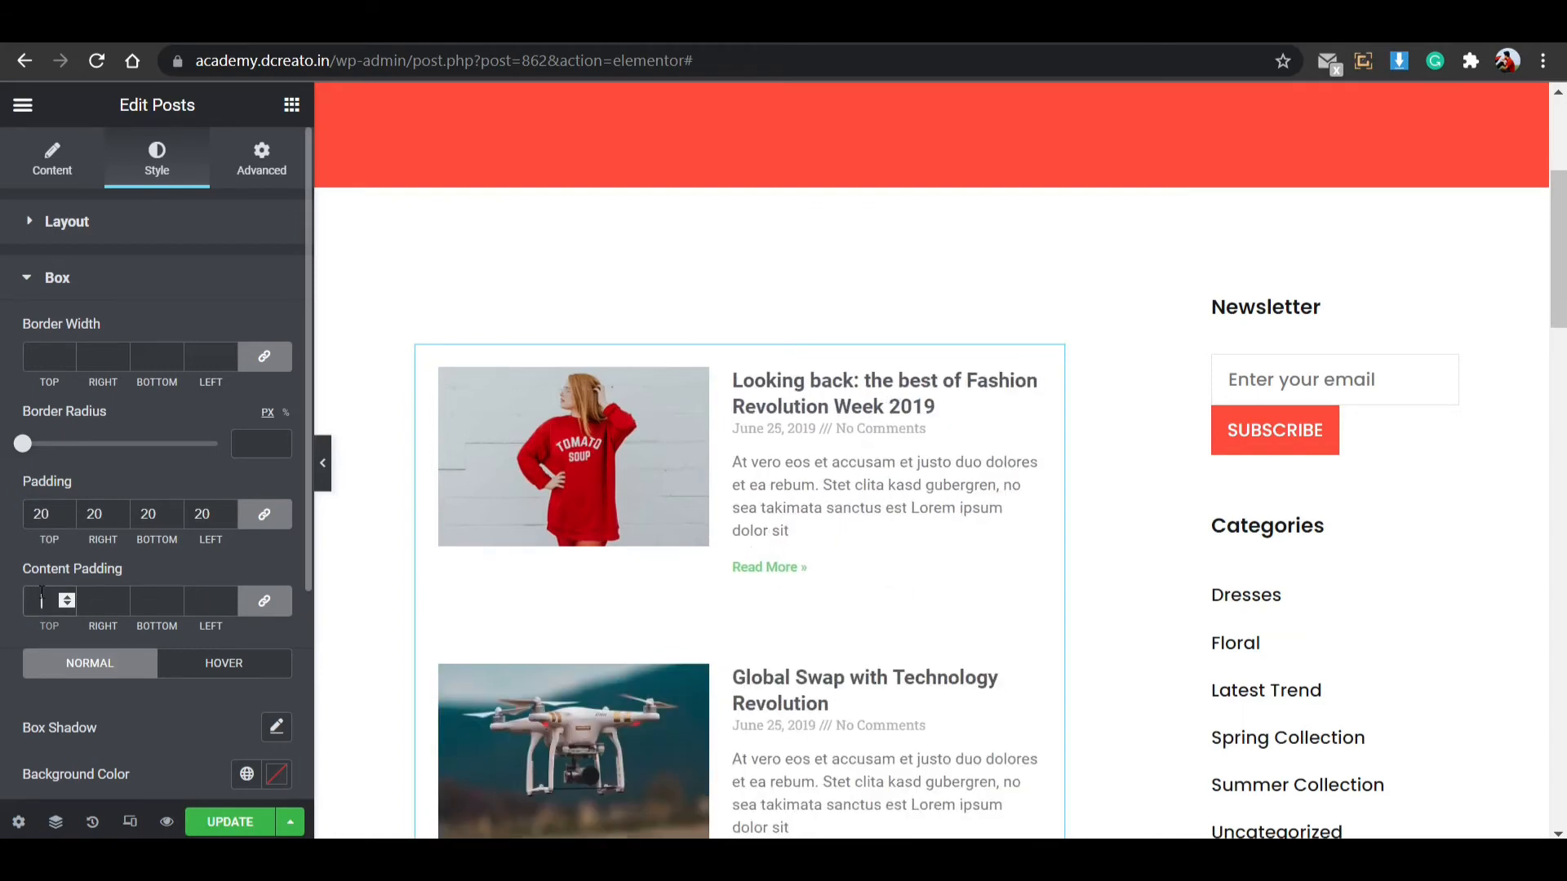
pyautogui.write('15')
pyautogui.press('BackSpace')
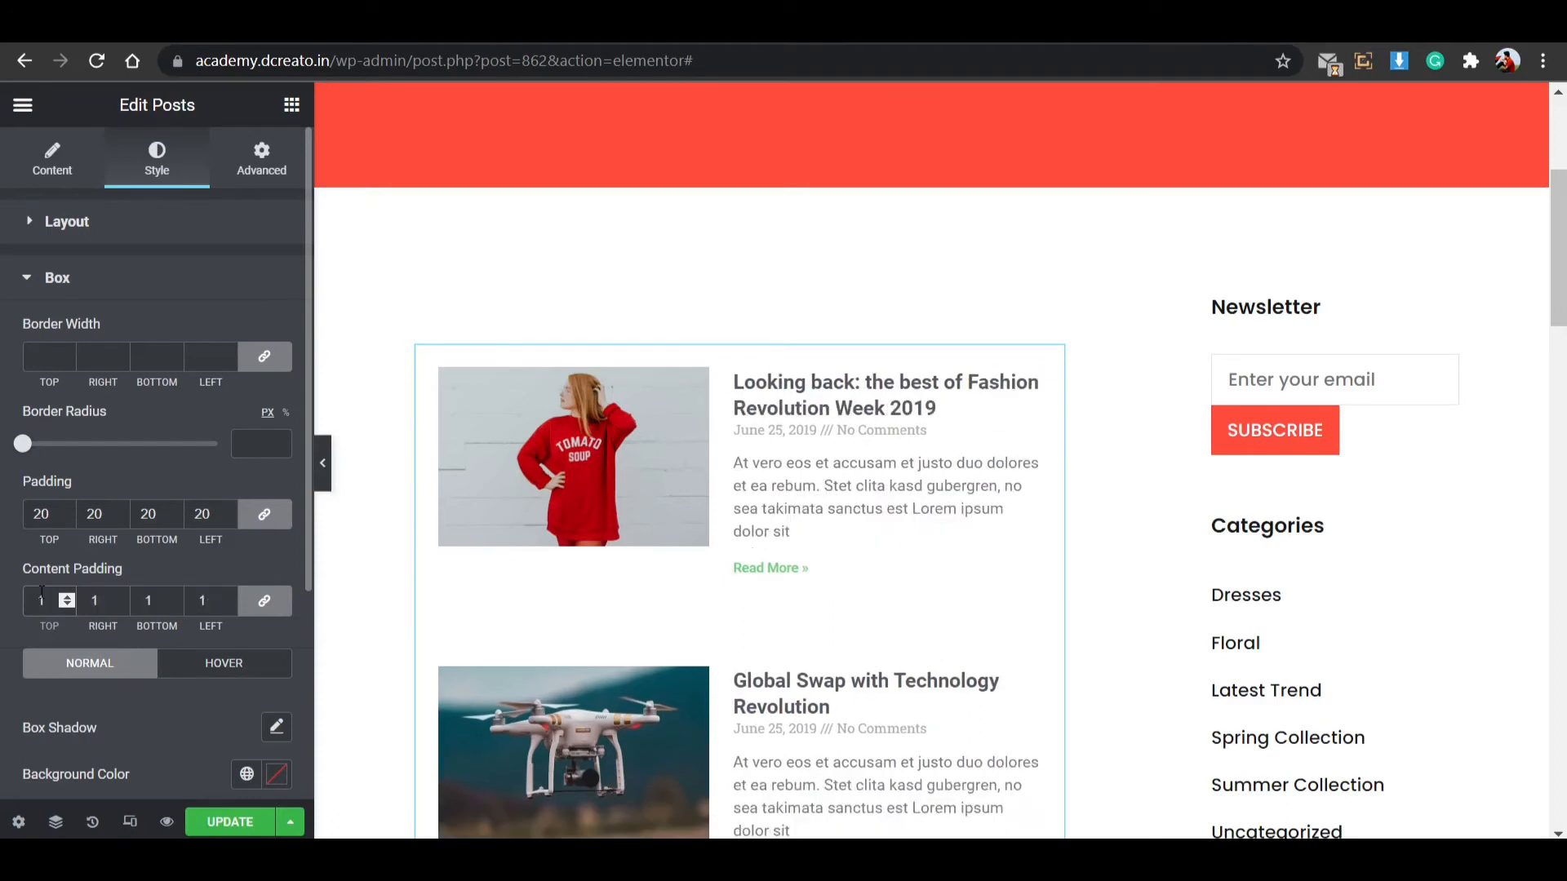
pyautogui.press('BackSpace')
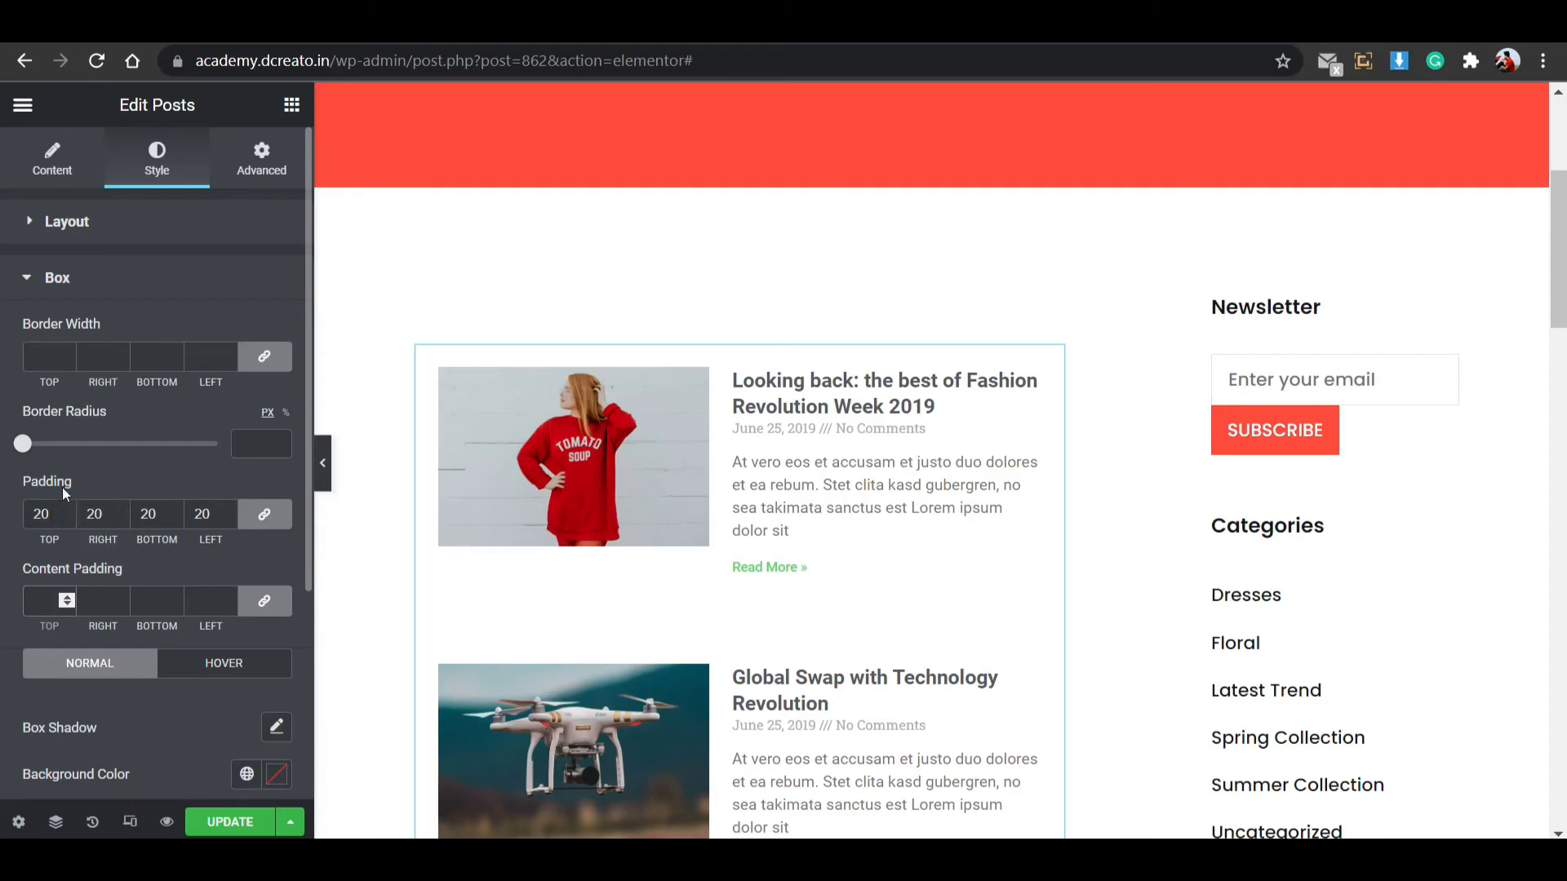
# Add a box shadow to the post boxes and set their border radius to 5 px.
pyautogui.moveTo(22, 444); pyautogui.dragTo(66, 453)
pyautogui.scroll(-2, 213, 693)
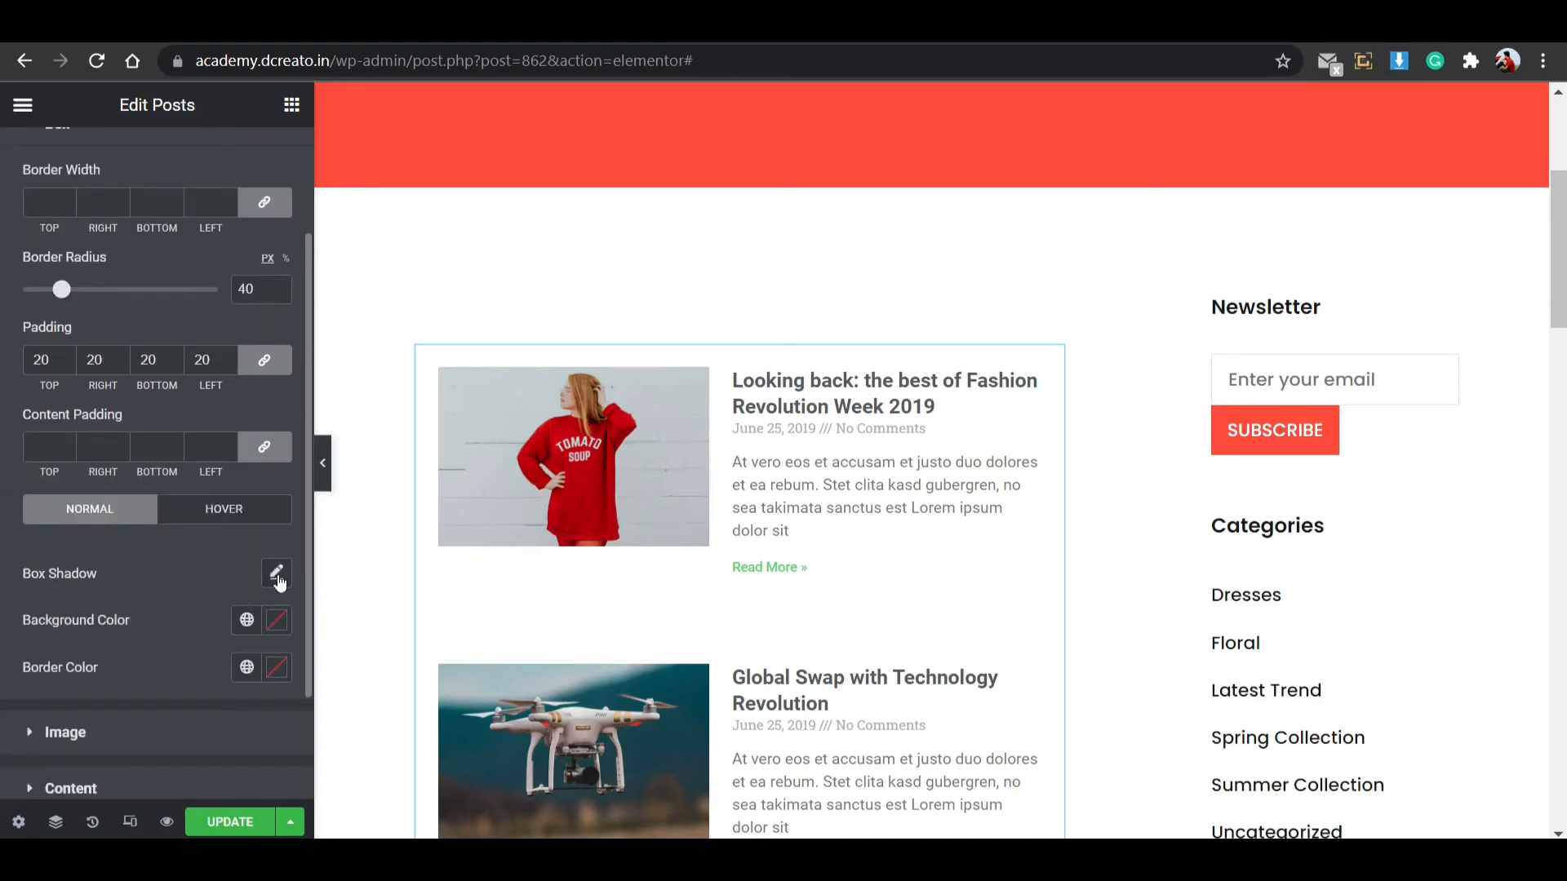
pyautogui.click(276, 576)
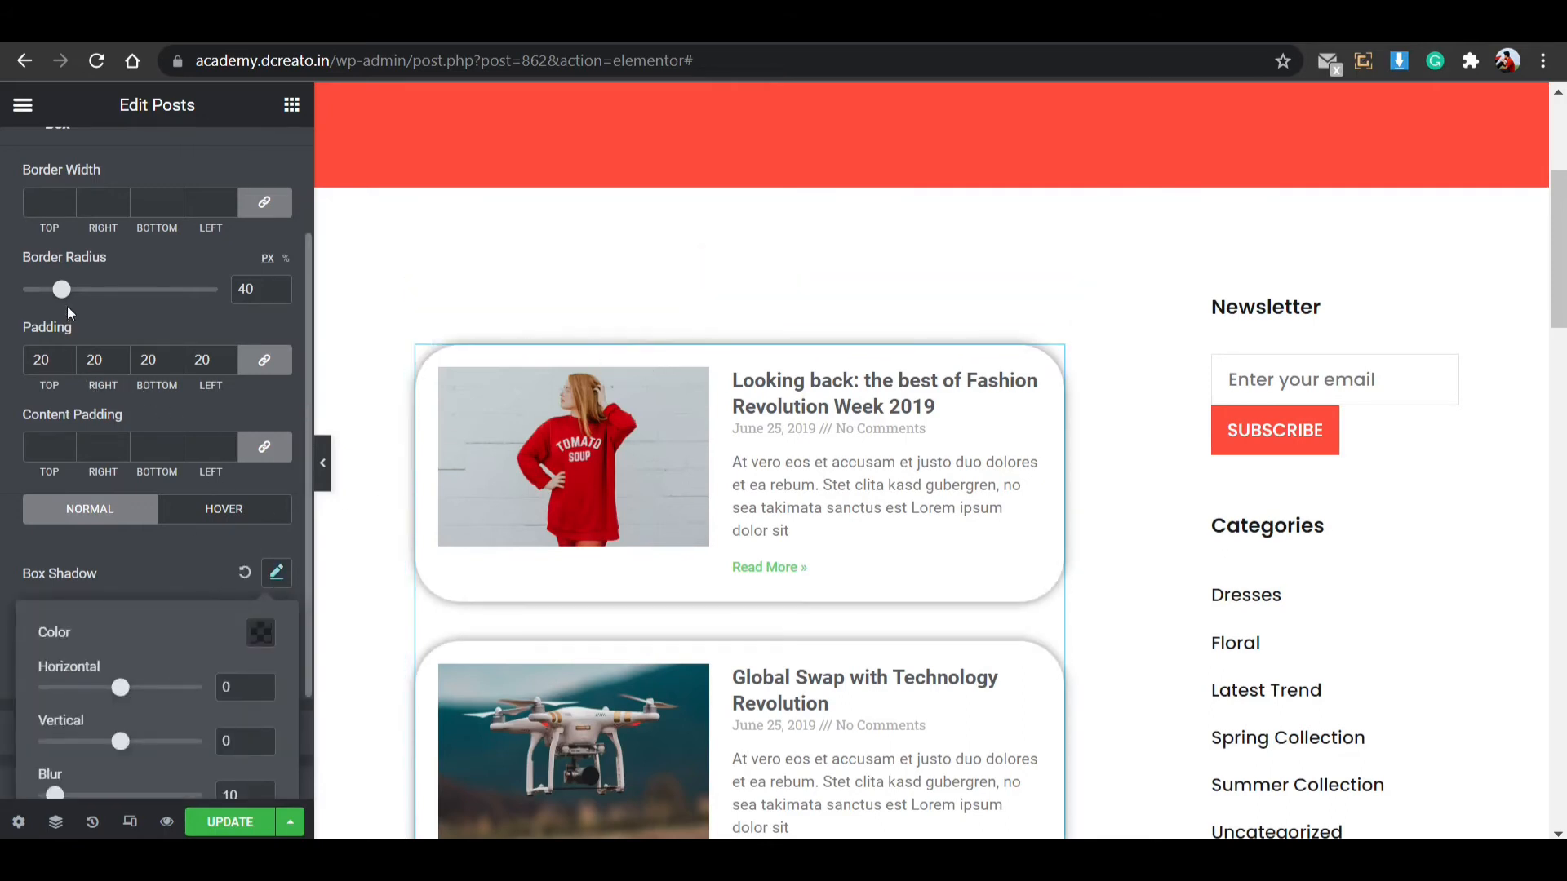
pyautogui.moveTo(69, 303); pyautogui.dragTo(29, 292)
pyautogui.click(281, 295)
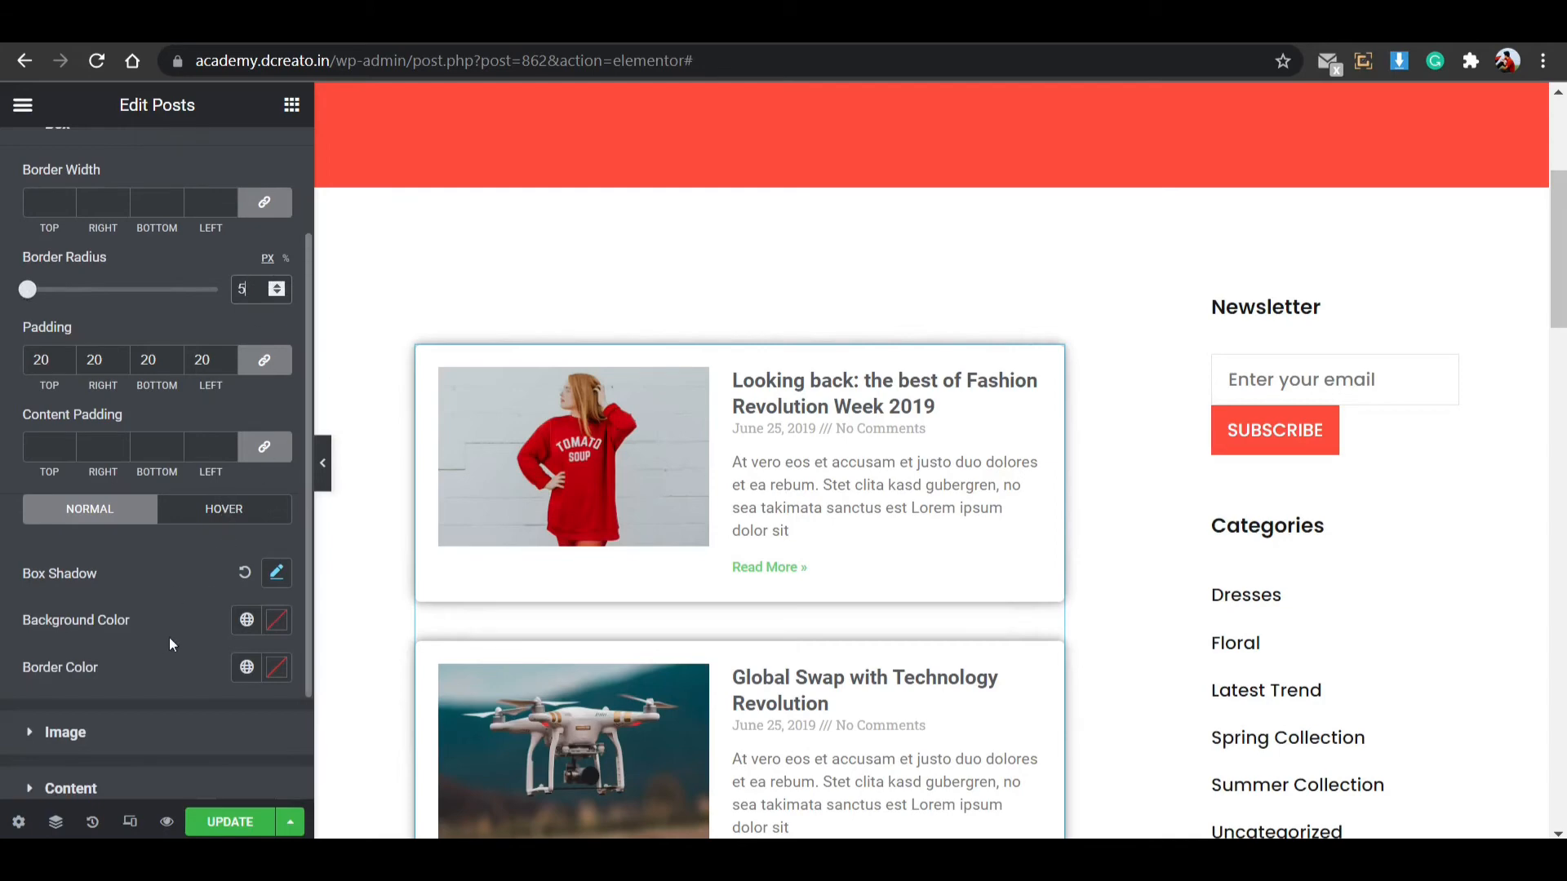
# Lighten the post boxes' shadow by setting its color to rgba(0, 0, 0, 0.1).
pyautogui.click(274, 574)
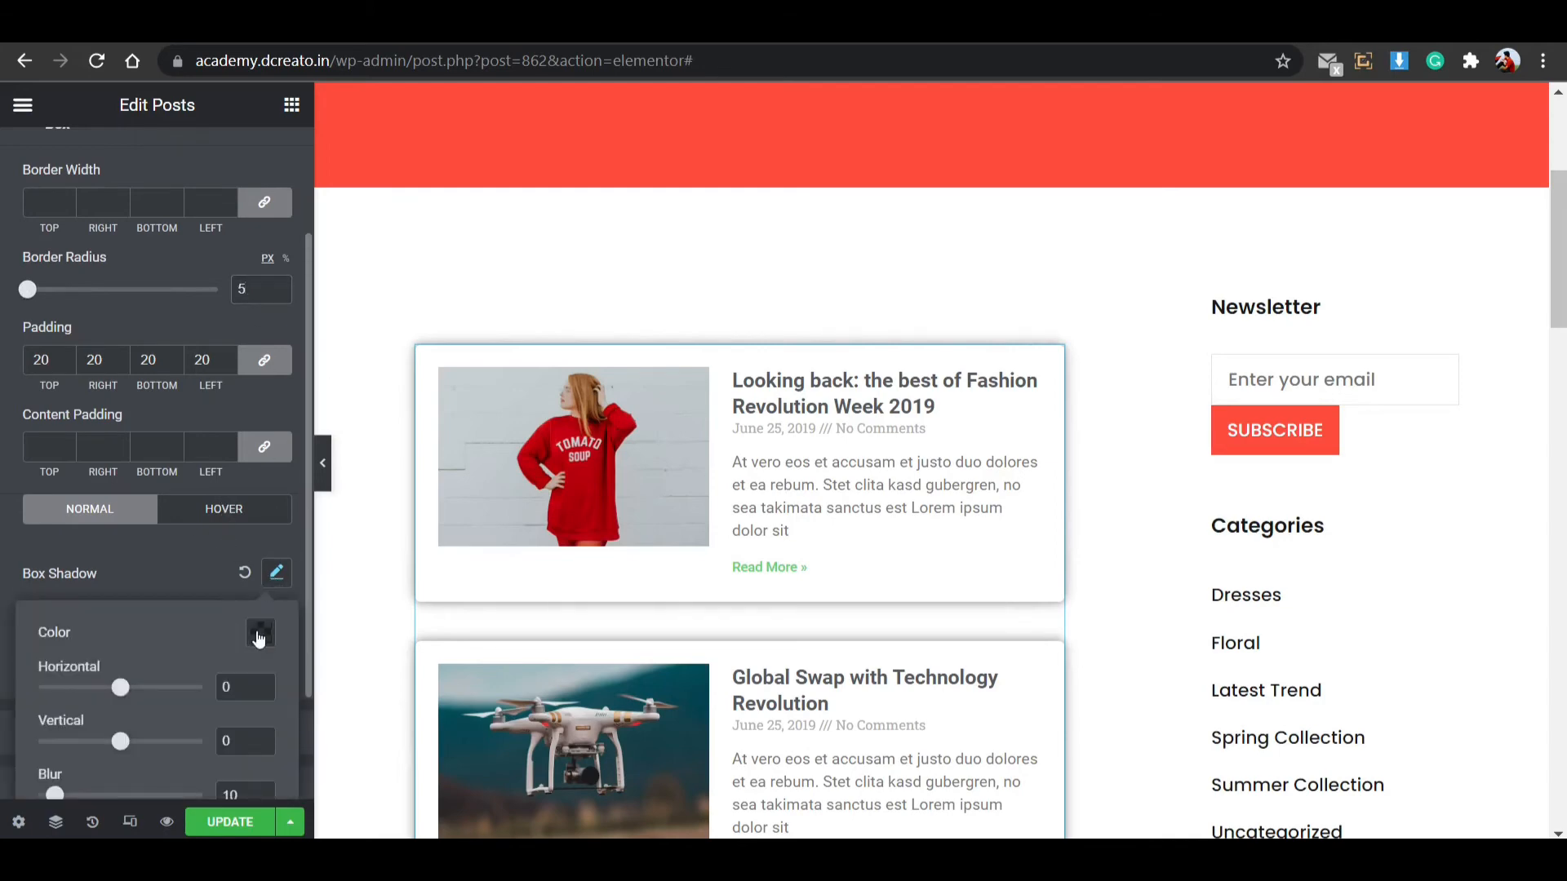
pyautogui.click(259, 635)
pyautogui.click(232, 578)
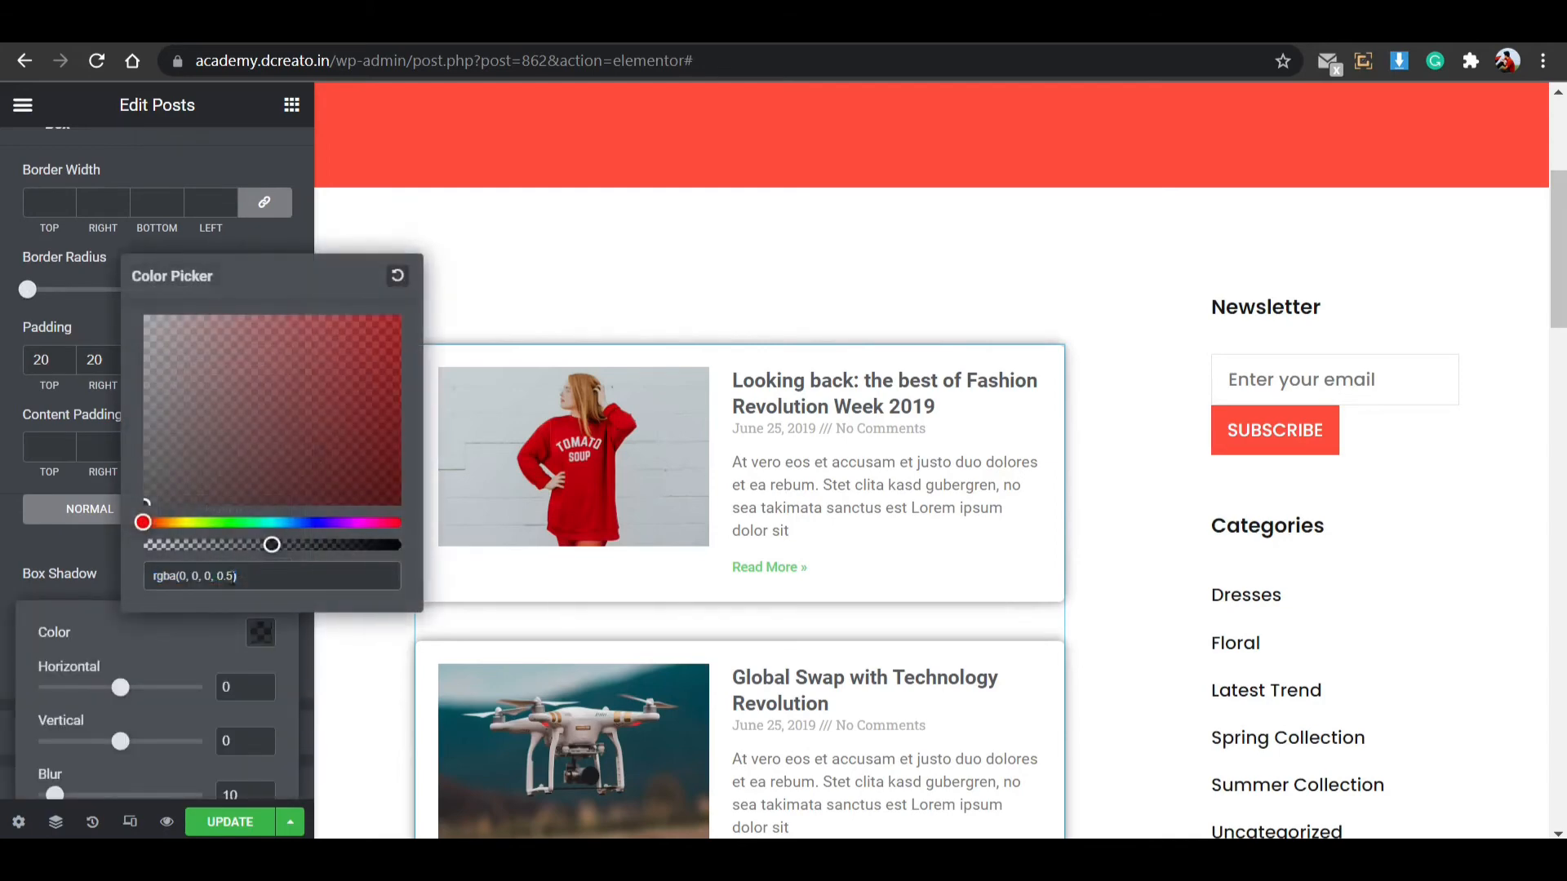
pyautogui.press('BackSpace')
pyautogui.write('1')
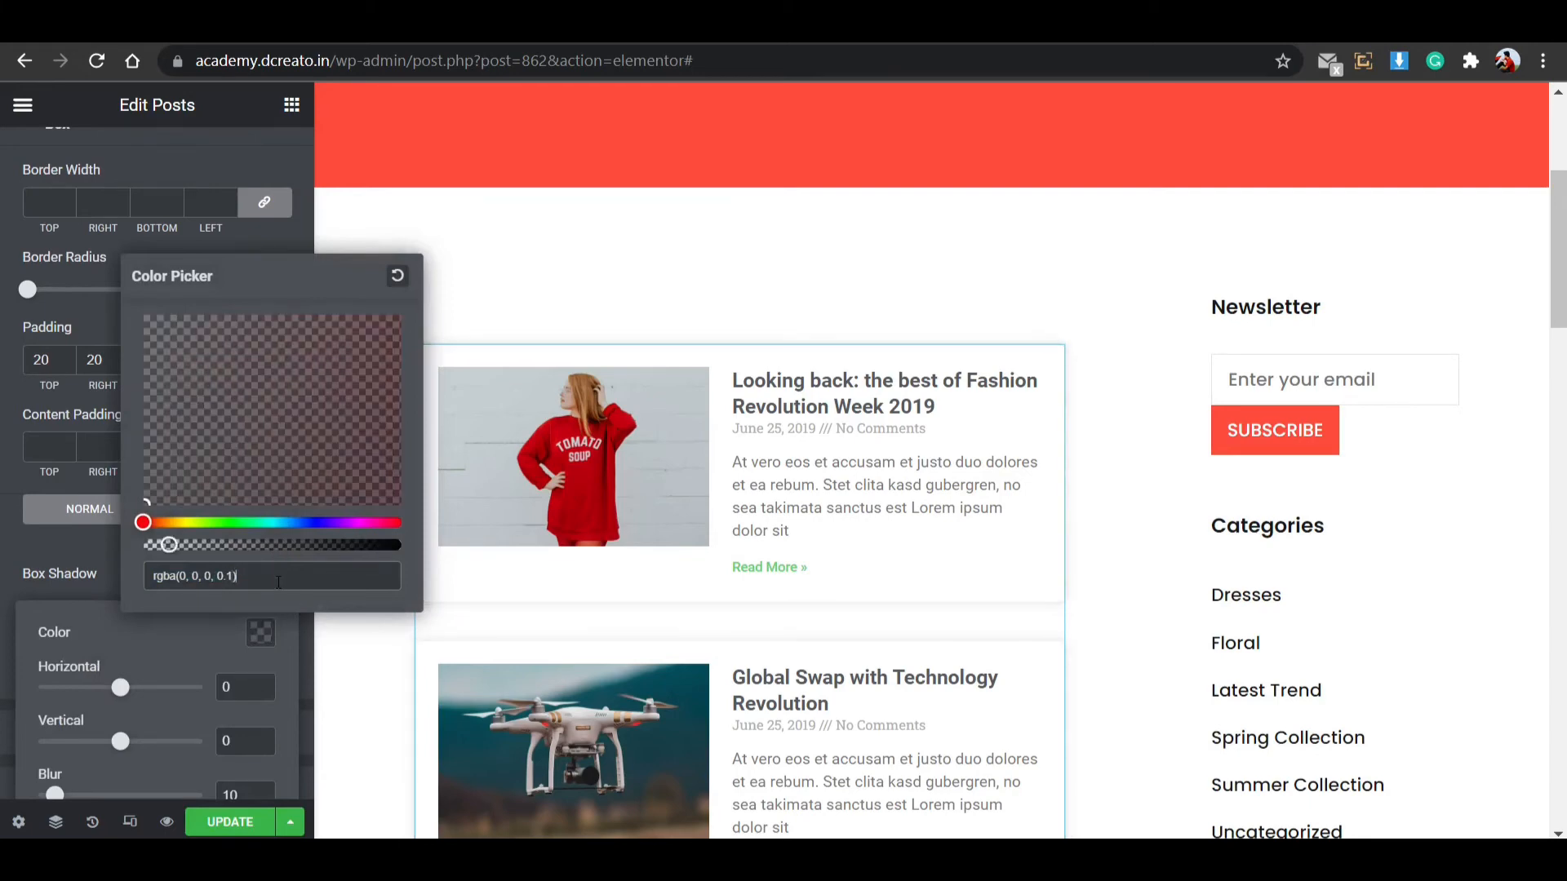
pyautogui.click(163, 618)
# Set the box shadow's vertical offset to 10 and raise its blur to about 24.
pyautogui.scroll(-2, 183, 542)
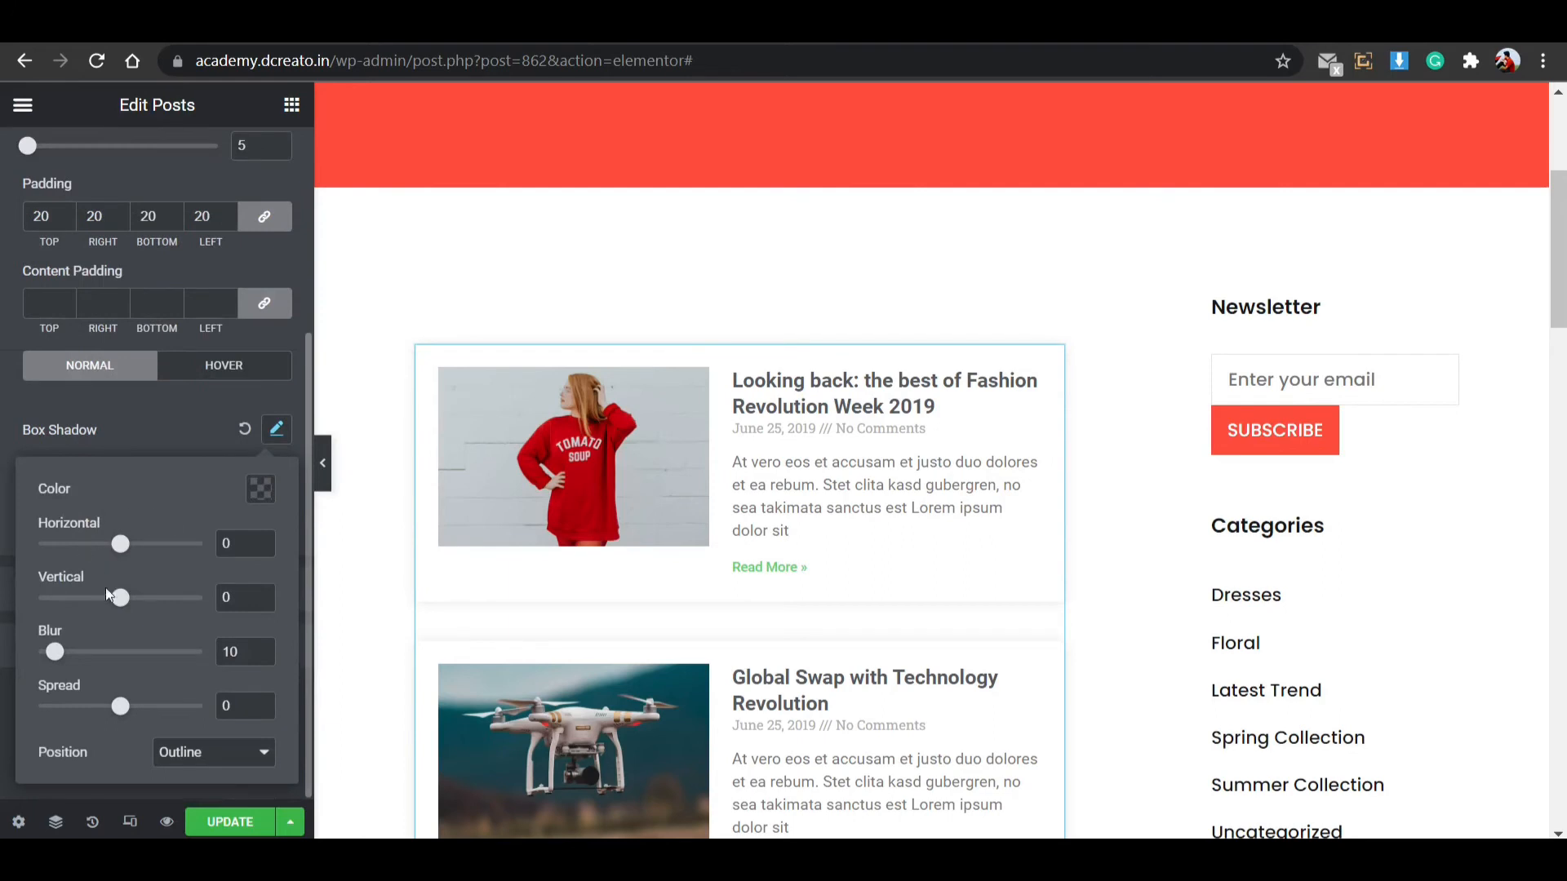
pyautogui.moveTo(120, 598); pyautogui.dragTo(131, 600)
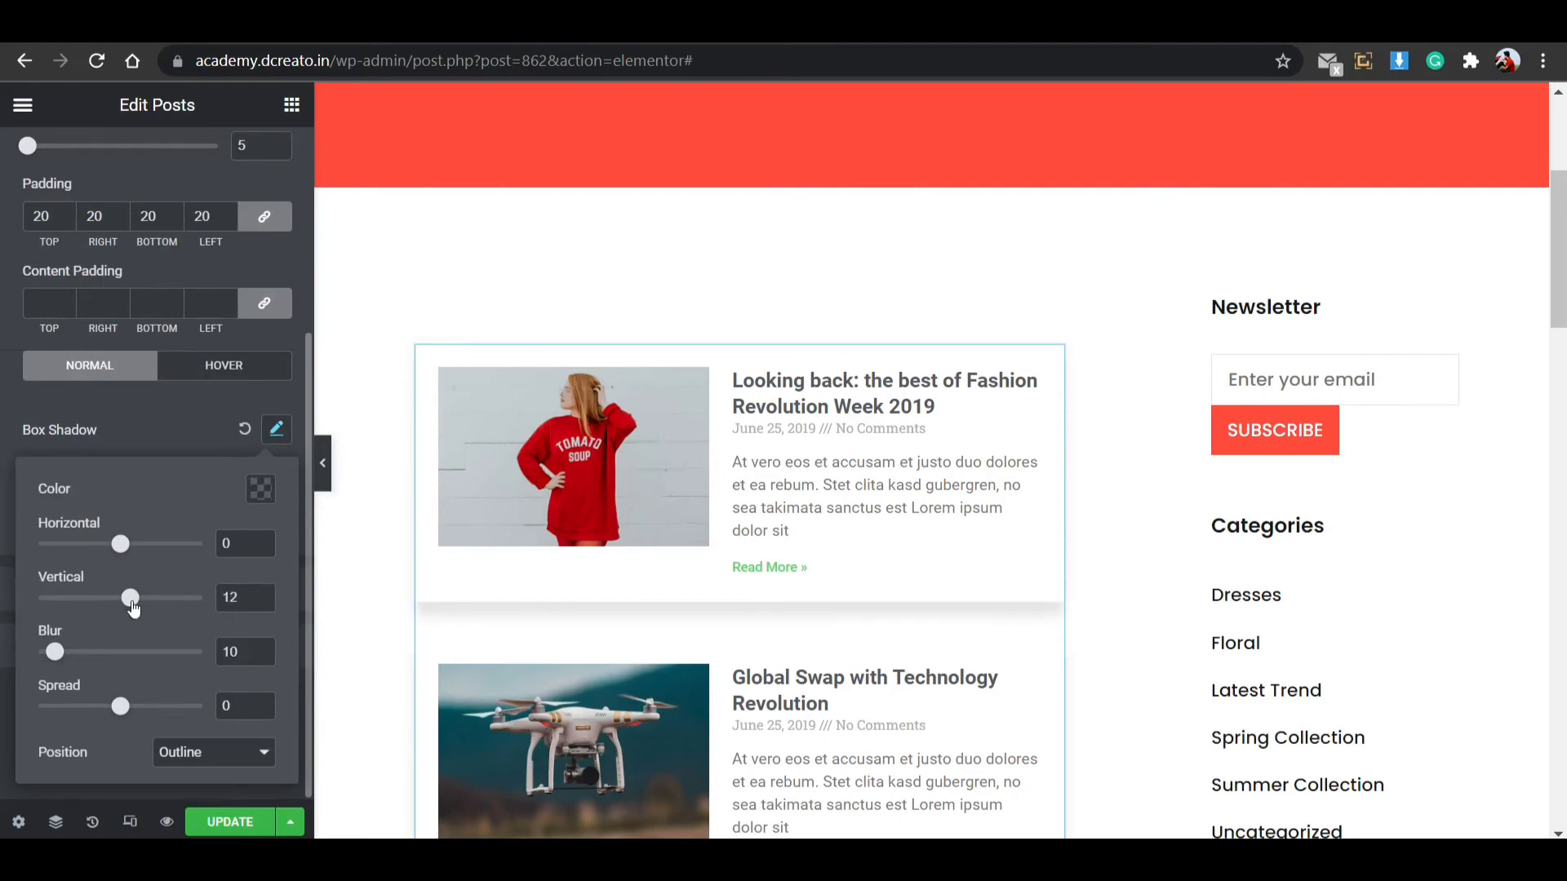
pyautogui.click(261, 594)
pyautogui.click(263, 604)
pyautogui.click(263, 604)
pyautogui.moveTo(66, 654); pyautogui.dragTo(89, 658)
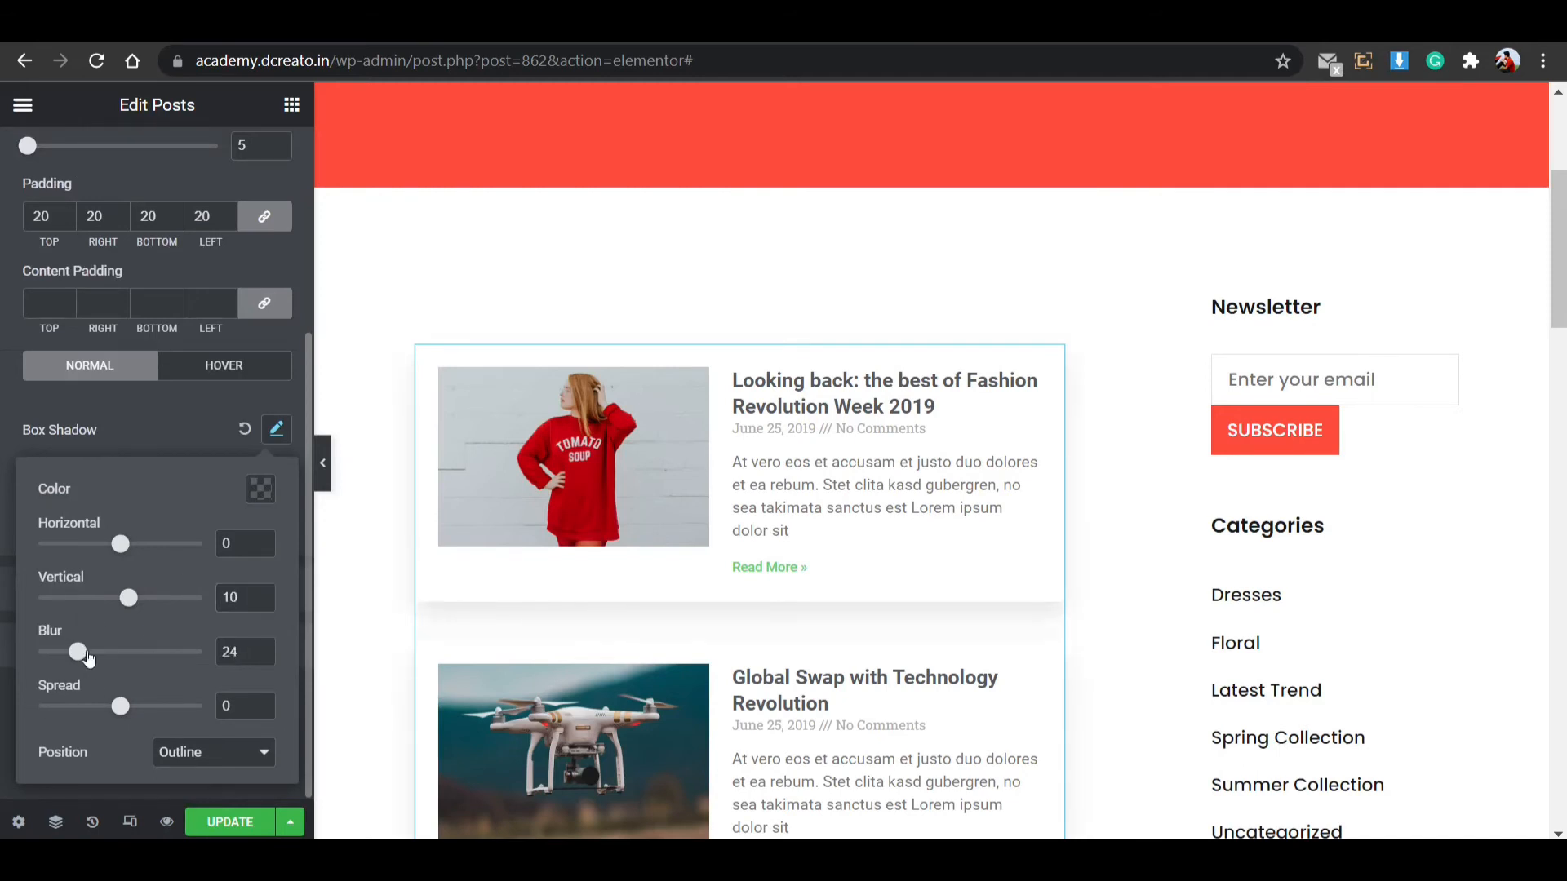
pyautogui.click(258, 648)
pyautogui.scroll(4, 211, 596)
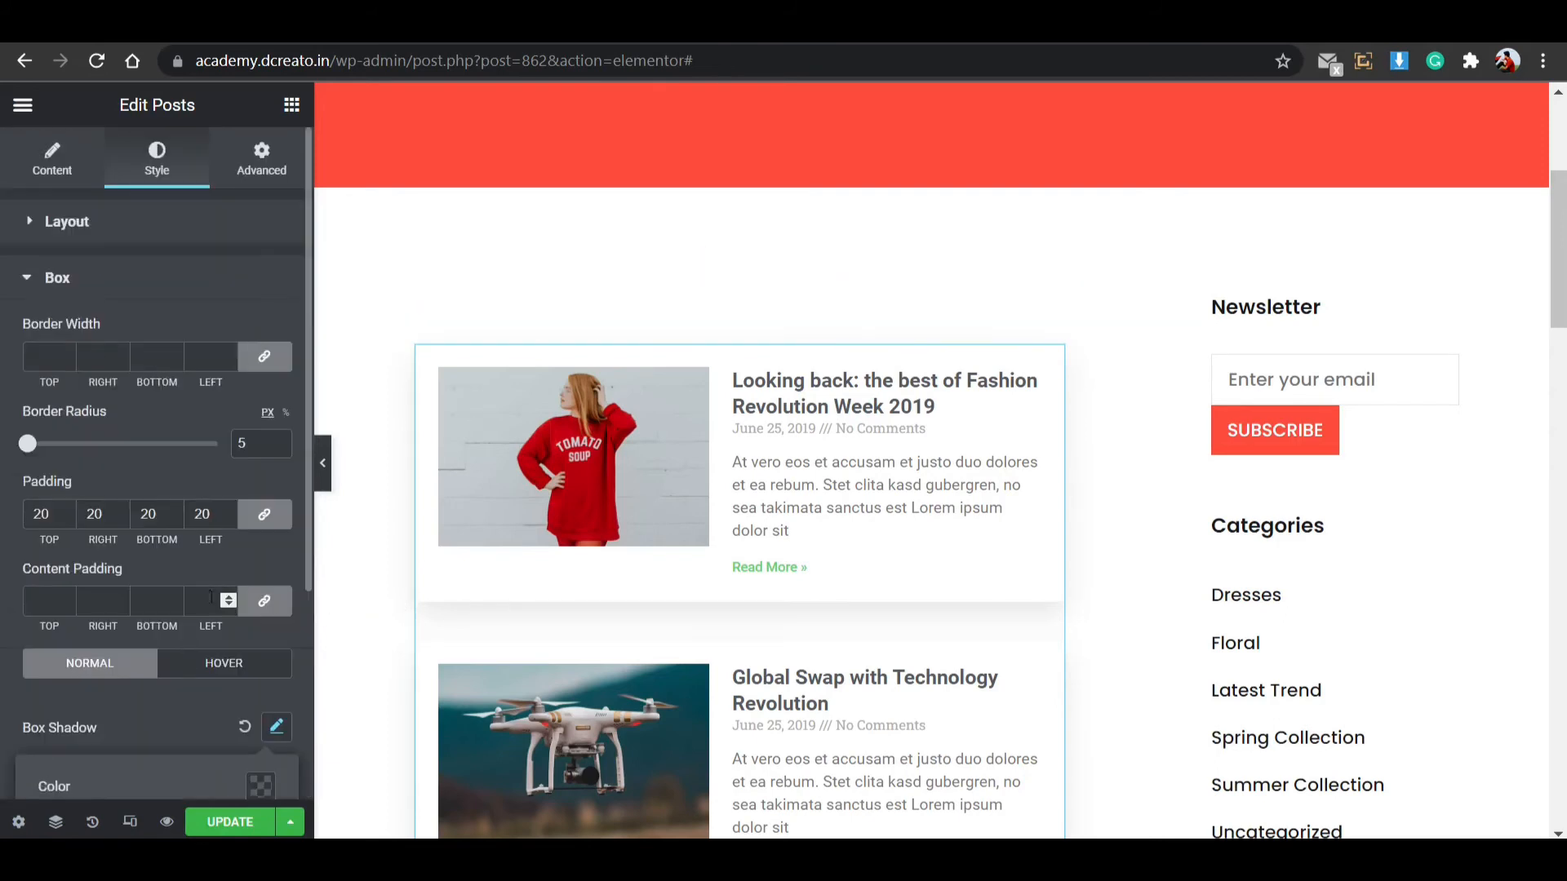
pyautogui.scroll(-4, 264, 692)
pyautogui.click(275, 432)
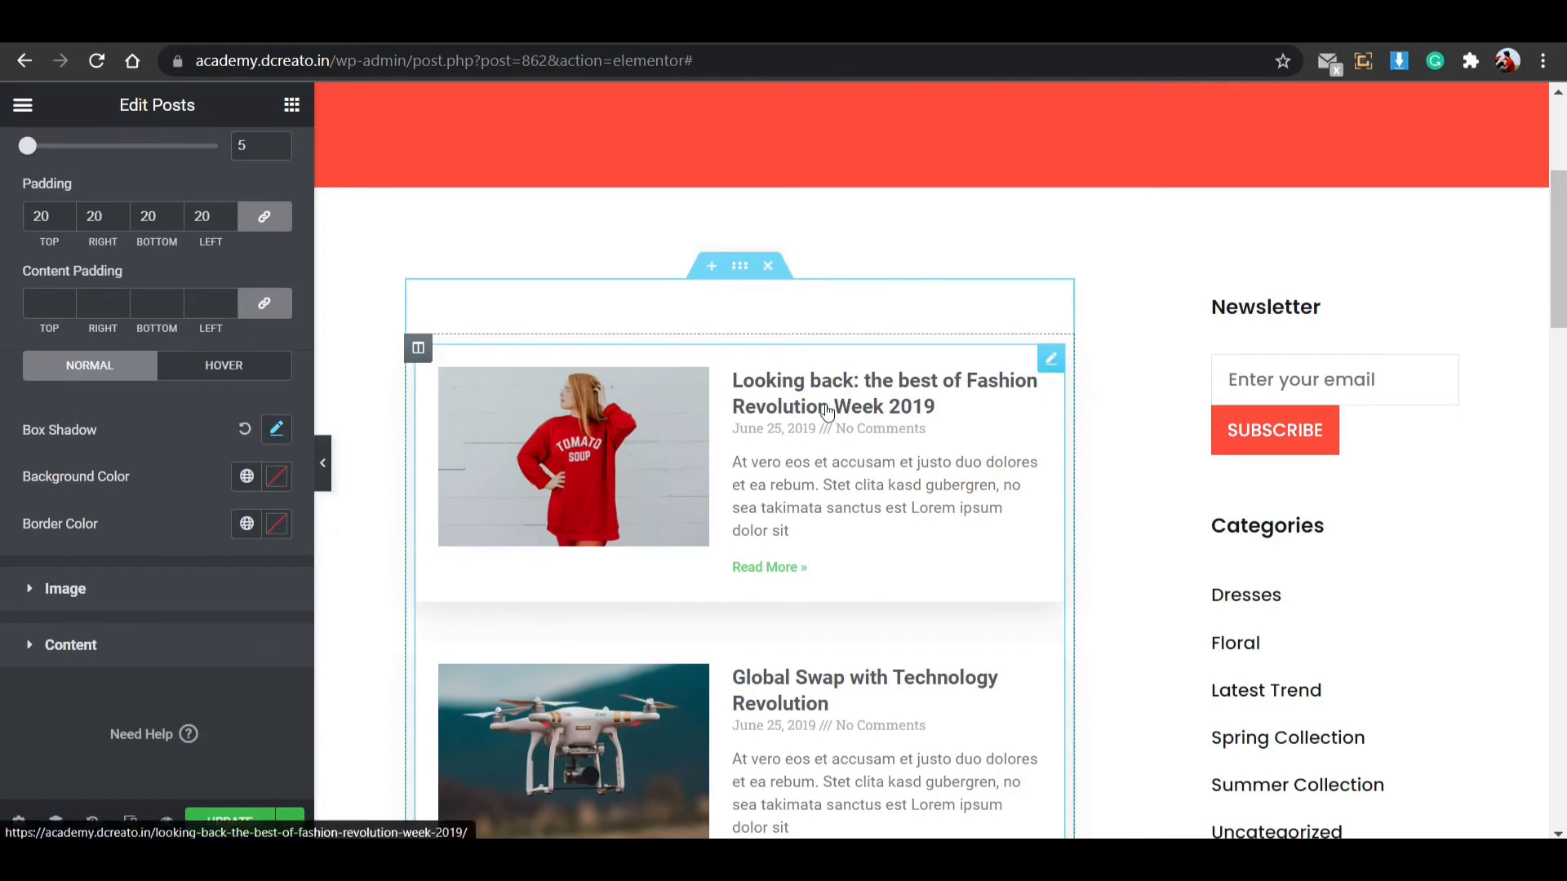
# Round the corners of the post images slightly with an equal border radius on all sides.
pyautogui.scroll(4, 155, 496)
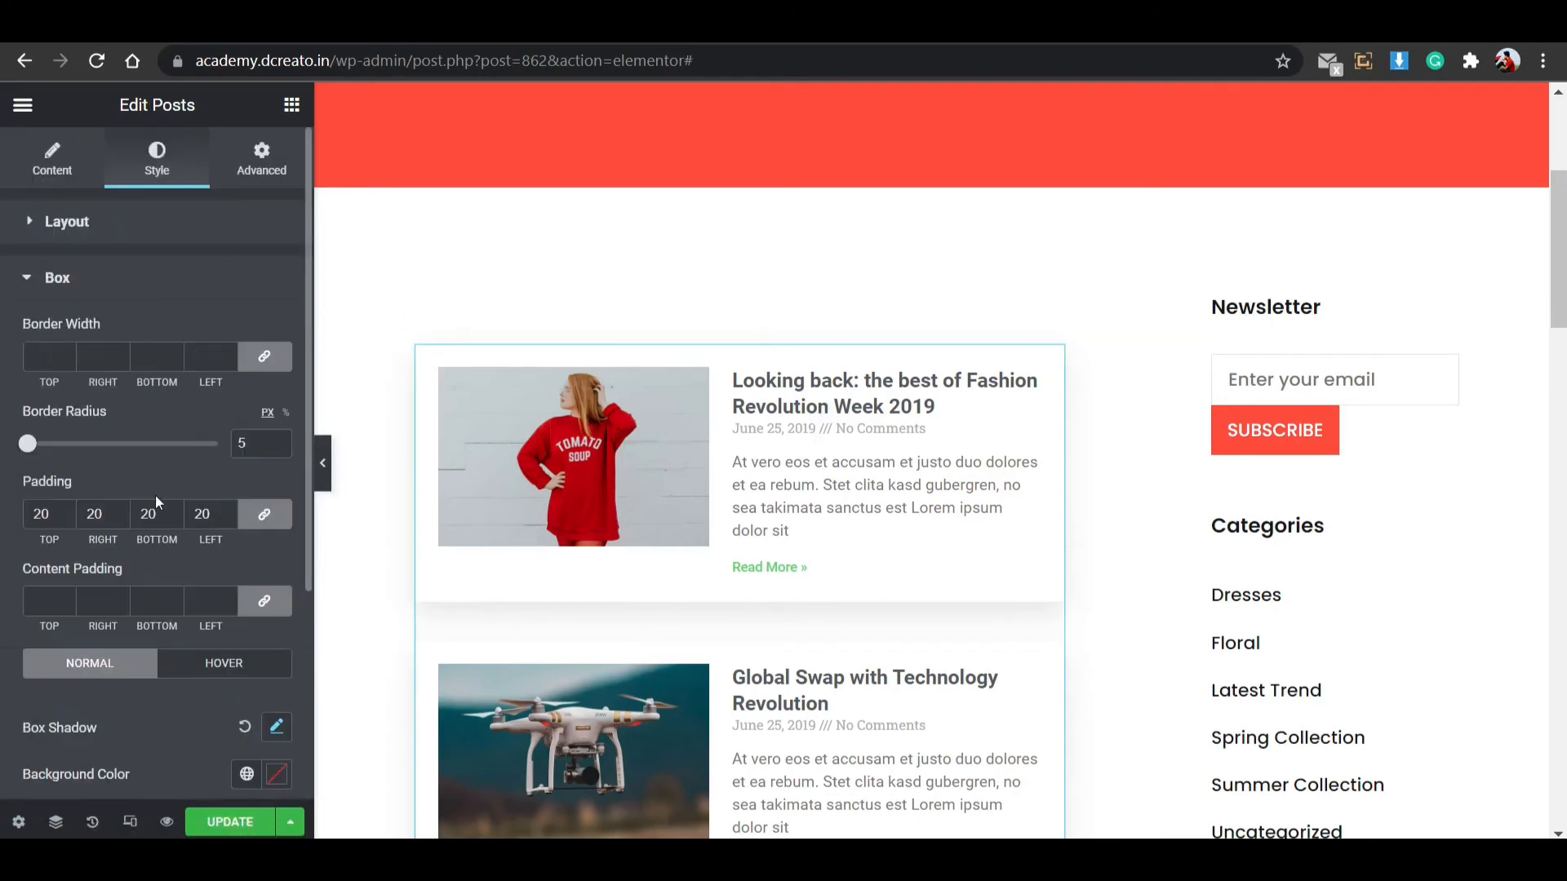
pyautogui.scroll(-4, 123, 531)
pyautogui.click(70, 589)
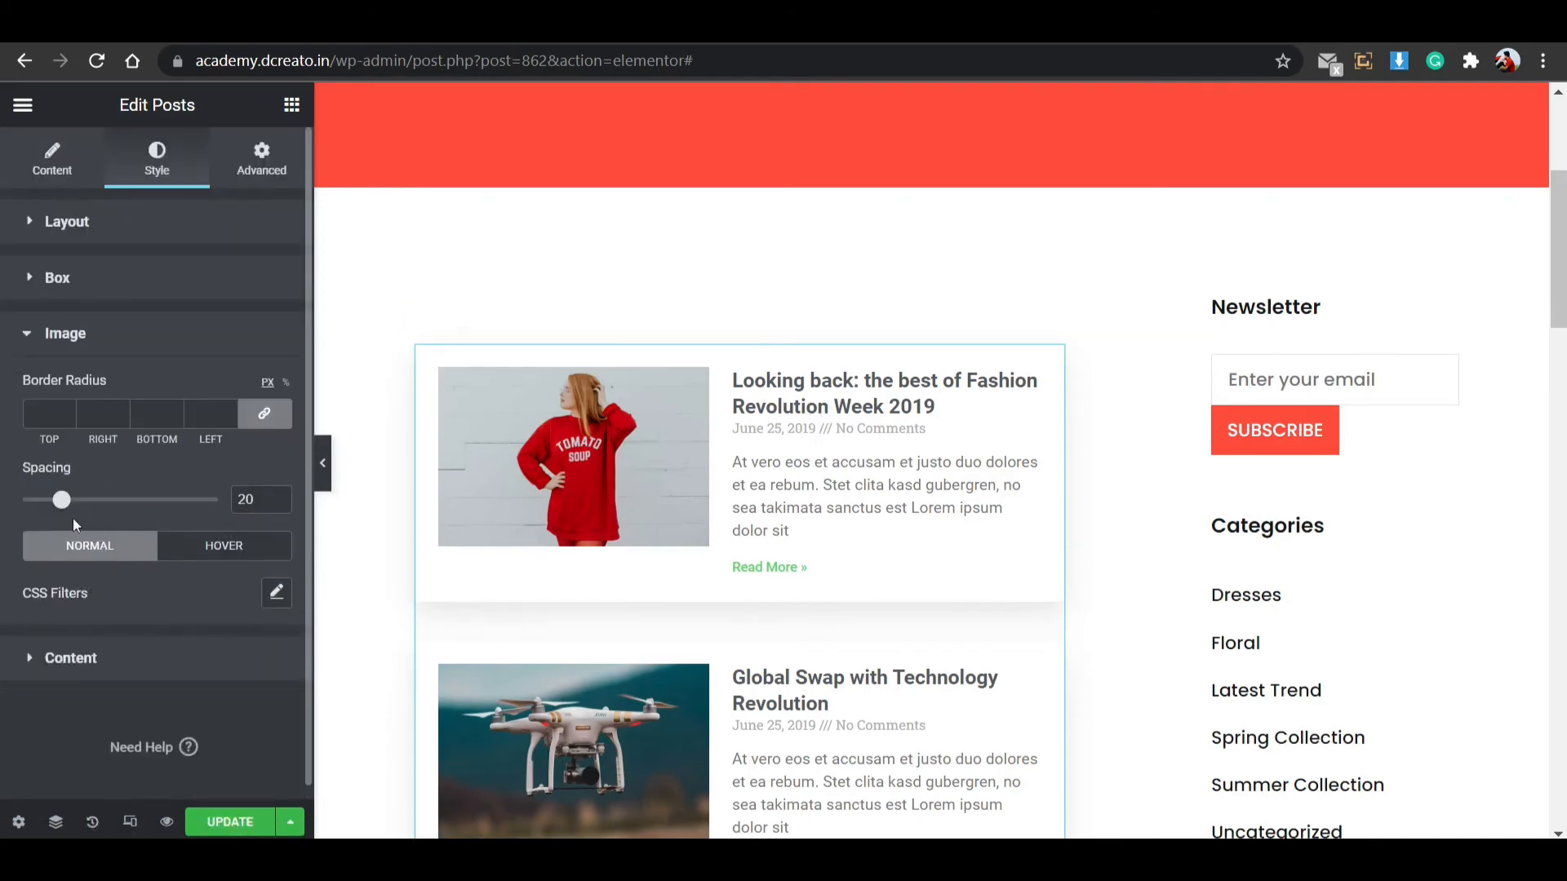
pyautogui.click(65, 410)
pyautogui.click(65, 410)
pyautogui.click(120, 345)
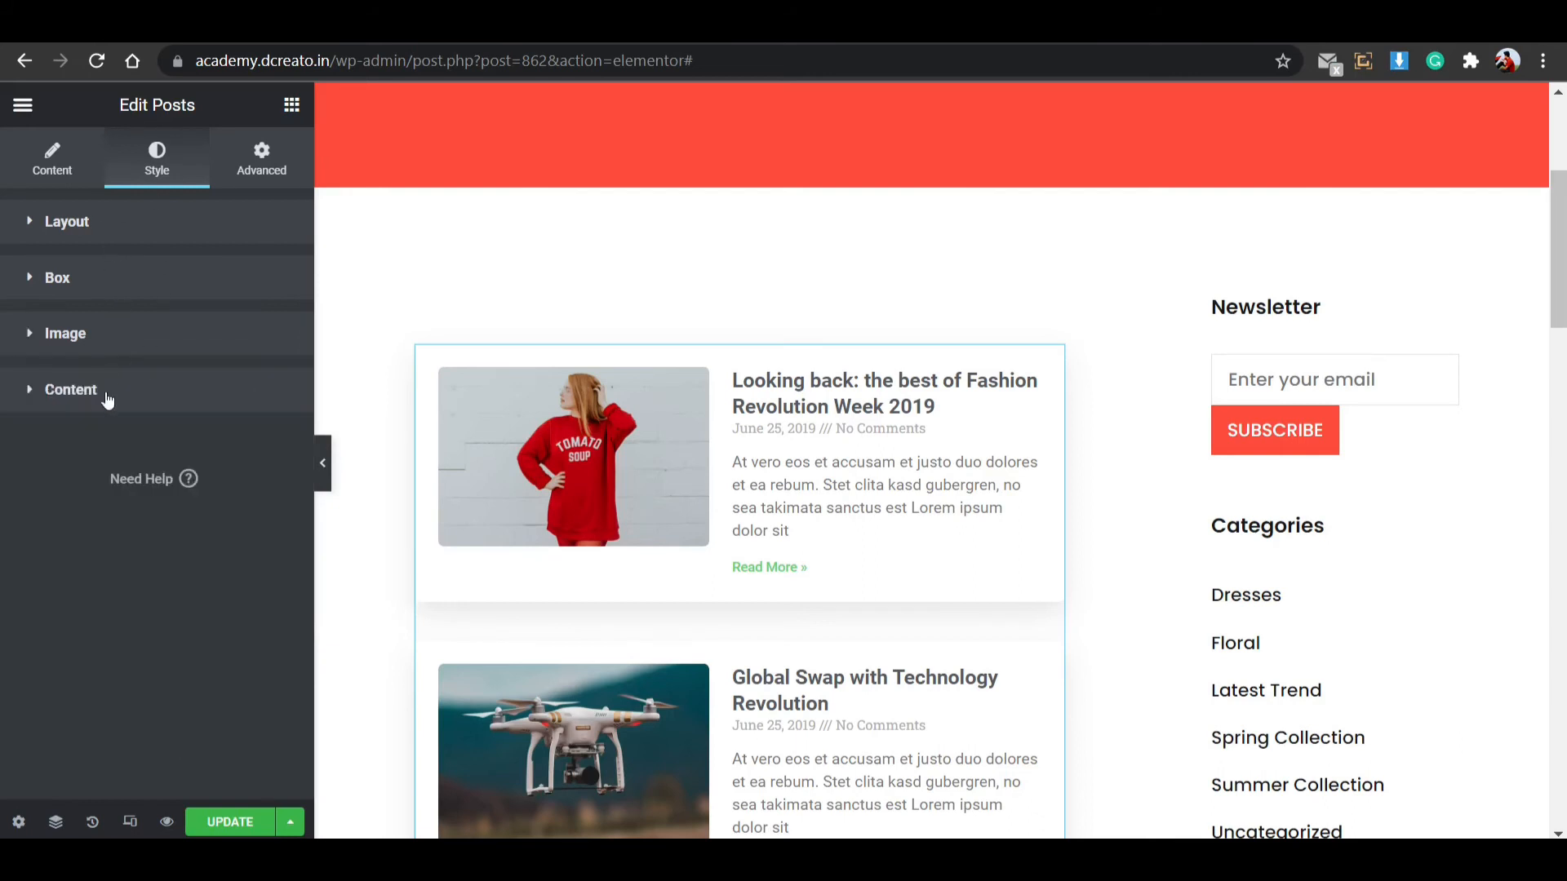
# Set the post title color to black (#000000) in the Posts widget's content styling.
pyautogui.click(90, 389)
pyautogui.scroll(-5, 130, 497)
pyautogui.scroll(2, 62, 328)
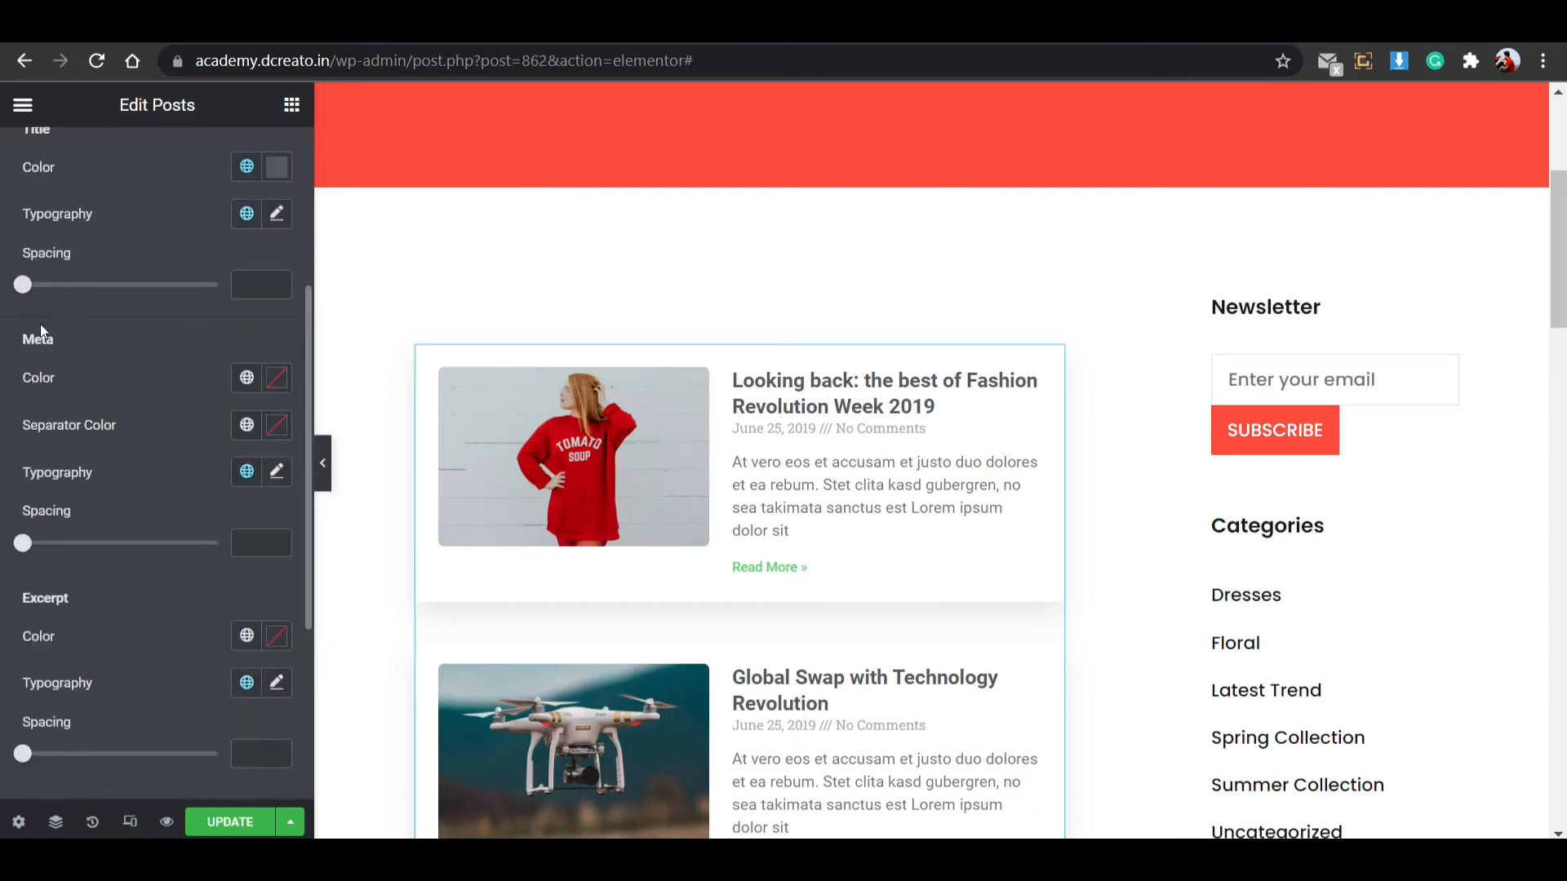
pyautogui.scroll(2, 225, 267)
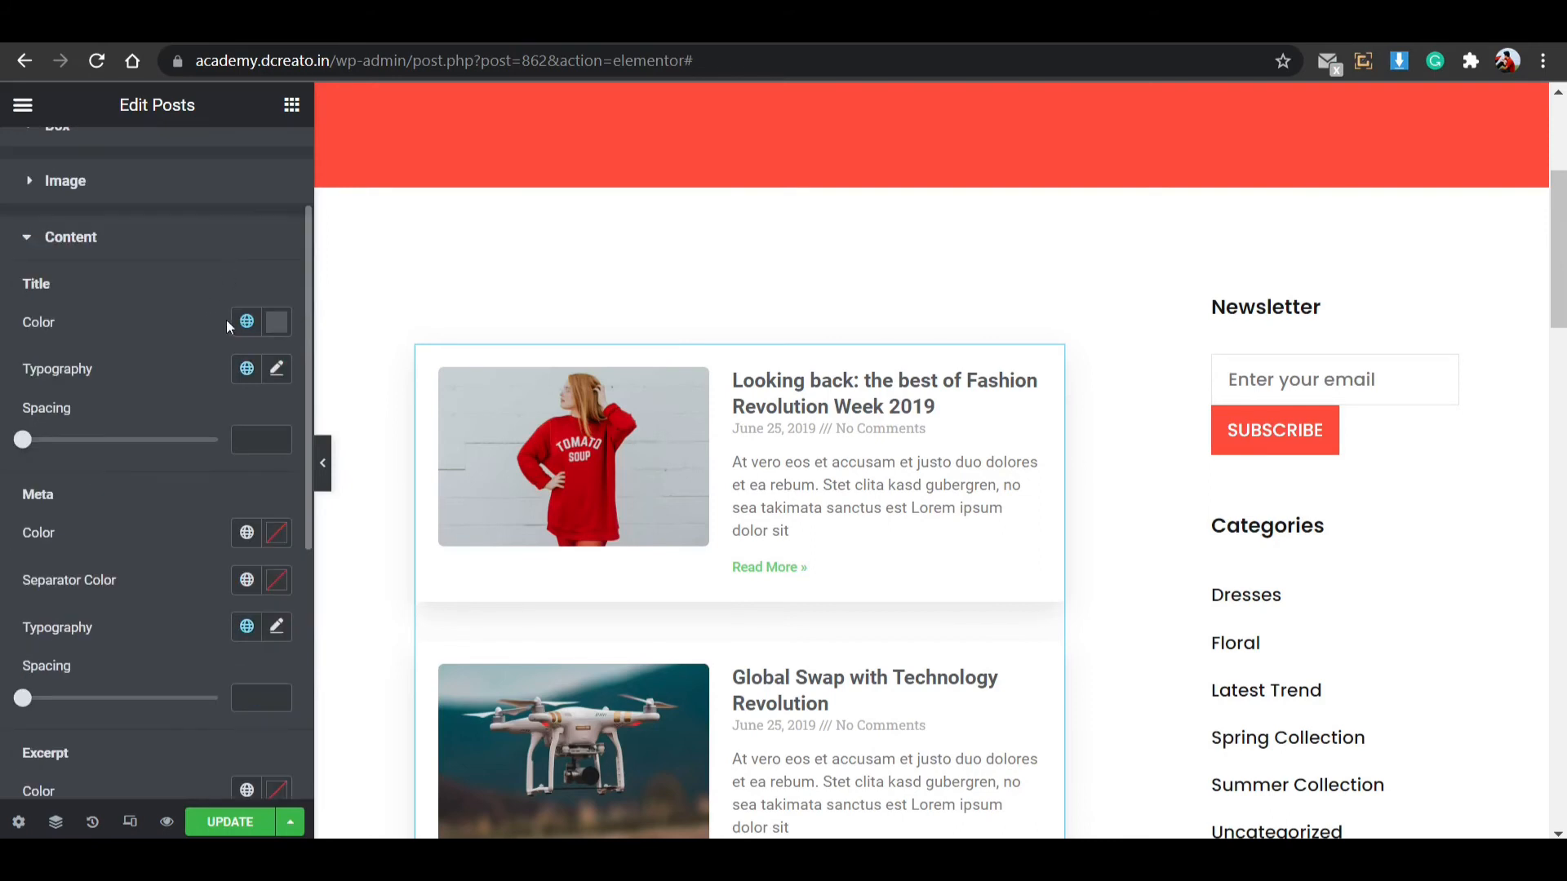
pyautogui.click(247, 321)
pyautogui.click(277, 322)
pyautogui.moveTo(219, 478); pyautogui.dragTo(134, 638)
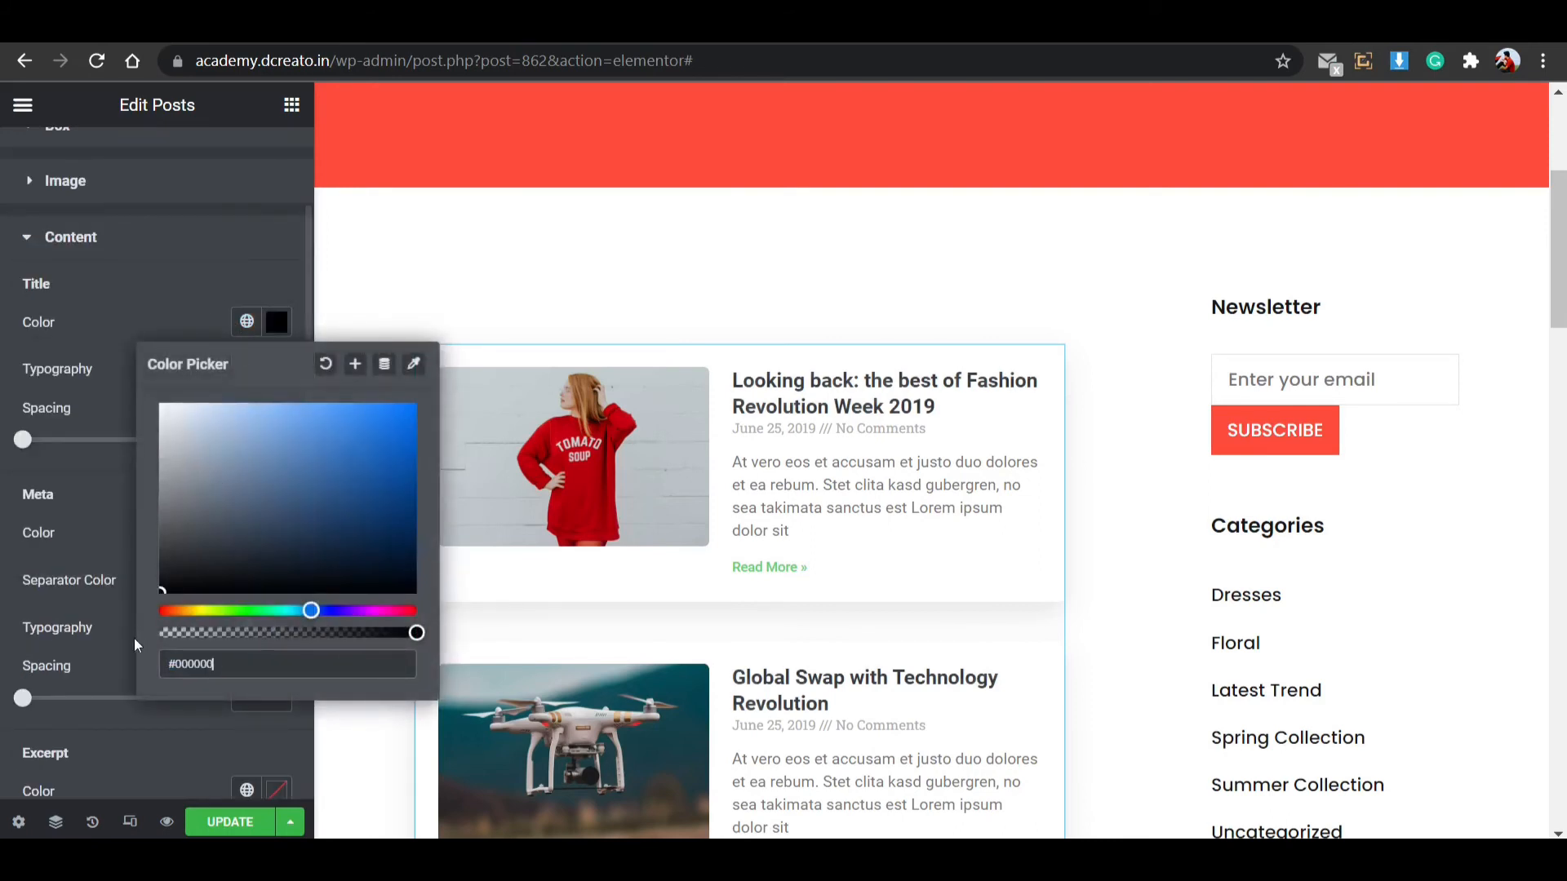
pyautogui.click(277, 322)
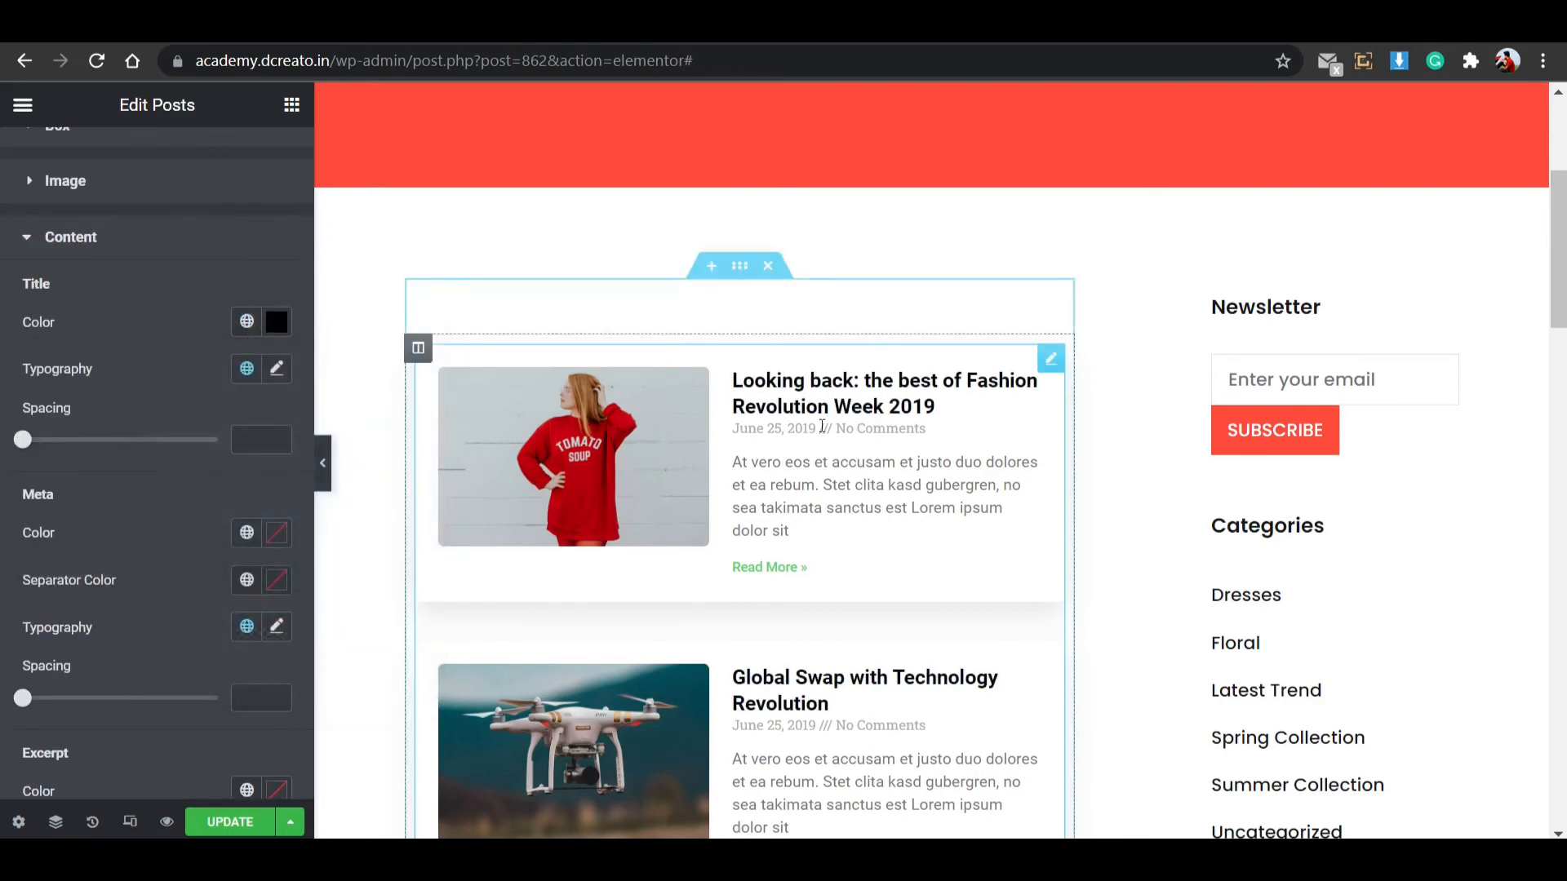
# Change the post title's font family to Poppins.
pyautogui.click(276, 372)
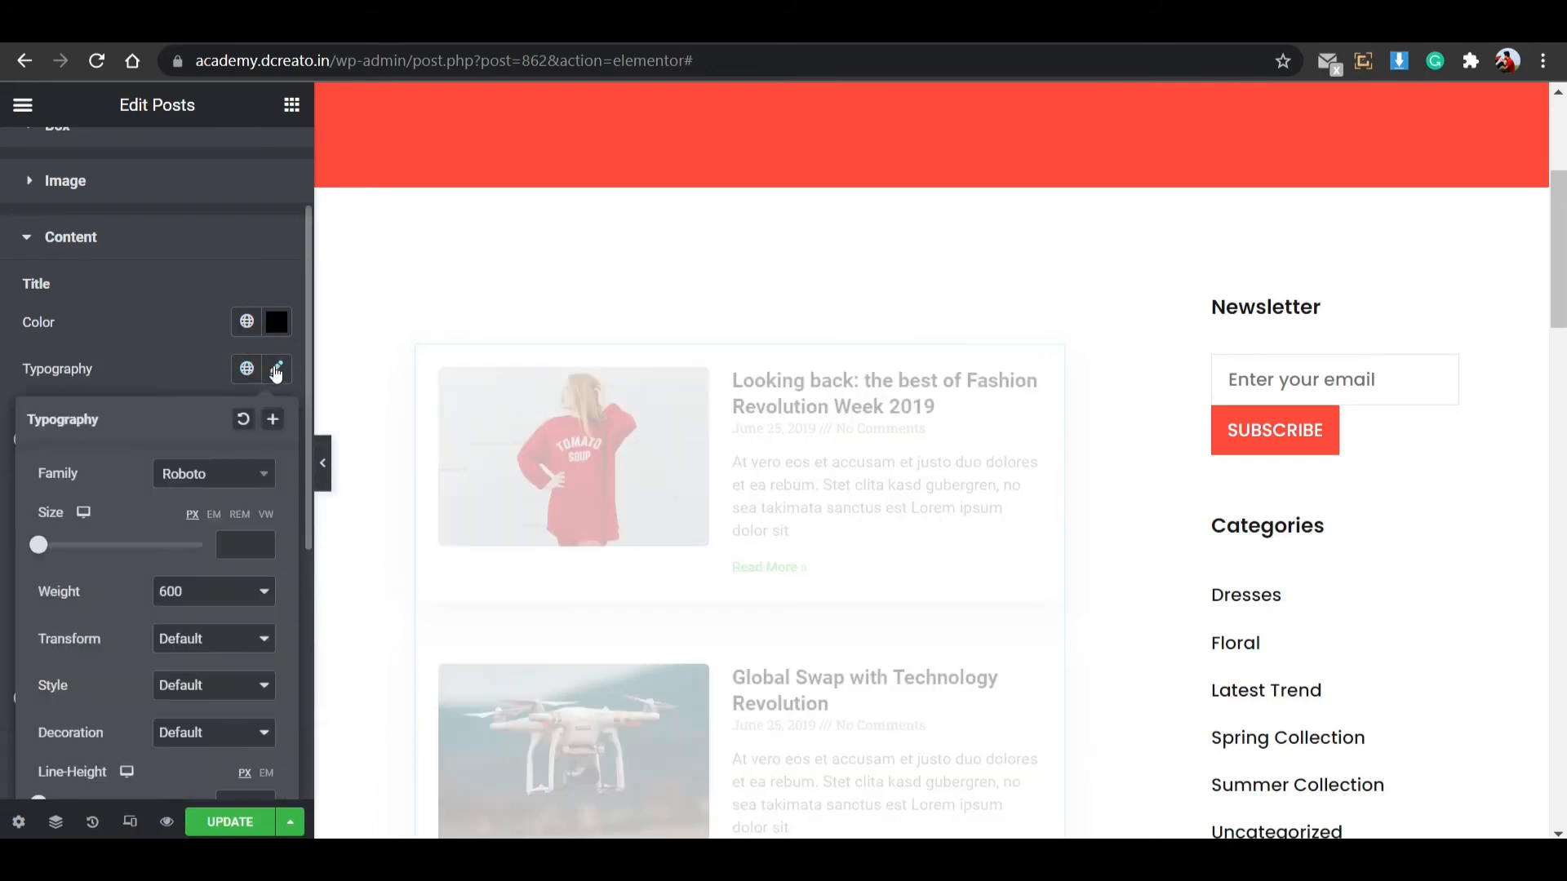
pyautogui.click(209, 475)
pyautogui.write('pop')
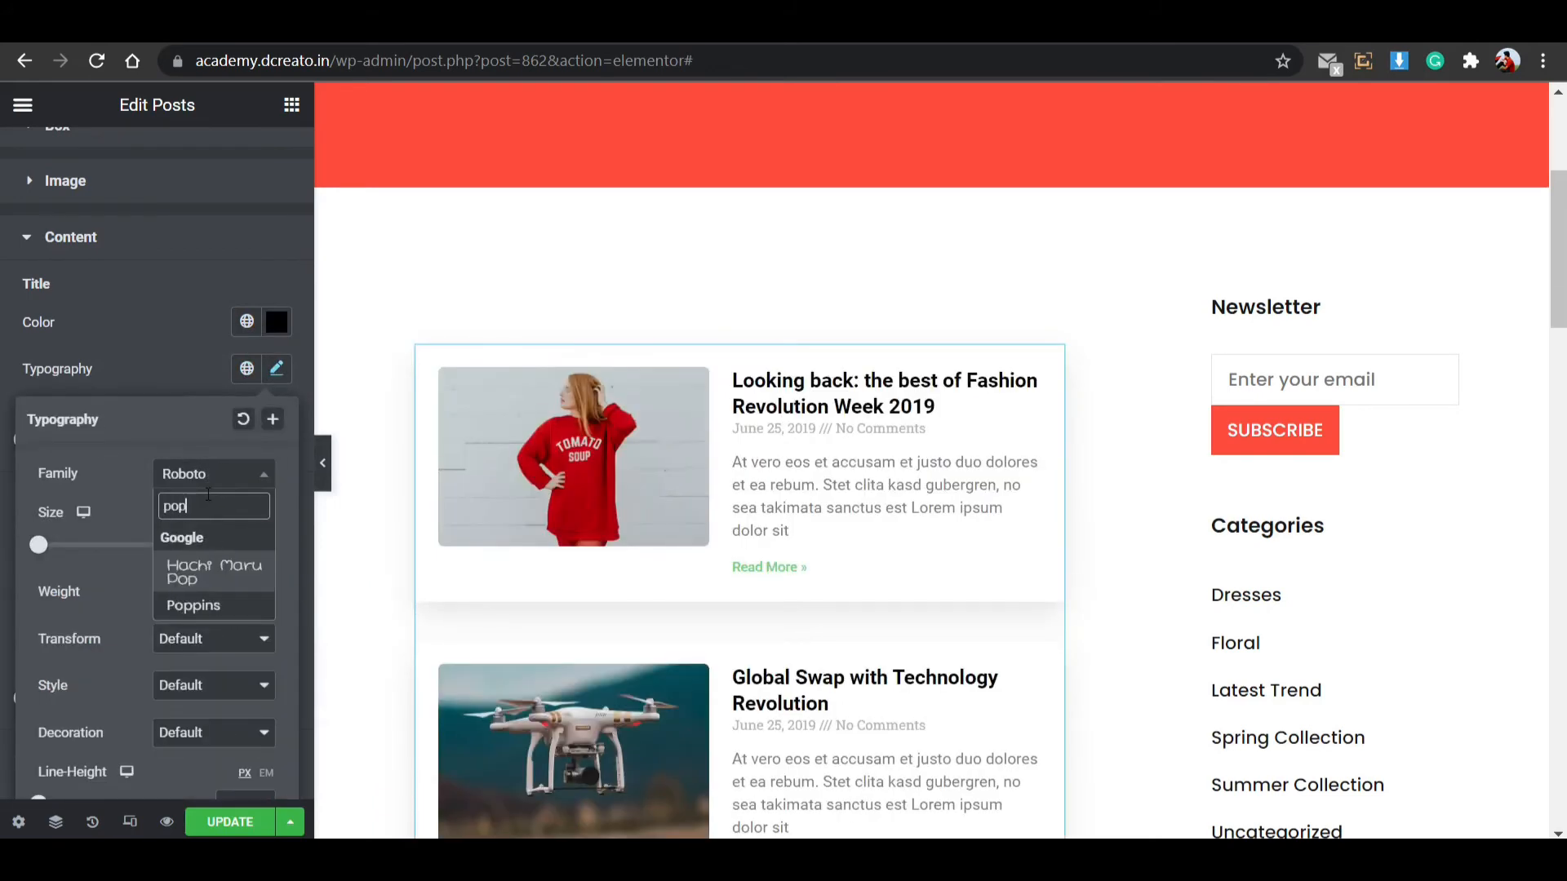
pyautogui.click(196, 606)
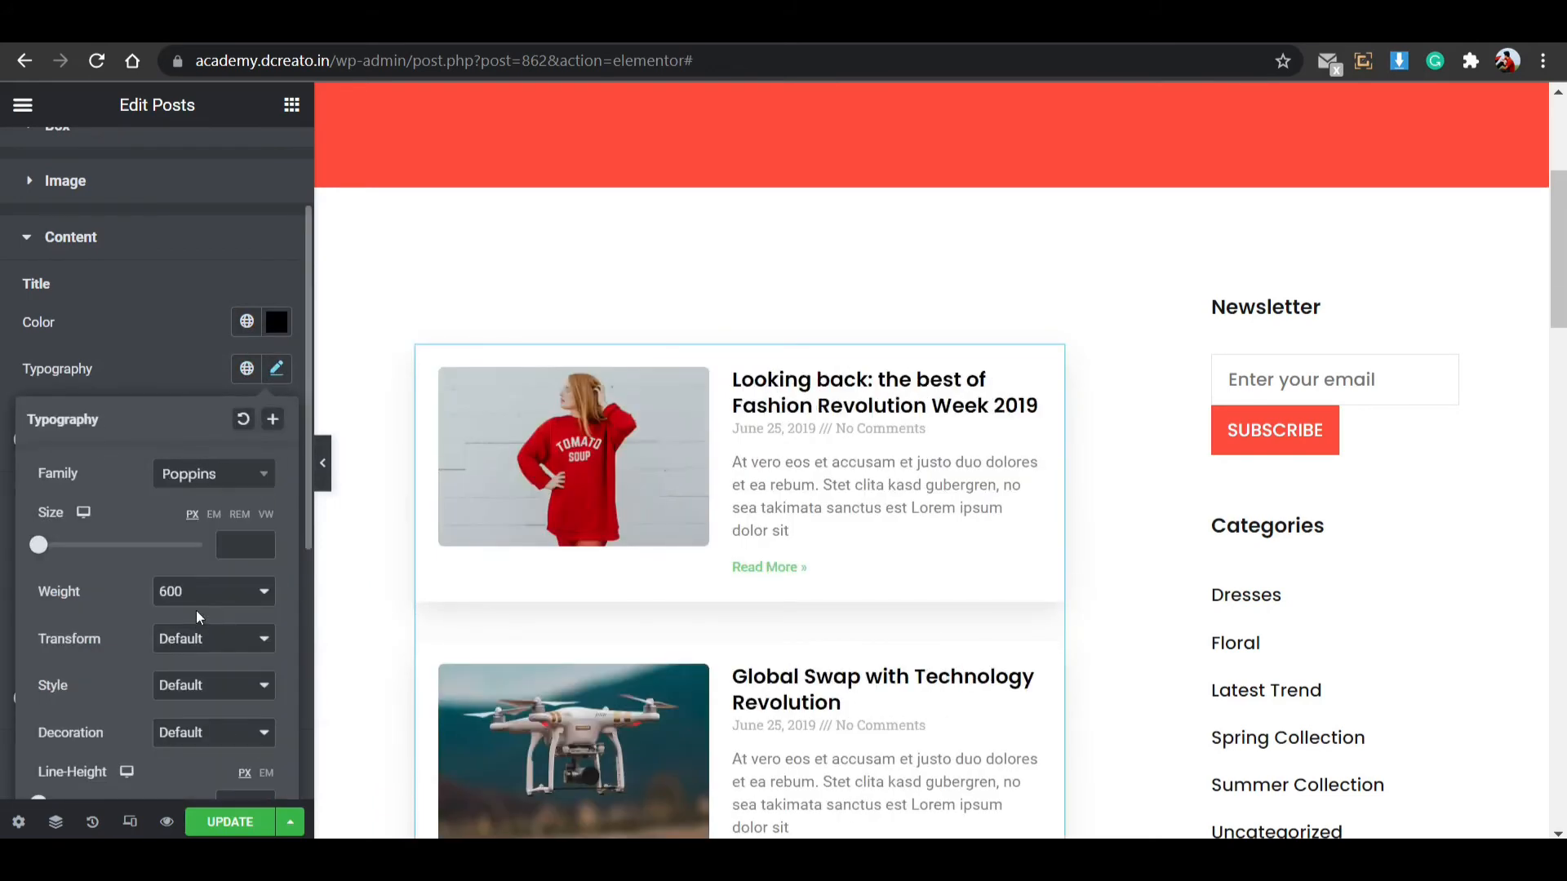
pyautogui.click(277, 369)
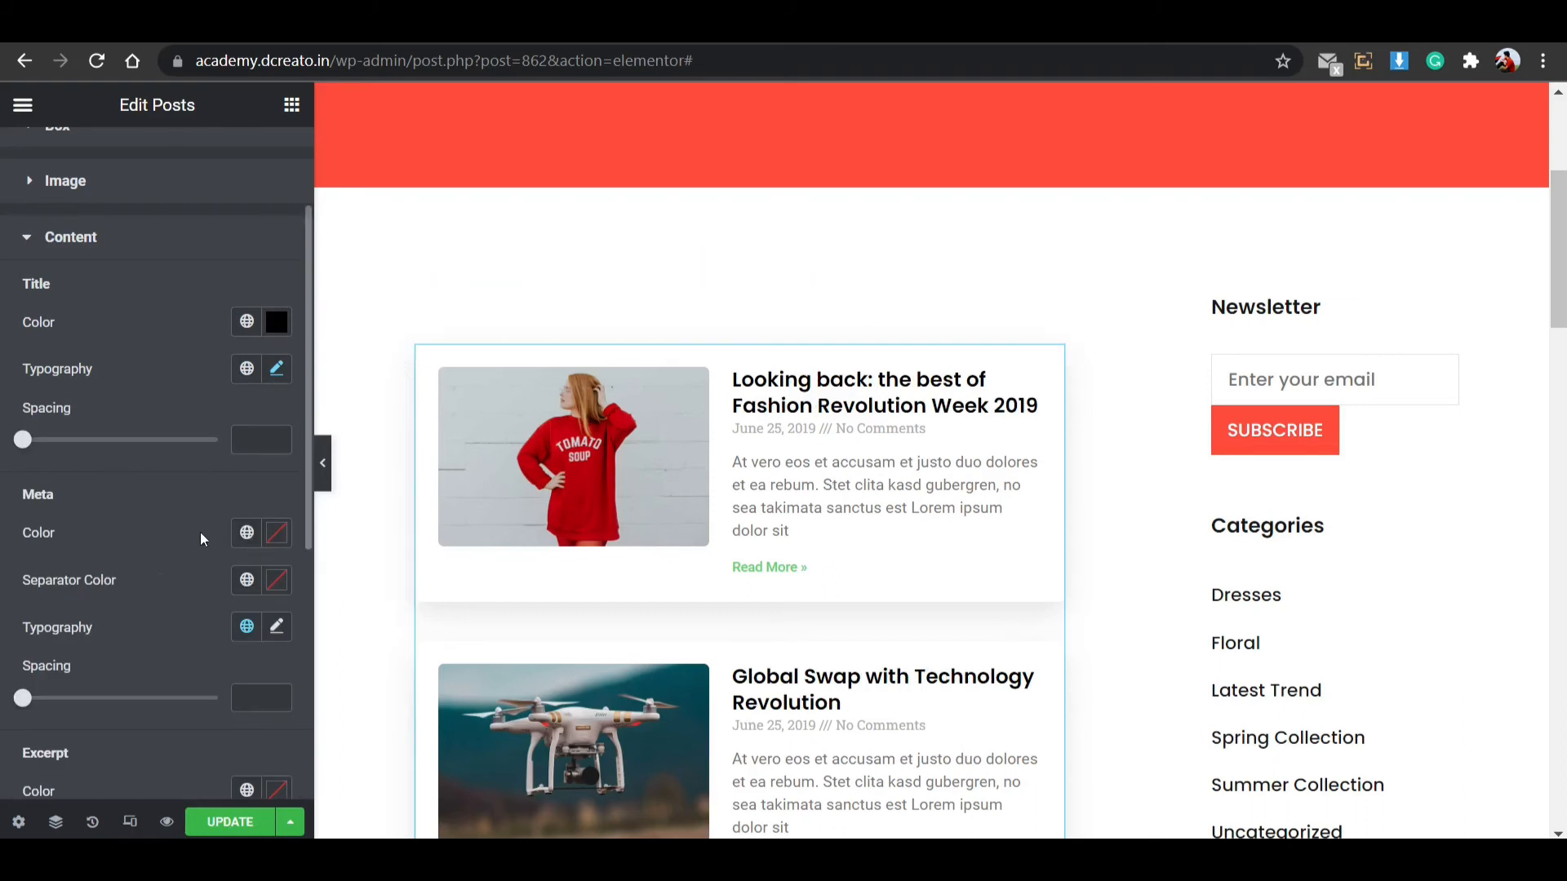
# Change the font family of the post meta text (date and comments) to Poppins.
pyautogui.scroll(-2, 203, 539)
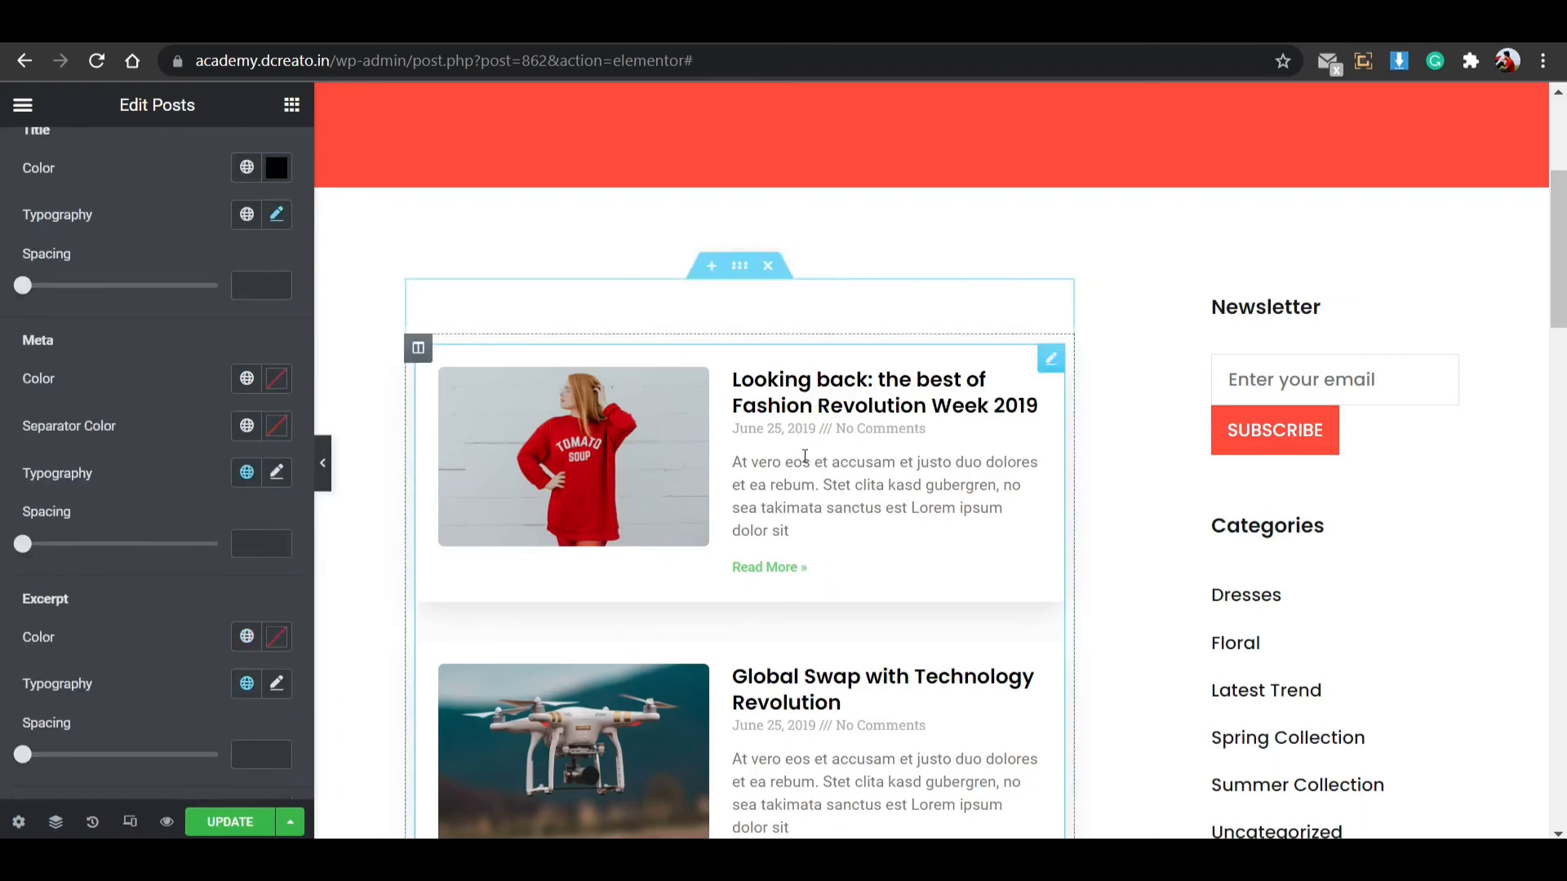
pyautogui.moveTo(735, 429); pyautogui.dragTo(824, 444)
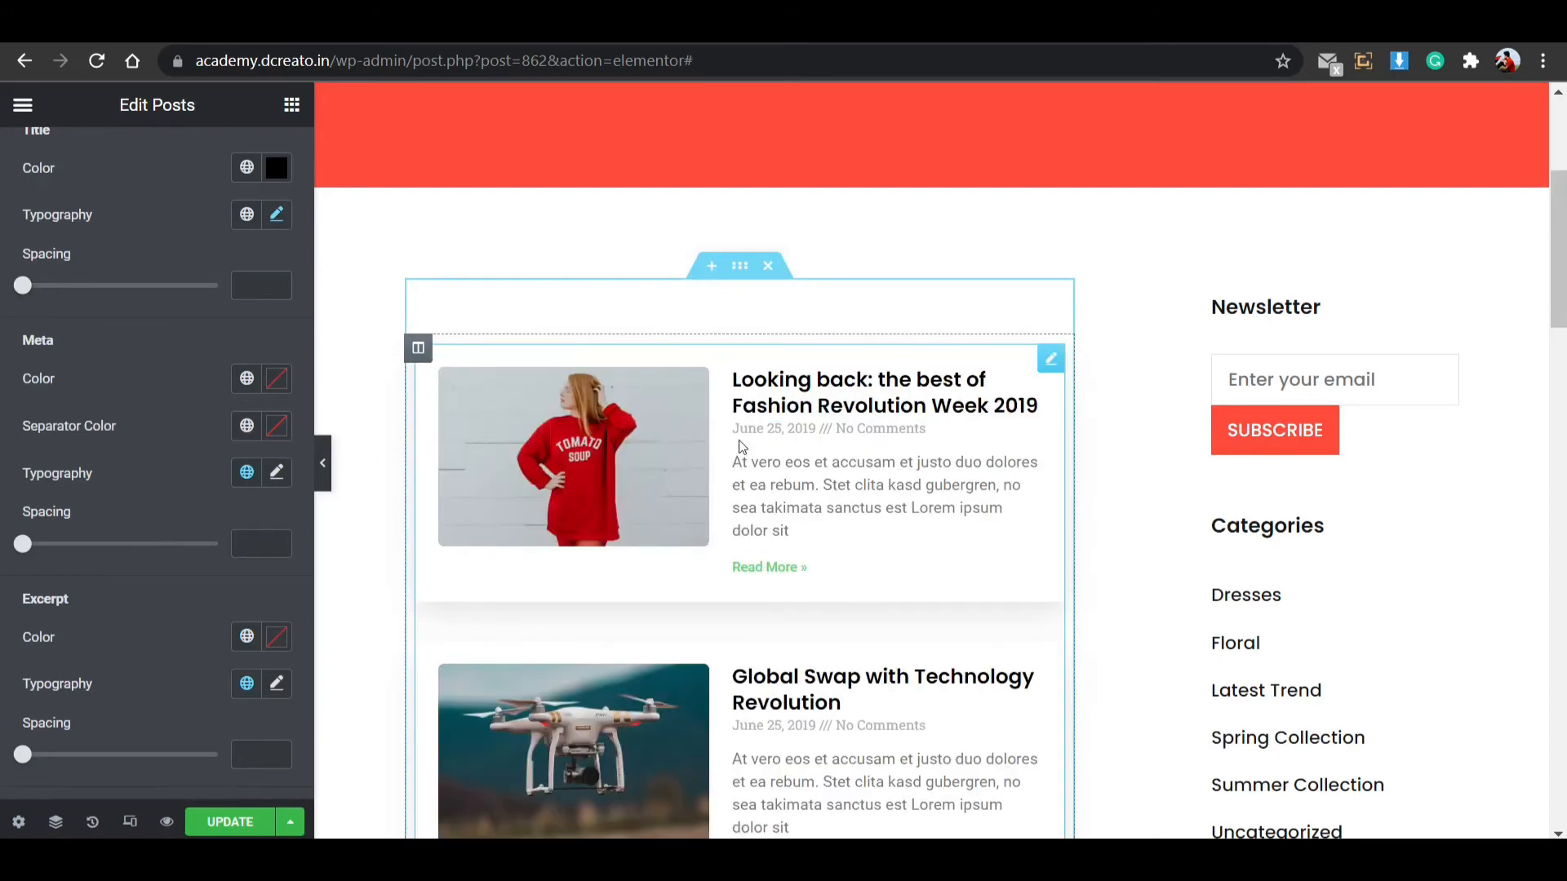
pyautogui.click(274, 471)
pyautogui.click(215, 578)
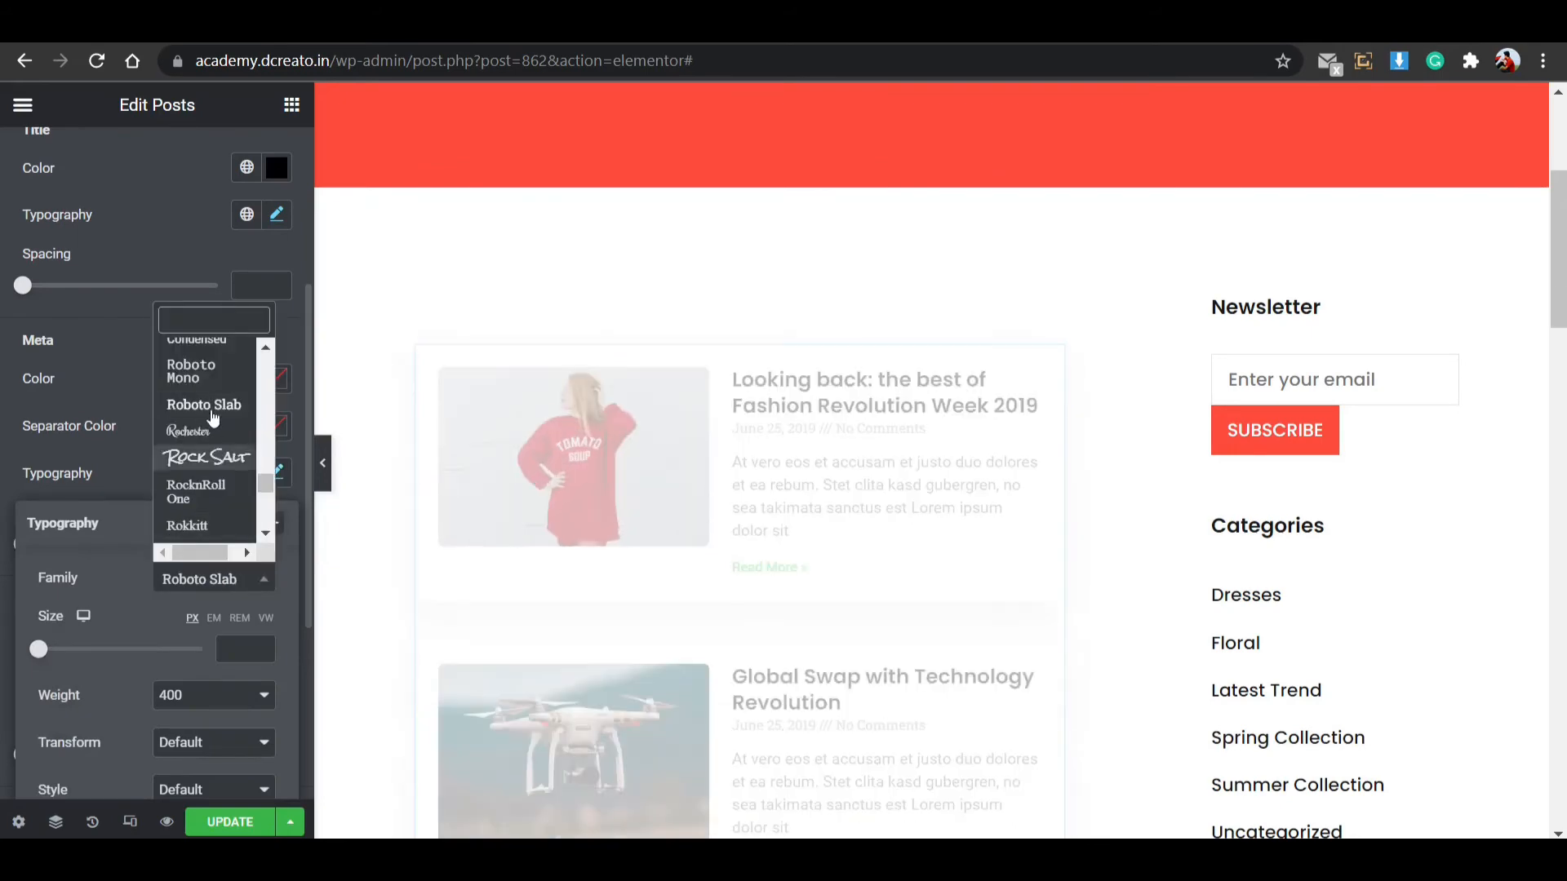
pyautogui.write('pop')
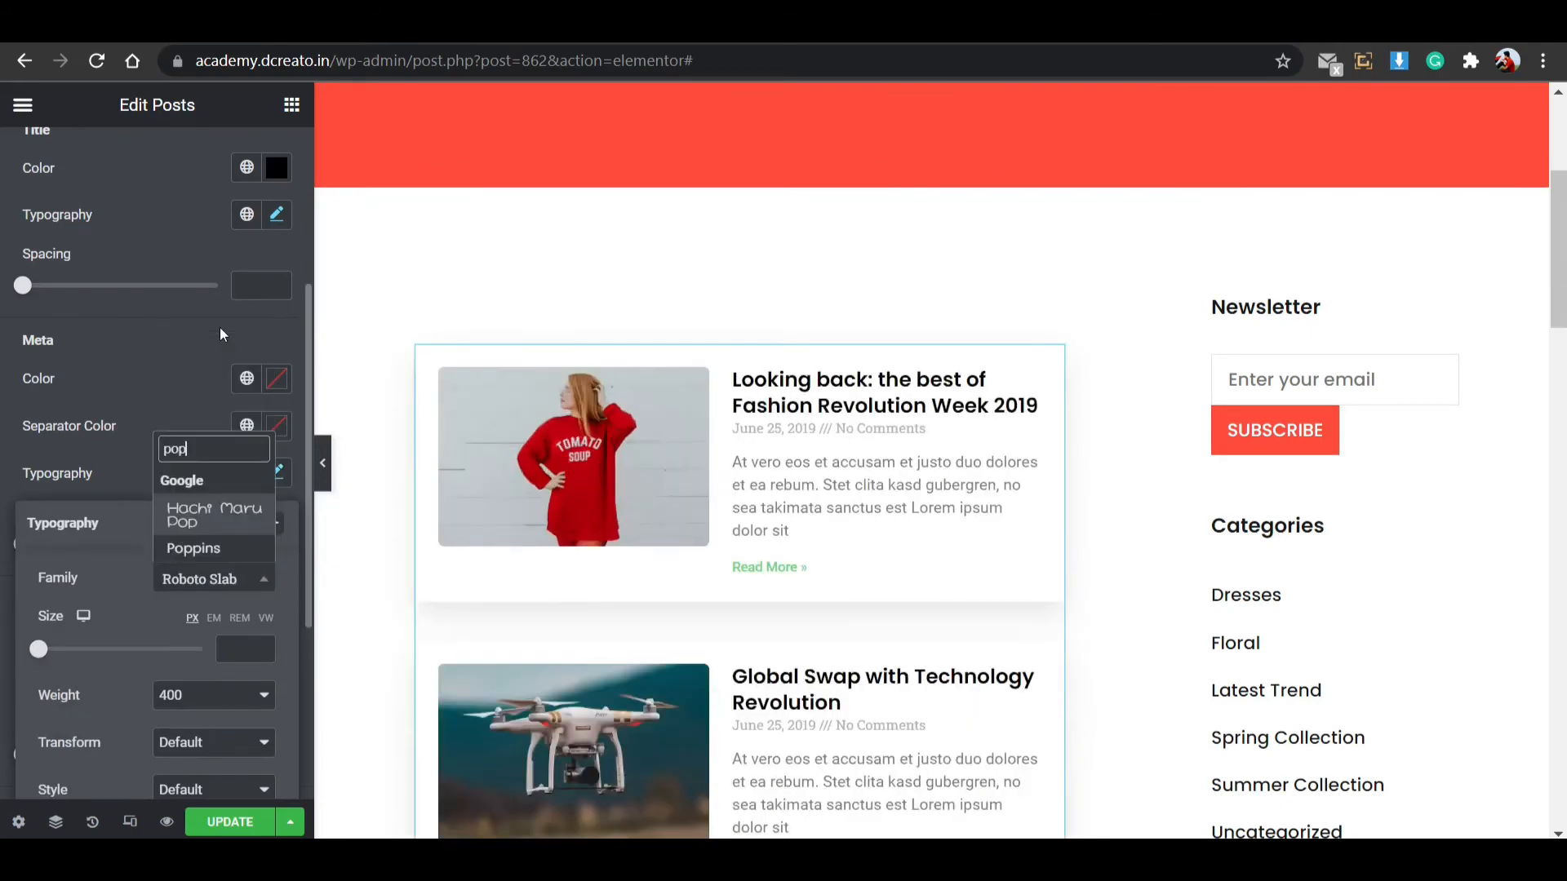
pyautogui.click(217, 548)
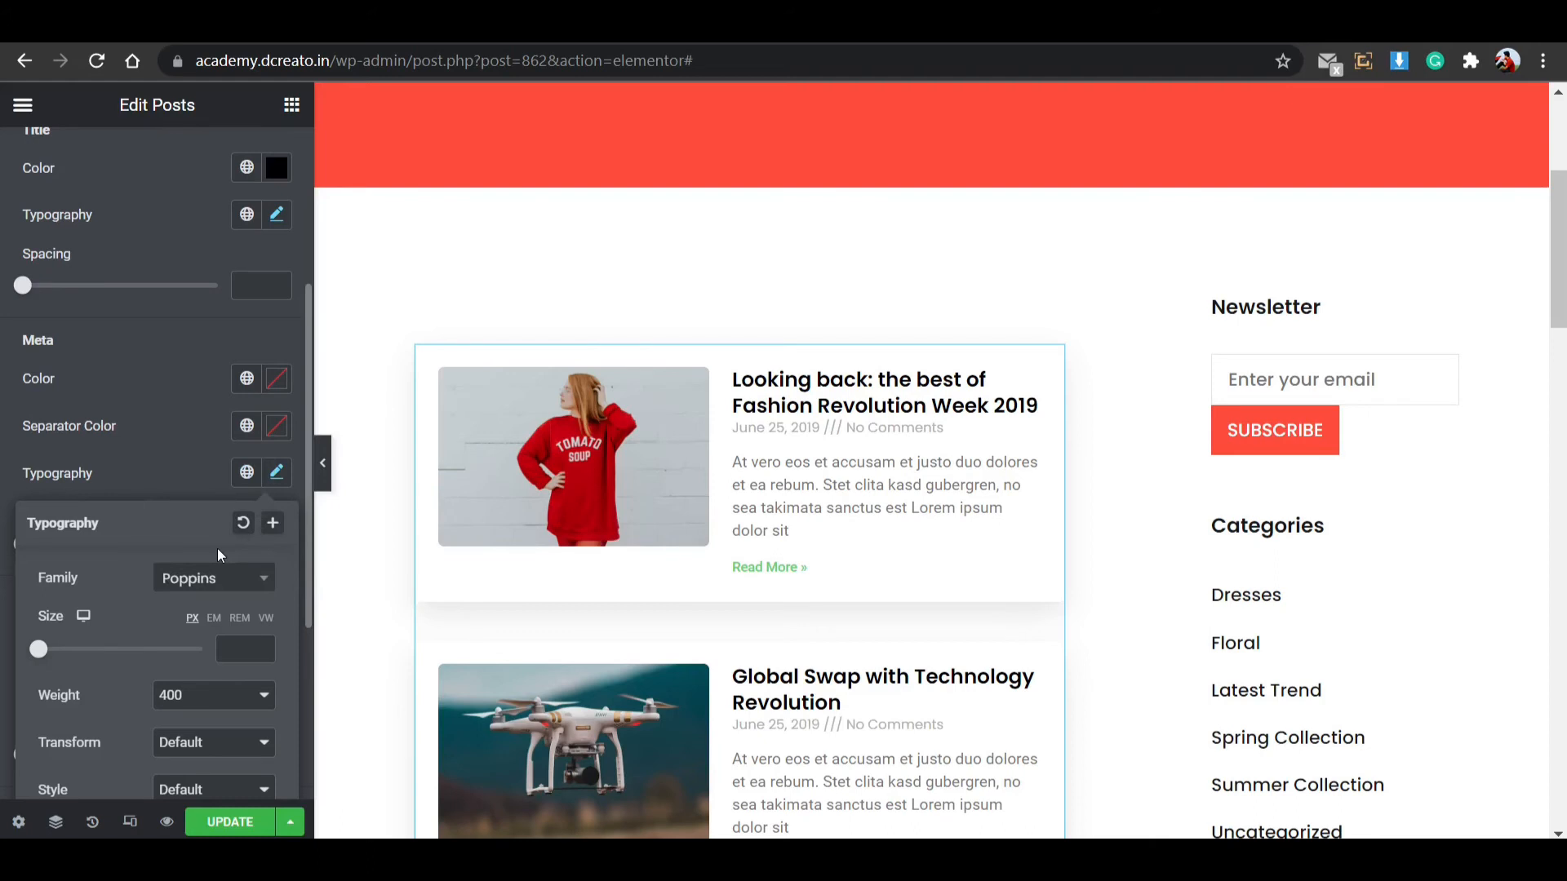
pyautogui.click(276, 475)
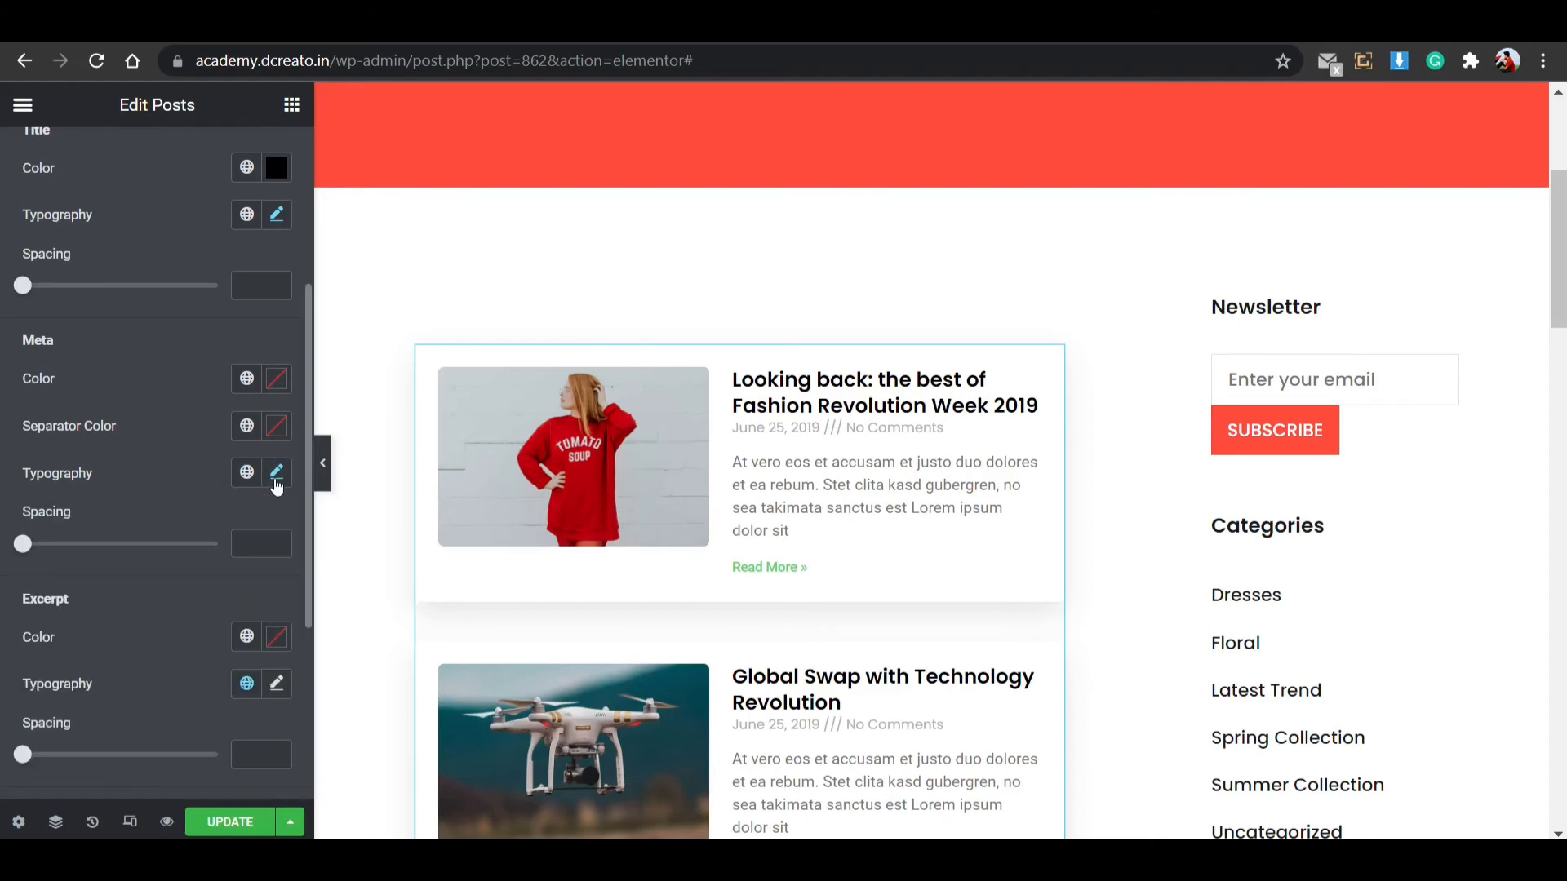
# Sample the red page header's color (#ff4c3b) with Quick HTML Color Picker and put the picker away.
pyautogui.scroll(-4, 195, 539)
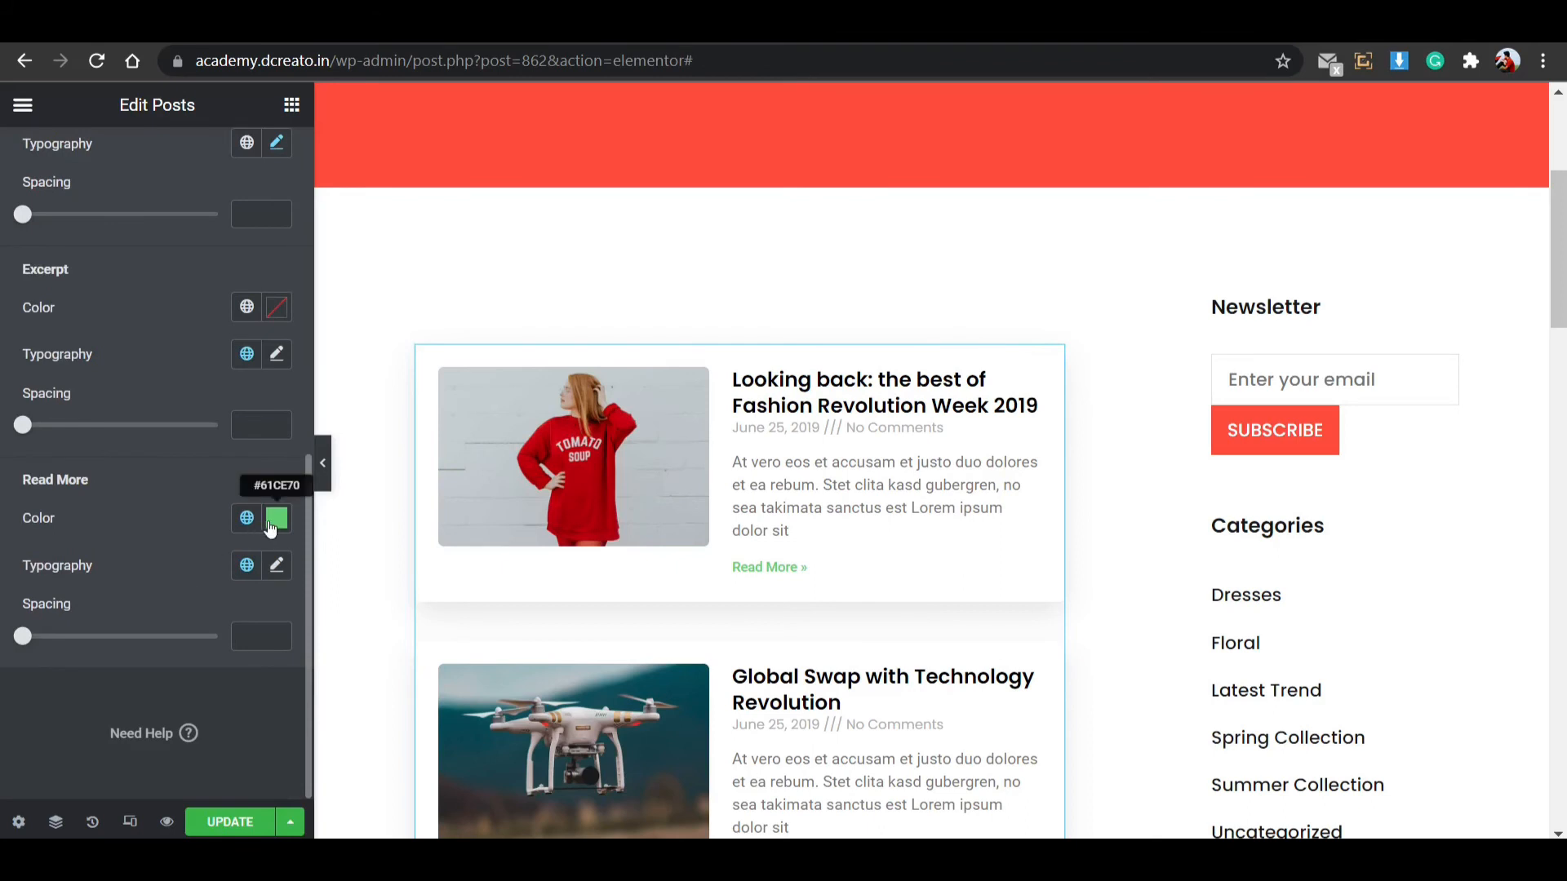
pyautogui.scroll(1, 548, 221)
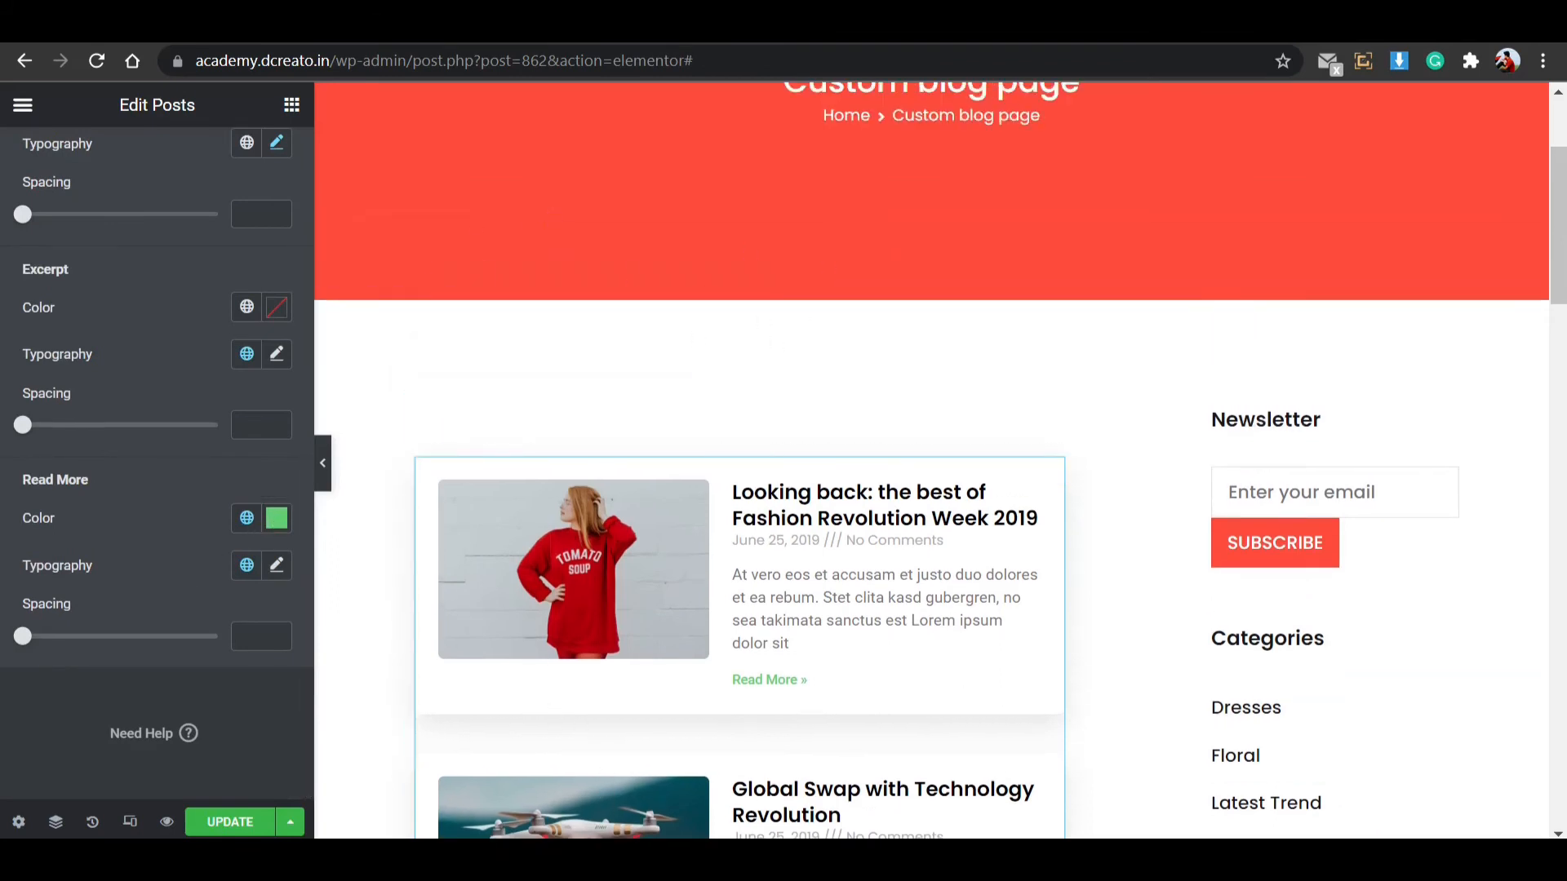
pyautogui.click(650, 401)
pyautogui.click(639, 248)
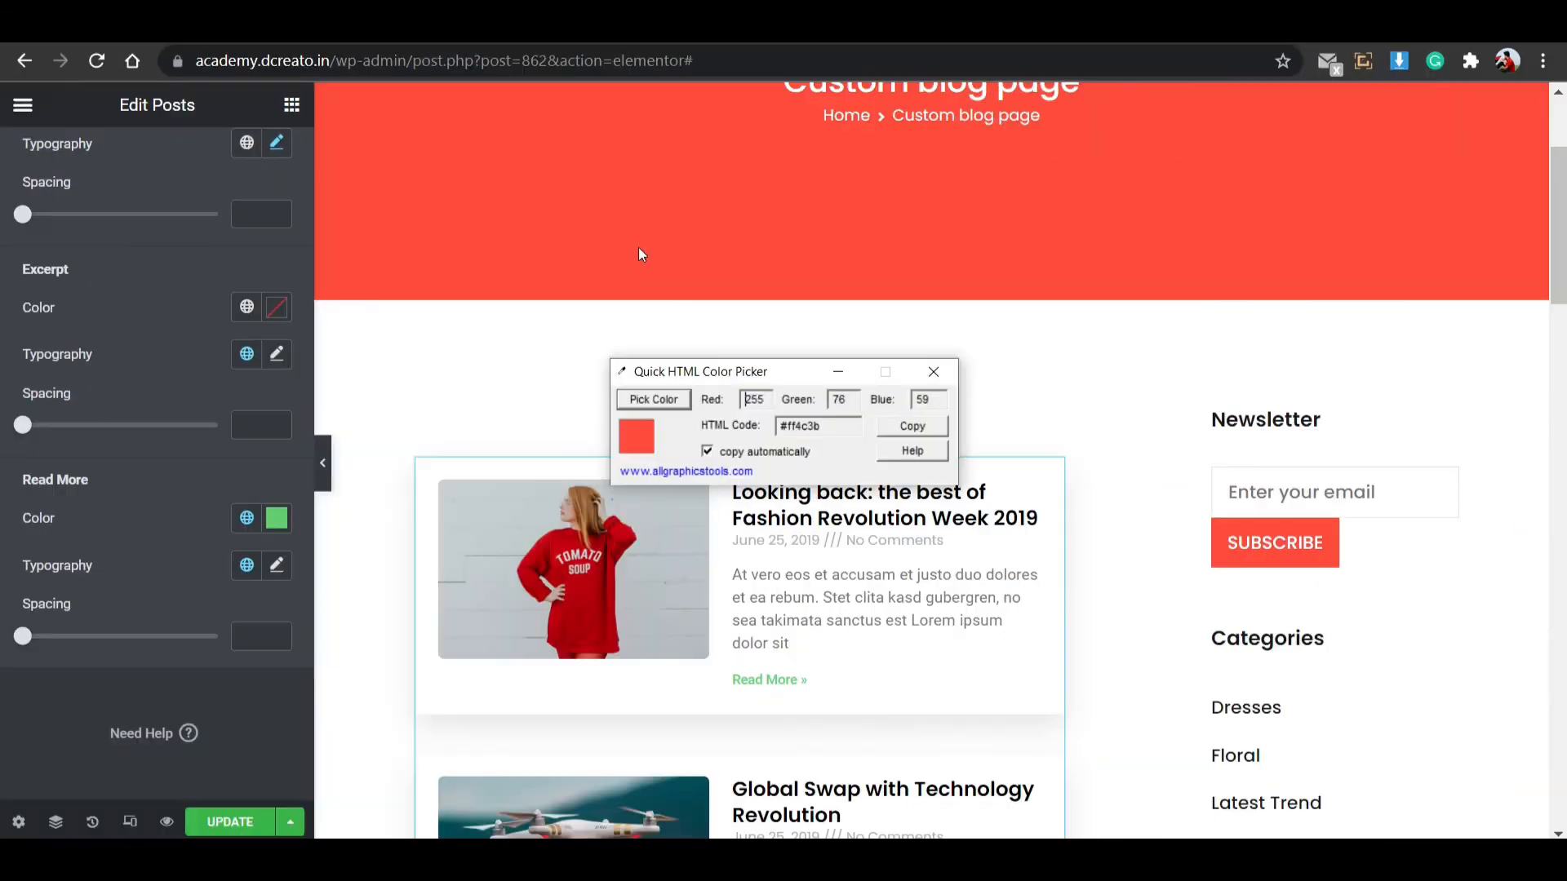
pyautogui.moveTo(776, 372); pyautogui.dragTo(713, 322)
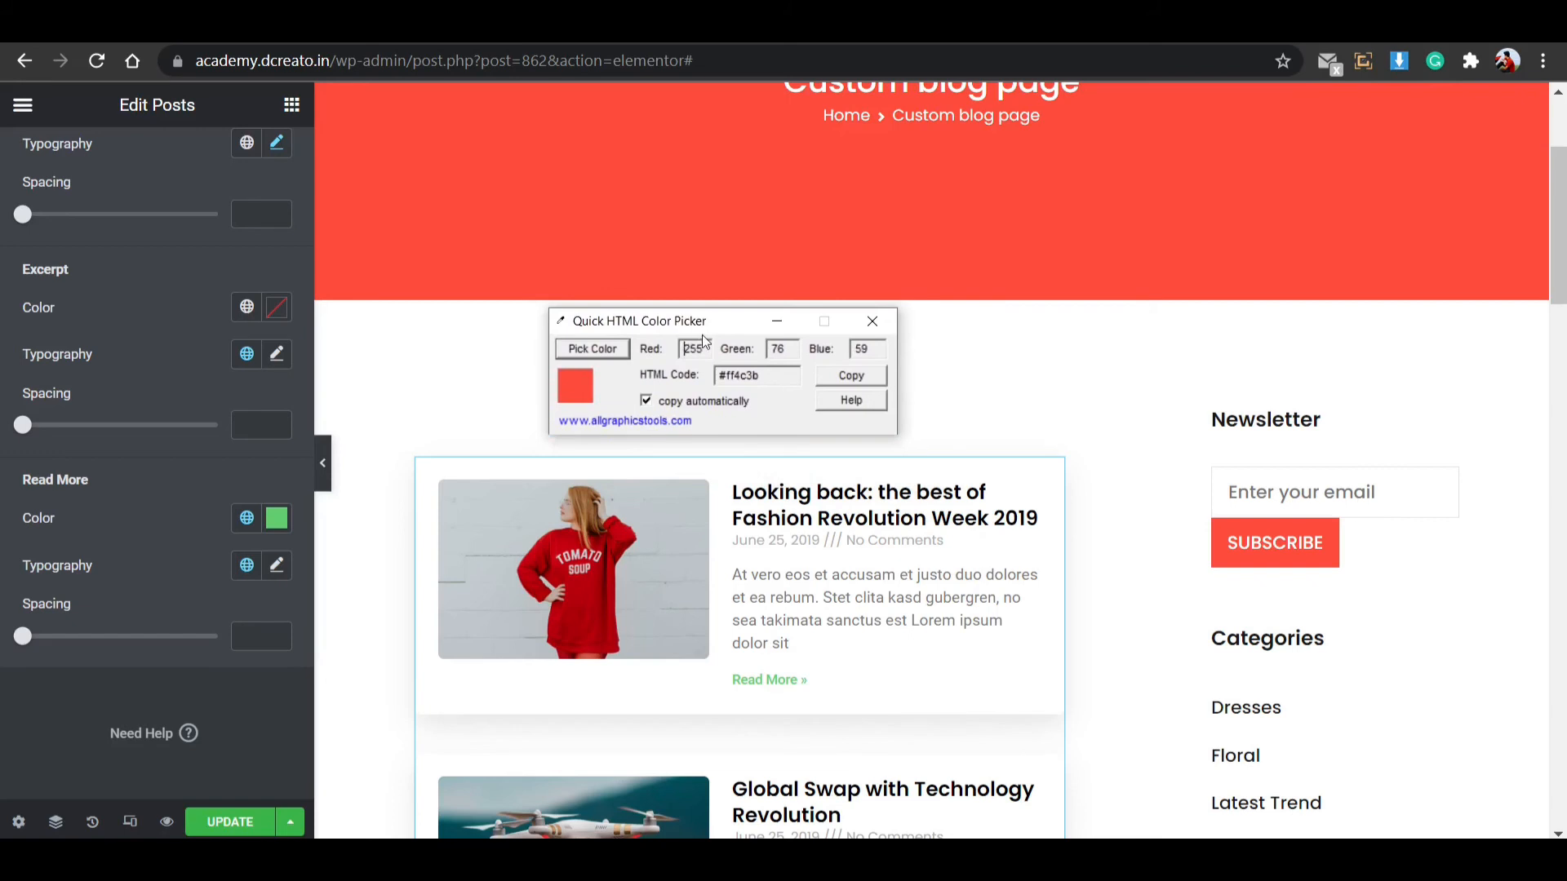
pyautogui.click(789, 327)
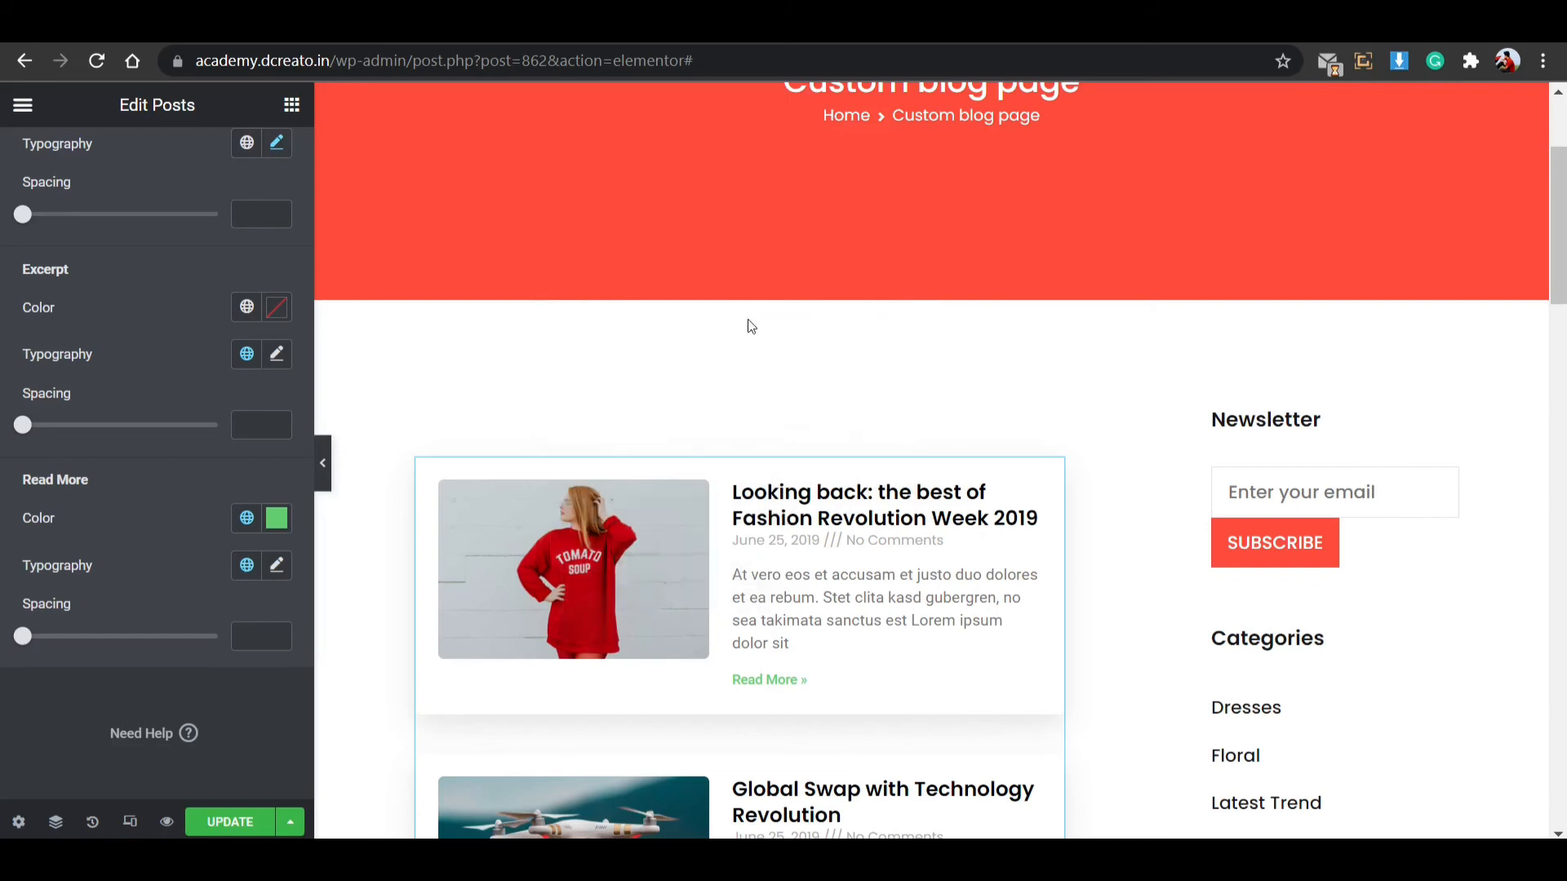
# Set the Read More link color to the copied header red, #ff4c3b.
pyautogui.click(281, 522)
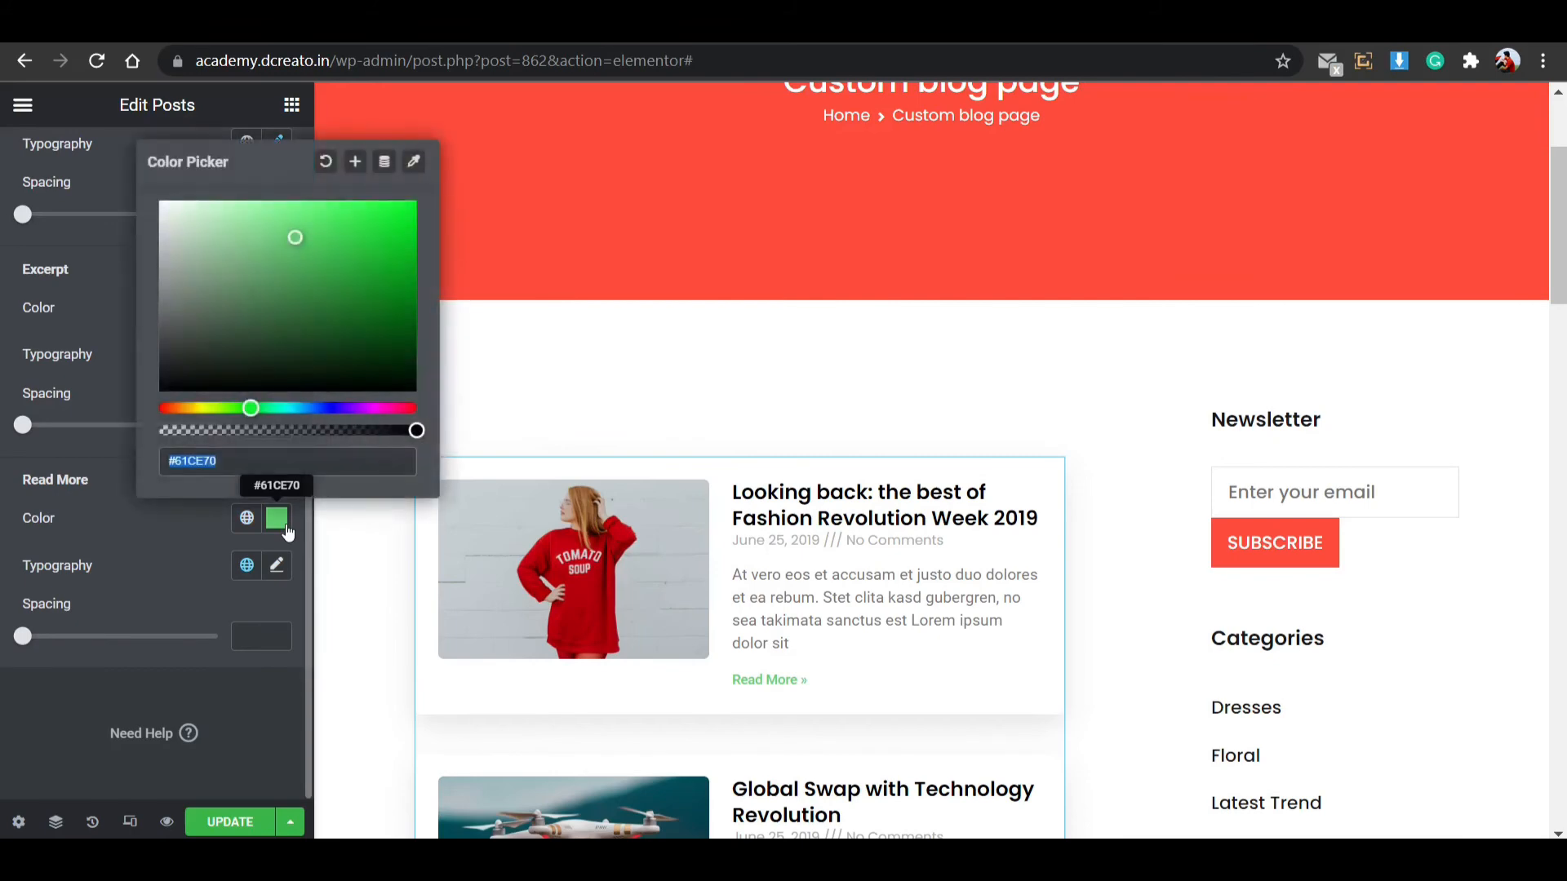
pyautogui.hotkey('ctrl', 'v')
pyautogui.click(702, 726)
pyautogui.scroll(-1, 787, 686)
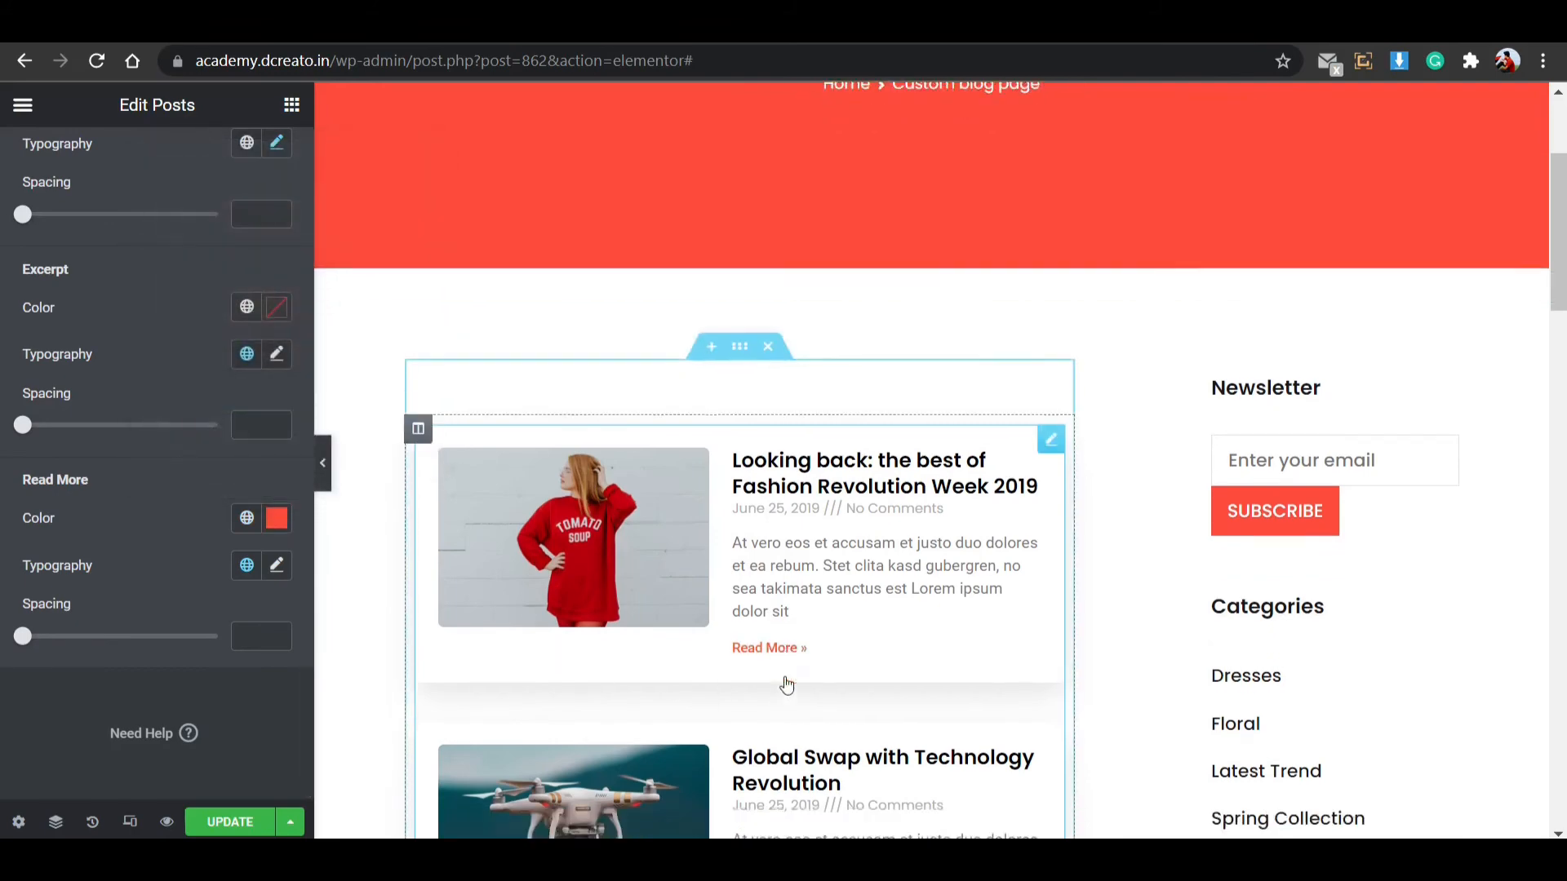
# Change the Read More link's font family to Poppins.
pyautogui.scroll(-2, 787, 684)
pyautogui.click(276, 564)
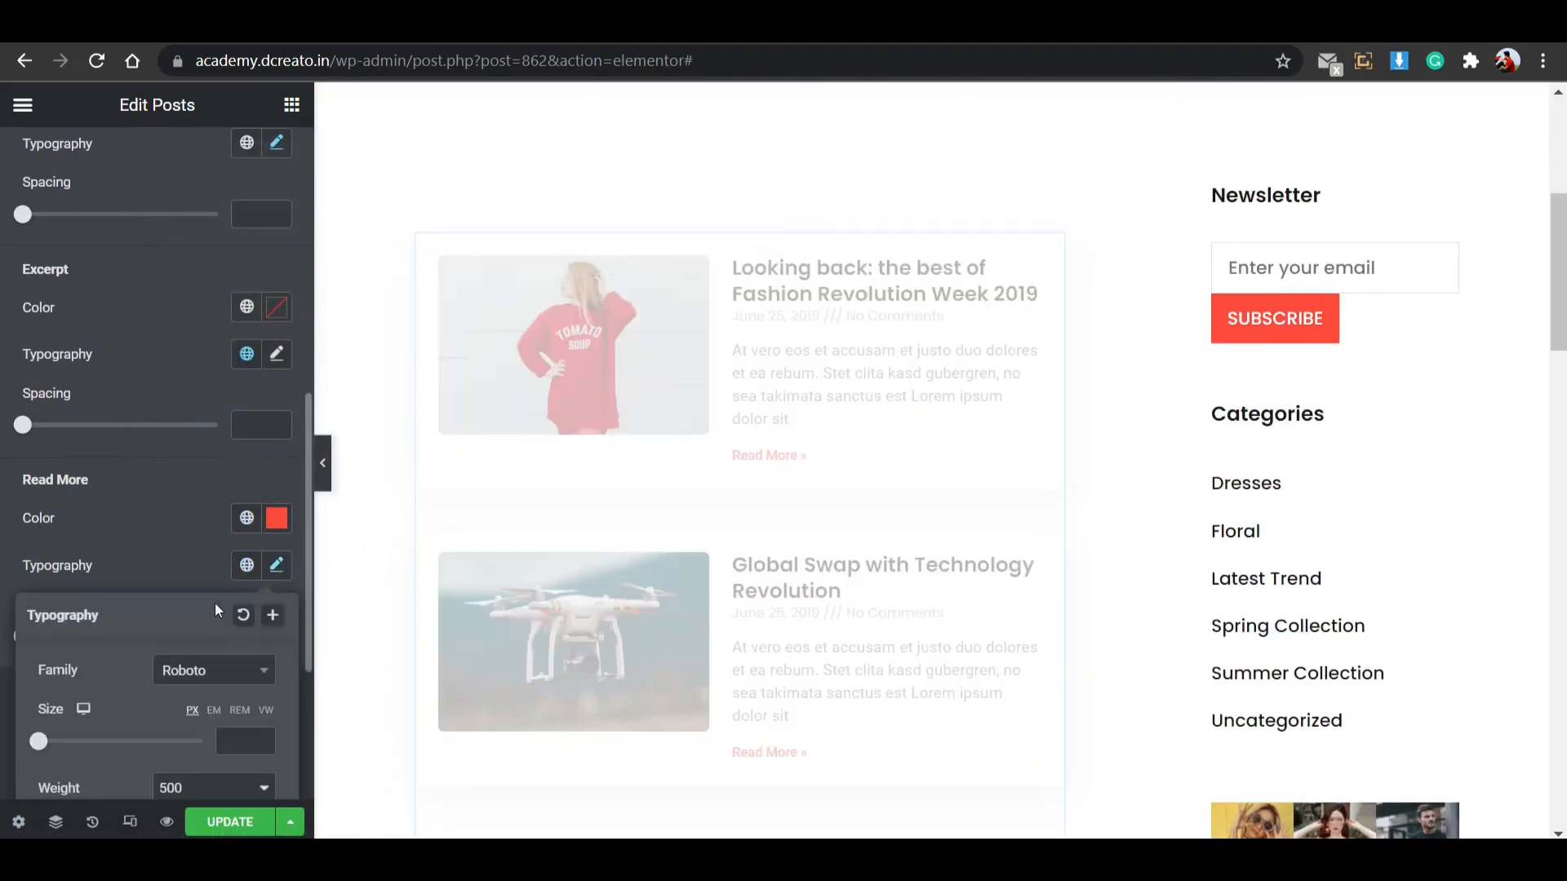
pyautogui.click(216, 671)
pyautogui.write('op')
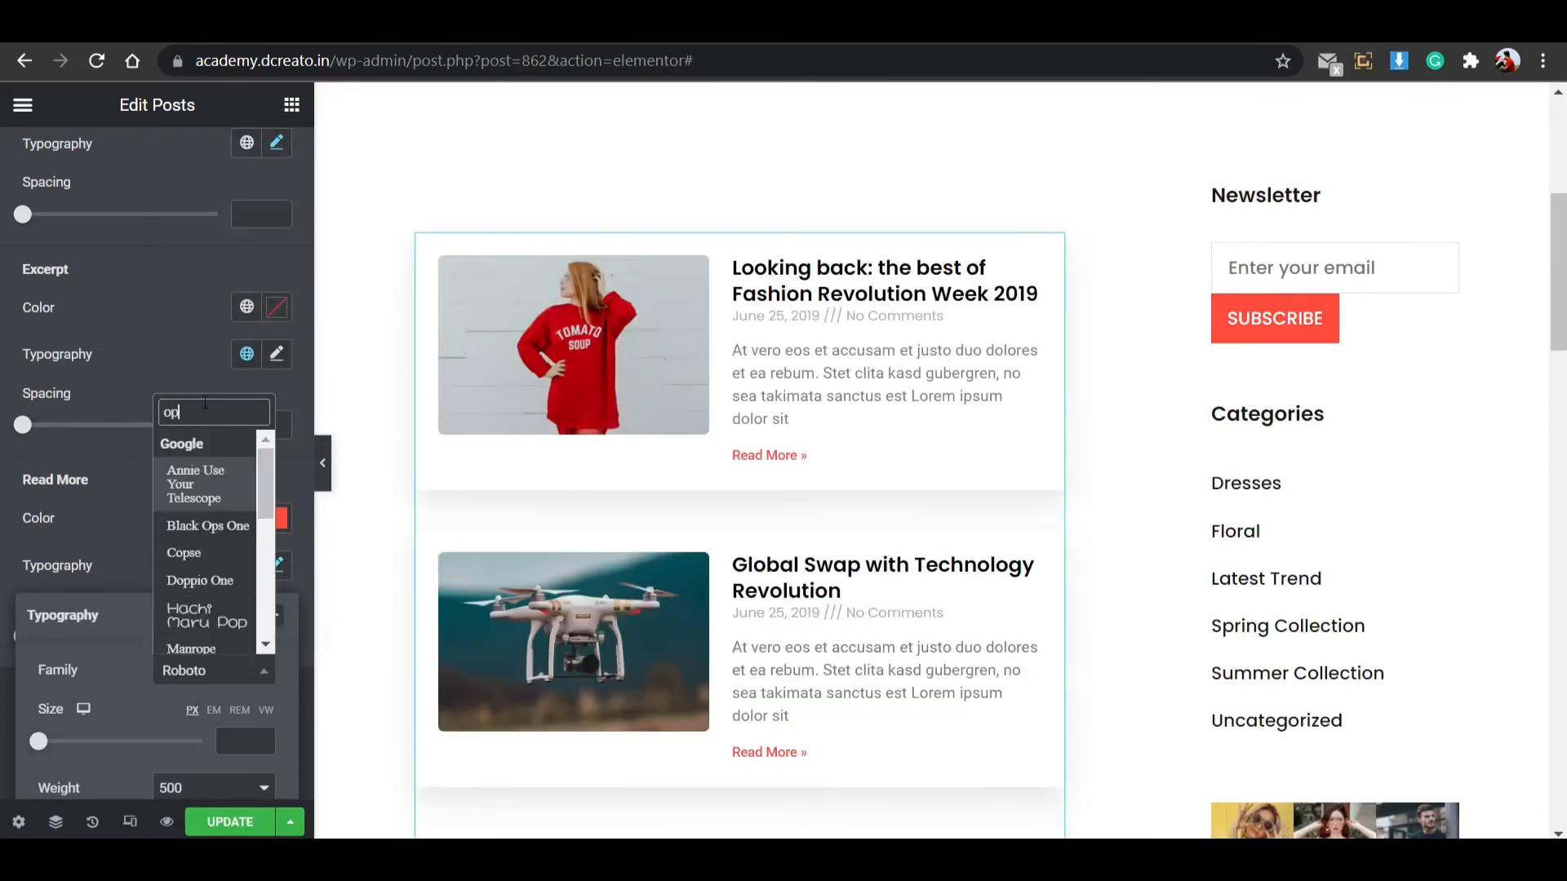
pyautogui.press('BackSpace')
pyautogui.press('BackSpace')
pyautogui.write('pop')
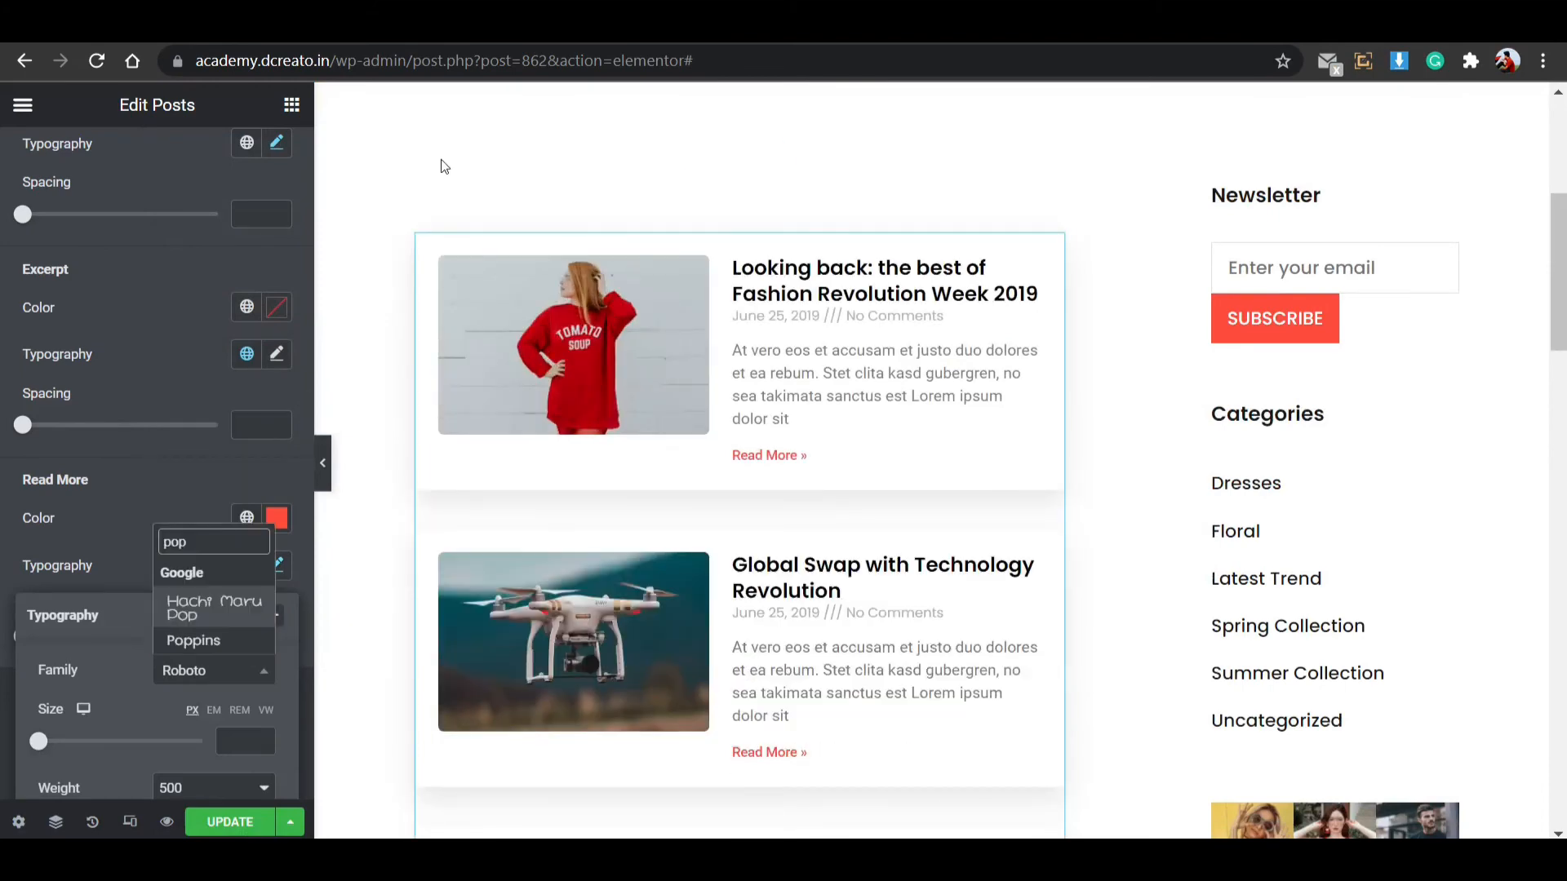
pyautogui.click(193, 641)
# Set the Read More link's font size to 14 px.
pyautogui.scroll(-3, 223, 525)
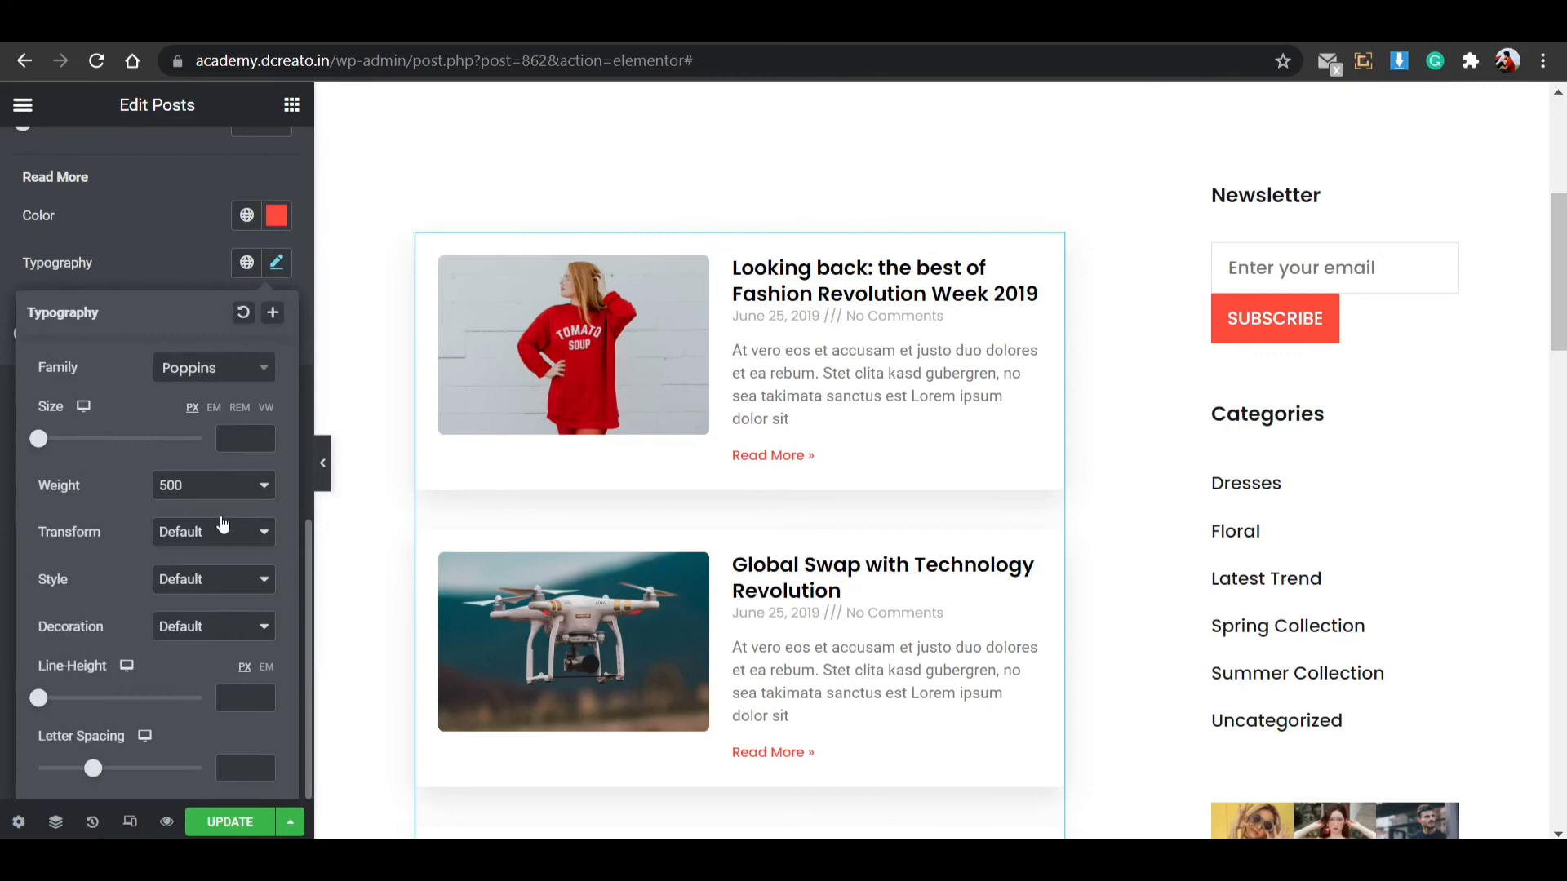
pyautogui.click(259, 439)
pyautogui.write('6')
pyautogui.click(261, 435)
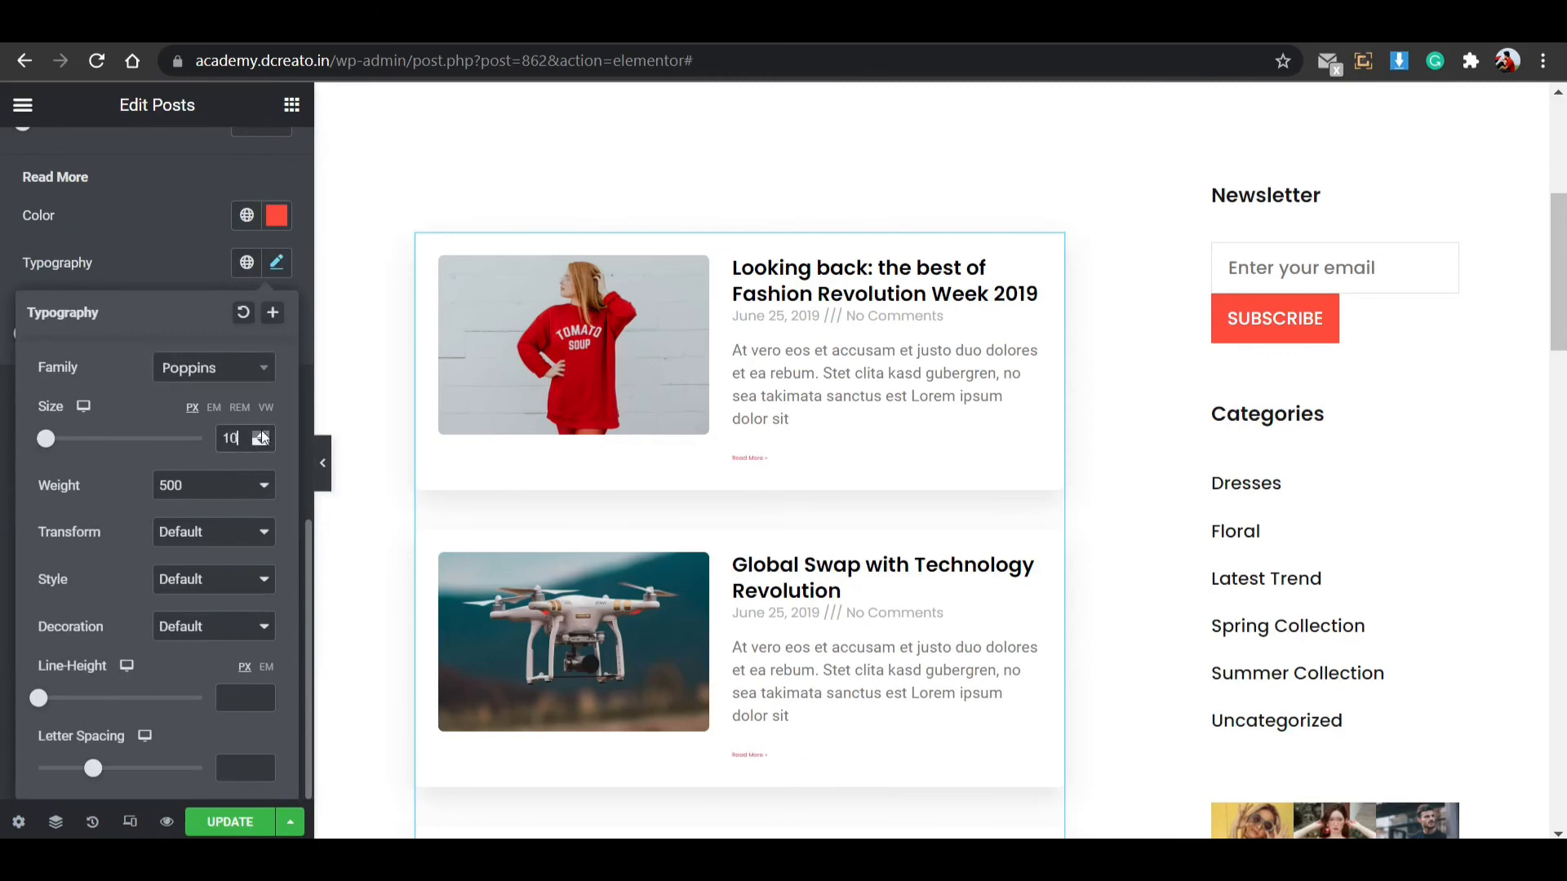
pyautogui.click(261, 443)
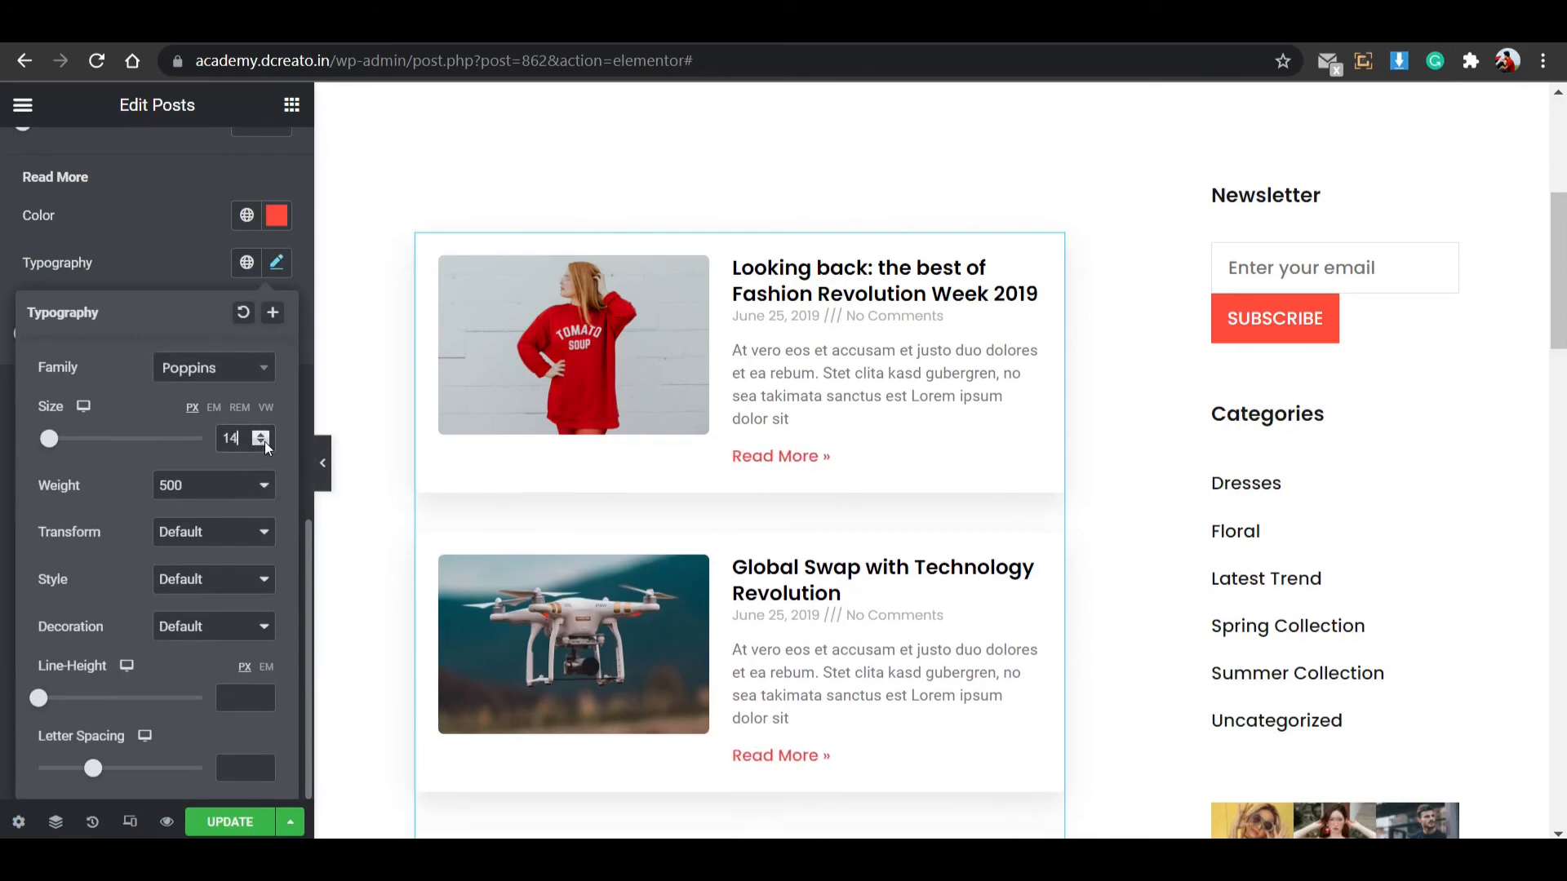
pyautogui.click(261, 435)
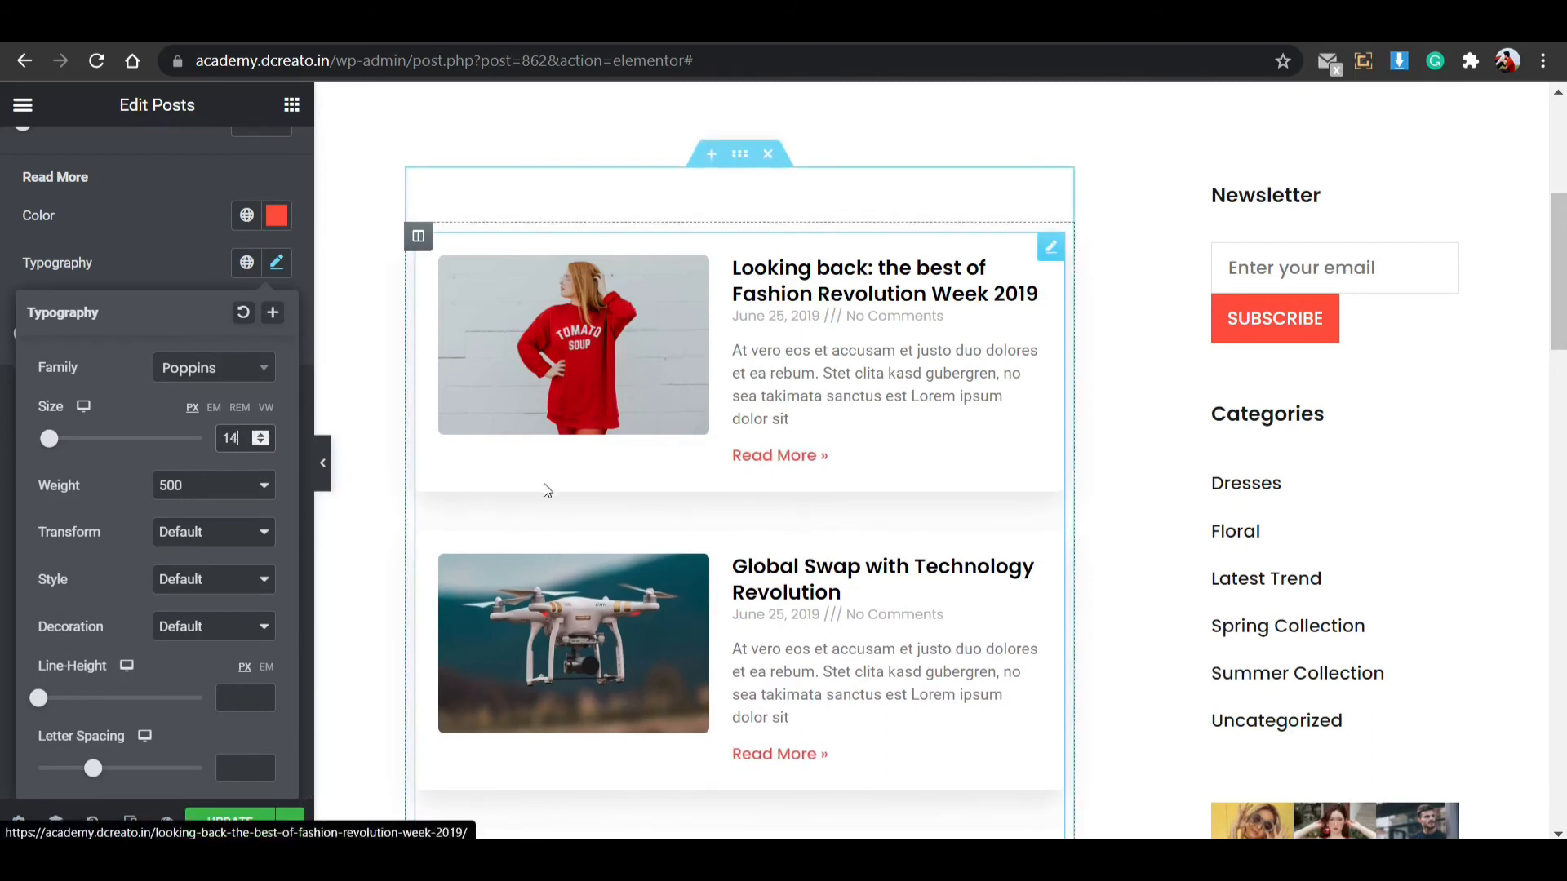
pyautogui.click(282, 268)
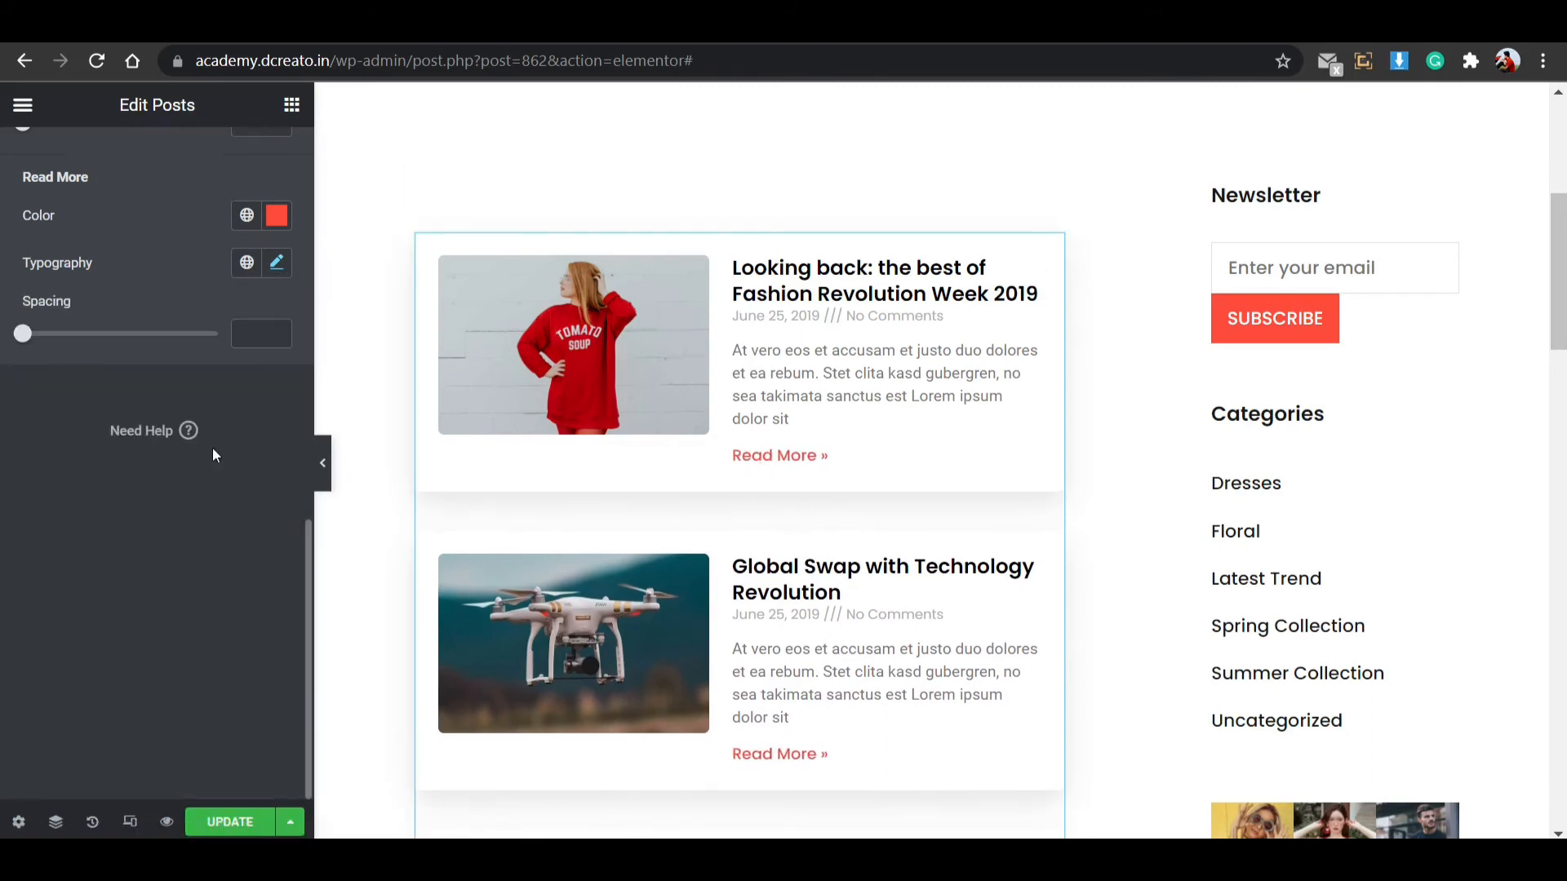
# Set the Read More spacing and the Excerpt spacing of the posts to 10 each.
pyautogui.scroll(2, 26, 506)
pyautogui.moveTo(17, 496); pyautogui.dragTo(37, 501)
pyautogui.scroll(2, 80, 423)
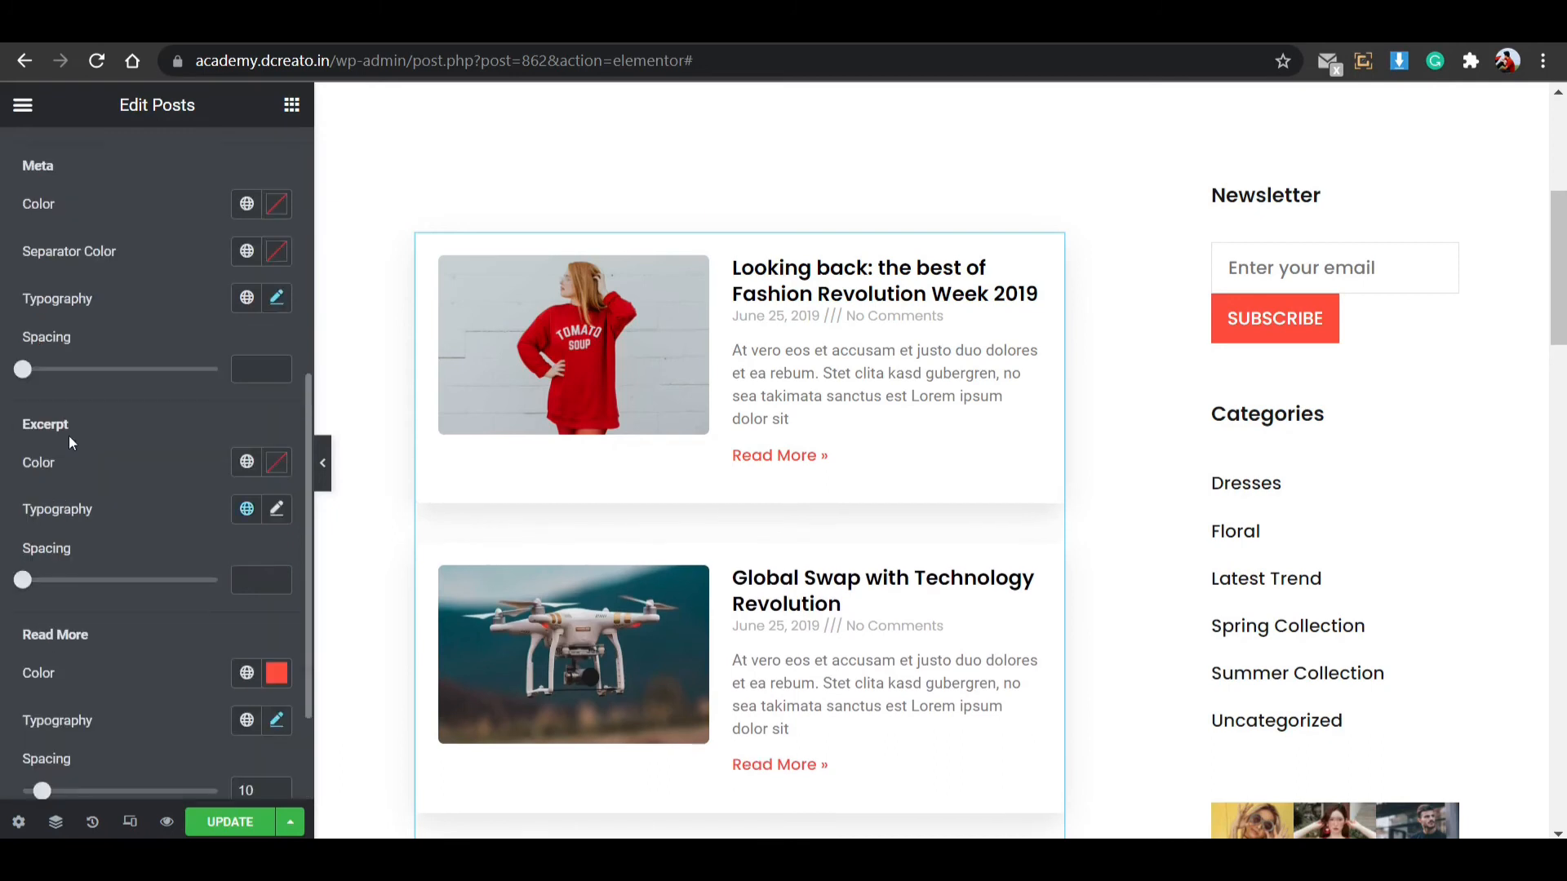
pyautogui.moveTo(22, 581); pyautogui.dragTo(43, 594)
# Set the Meta spacing and the Title spacing of the posts to 10 each.
pyautogui.scroll(2, 49, 428)
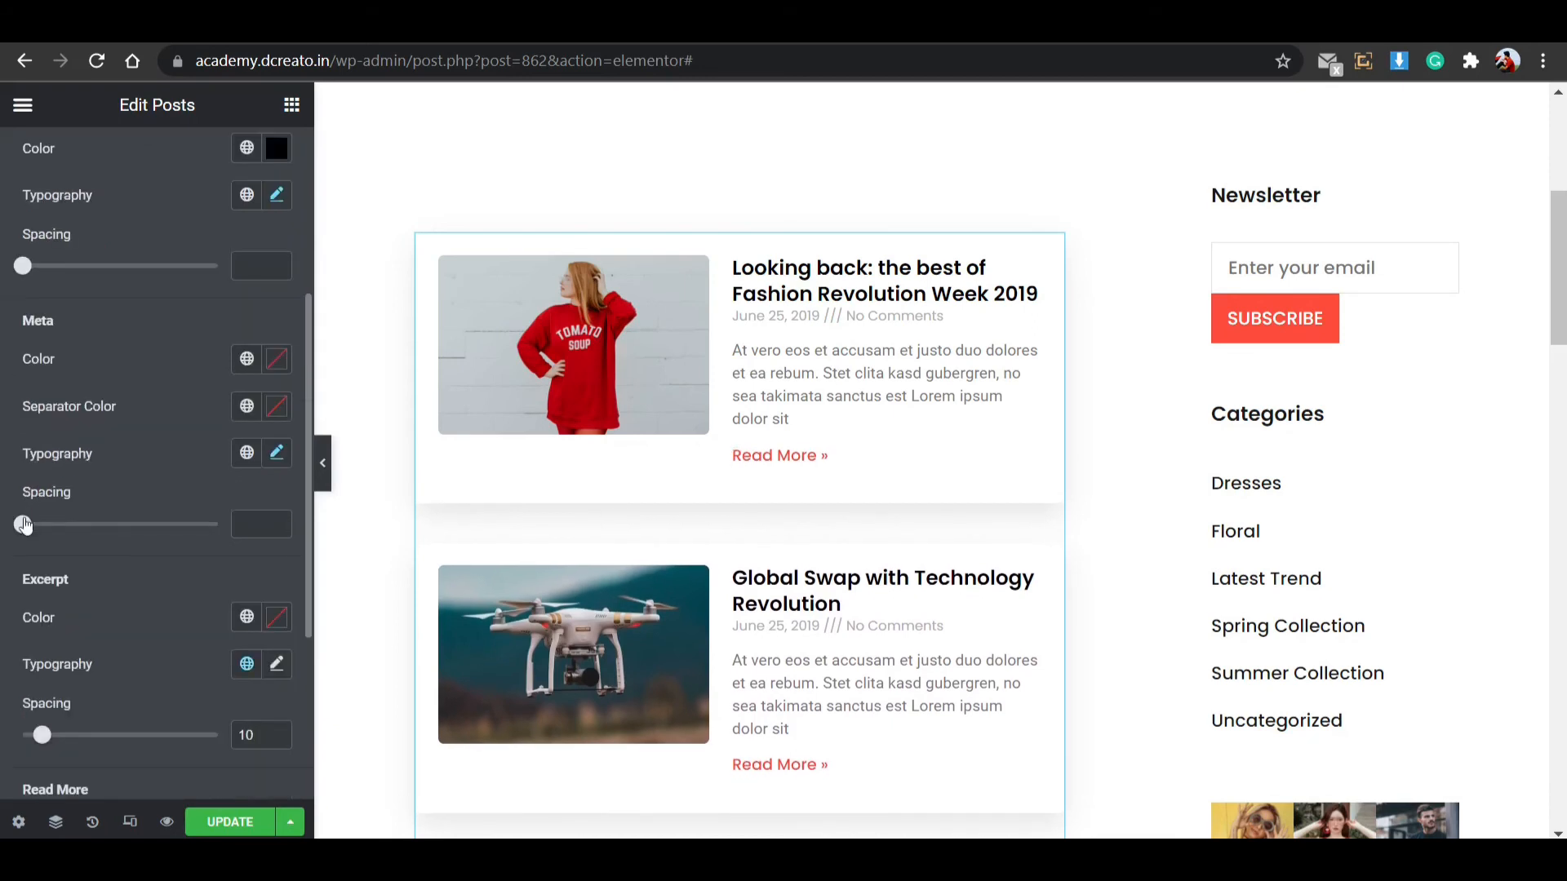
pyautogui.moveTo(24, 524); pyautogui.dragTo(46, 531)
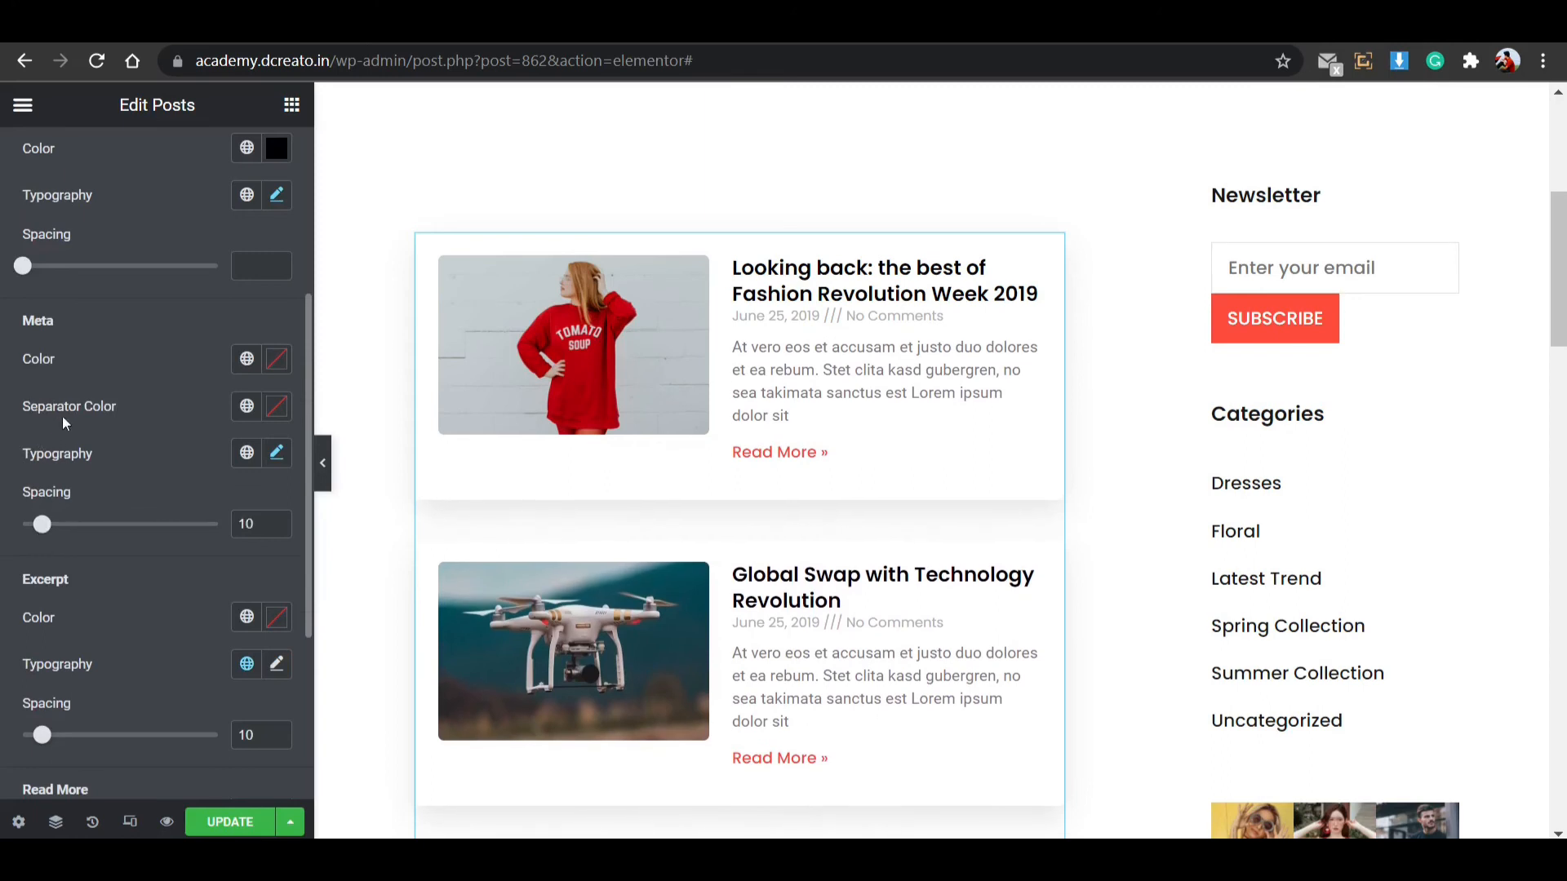
pyautogui.scroll(2, 62, 416)
pyautogui.moveTo(23, 422); pyautogui.dragTo(41, 439)
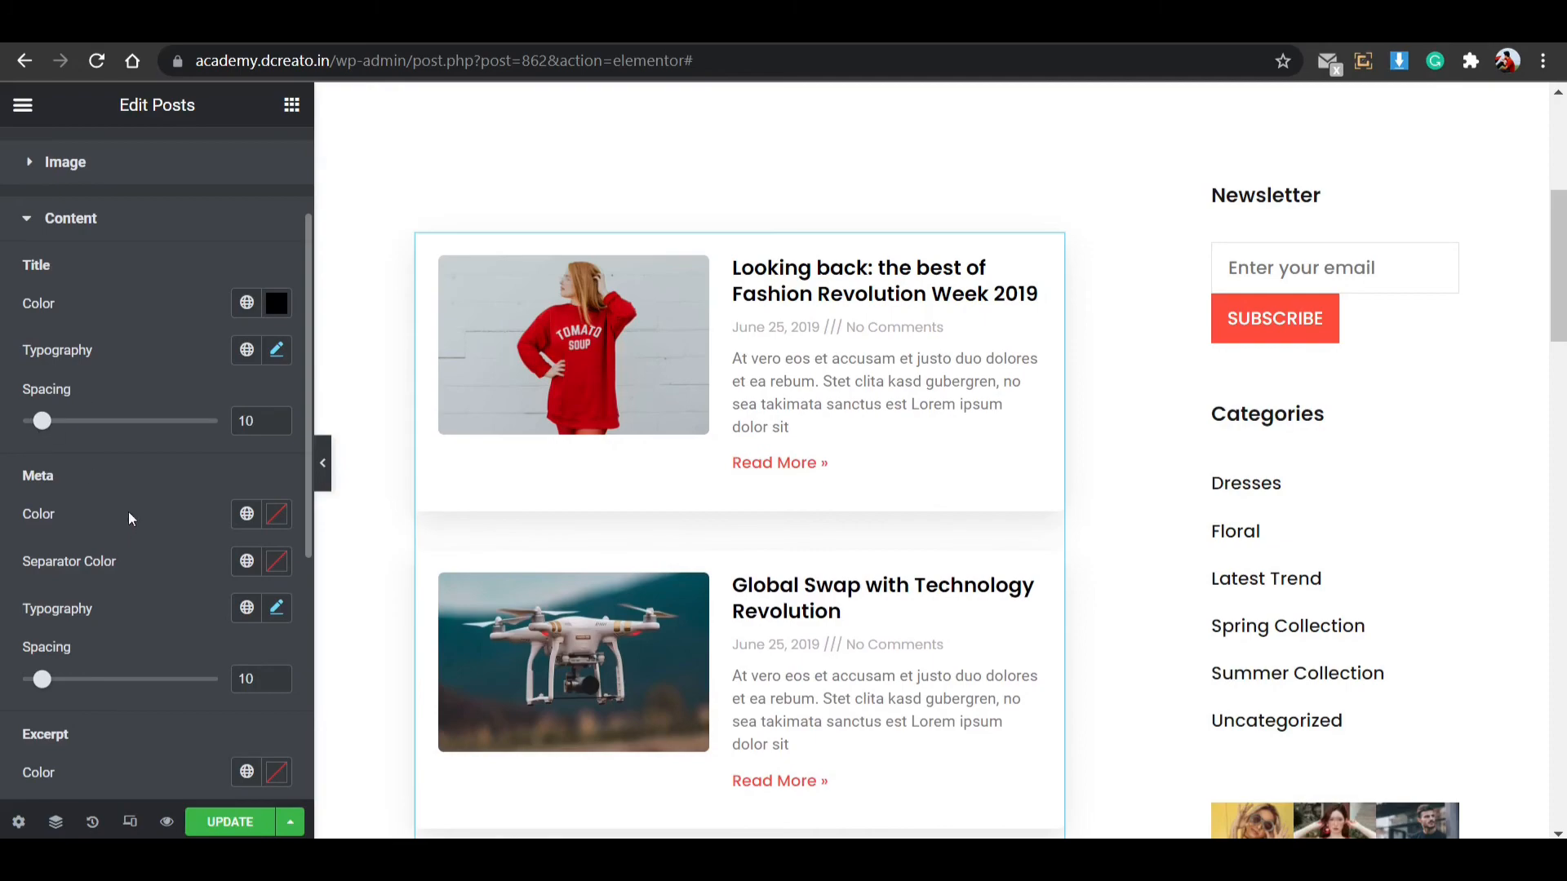
# Preview the styled post list at full width with the editing panel hidden, and bring the panel back.
pyautogui.scroll(-10, 958, 455)
pyautogui.scroll(4, 657, 430)
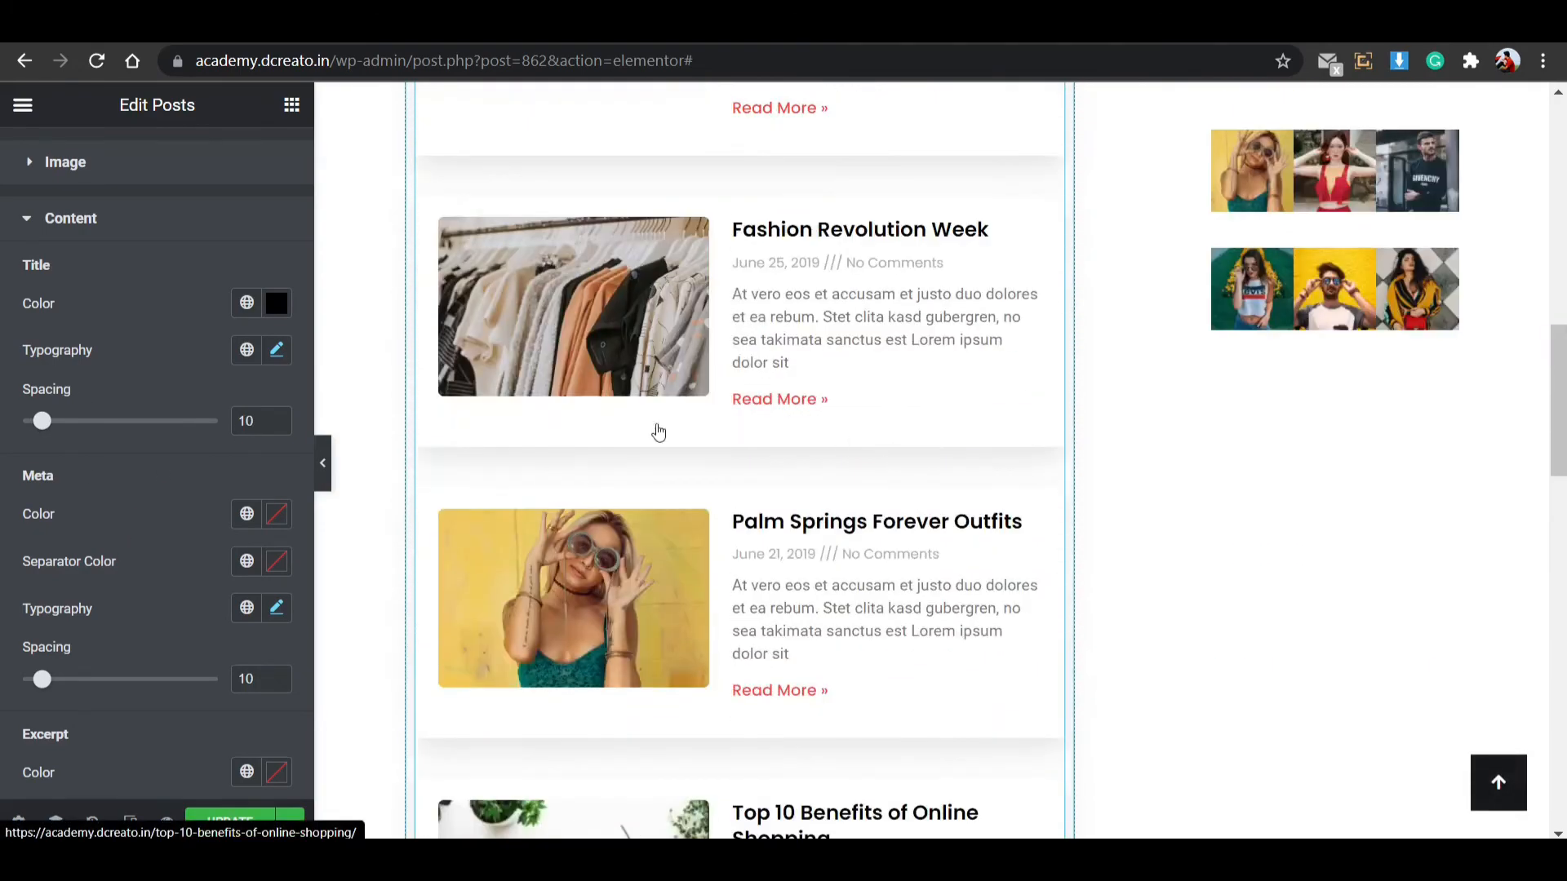
pyautogui.click(323, 463)
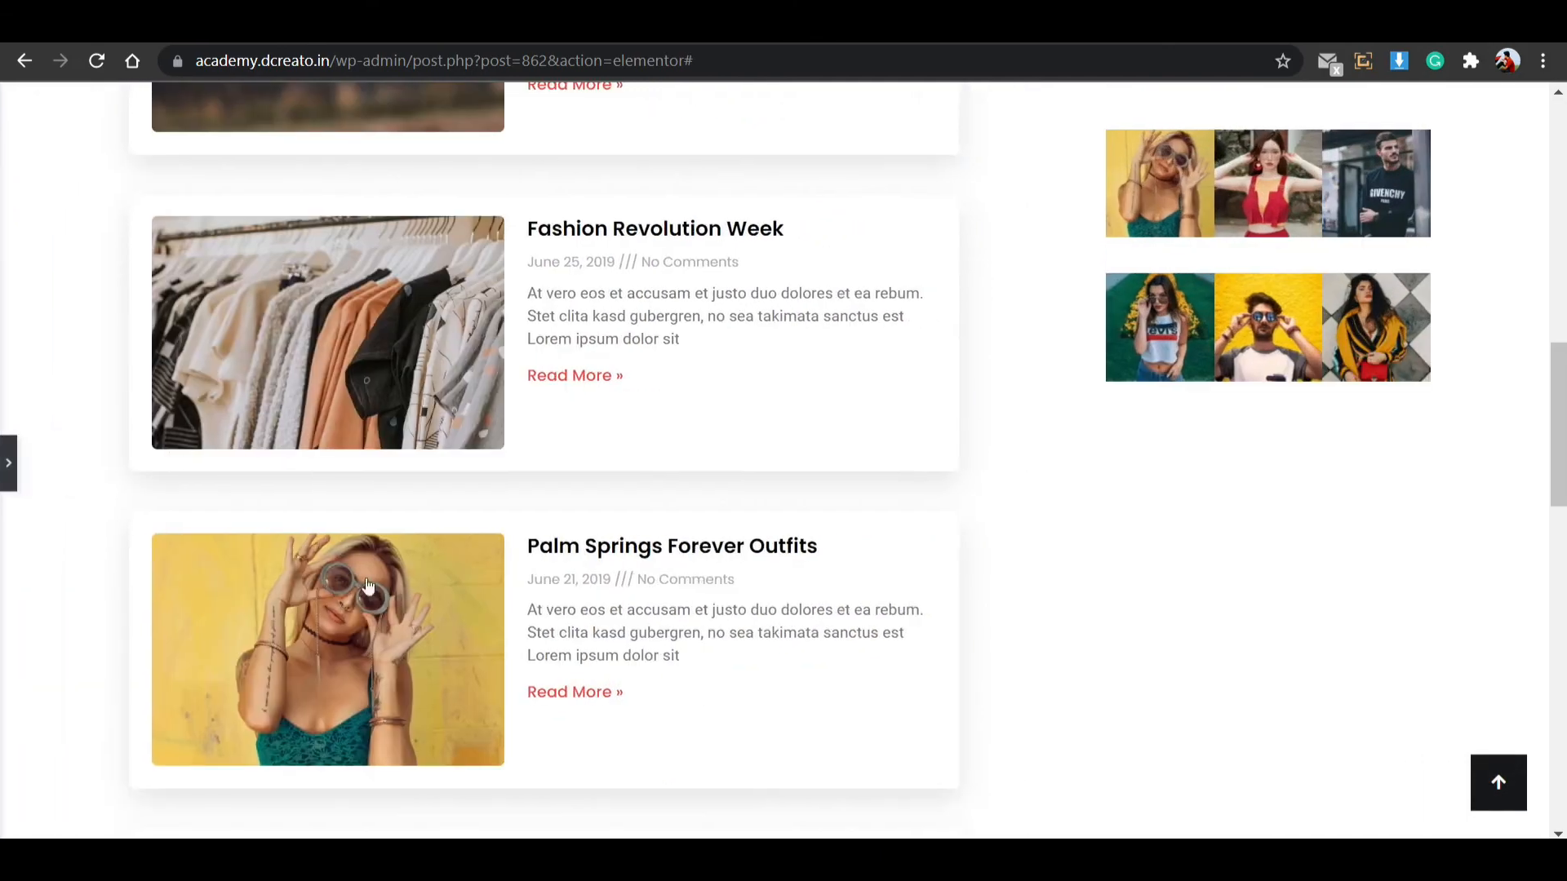
pyautogui.scroll(10, 450, 558)
pyautogui.scroll(-5, 605, 484)
pyautogui.scroll(-5, 605, 484)
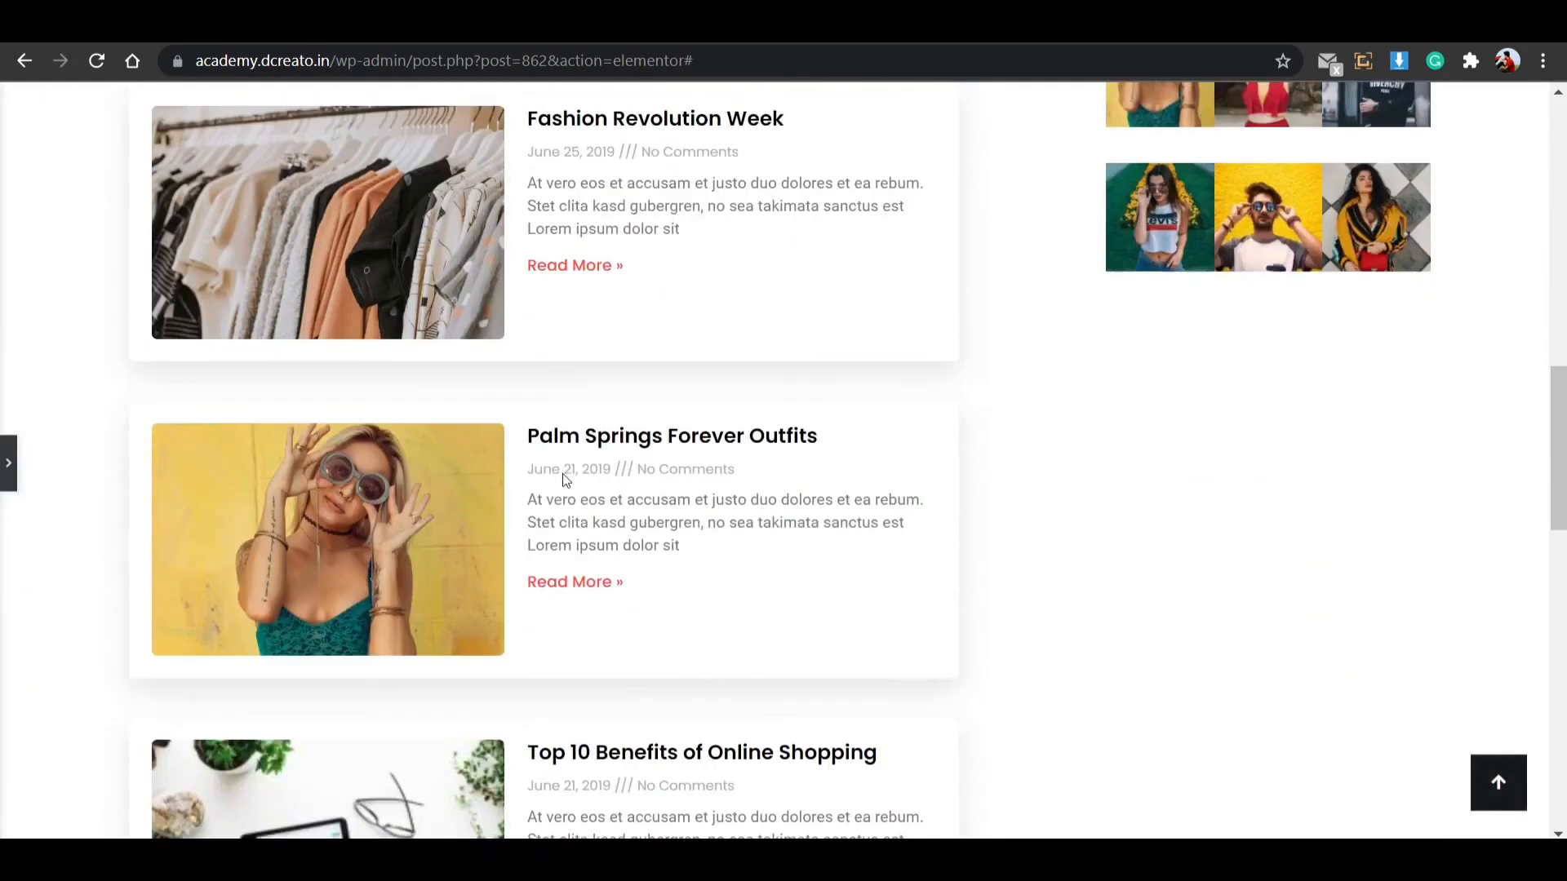
pyautogui.click(8, 464)
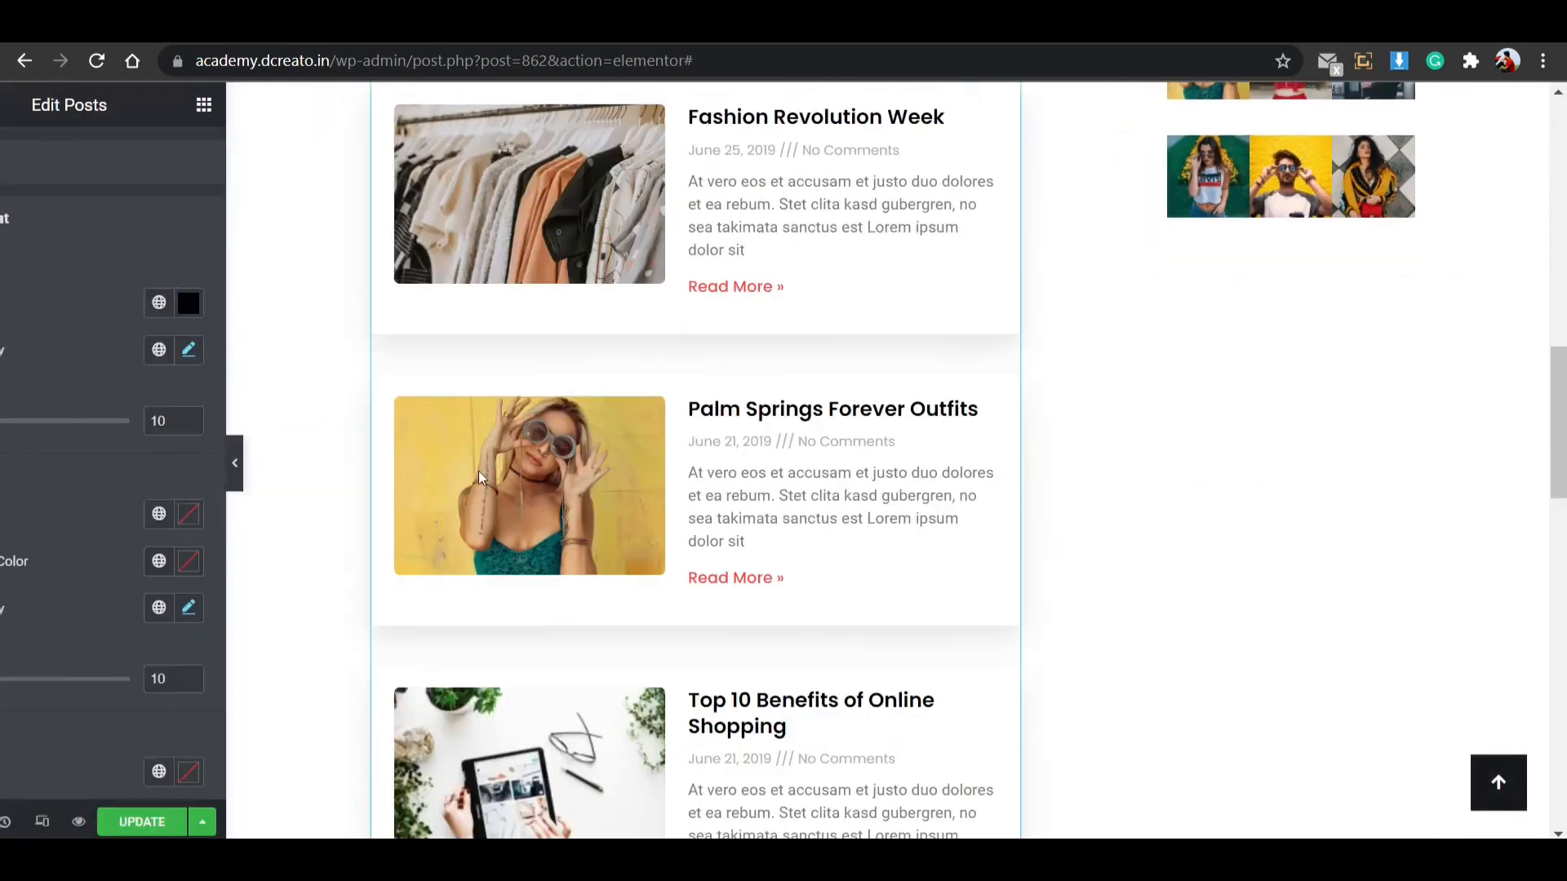
# Update the page in Elementor, switch to the live custom blog page and reload it.
pyautogui.click(229, 822)
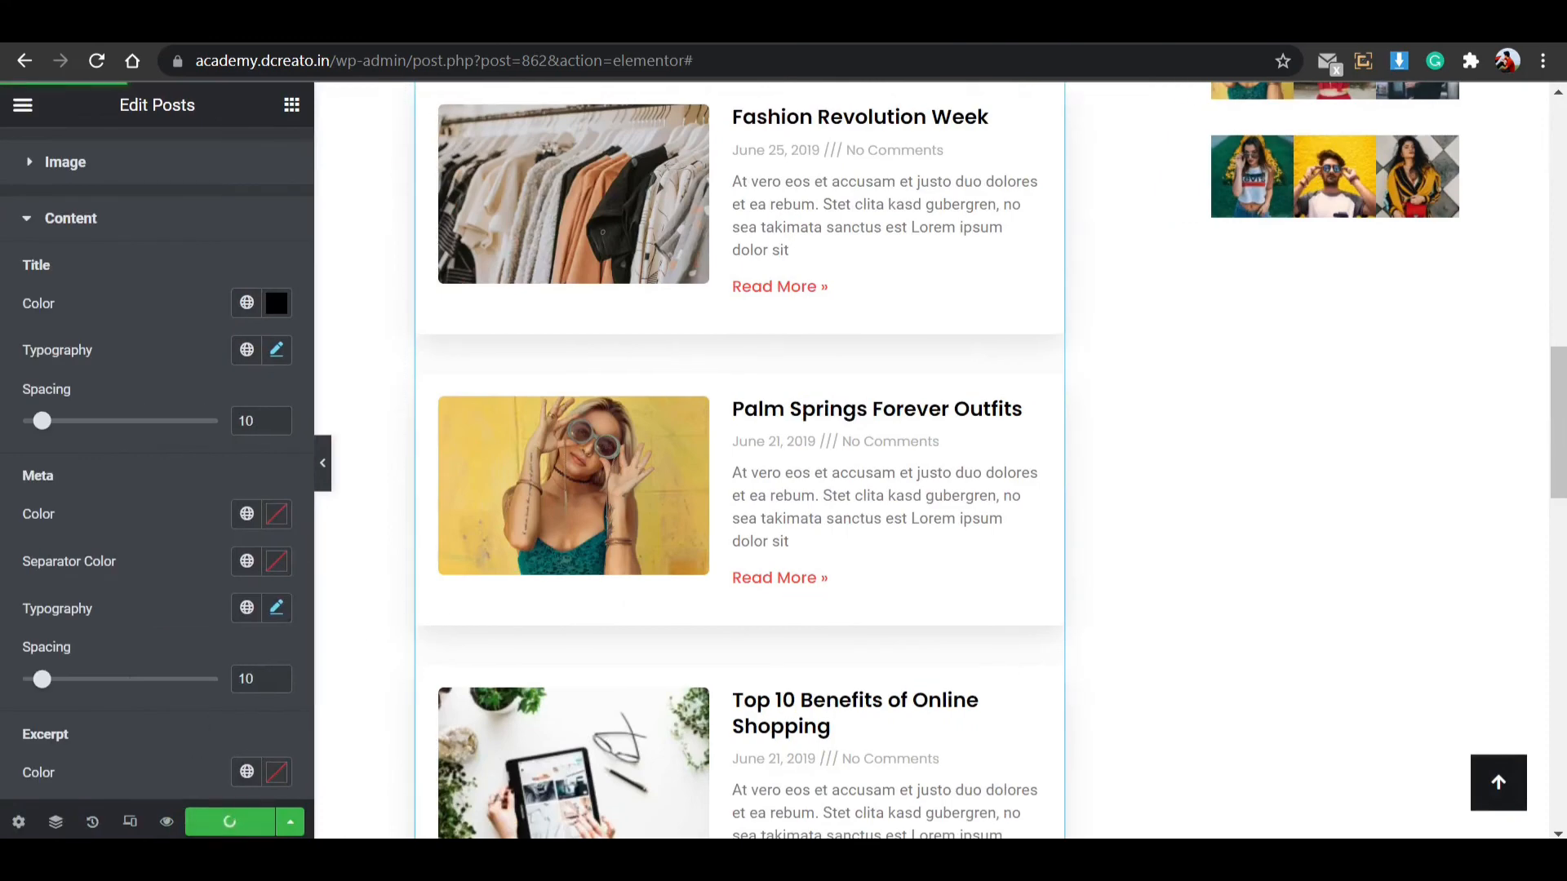
pyautogui.click(489, 31)
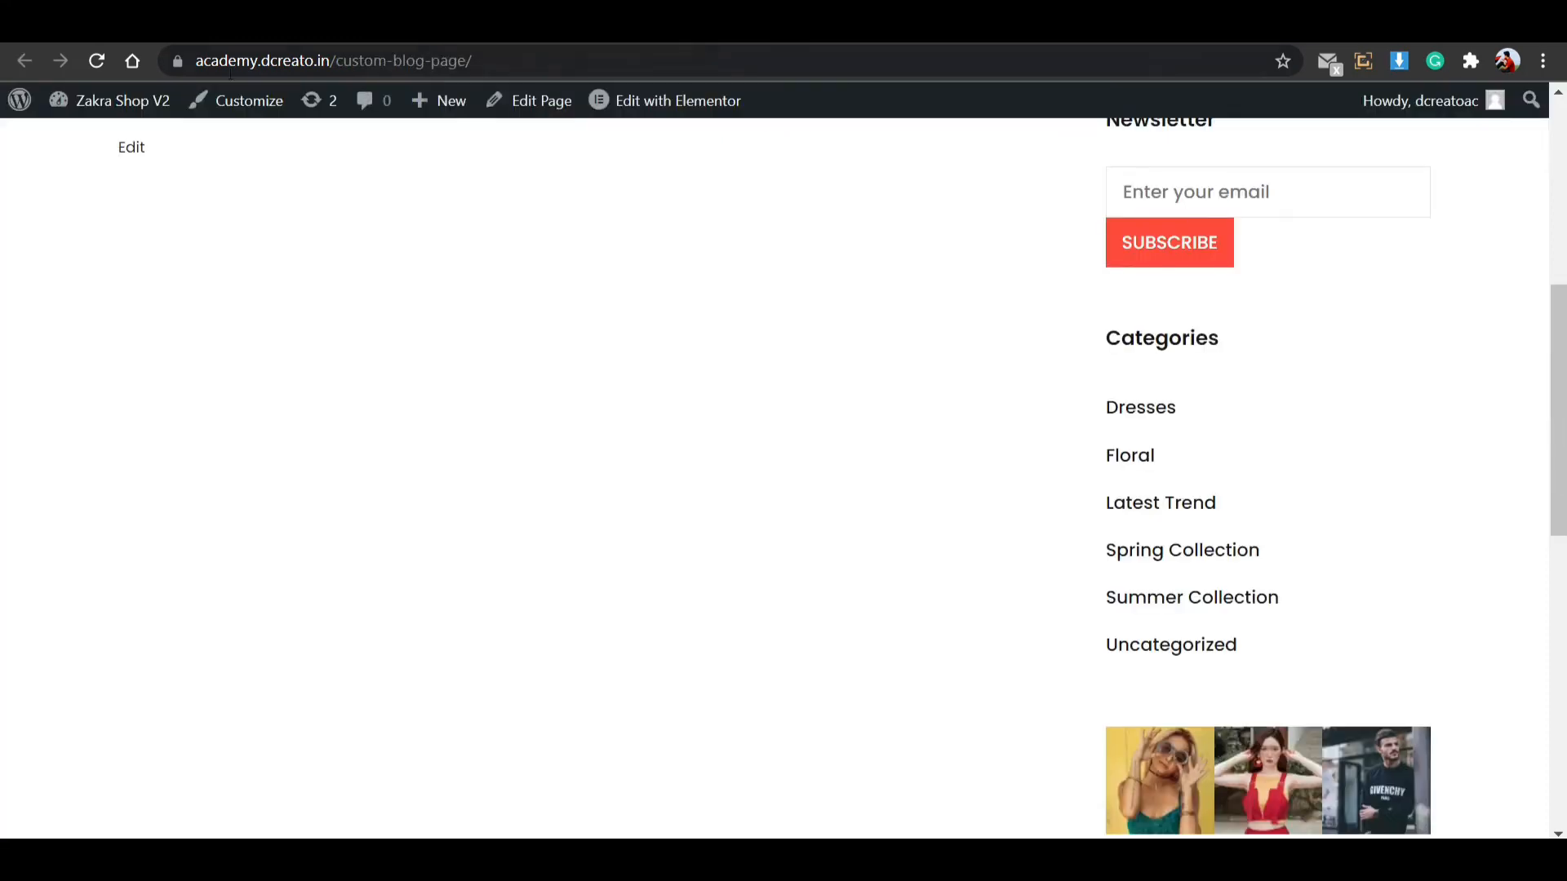
pyautogui.click(92, 65)
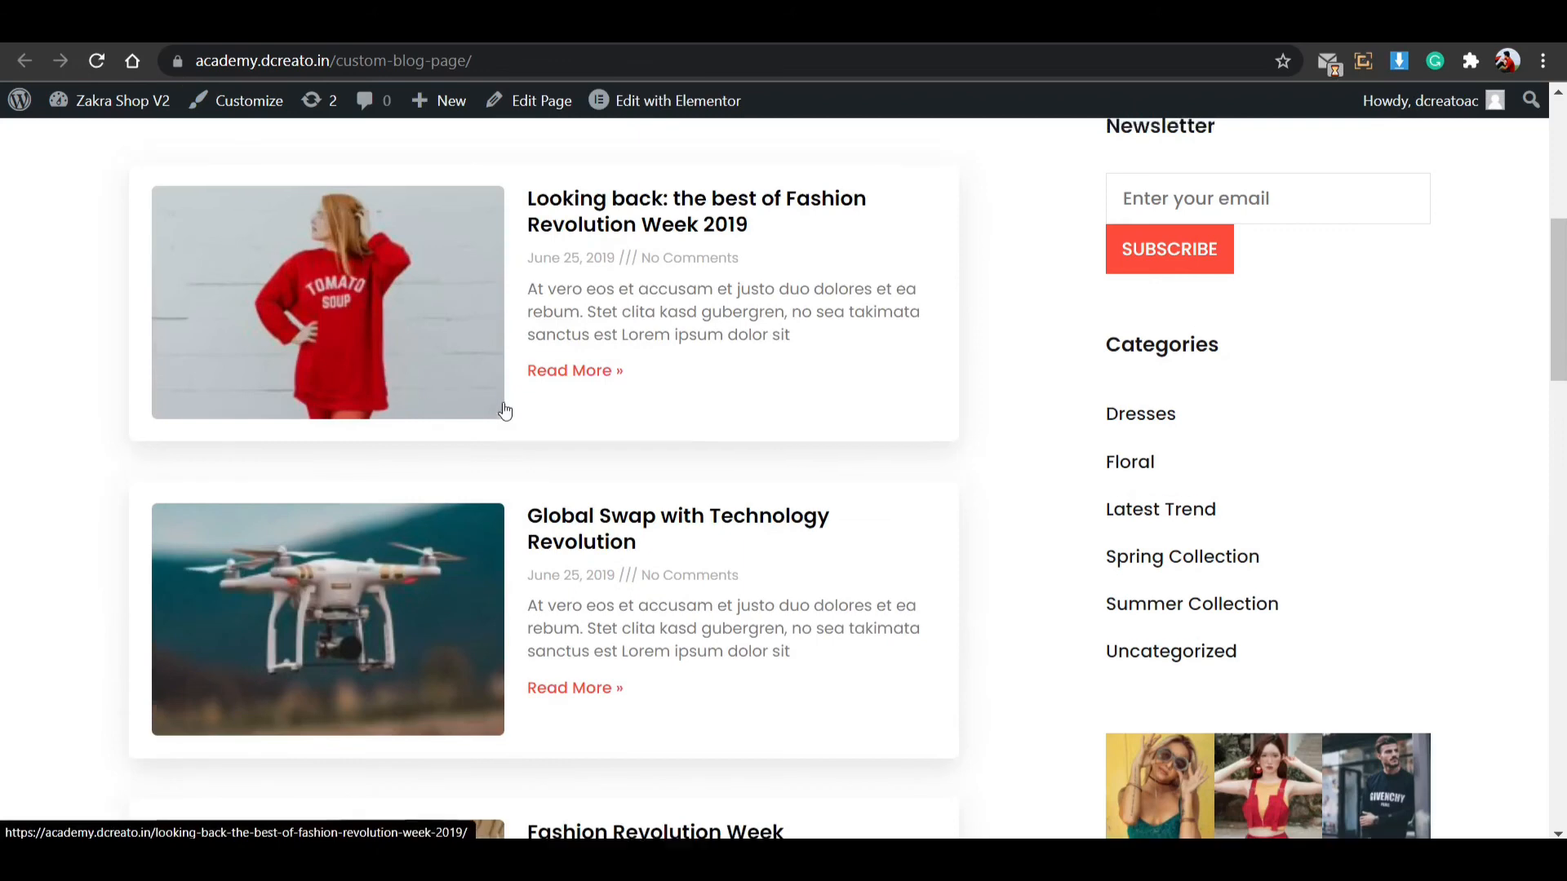
# Look over the live blog page, checking the header, the styled post list and the sidebar.
pyautogui.scroll(7, 503, 399)
pyautogui.scroll(-5, 502, 399)
pyautogui.scroll(-1, 502, 399)
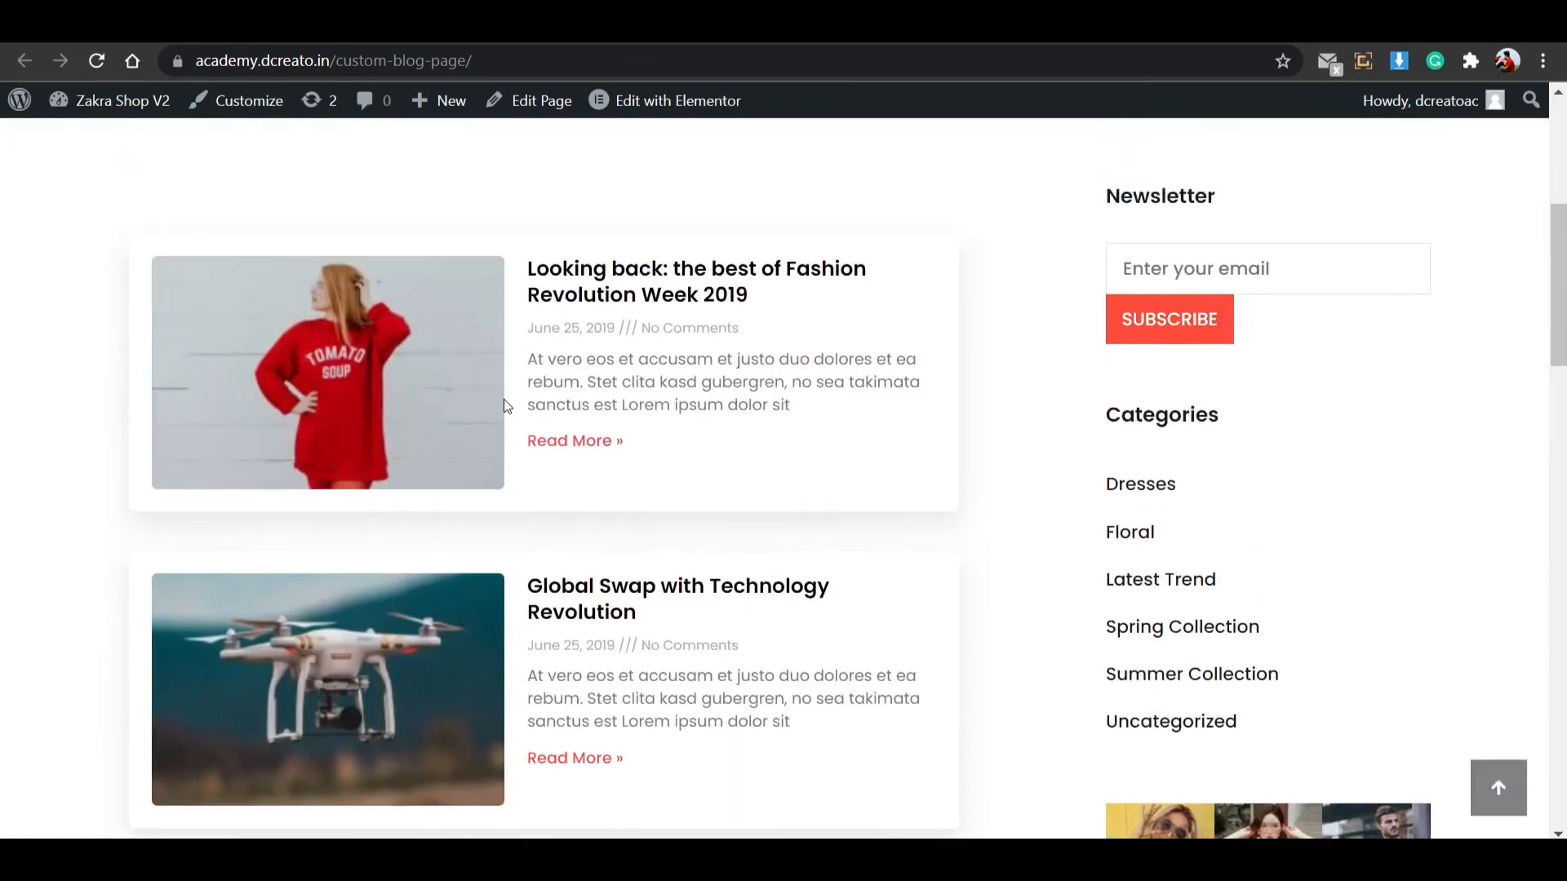
pyautogui.scroll(2, 503, 399)
pyautogui.scroll(-3, 1154, 403)
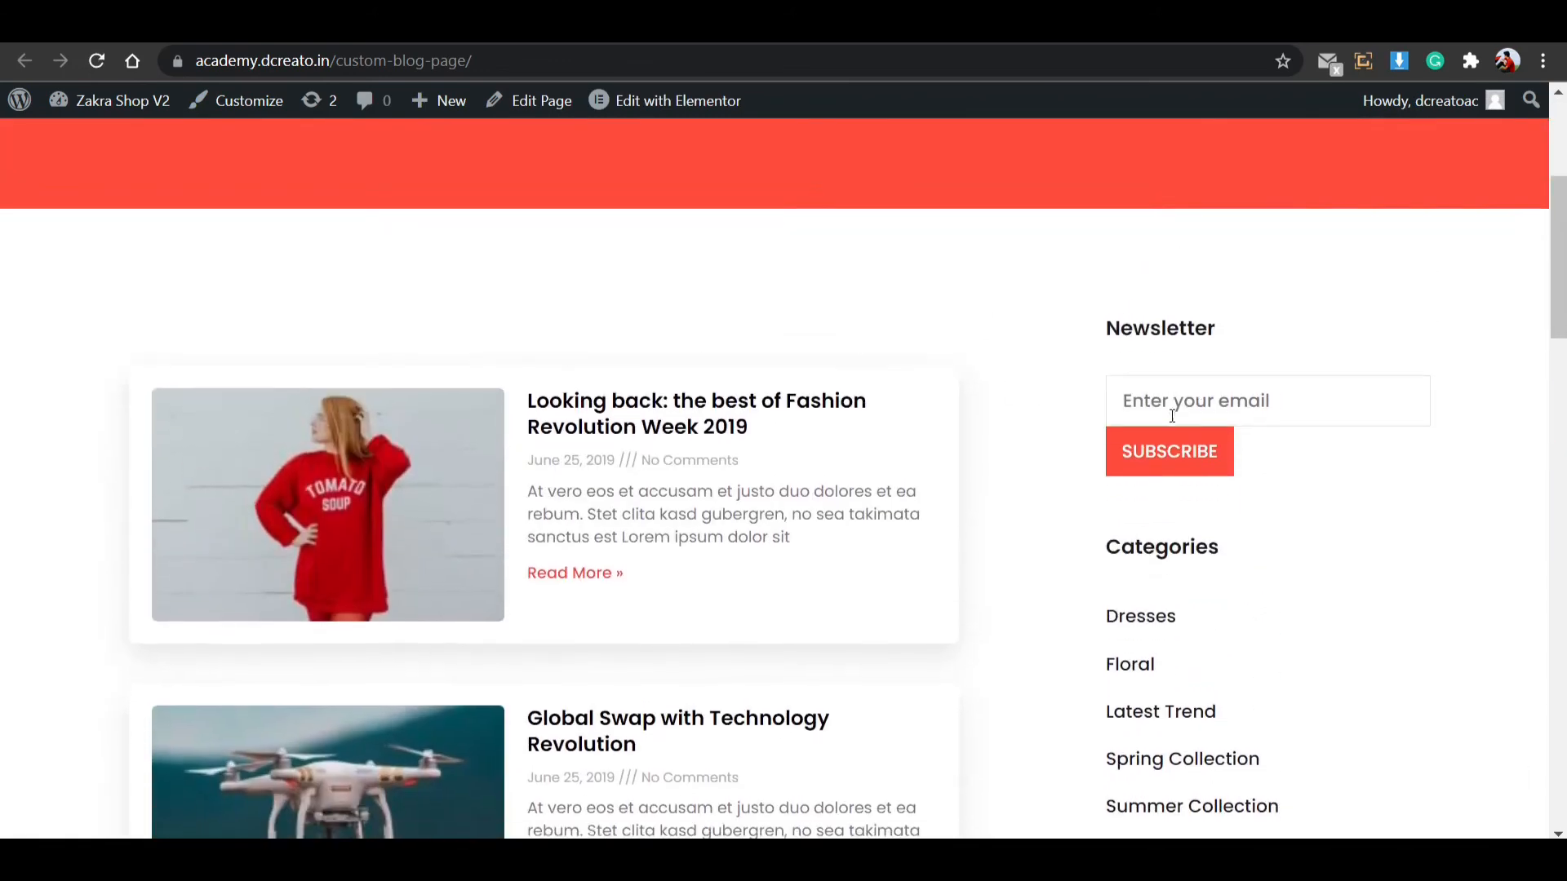
pyautogui.scroll(-1, 1157, 493)
pyautogui.scroll(-3, 1157, 494)
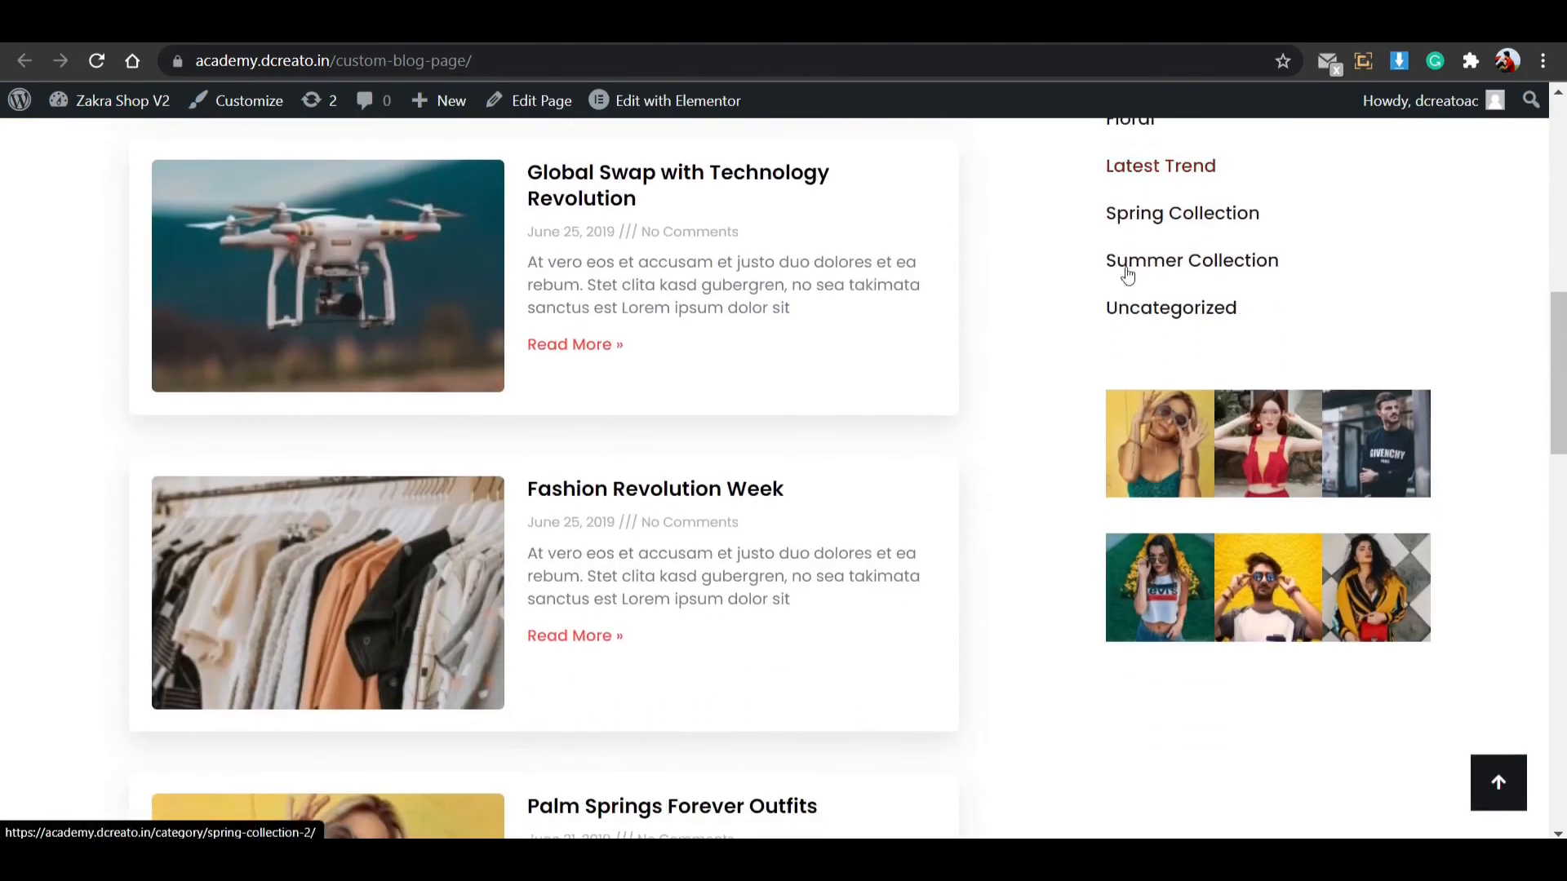
# Test the title and image links of the "Palm Springs Forever Outfits" post, returning to the custom blog page after each.
pyautogui.scroll(-6, 567, 430)
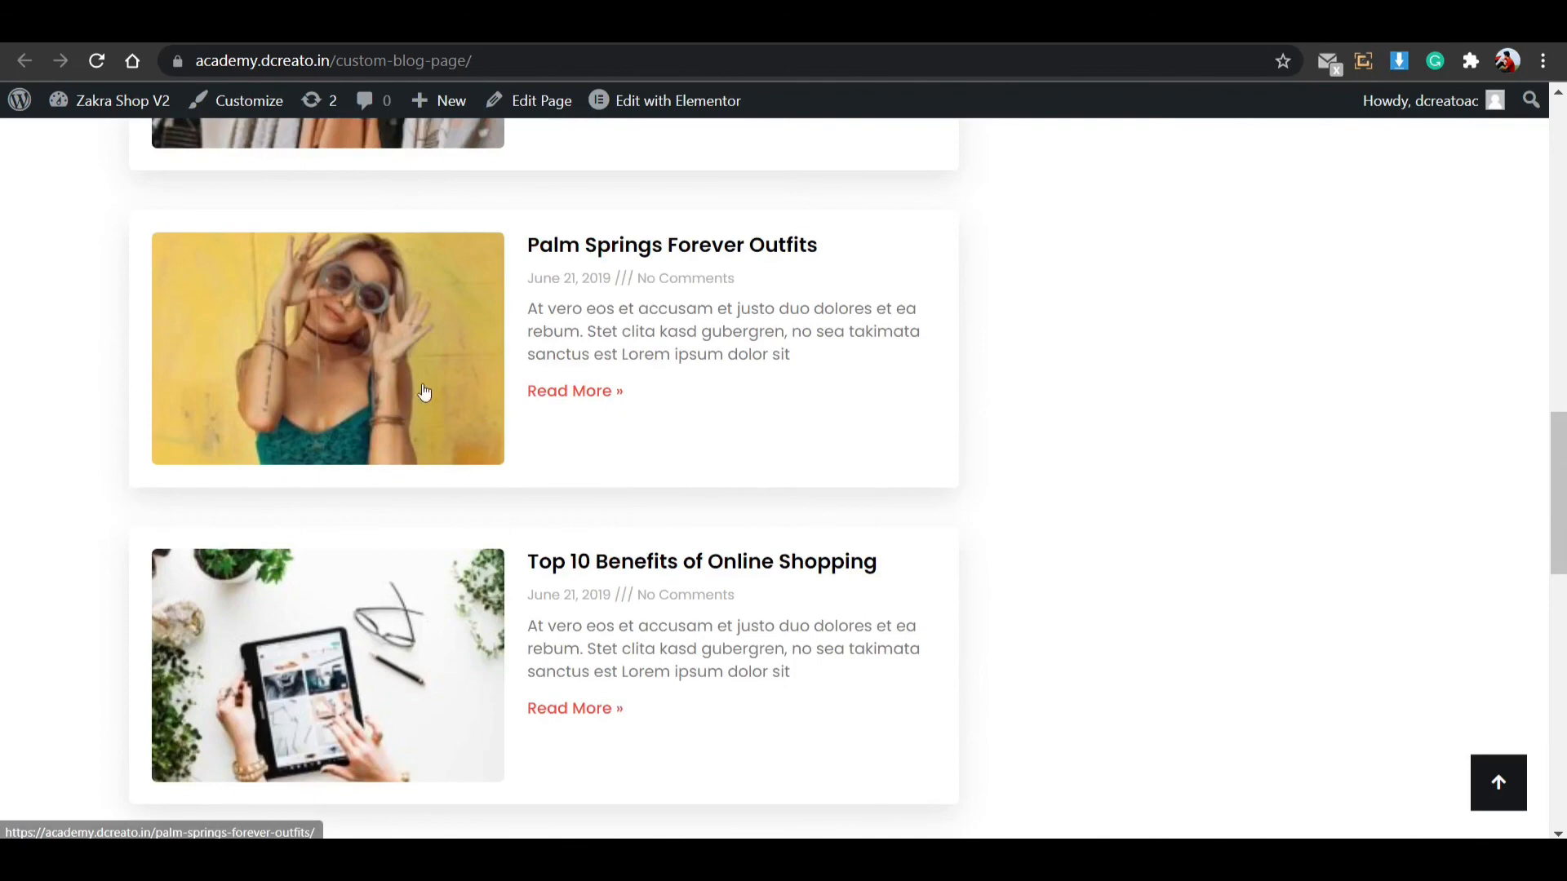
pyautogui.click(571, 258)
pyautogui.scroll(-5, 433, 479)
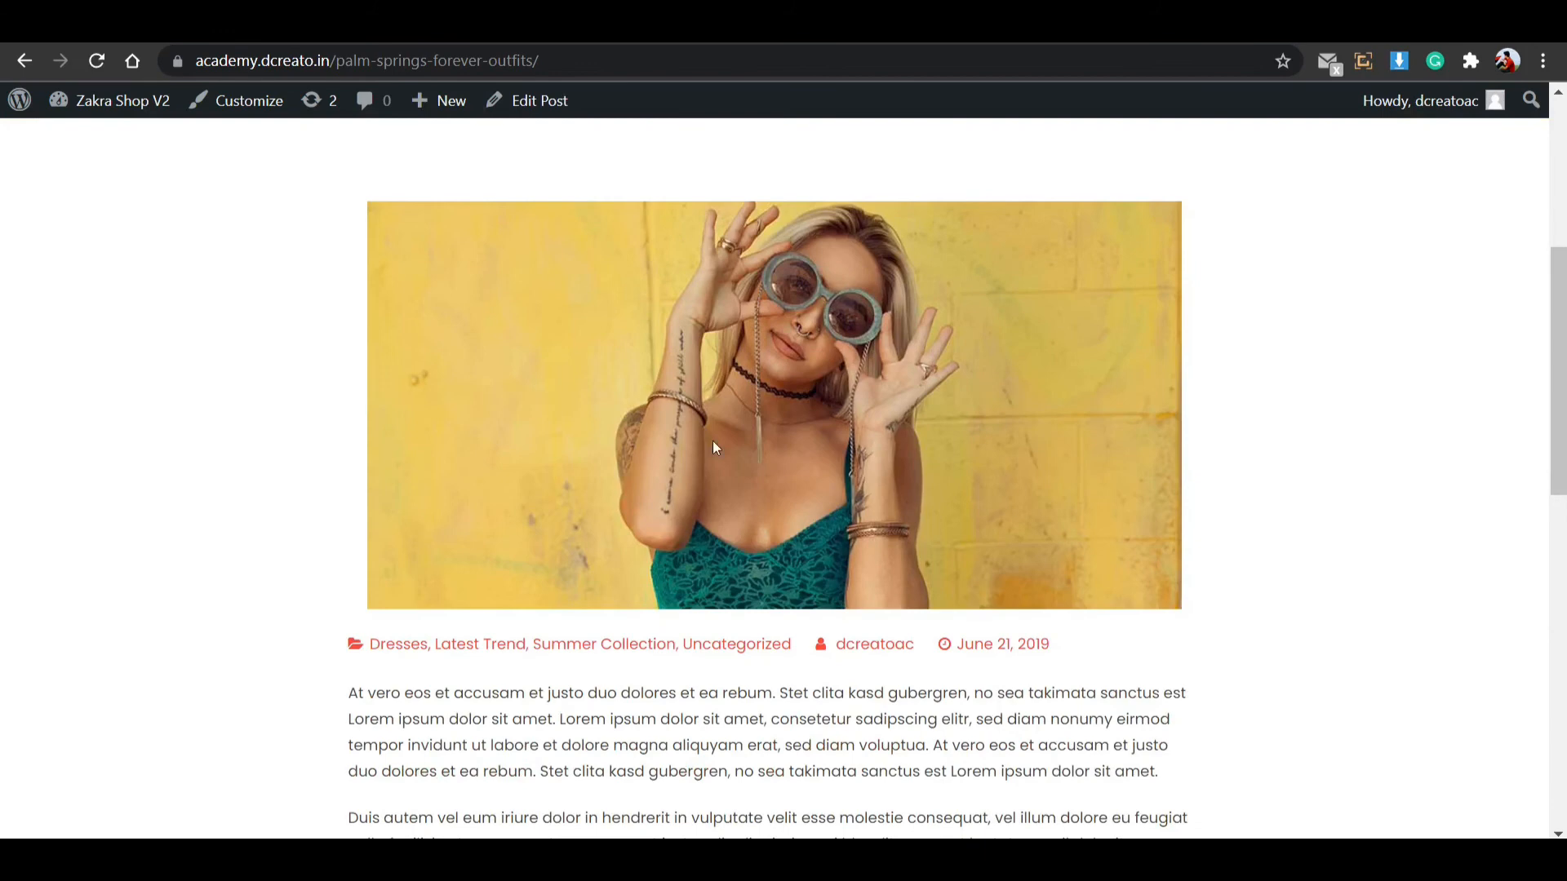
pyautogui.click(33, 57)
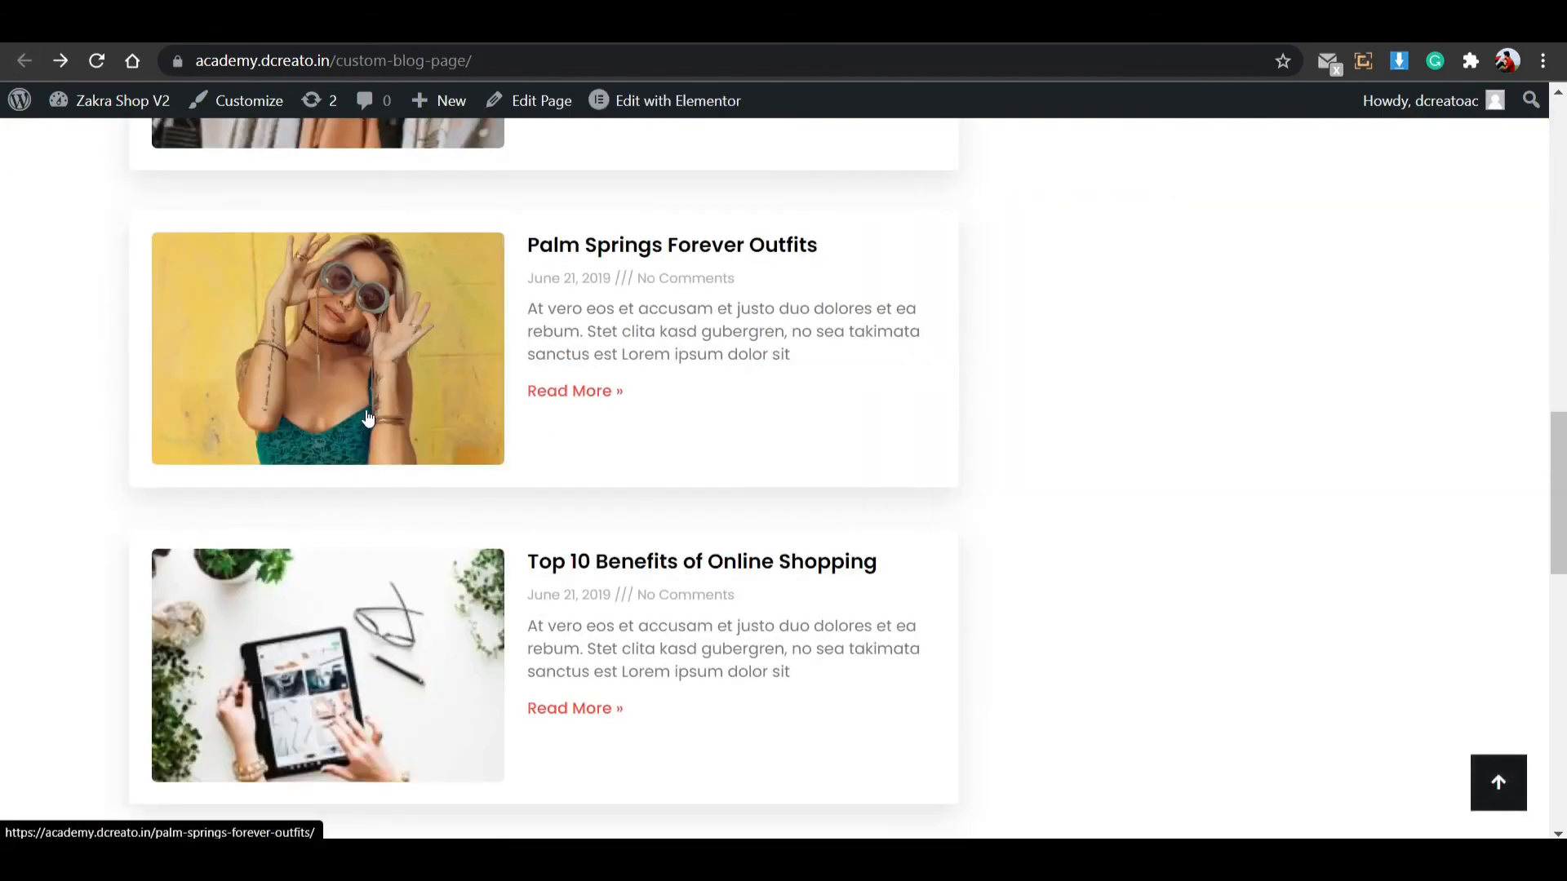
pyautogui.click(367, 417)
pyautogui.scroll(-3, 585, 440)
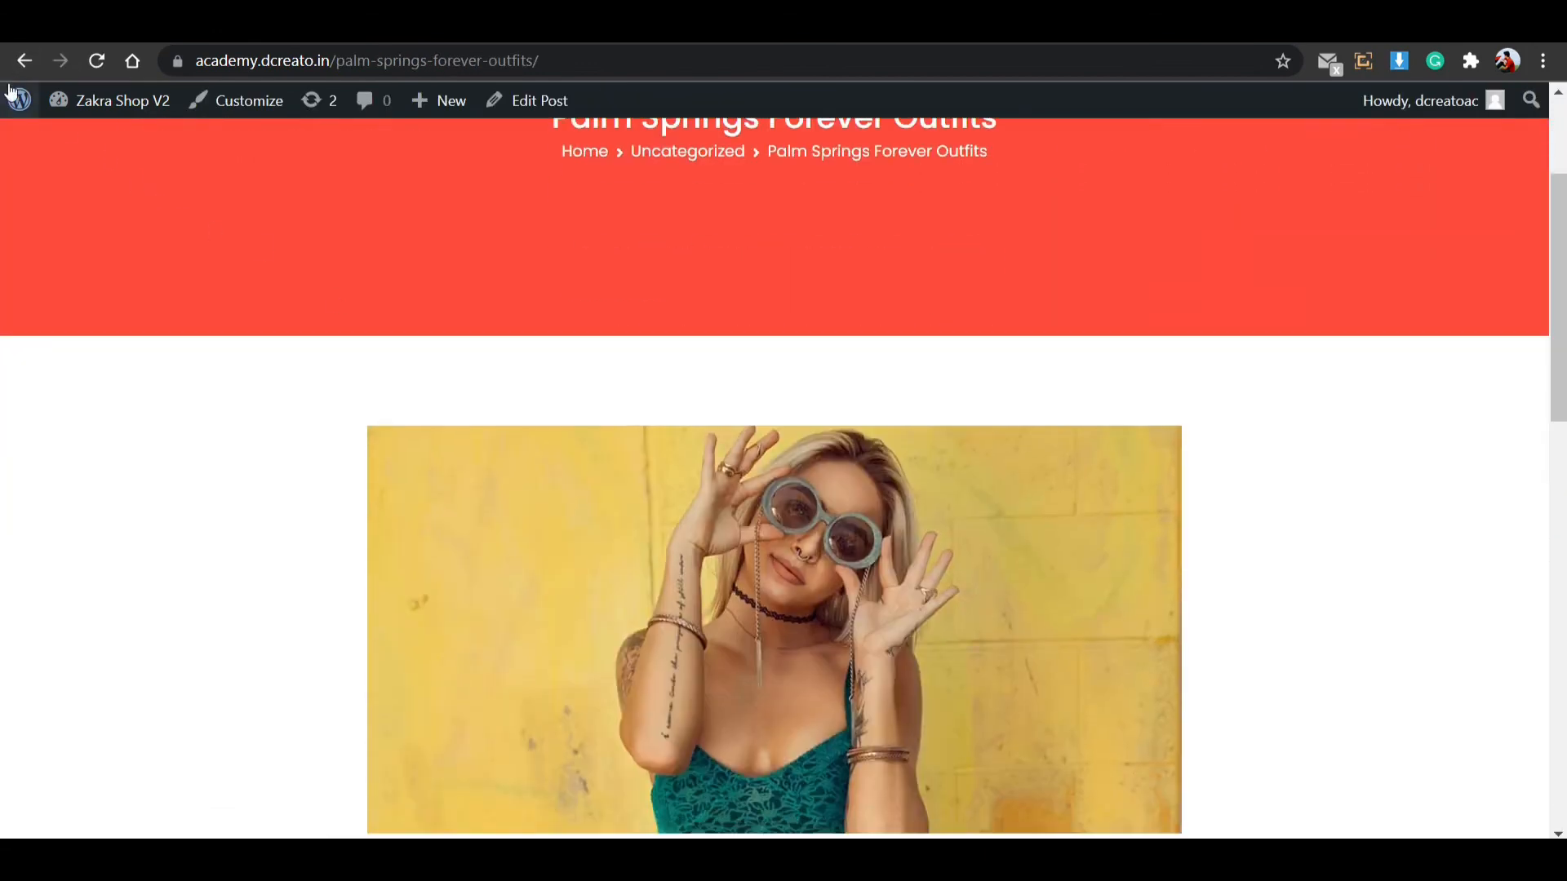
pyautogui.click(18, 69)
# Check the header and first post of the custom blog page, and switch to the site's default Blog page.
pyautogui.scroll(10, 542, 446)
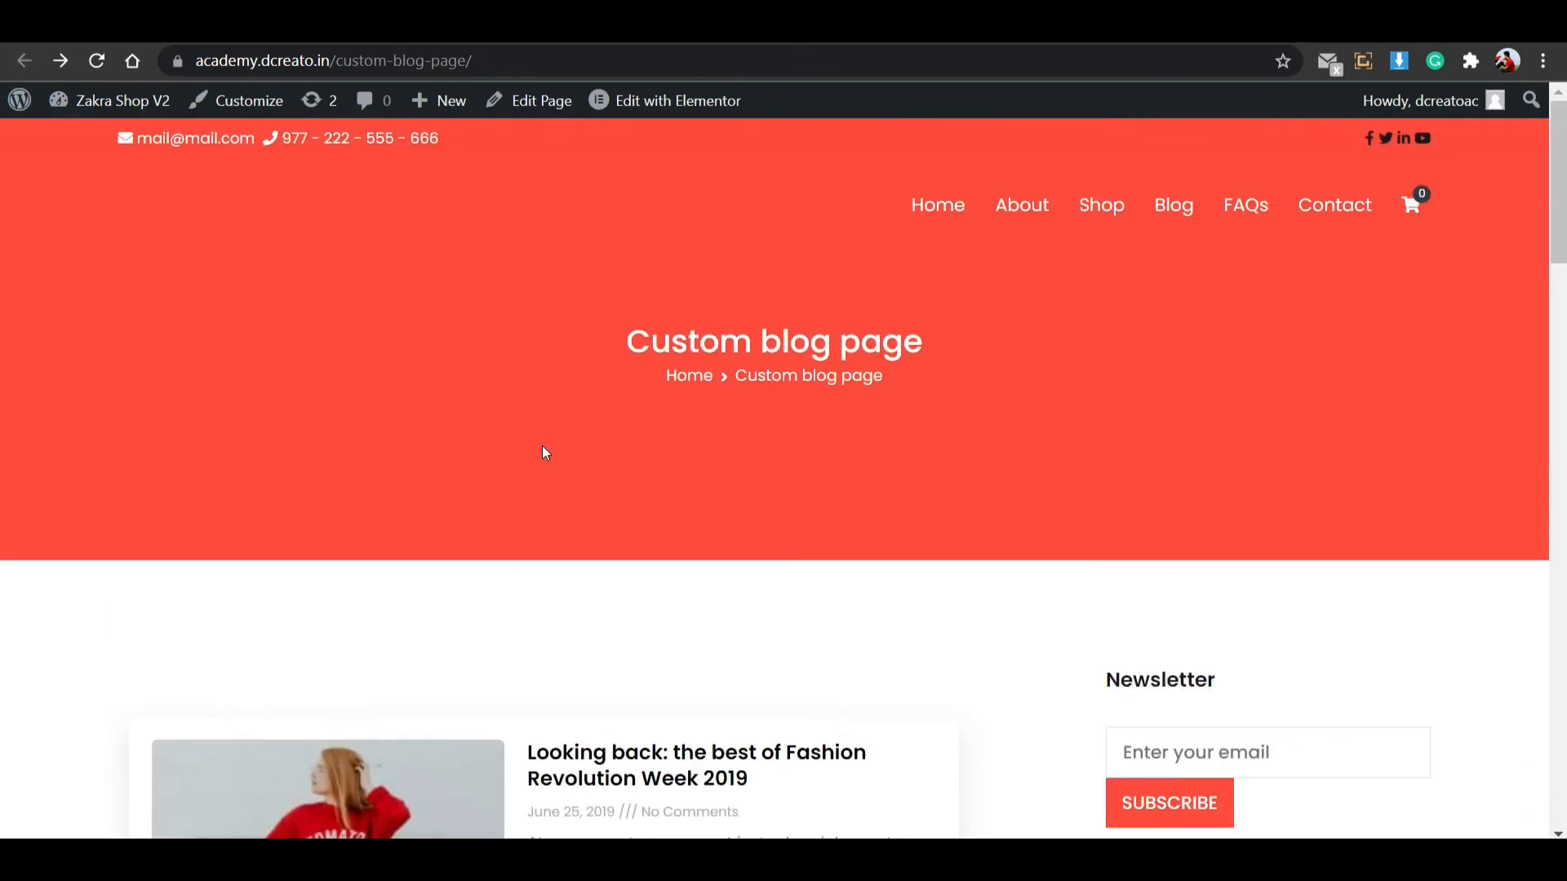
pyautogui.scroll(-3, 542, 446)
pyautogui.scroll(-2, 692, 423)
pyautogui.scroll(5, 762, 392)
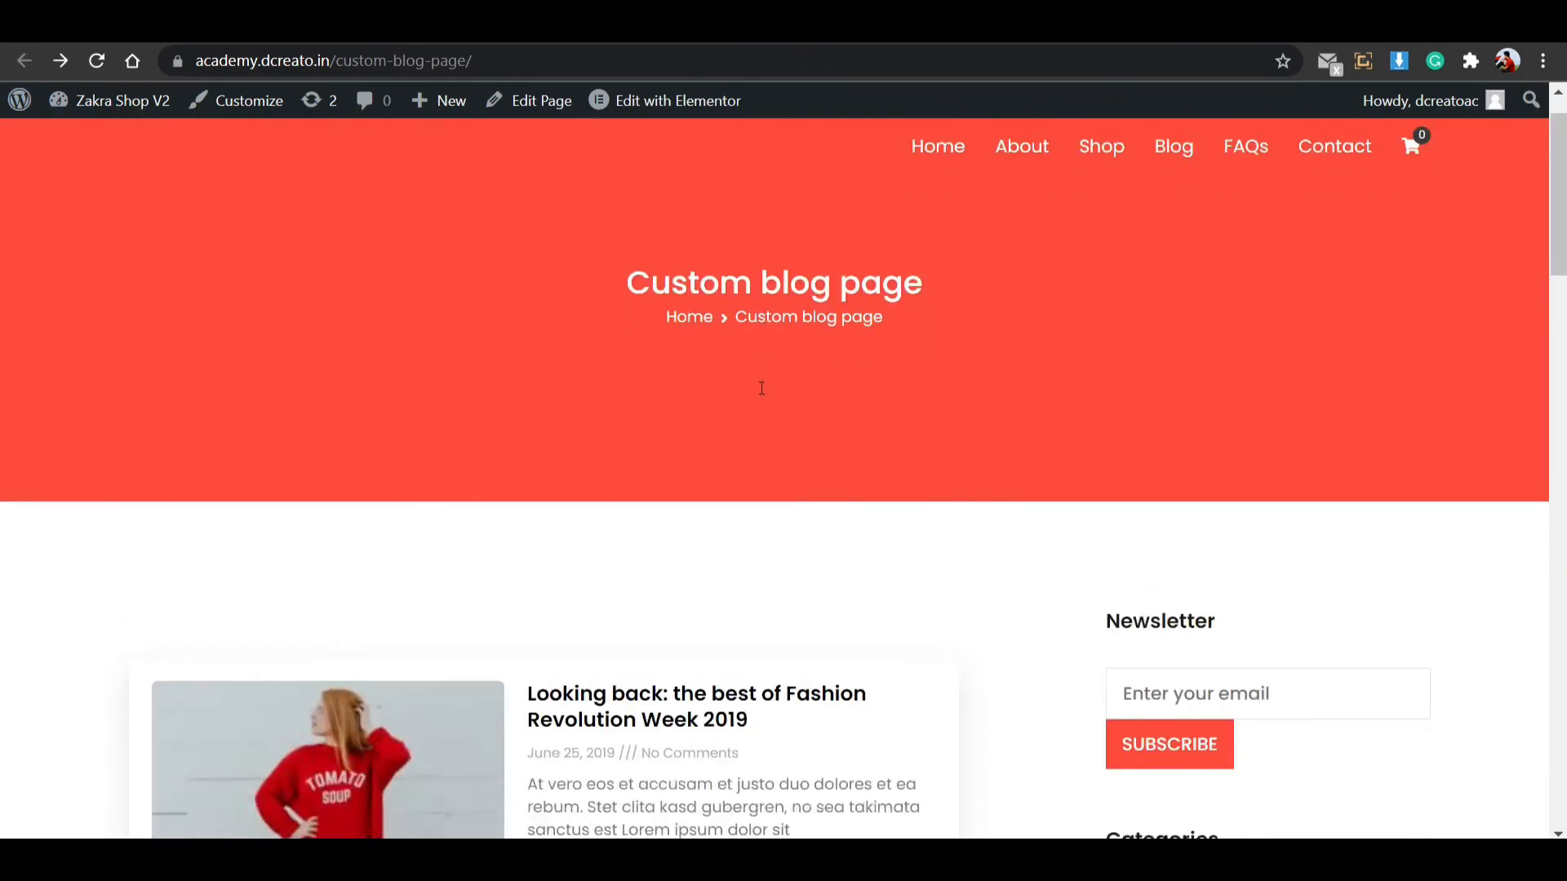
pyautogui.scroll(-2, 898, 237)
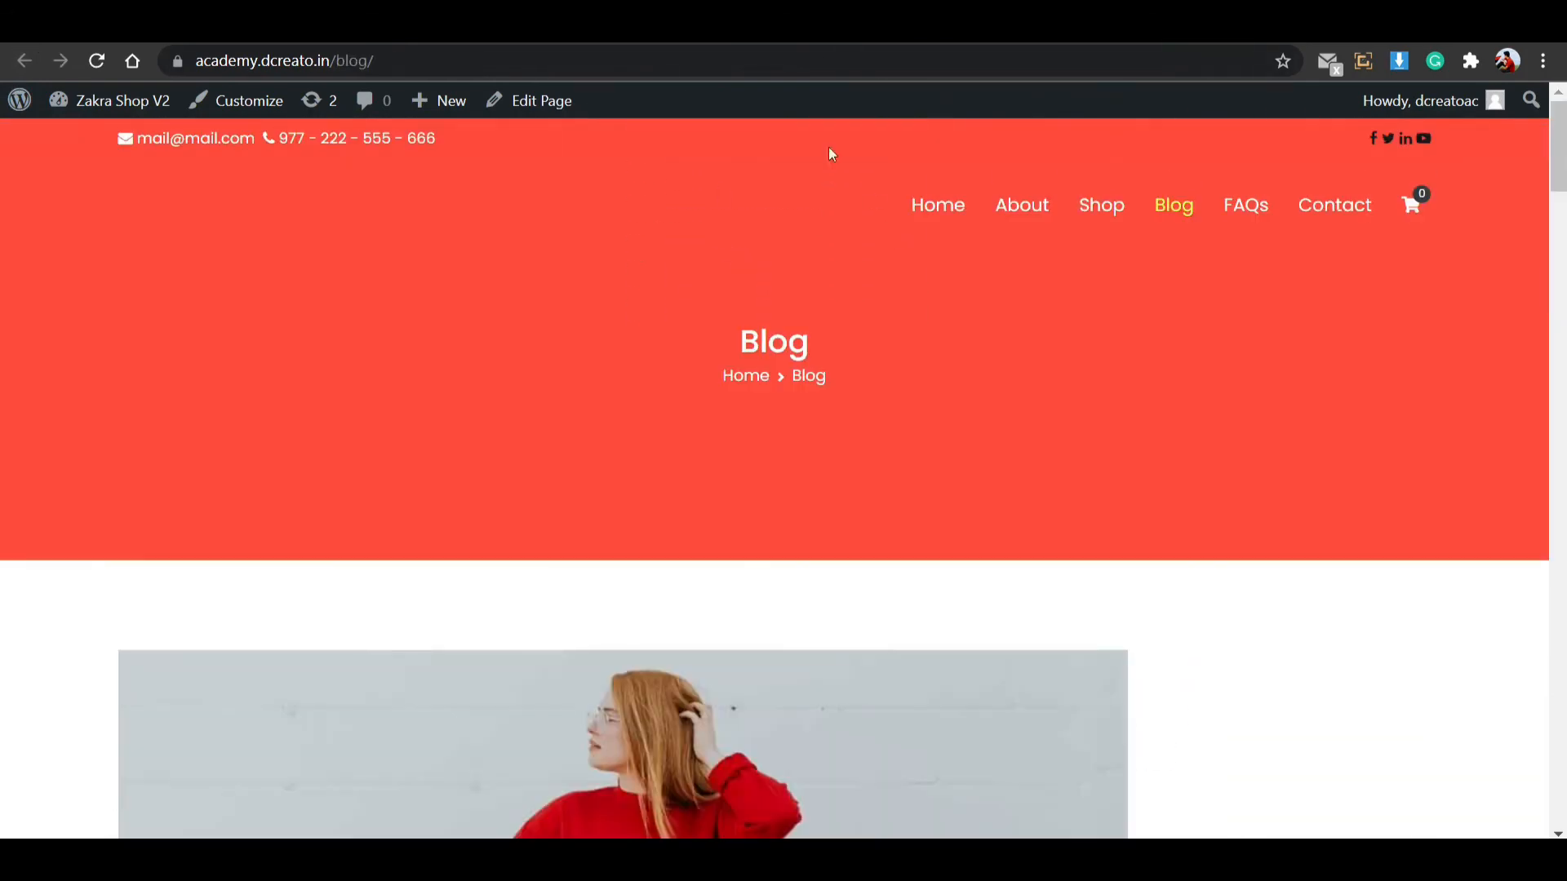
pyautogui.hotkey('alt', 'Left')
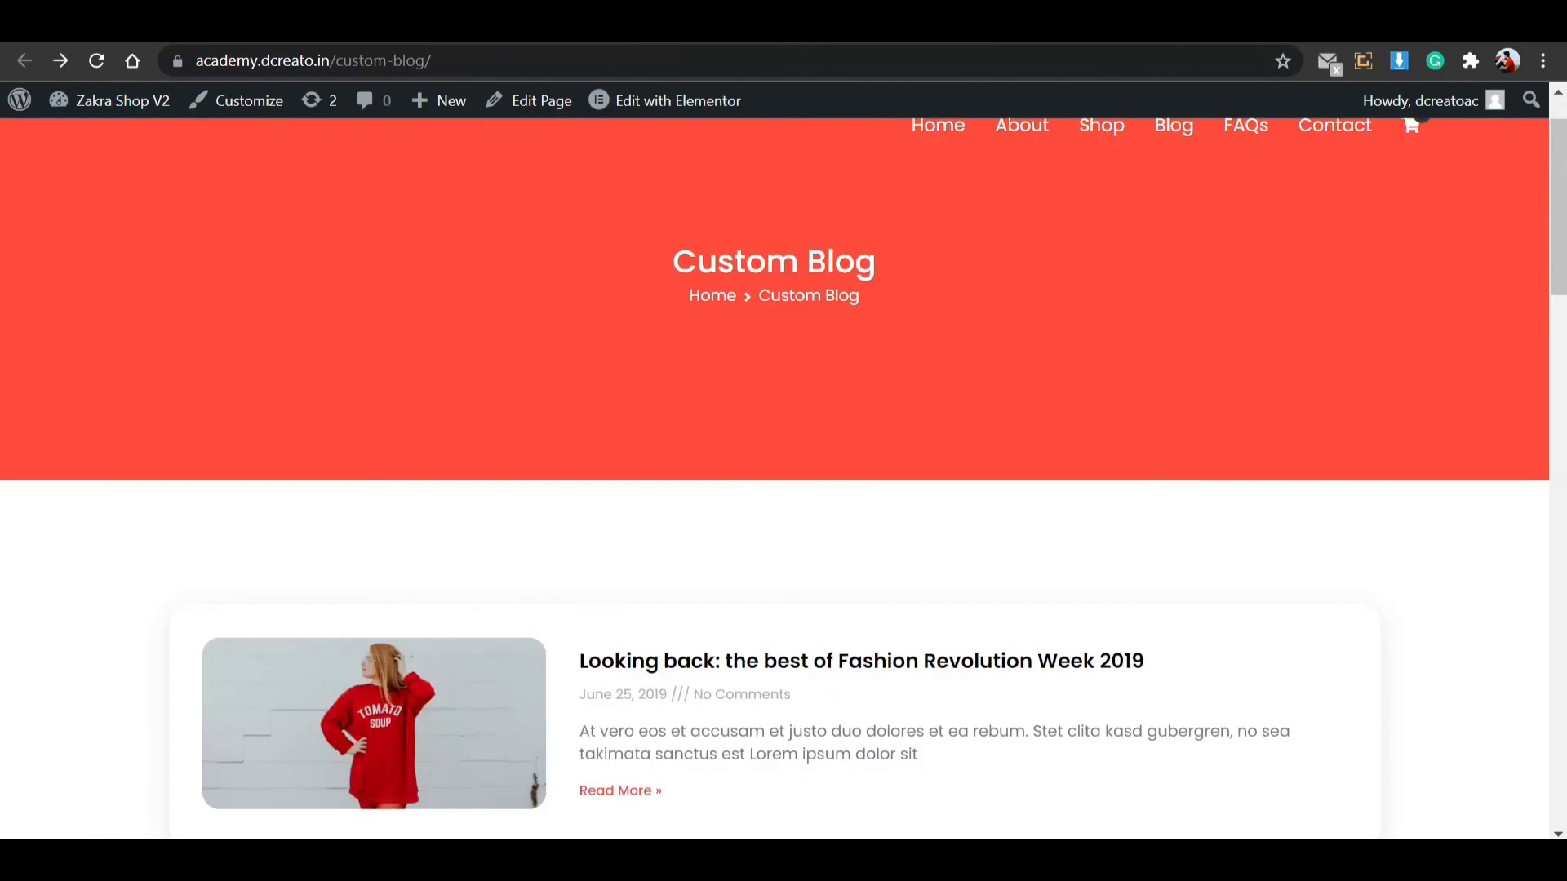
pyautogui.hotkey('alt', 'Right')
# Examine the default Blog page's post layout, including the featured images, titles, meta data and excerpts.
pyautogui.scroll(-5, 814, 319)
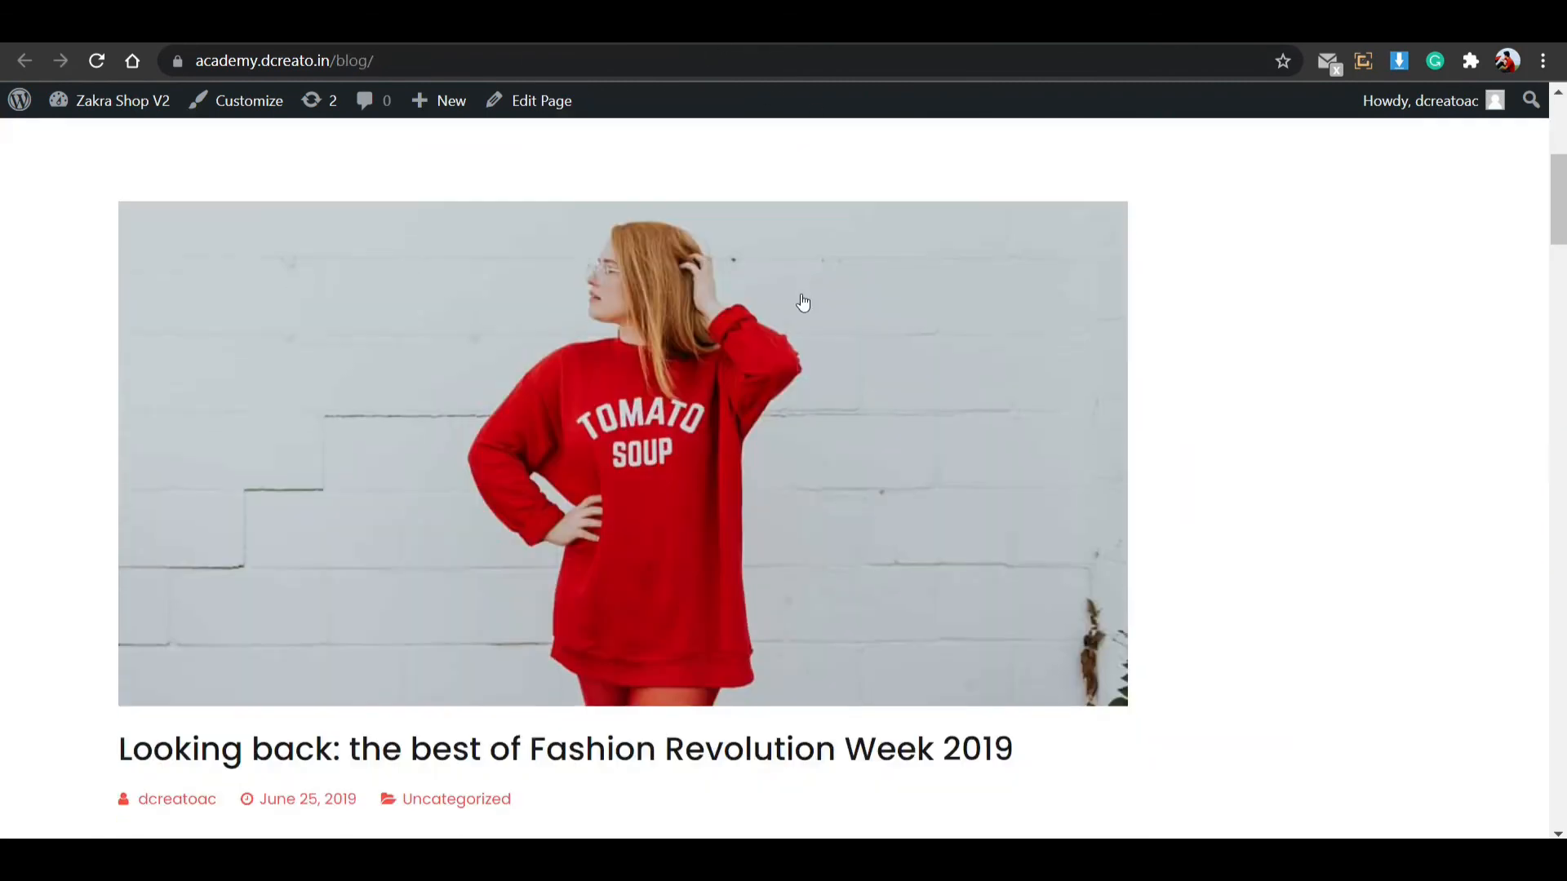
pyautogui.scroll(-20, 803, 303)
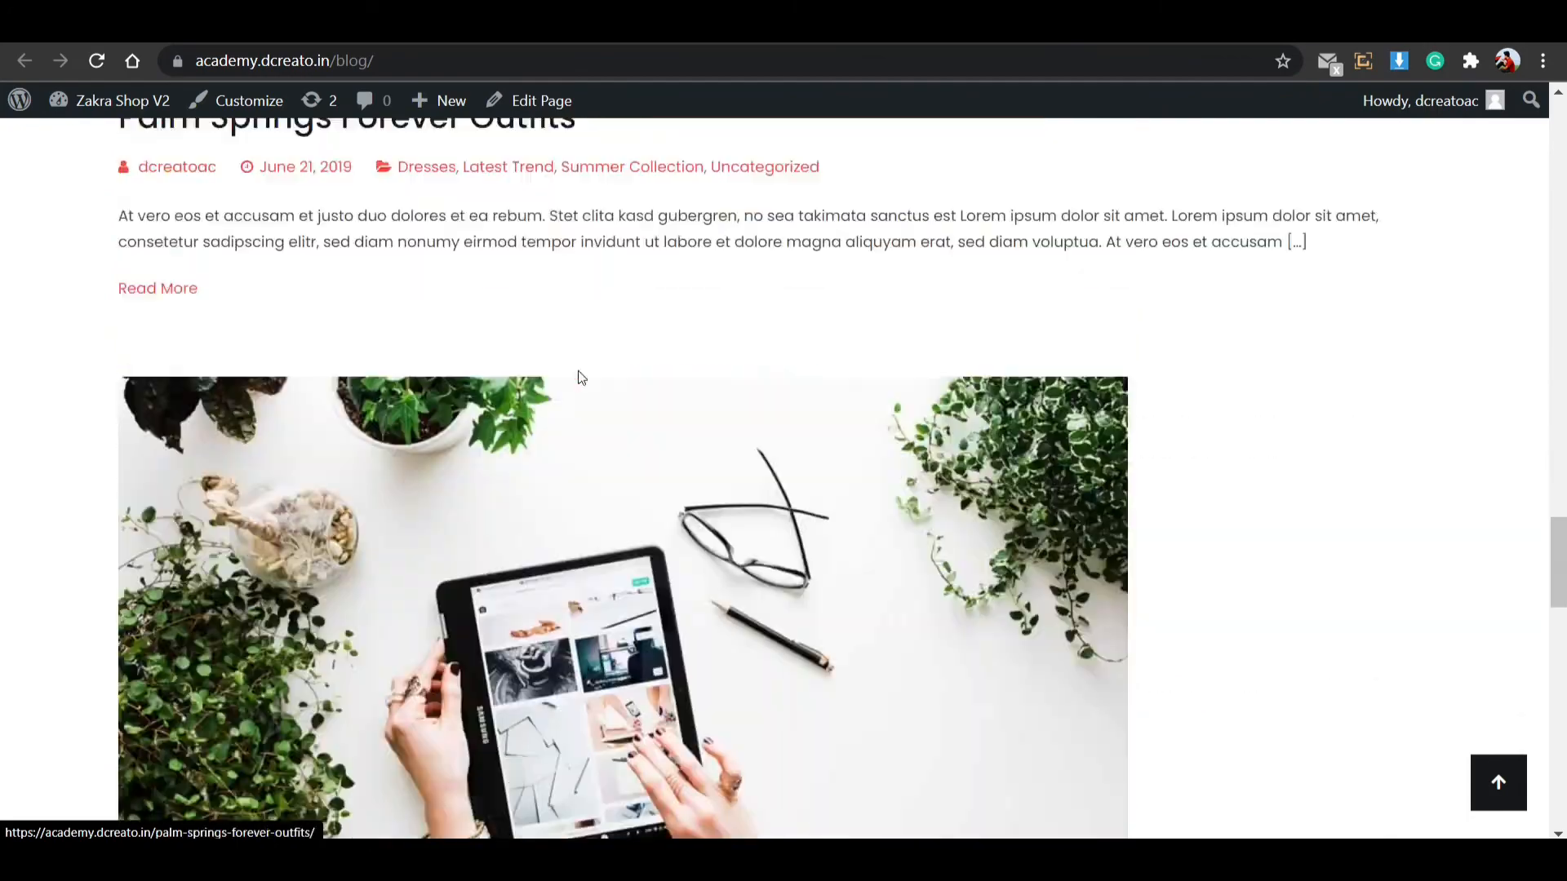
pyautogui.scroll(-10, 581, 377)
pyautogui.scroll(20, 586, 375)
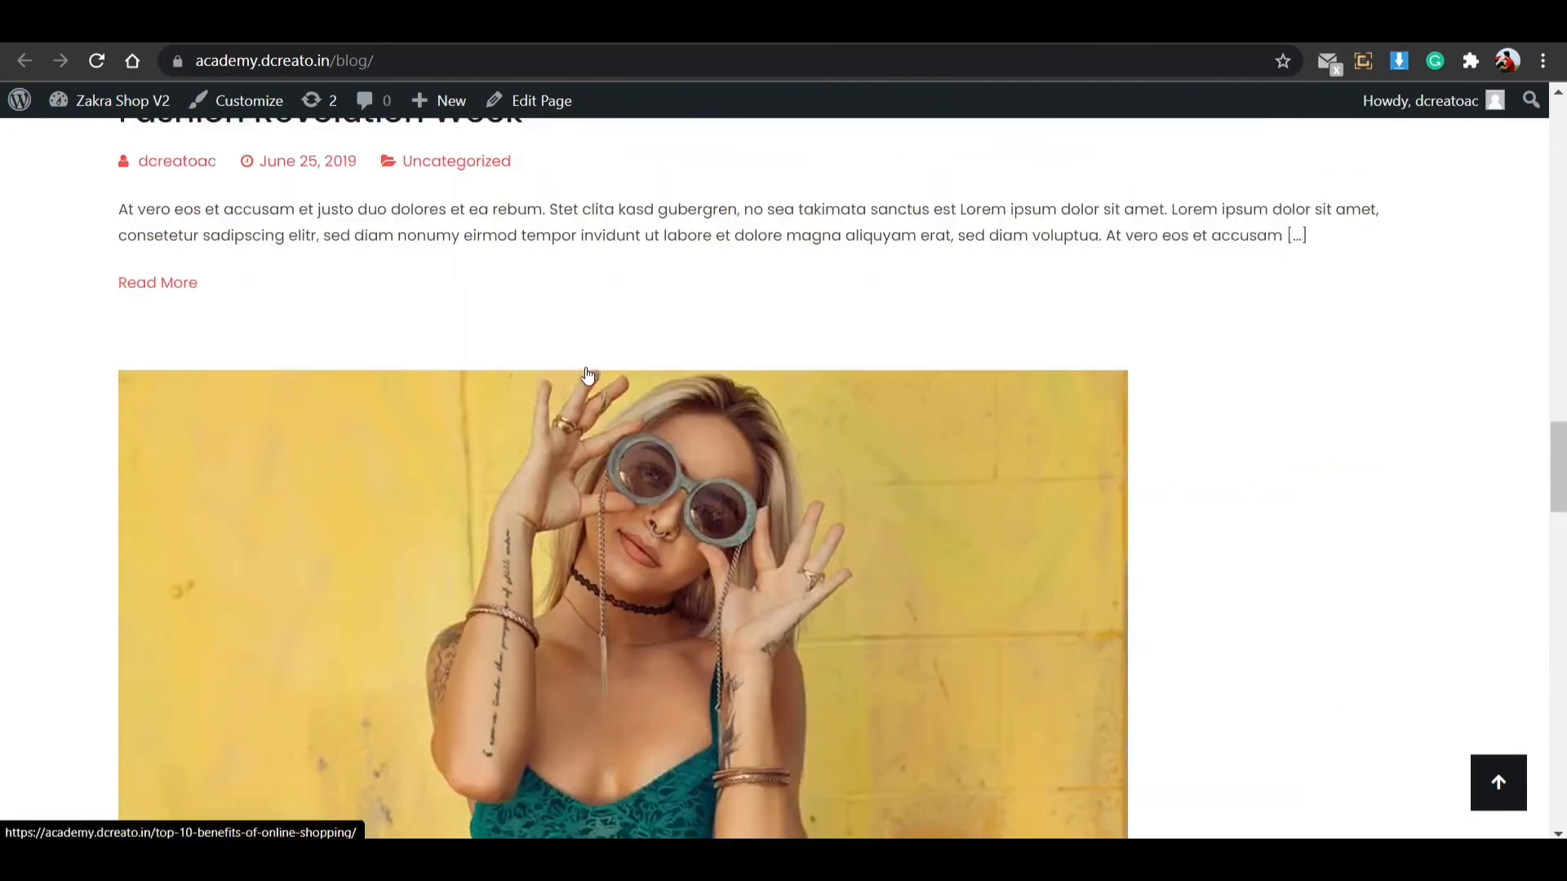
pyautogui.scroll(18, 588, 376)
pyautogui.scroll(7, 705, 500)
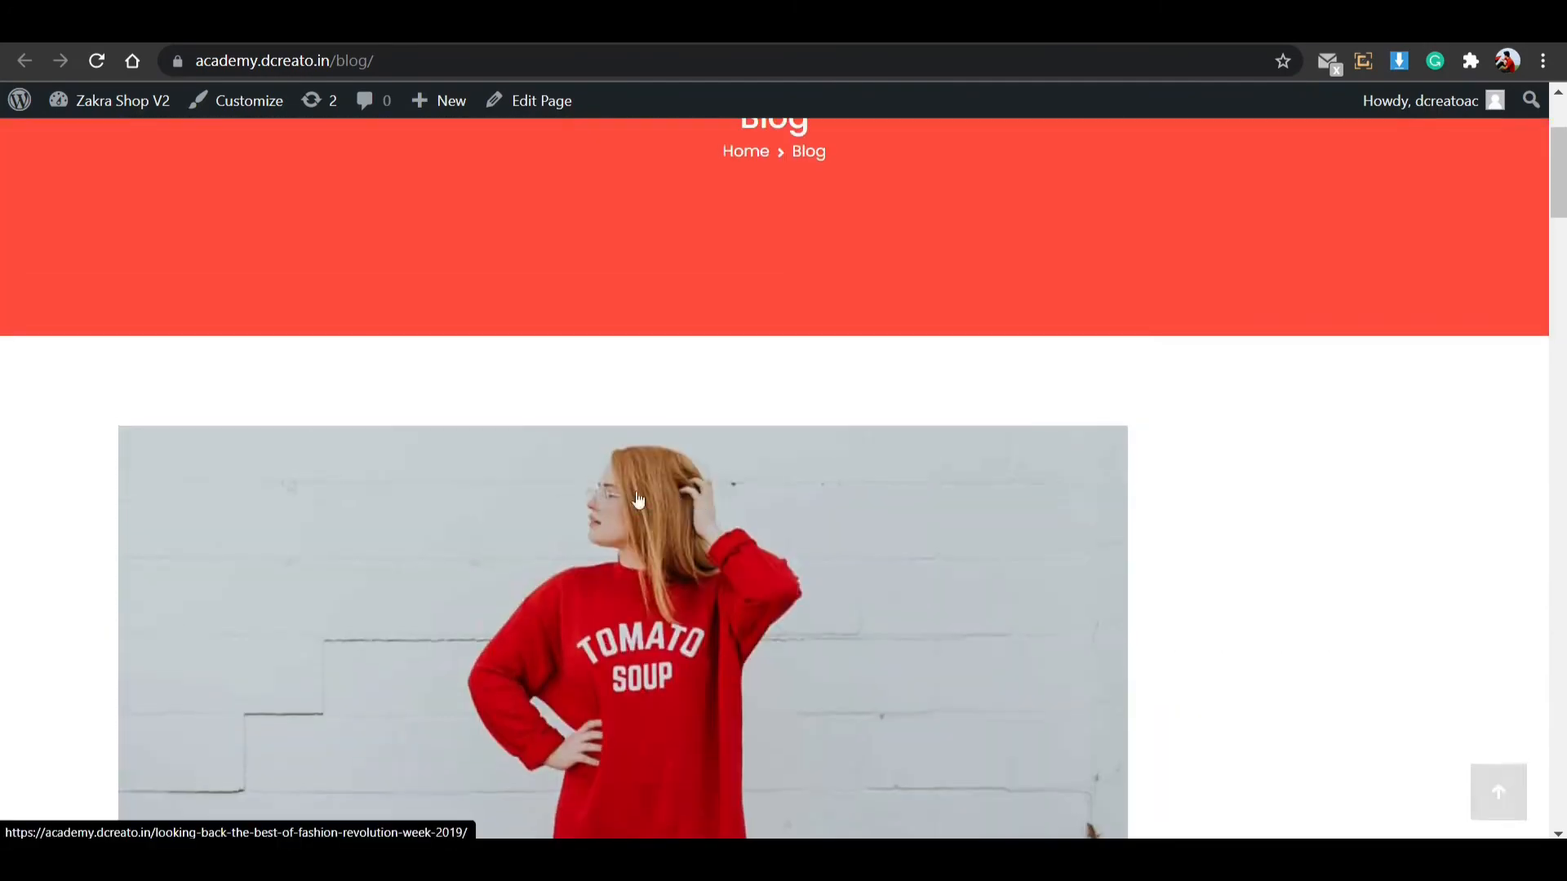
pyautogui.scroll(3, 698, 490)
pyautogui.scroll(-12, 698, 481)
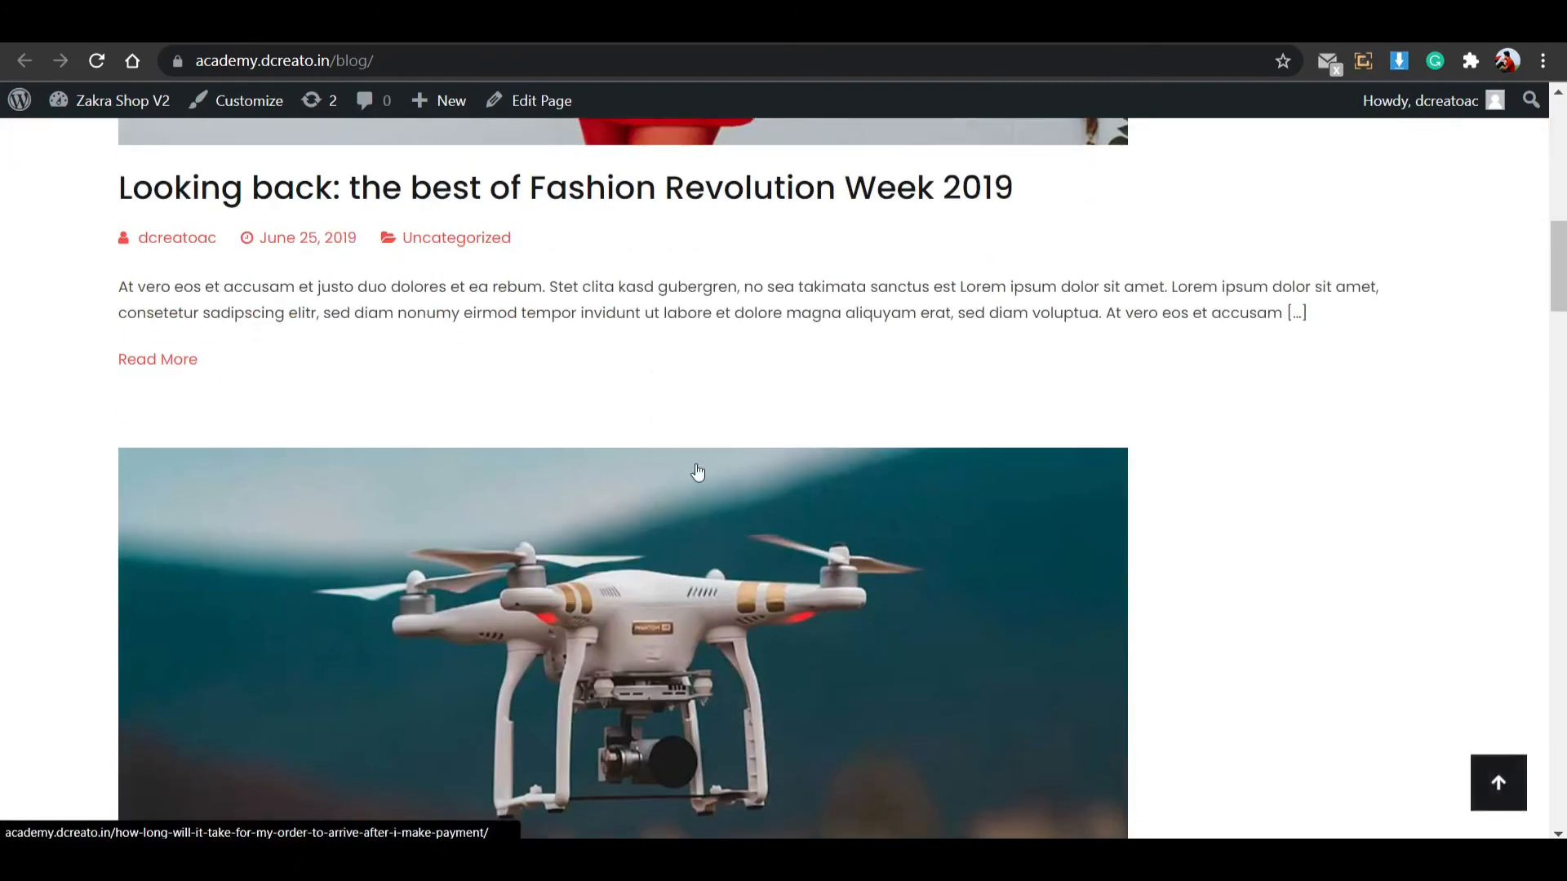
pyautogui.scroll(2, 648, 440)
# Return to the custom blog page and review its header, post list and sidebar for comparison with the default Blog page.
pyautogui.hotkey('alt', 'Left')
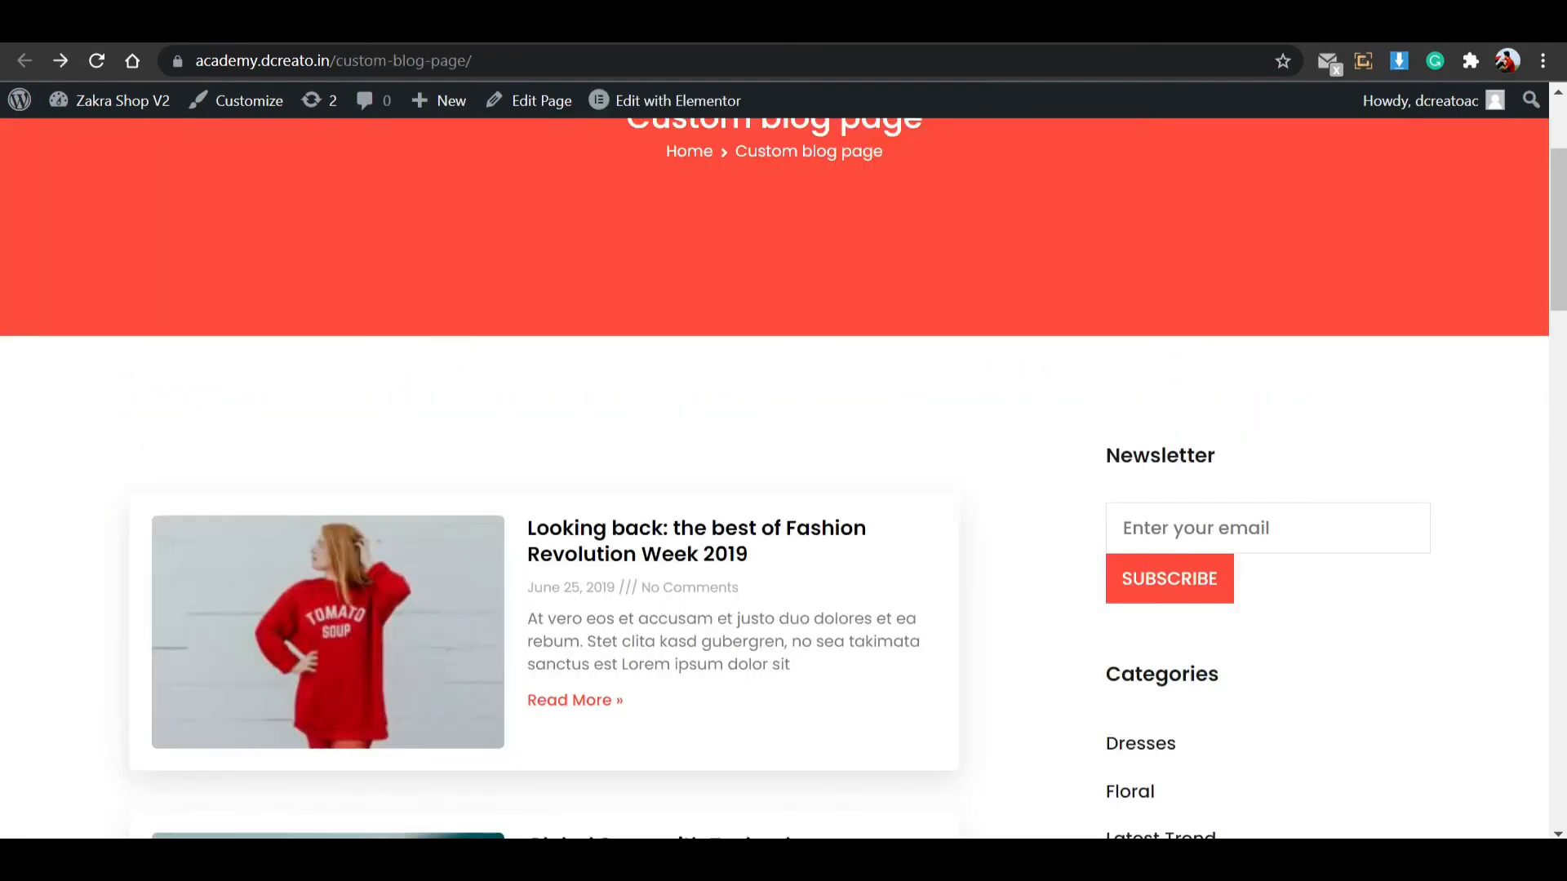
pyautogui.scroll(-12, 559, 399)
pyautogui.scroll(7, 695, 433)
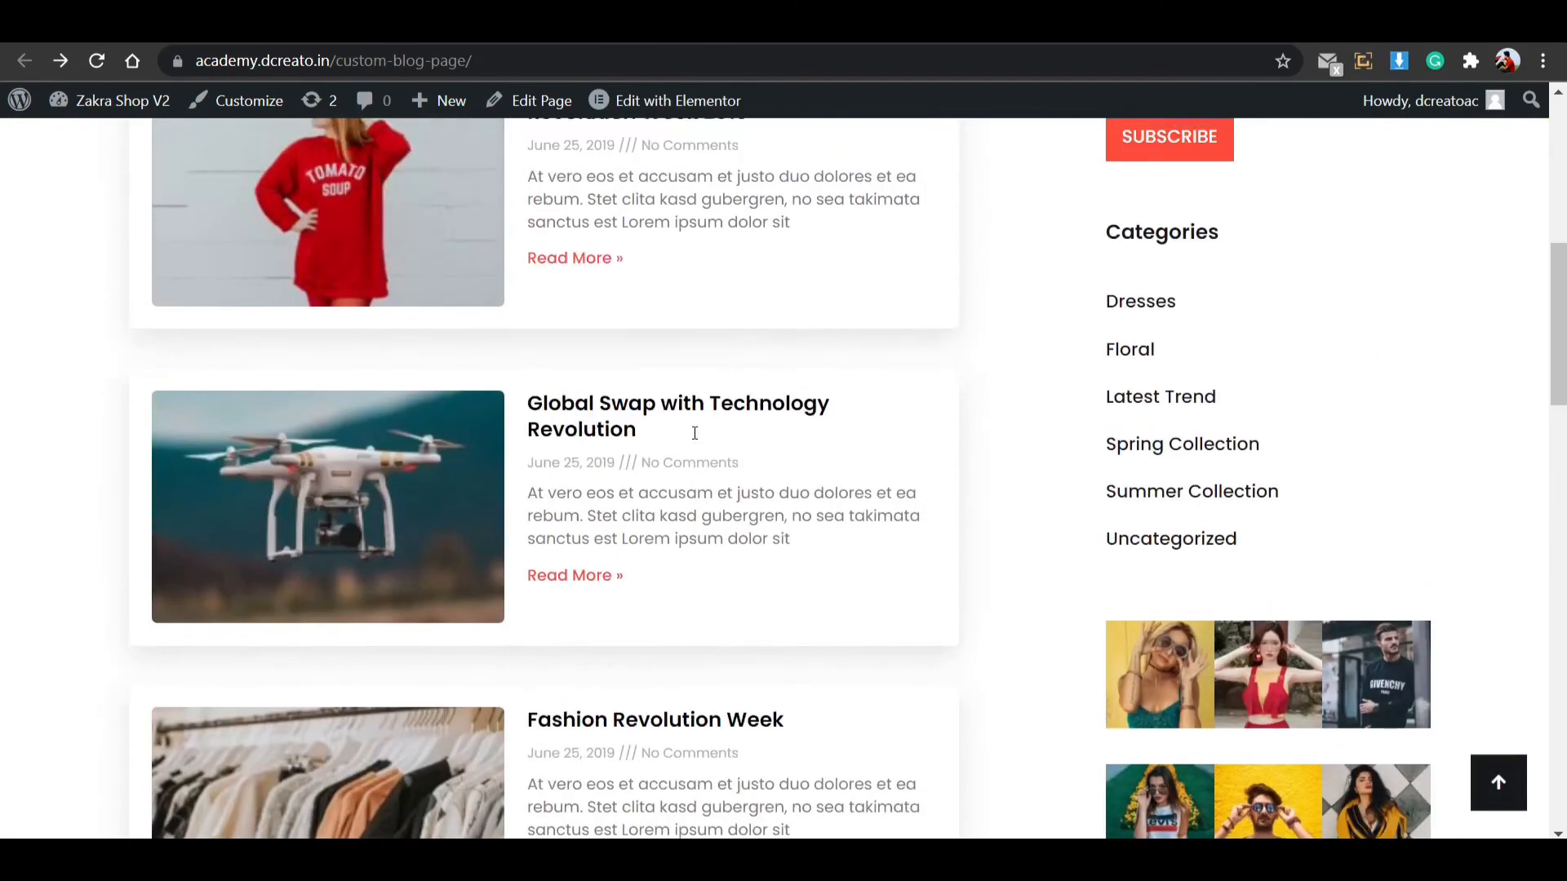
pyautogui.scroll(8, 694, 433)
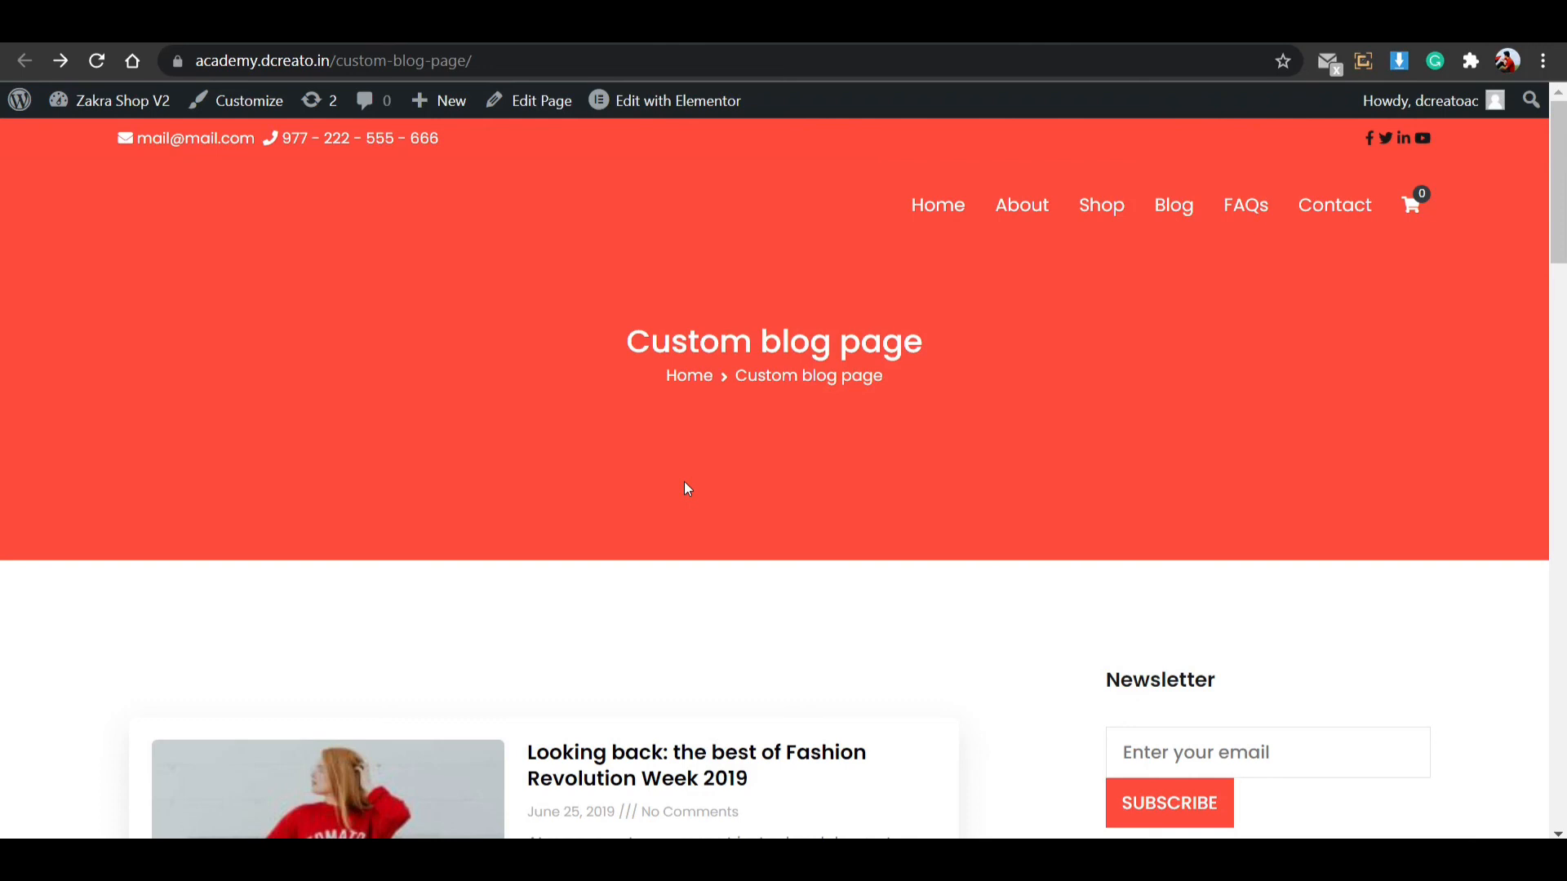
pyautogui.scroll(-2, 745, 440)
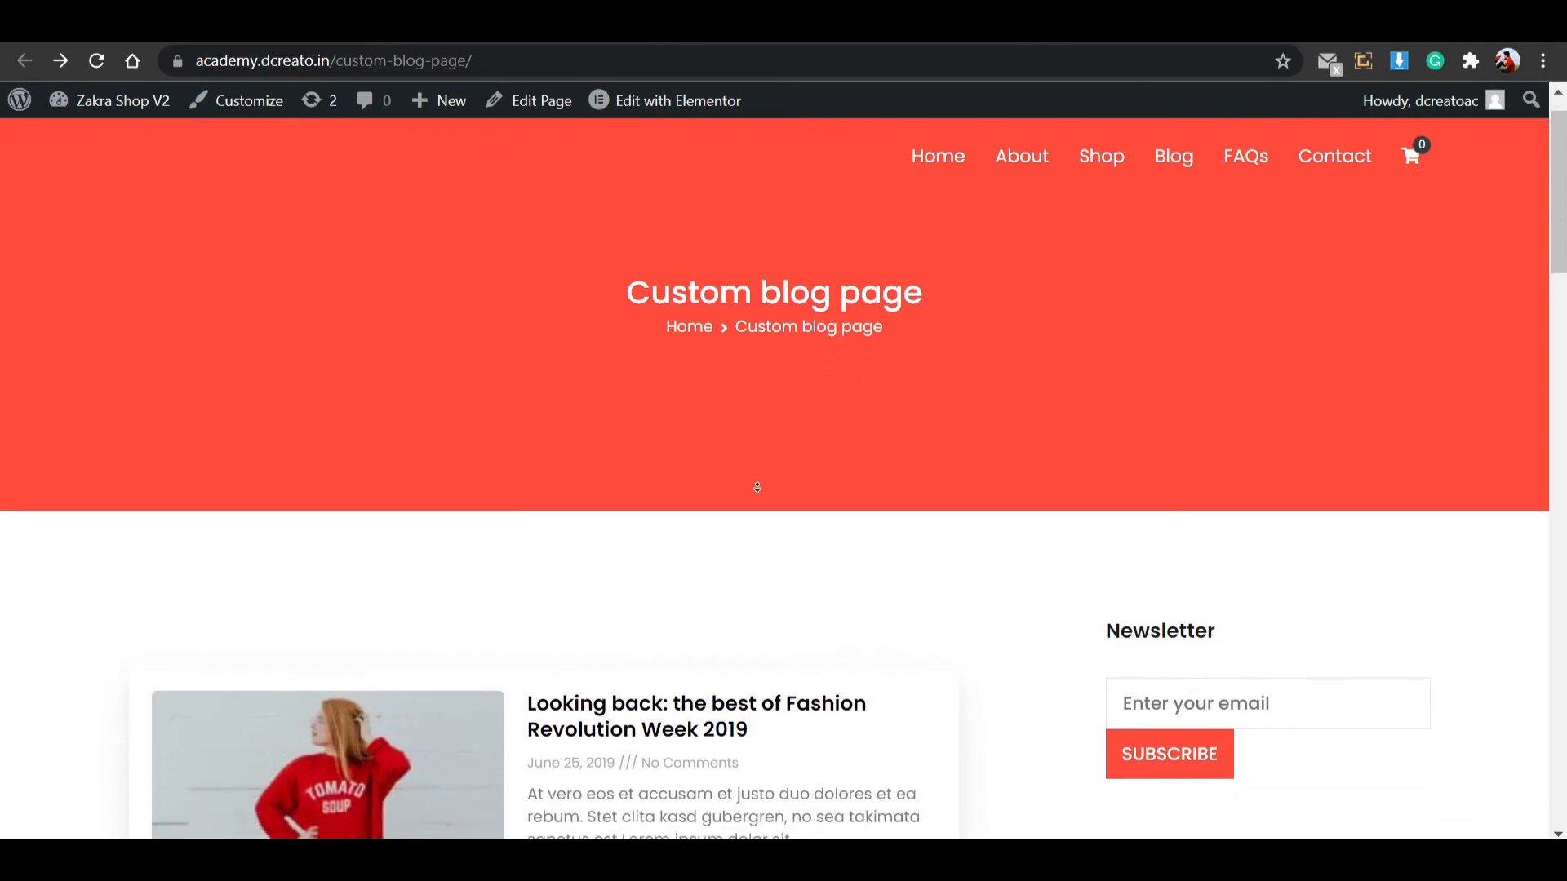